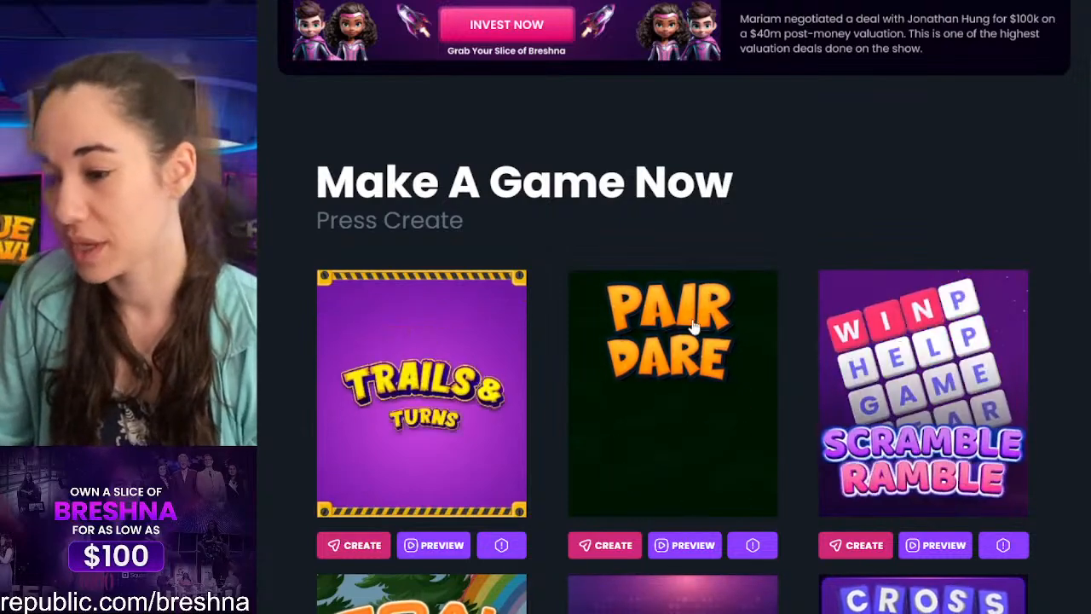
Step: Start creating a new Pair Dare game, look over its general settings, and open its question settings
{"action": "scroll", "coordinate": [847, 550], "scroll_direction": "down", "scroll_amount": 2}
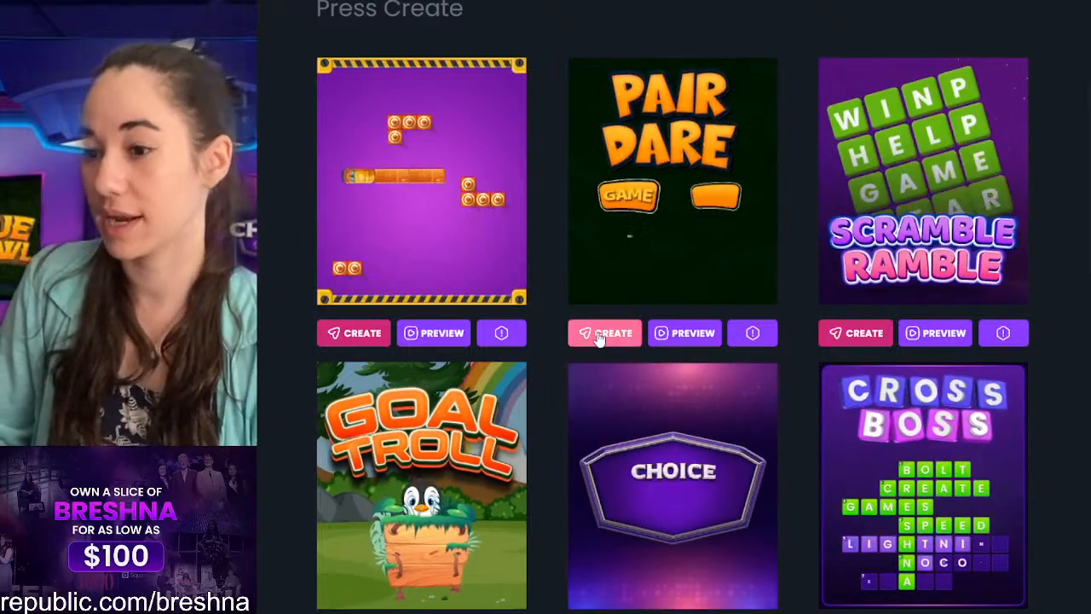
{"action": "left_click", "coordinate": [601, 333]}
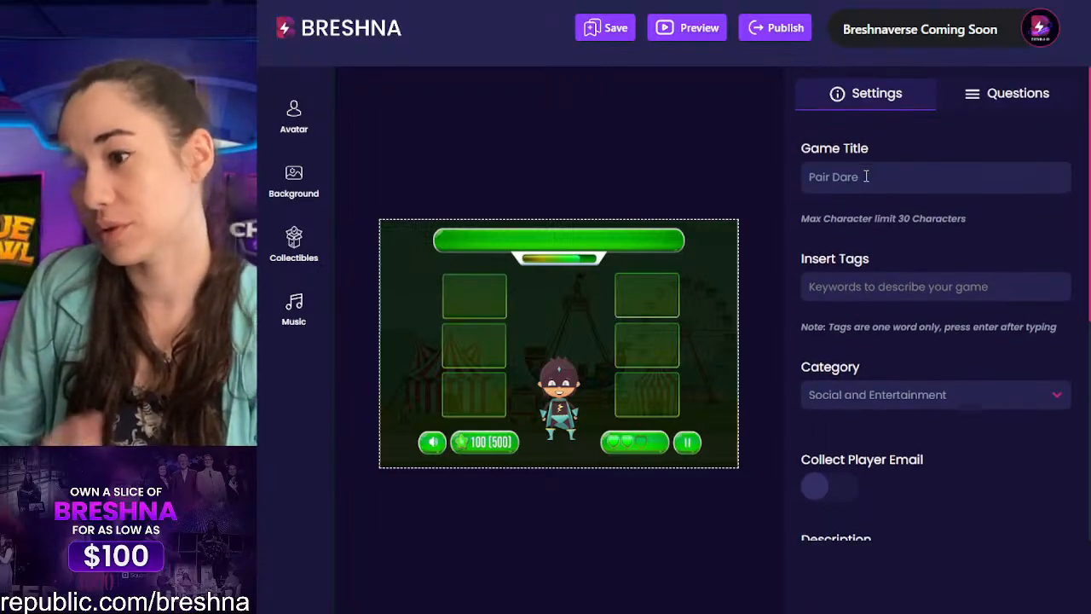
{"action": "scroll", "coordinate": [923, 343], "scroll_direction": "down", "scroll_amount": 5}
{"action": "scroll", "coordinate": [923, 343], "scroll_direction": "up", "scroll_amount": 5}
{"action": "left_click", "coordinate": [986, 96]}
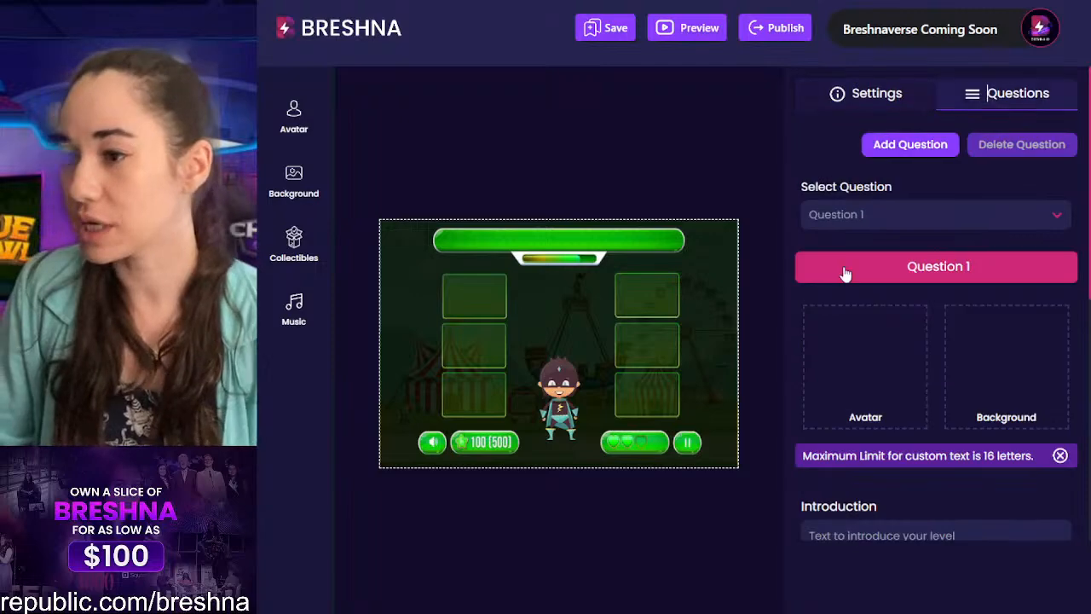
Step: Review the Question 1 options, from avatar and background to introduction, question text, mix and collectibles
{"action": "scroll", "coordinate": [861, 247], "scroll_direction": "down", "scroll_amount": 2}
{"action": "scroll", "coordinate": [920, 239], "scroll_direction": "down", "scroll_amount": 7}
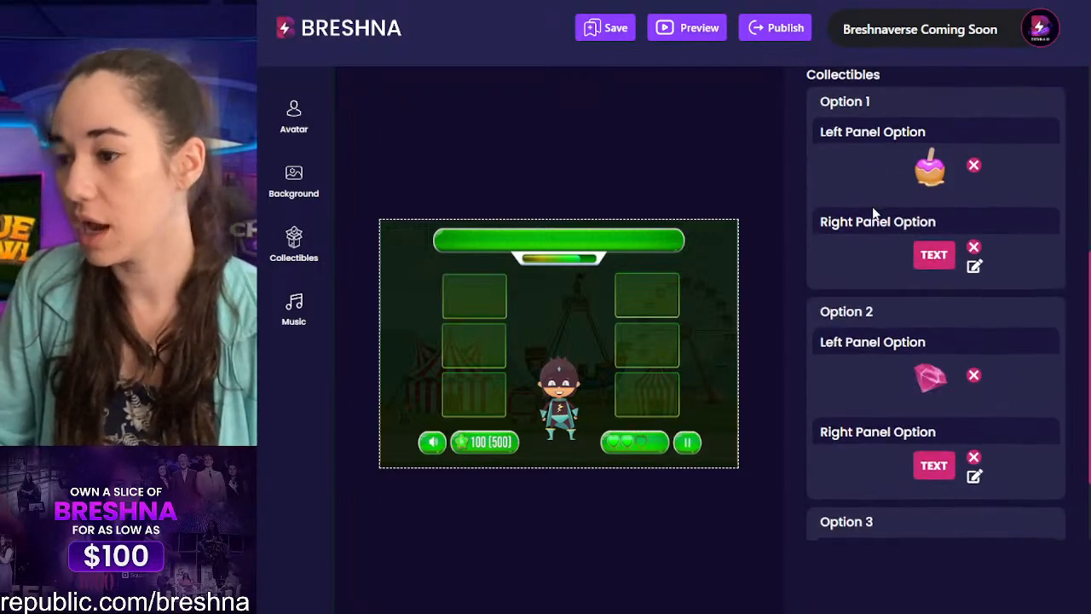
{"action": "scroll", "coordinate": [859, 211], "scroll_direction": "up", "scroll_amount": 2}
{"action": "scroll", "coordinate": [859, 210], "scroll_direction": "up", "scroll_amount": 5}
{"action": "scroll", "coordinate": [887, 334], "scroll_direction": "down", "scroll_amount": 2}
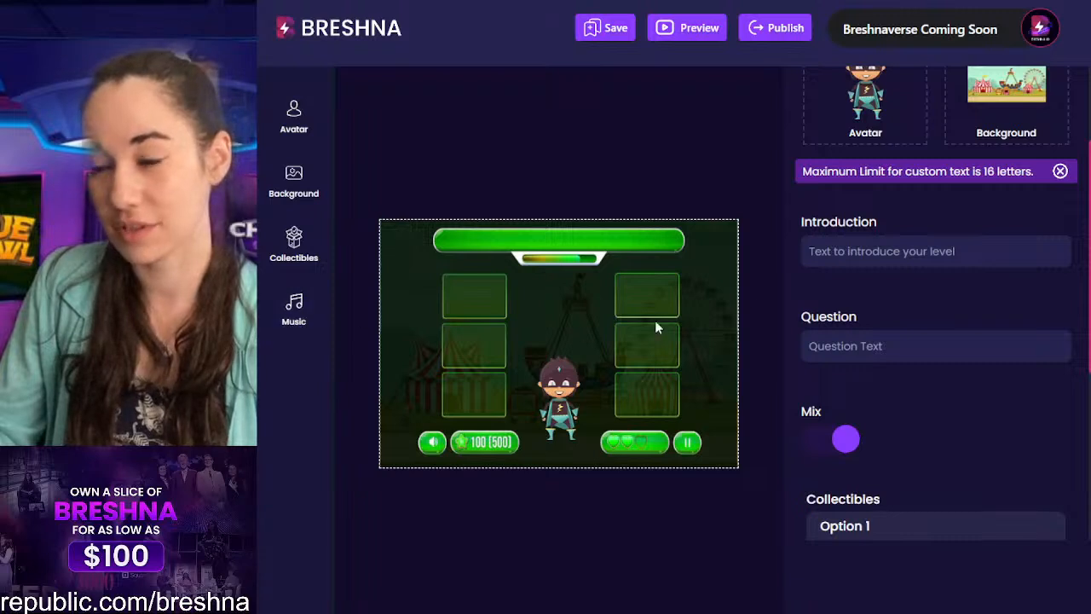
{"action": "scroll", "coordinate": [913, 261], "scroll_direction": "up", "scroll_amount": 2}
{"action": "scroll", "coordinate": [913, 262], "scroll_direction": "up", "scroll_amount": 2}
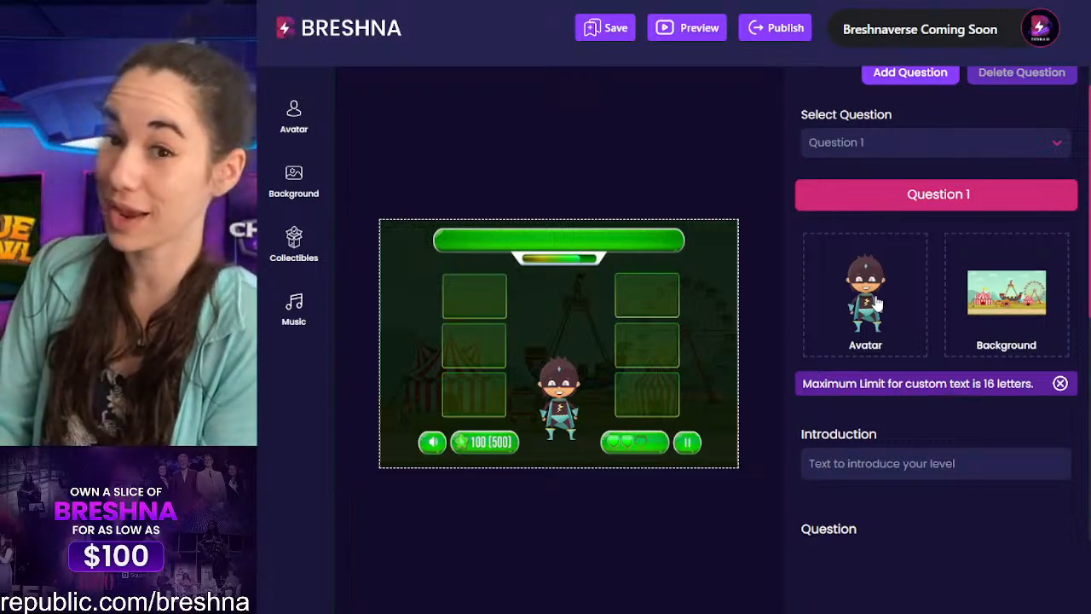
Step: Open the avatar library and look through the full collection of your own uploaded avatars
{"action": "left_click", "coordinate": [863, 273]}
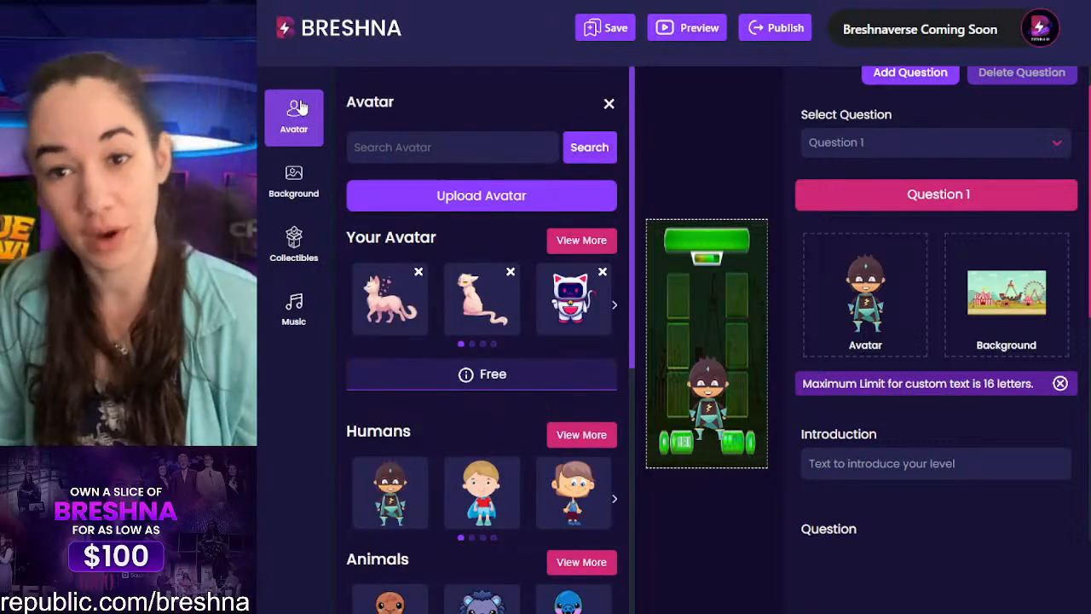
{"action": "left_click", "coordinate": [715, 151]}
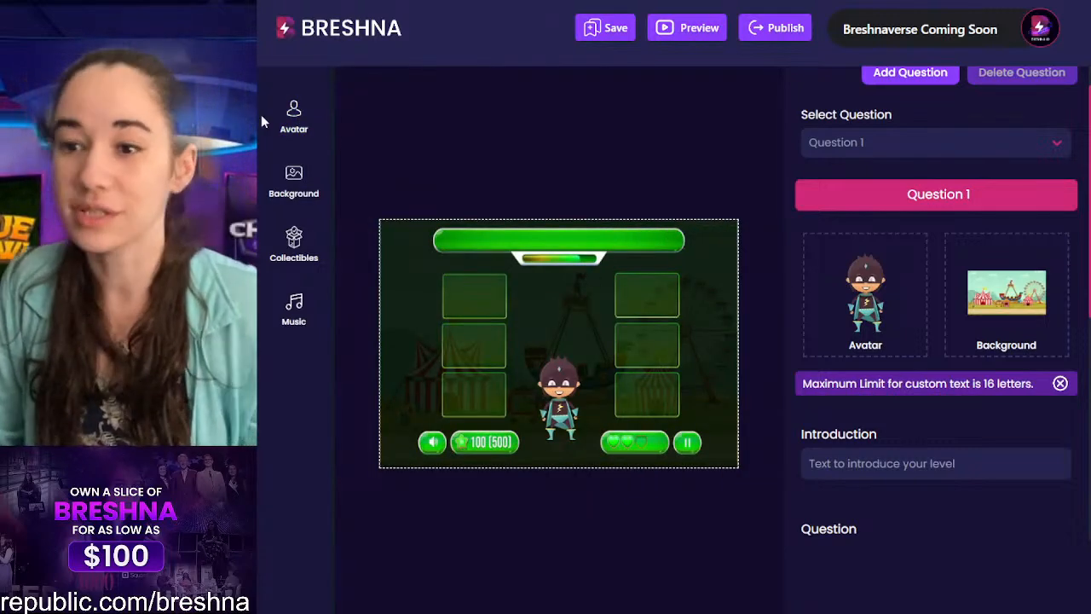
{"action": "left_click", "coordinate": [294, 120]}
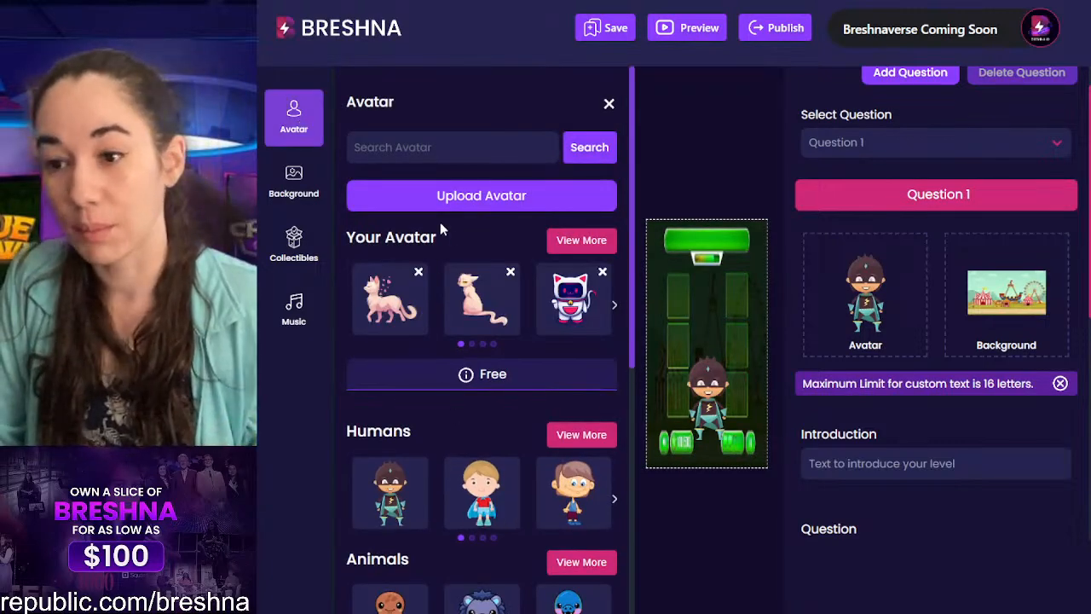
{"action": "left_click_drag", "start_coordinate": [441, 229], "coordinate": [383, 232]}
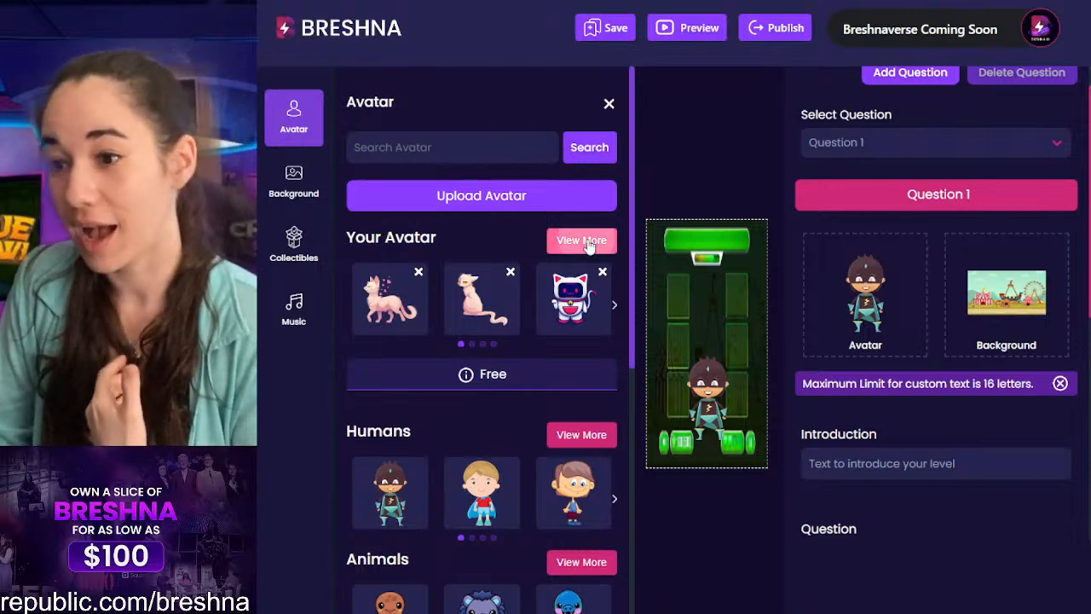
{"action": "left_click", "coordinate": [600, 245]}
{"action": "scroll", "coordinate": [496, 336], "scroll_direction": "down", "scroll_amount": 2}
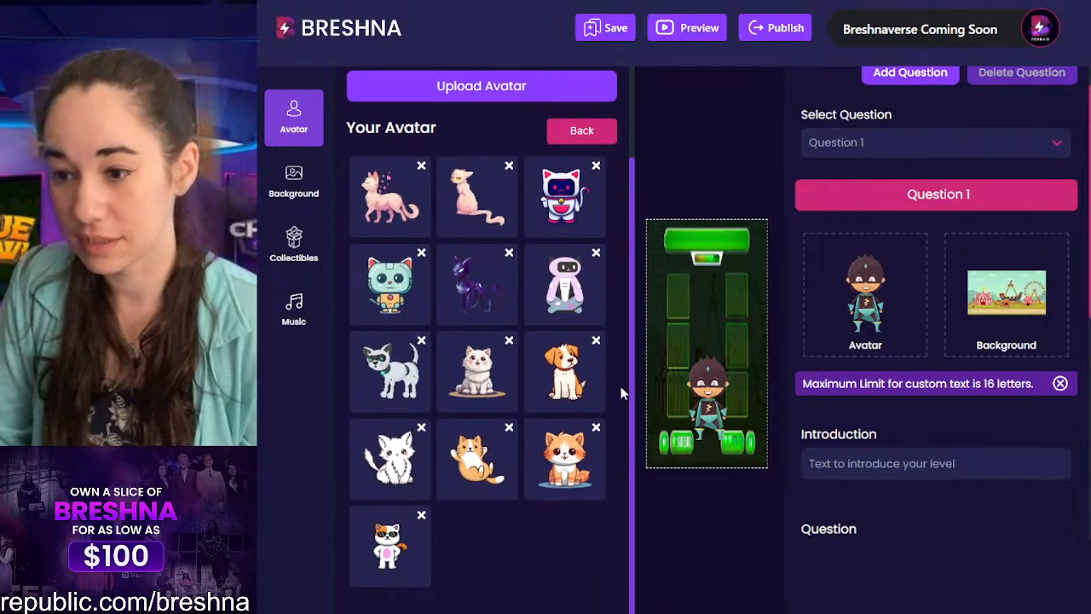
{"action": "scroll", "coordinate": [580, 247], "scroll_direction": "up", "scroll_amount": 2}
{"action": "left_click", "coordinate": [581, 239]}
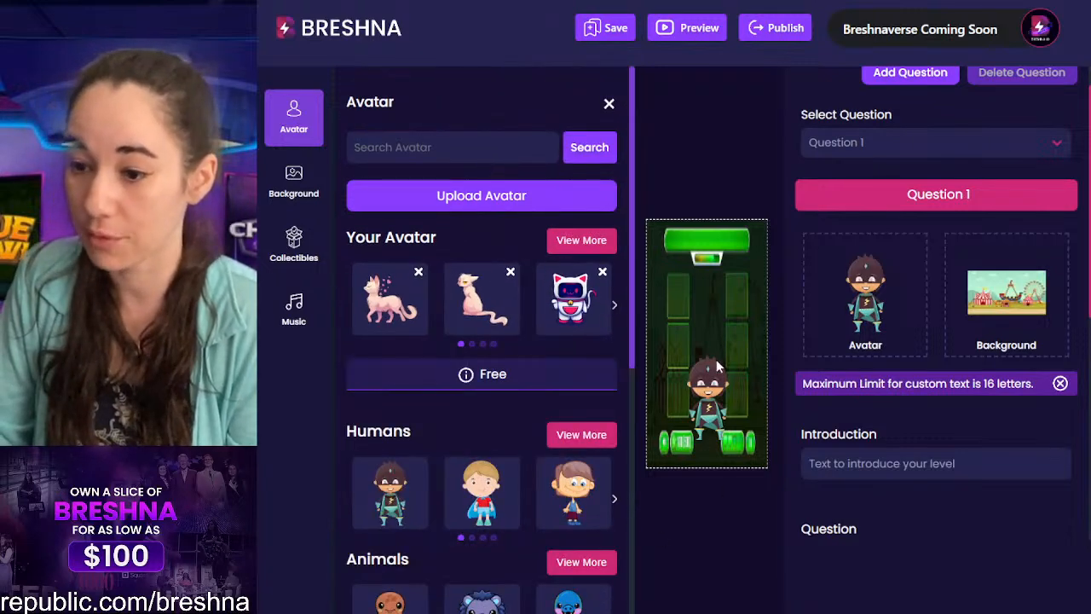
Step: Browse the full set of free Humans avatars, then return to the avatar overview
{"action": "scroll", "coordinate": [463, 298], "scroll_direction": "down", "scroll_amount": 4}
{"action": "scroll", "coordinate": [478, 281], "scroll_direction": "up", "scroll_amount": 1}
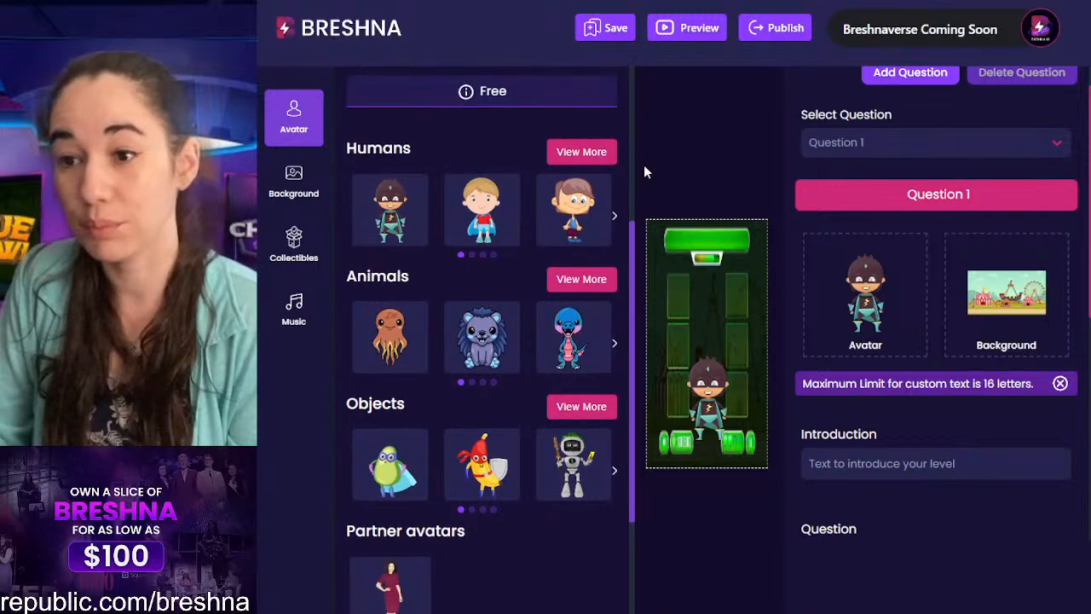
{"action": "left_click", "coordinate": [569, 152]}
{"action": "scroll", "coordinate": [458, 302], "scroll_direction": "down", "scroll_amount": 5}
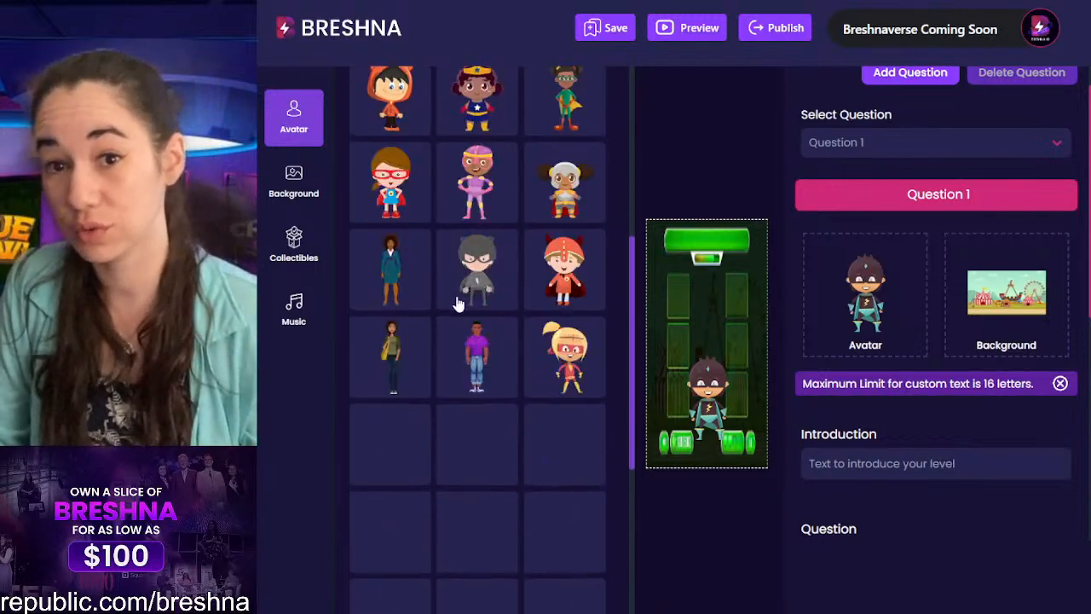
{"action": "scroll", "coordinate": [457, 302], "scroll_direction": "up", "scroll_amount": 8}
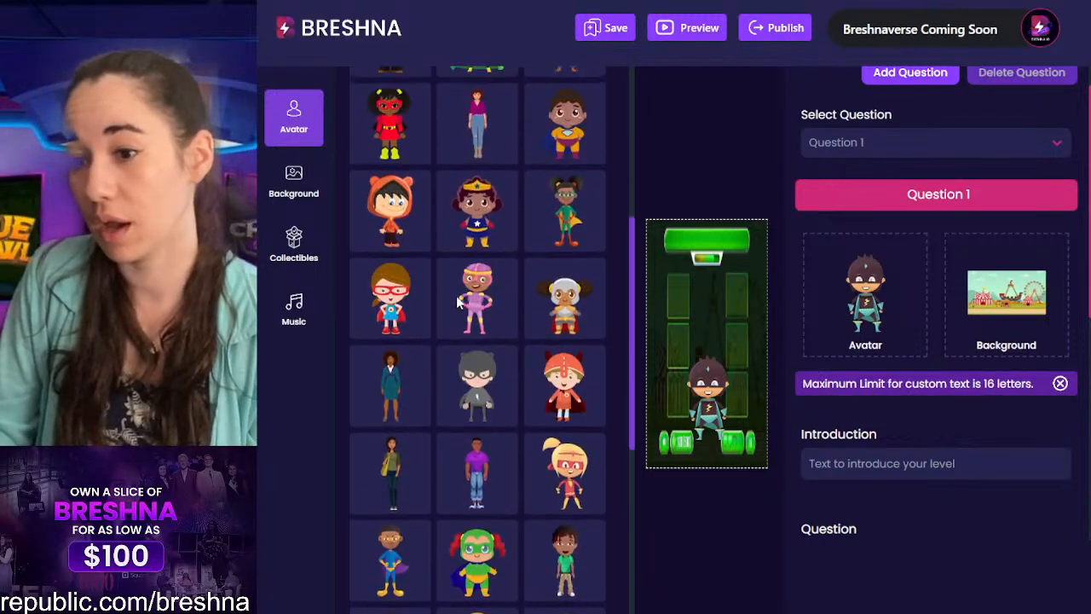
{"action": "scroll", "coordinate": [456, 295], "scroll_direction": "up", "scroll_amount": 3}
{"action": "left_click", "coordinate": [580, 242]}
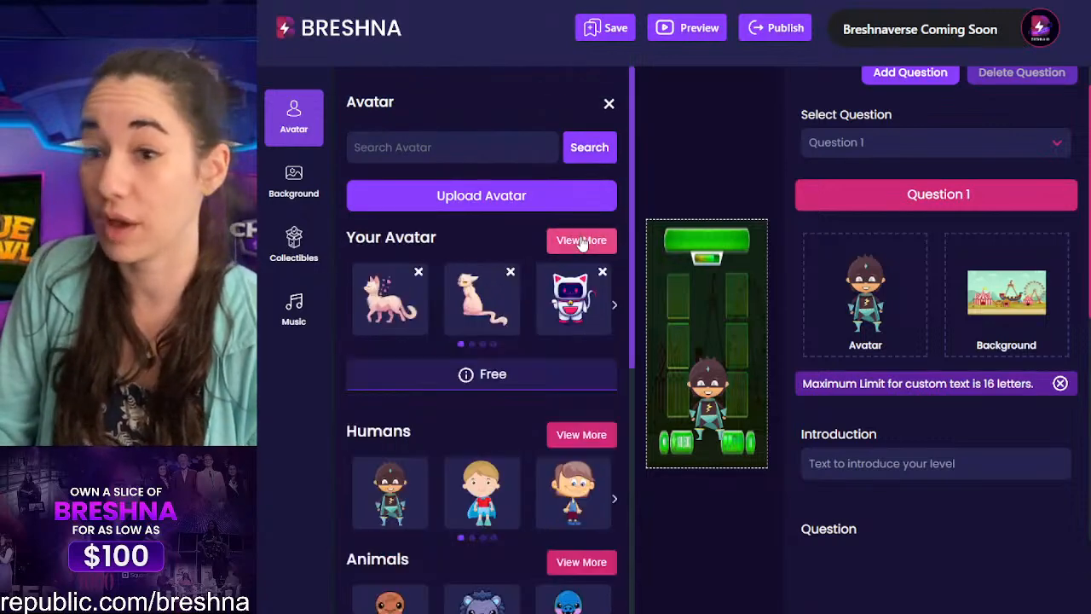
Step: Browse the free Animals avatars and examine the remaining avatar categories down to Bolt Squad Uploads
{"action": "scroll", "coordinate": [497, 337], "scroll_direction": "down", "scroll_amount": 3}
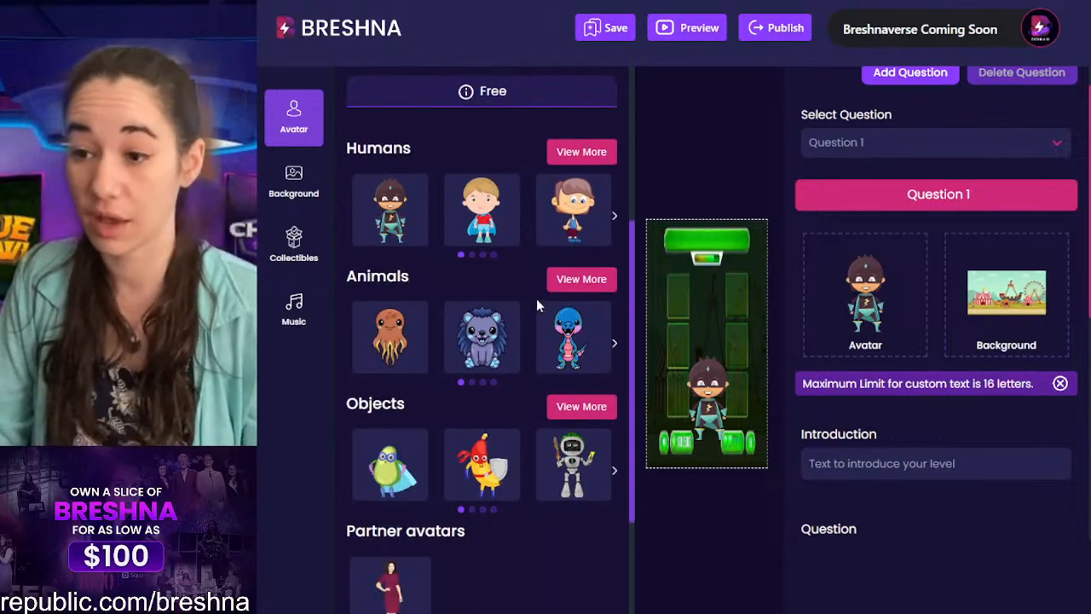
{"action": "left_click", "coordinate": [579, 280]}
{"action": "scroll", "coordinate": [570, 274], "scroll_direction": "down", "scroll_amount": 5}
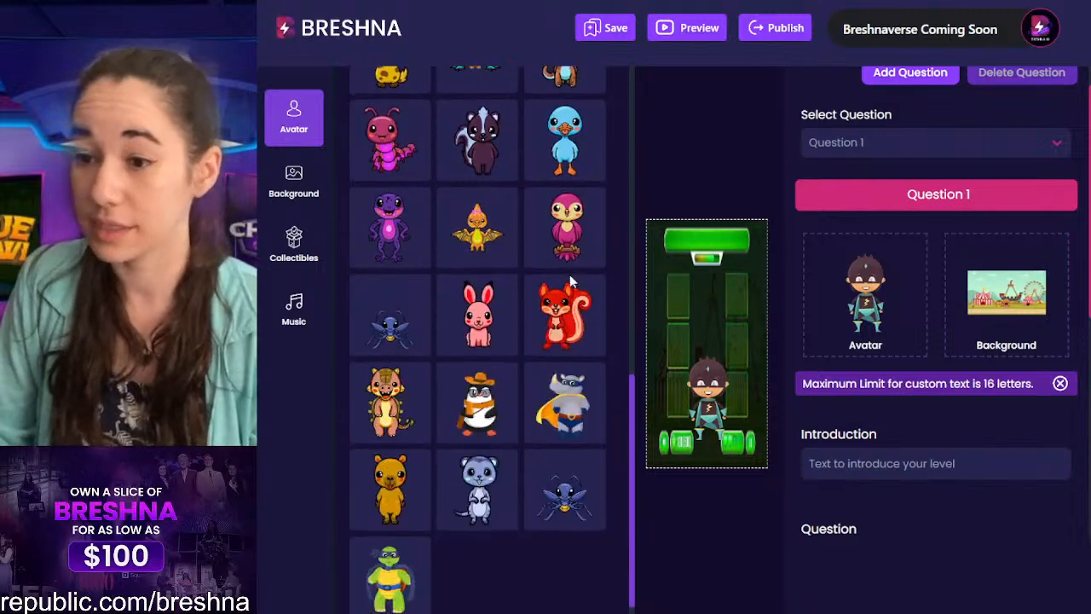
{"action": "scroll", "coordinate": [562, 286], "scroll_direction": "up", "scroll_amount": 5}
{"action": "scroll", "coordinate": [555, 287], "scroll_direction": "up", "scroll_amount": 3}
{"action": "left_click", "coordinate": [580, 241]}
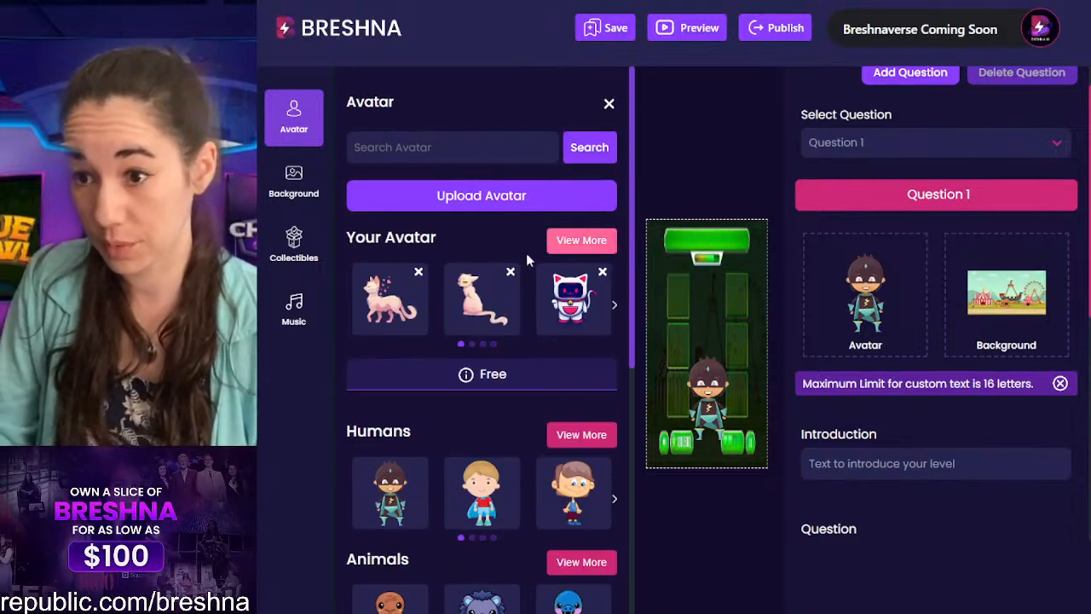
{"action": "scroll", "coordinate": [511, 290], "scroll_direction": "down", "scroll_amount": 3}
{"action": "scroll", "coordinate": [490, 317], "scroll_direction": "down", "scroll_amount": 2}
{"action": "scroll", "coordinate": [452, 457], "scroll_direction": "down", "scroll_amount": 1}
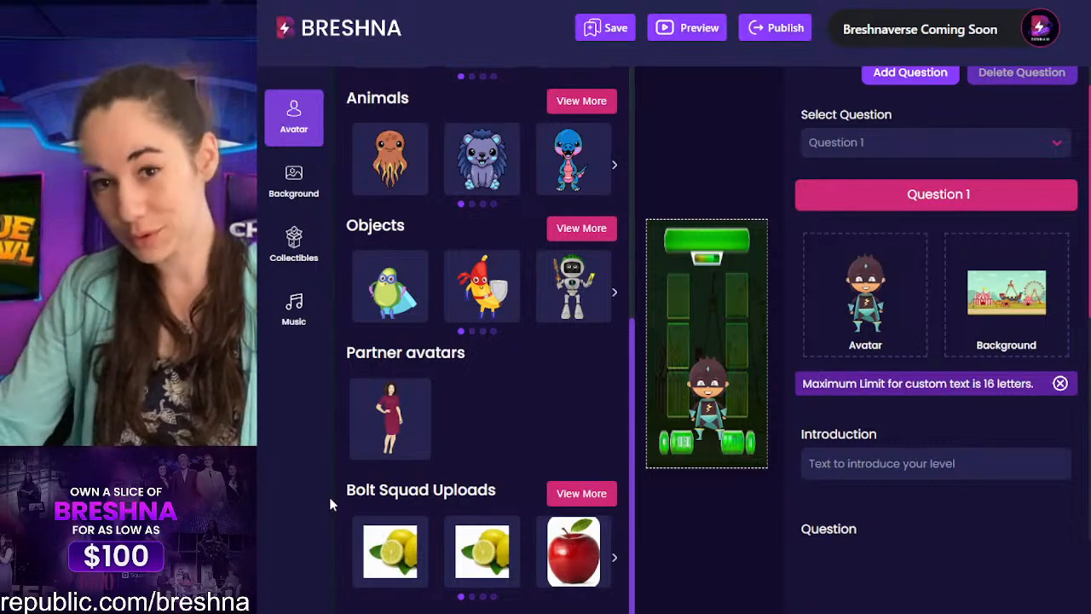
{"action": "scroll", "coordinate": [408, 486], "scroll_direction": "up", "scroll_amount": 6}
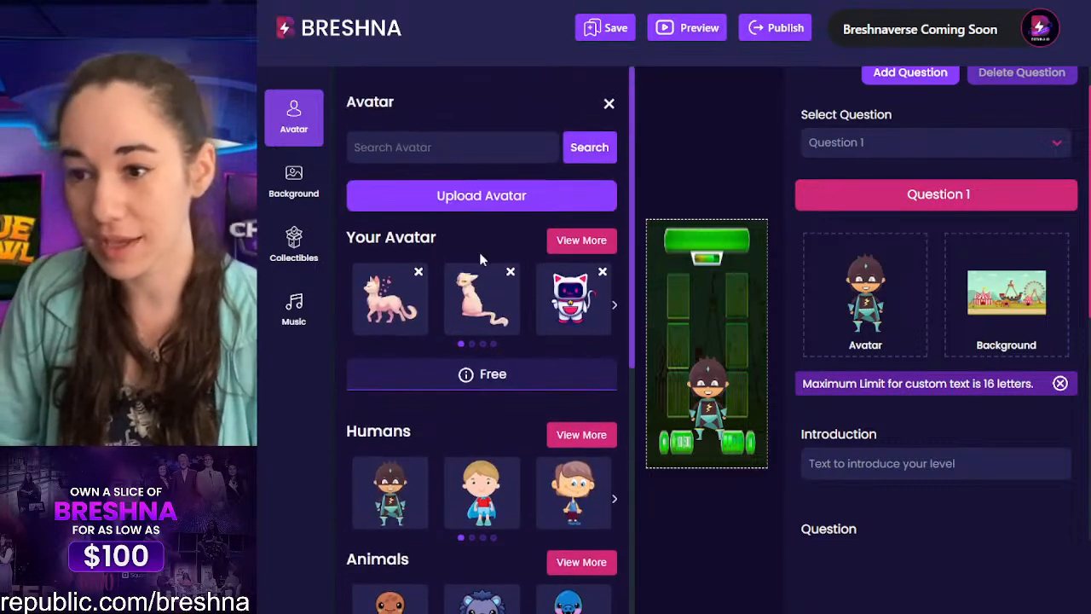
{"action": "scroll", "coordinate": [463, 251], "scroll_direction": "down", "scroll_amount": 6}
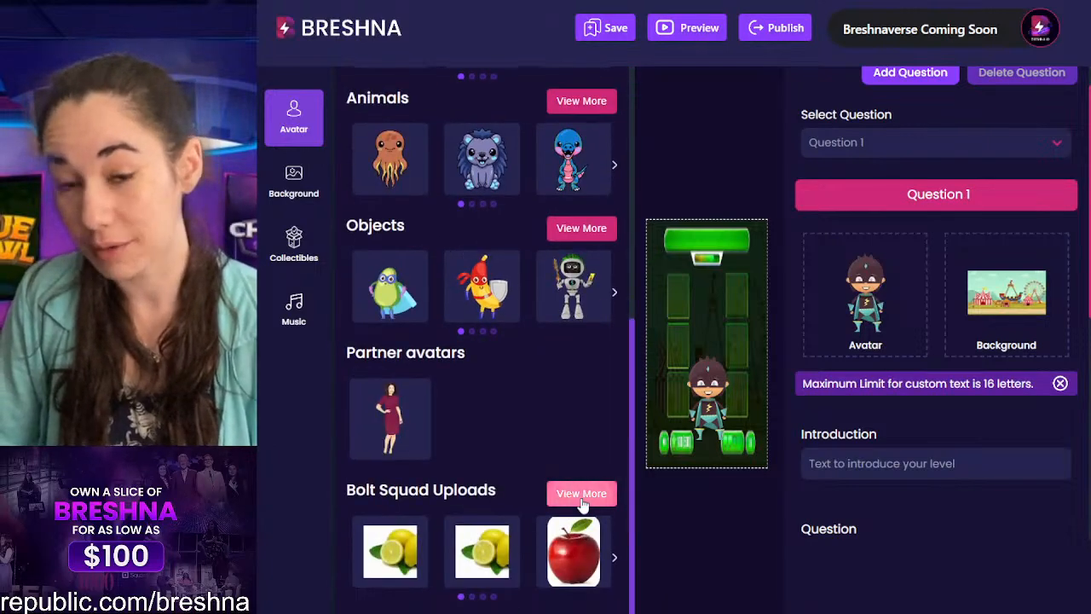
Step: Set the Question 1 avatar to the Santa Claus figure from Bolt Squad Uploads and close the avatar library
{"action": "left_click", "coordinate": [581, 495]}
{"action": "scroll", "coordinate": [518, 268], "scroll_direction": "up", "scroll_amount": 2}
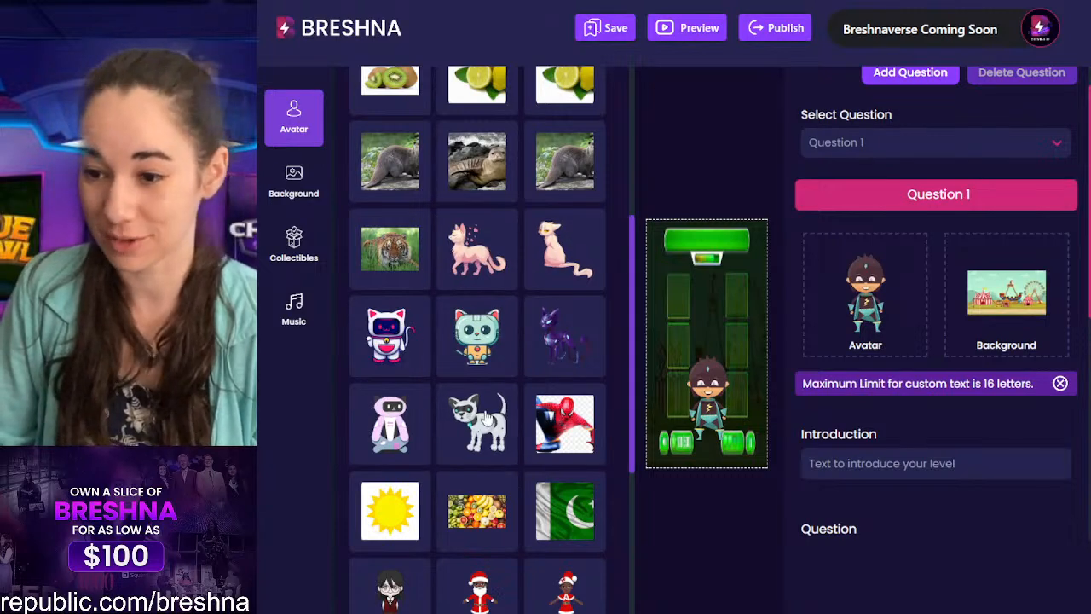
{"action": "scroll", "coordinate": [483, 418], "scroll_direction": "down", "scroll_amount": 5}
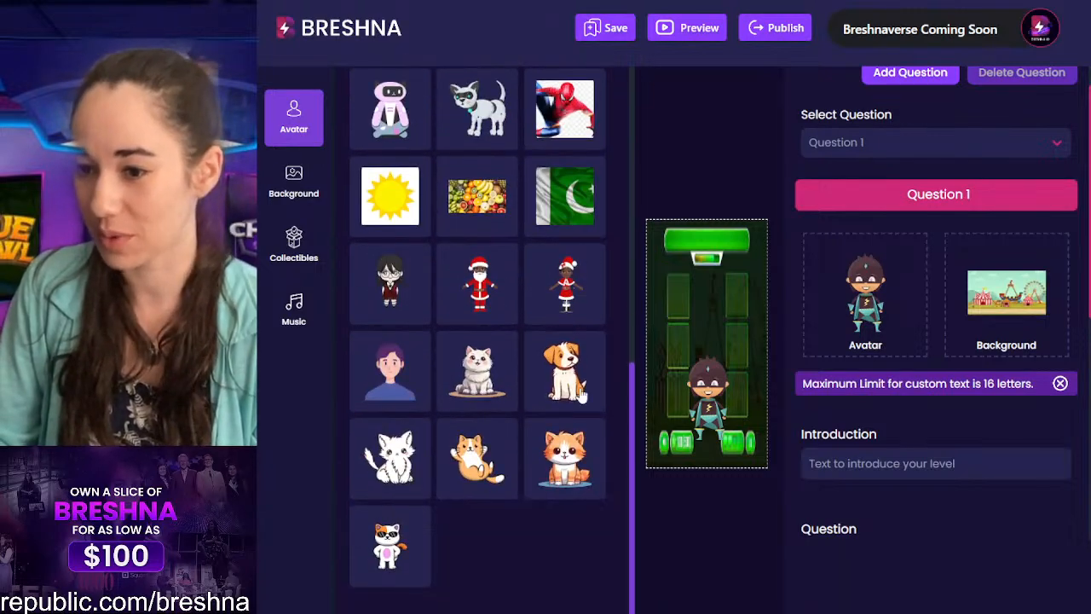
{"action": "scroll", "coordinate": [499, 533], "scroll_direction": "up", "scroll_amount": 7}
{"action": "scroll", "coordinate": [482, 503], "scroll_direction": "up", "scroll_amount": 3}
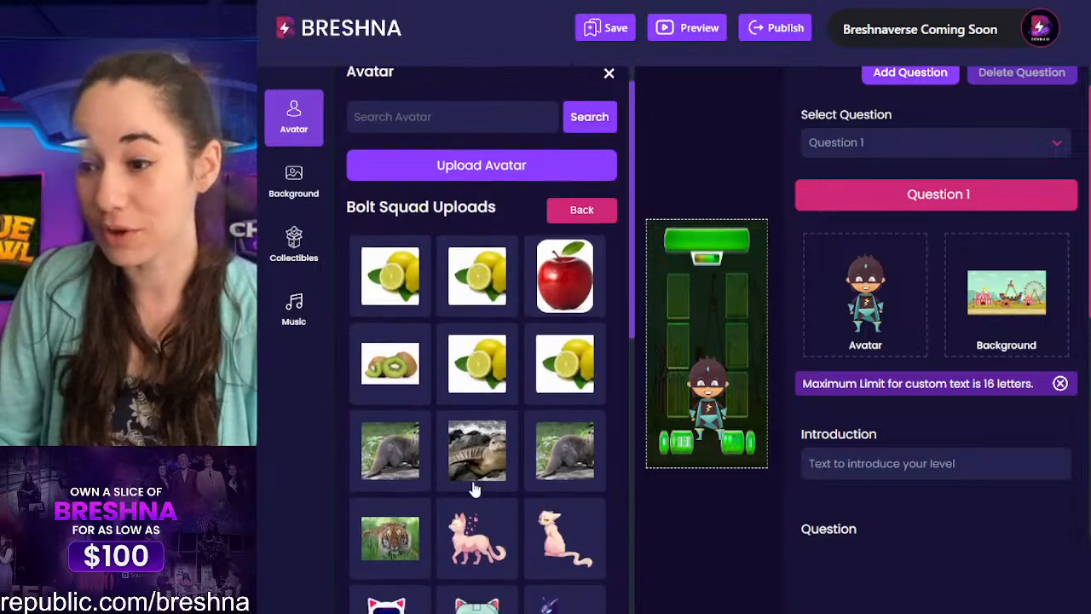
{"action": "scroll", "coordinate": [474, 486], "scroll_direction": "down", "scroll_amount": 10}
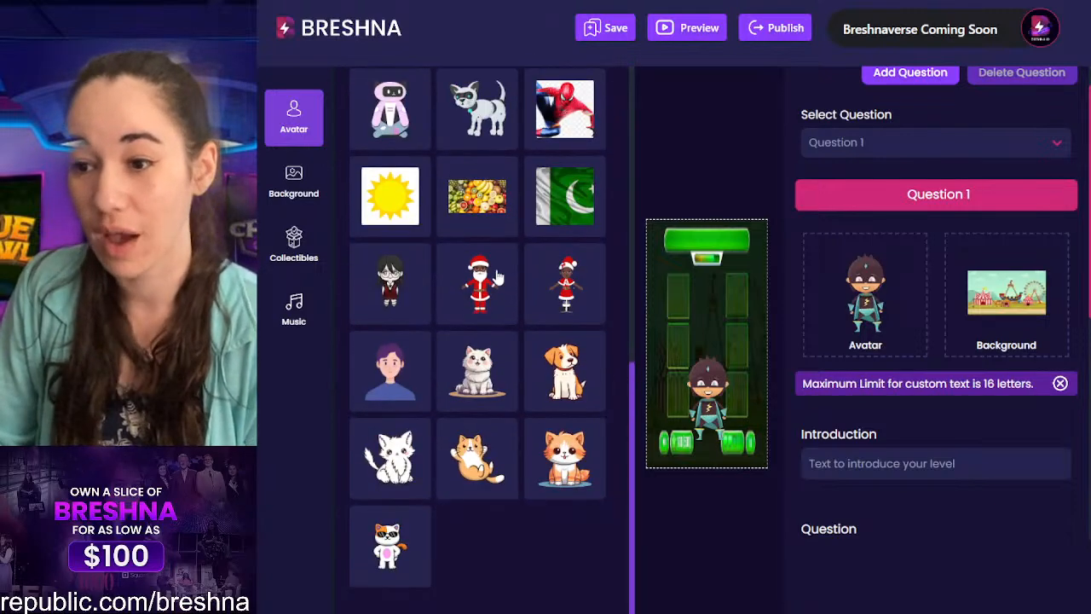
{"action": "left_click", "coordinate": [477, 286]}
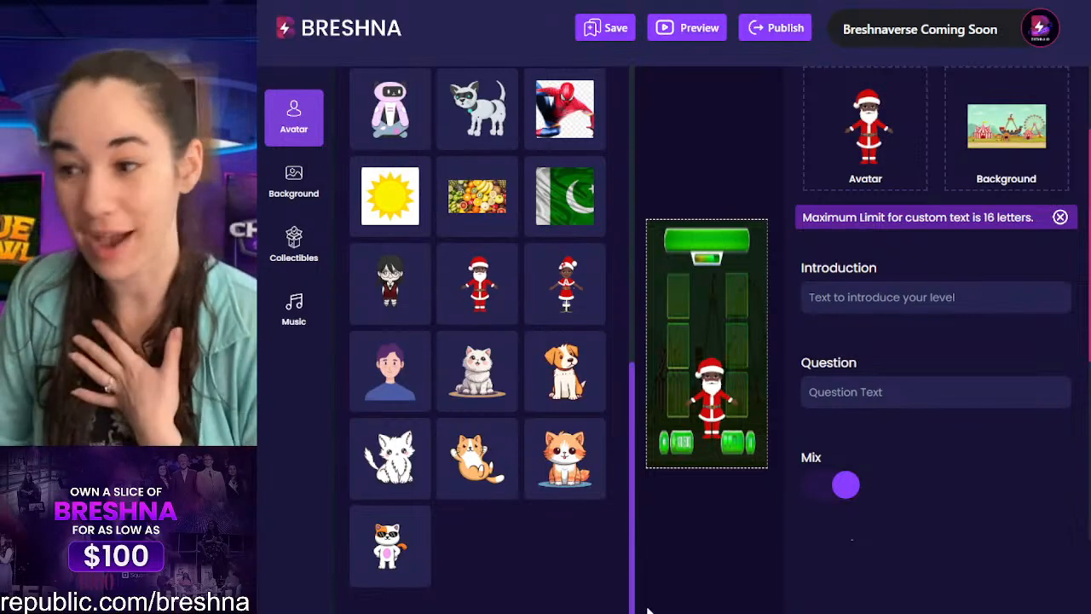
{"action": "left_click", "coordinate": [675, 512]}
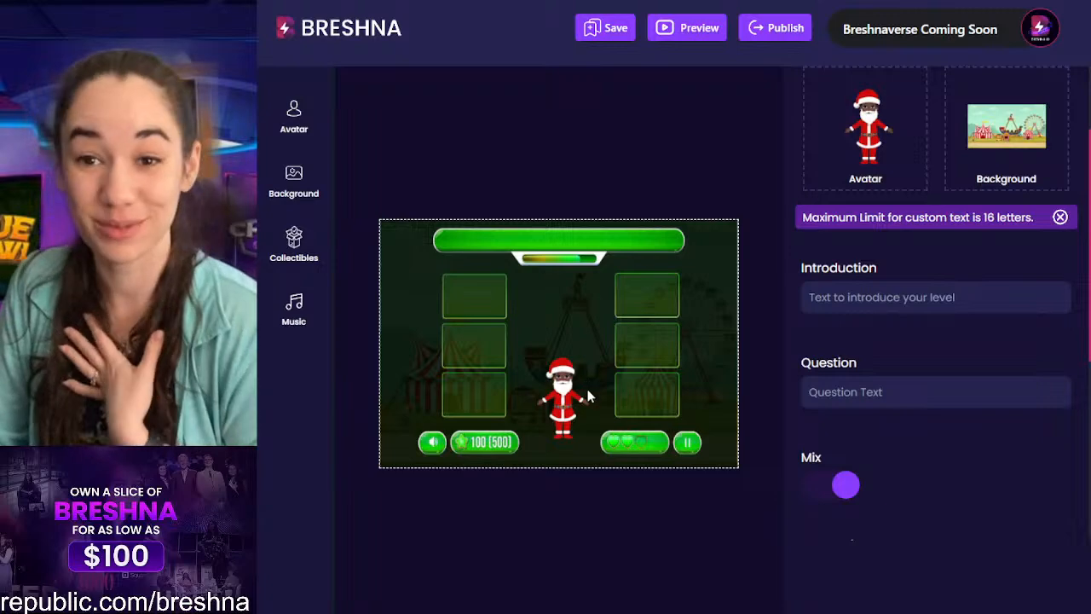
{"action": "left_click", "coordinate": [294, 109]}
{"action": "left_click", "coordinate": [495, 195]}
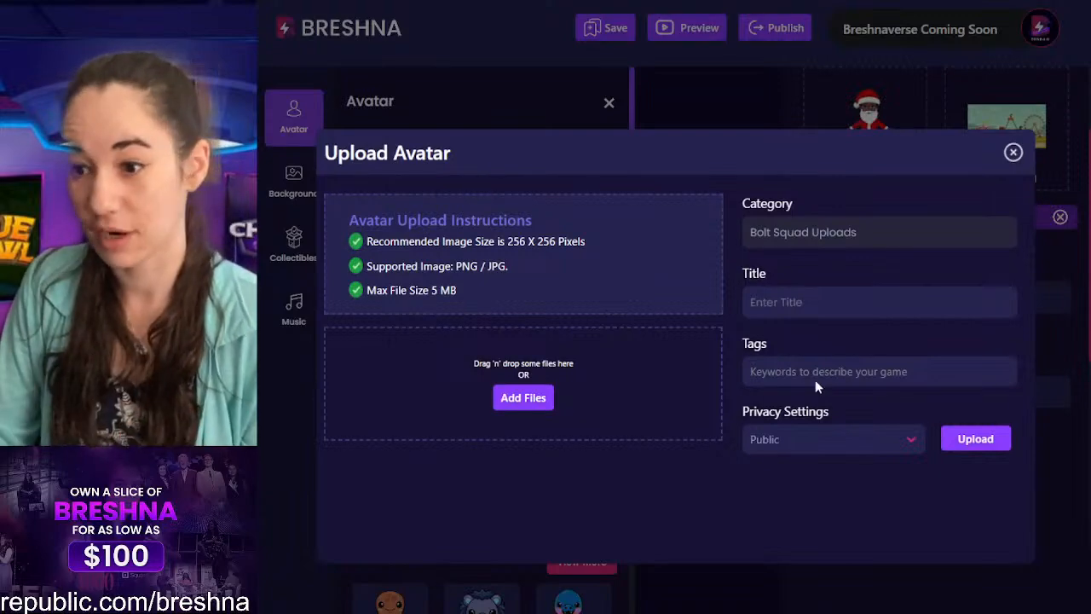
{"action": "left_click", "coordinate": [394, 92]}
Step: Start a new avatar upload and add the image of the soccer player with a ball
{"action": "left_click", "coordinate": [279, 138]}
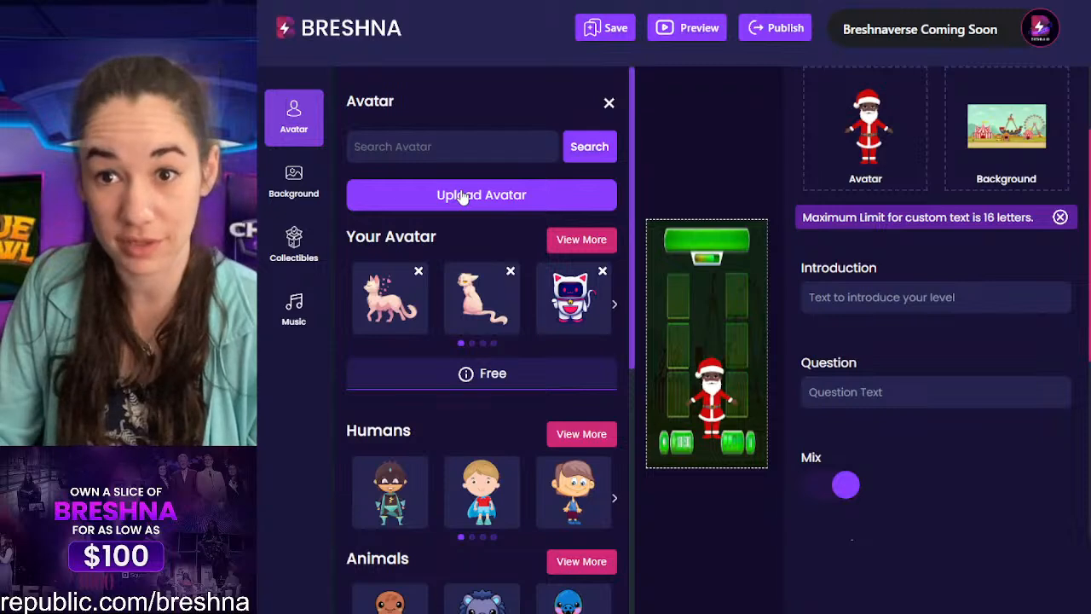
{"action": "left_click", "coordinate": [463, 195]}
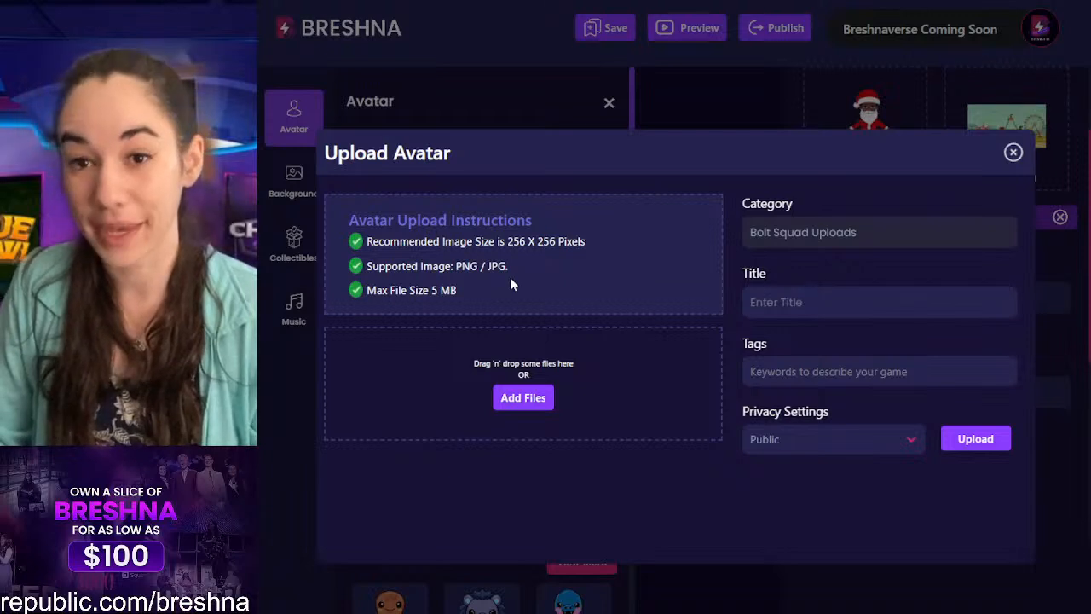
{"action": "left_click", "coordinate": [500, 401]}
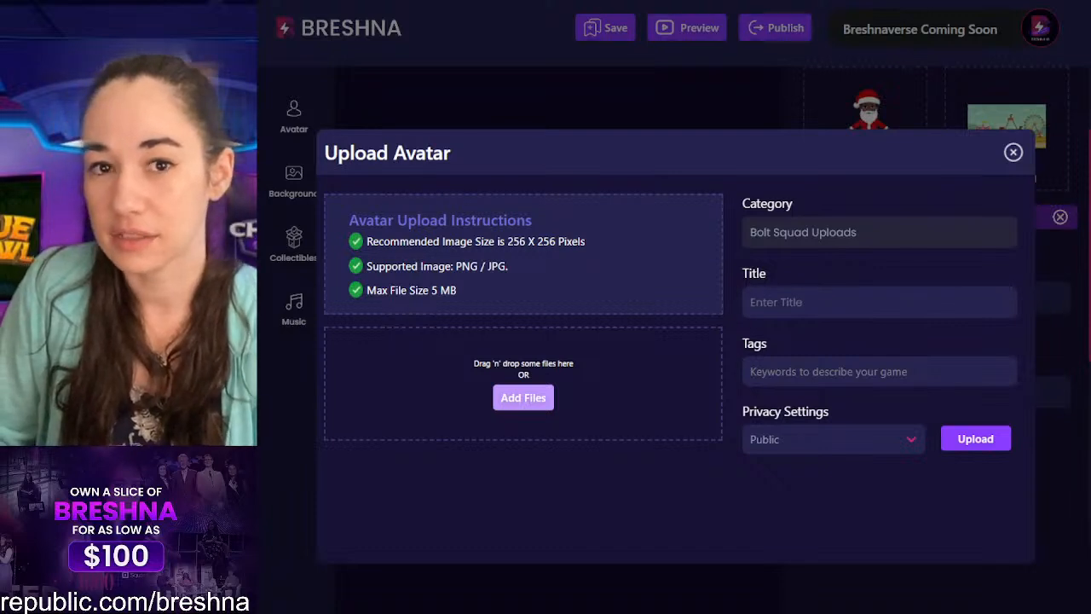
{"action": "double_click", "coordinate": [705, 355]}
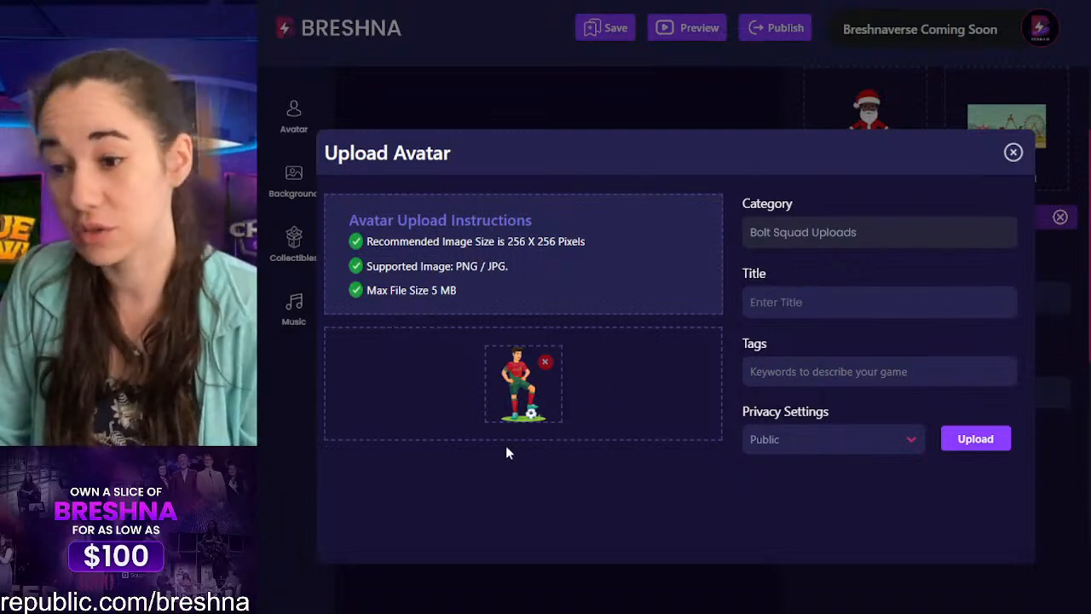
Step: Title the uploaded avatar "Athlete" and move on to its tags
{"action": "left_click", "coordinate": [772, 302]}
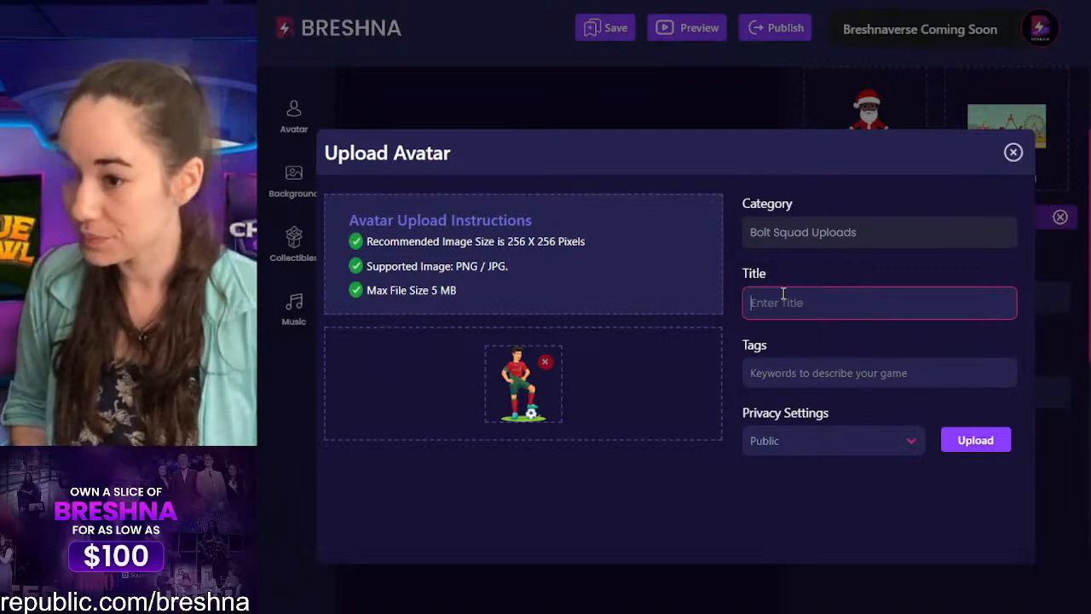
{"action": "type", "text": "Athlete"}
{"action": "key", "text": "Tab"}
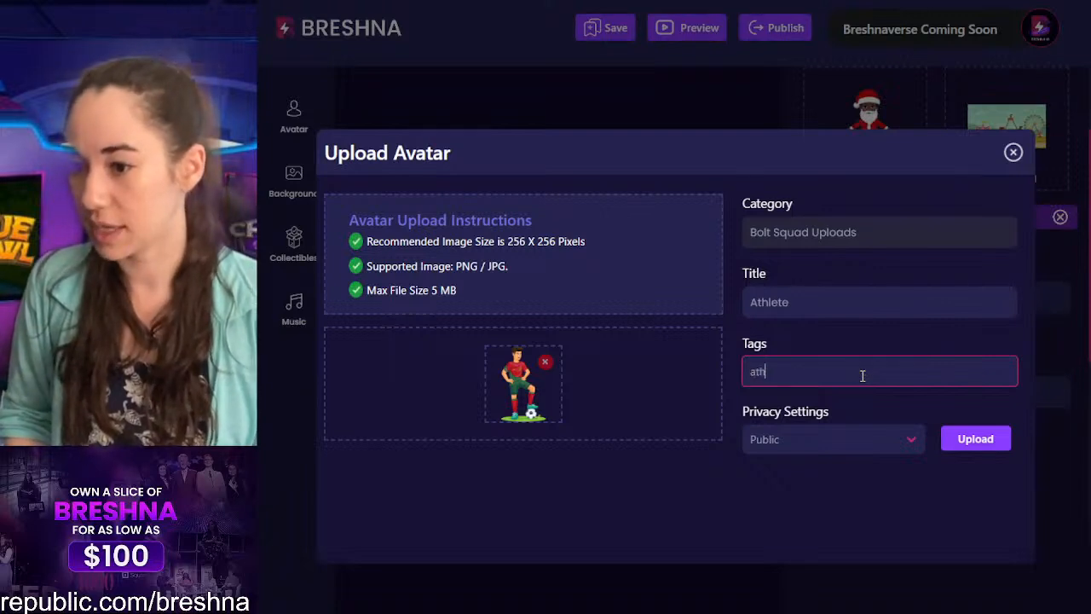
Step: Tag the avatar upload with athlete, sports, man, soccer and futbol, leaving no other tags on it
{"action": "type", "text": "te"}
{"action": "key", "text": "Return"}
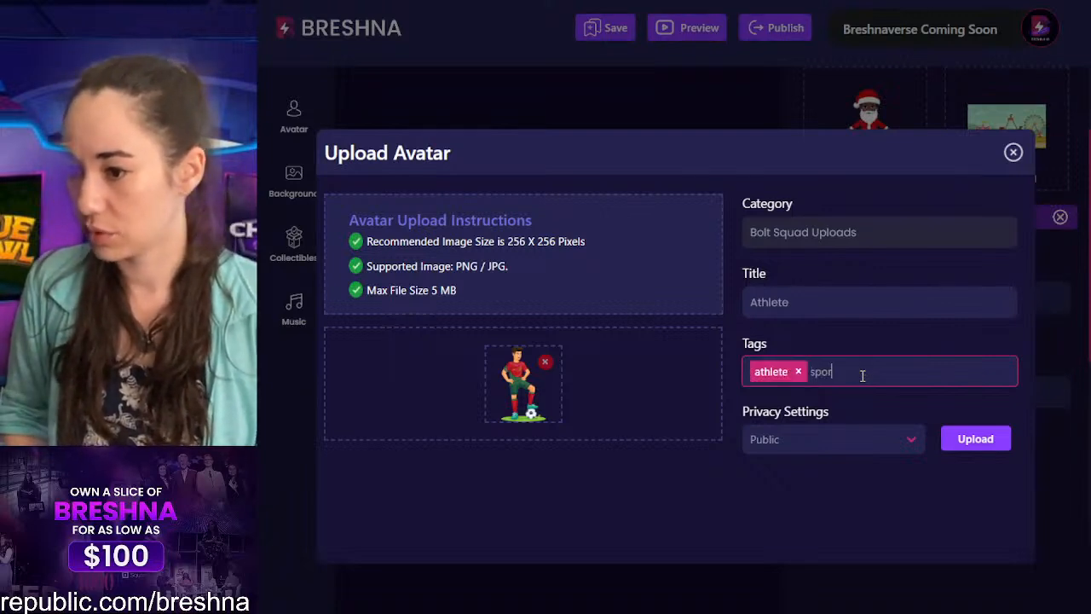
{"action": "key", "text": "Return"}
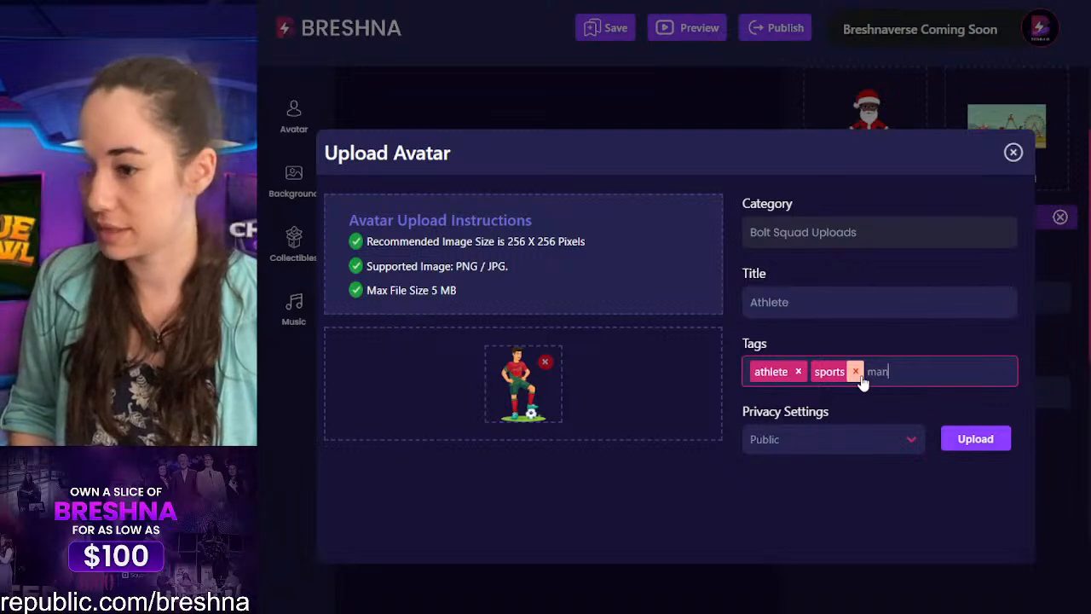
{"action": "type", "text": "man"}
{"action": "key", "text": "Return"}
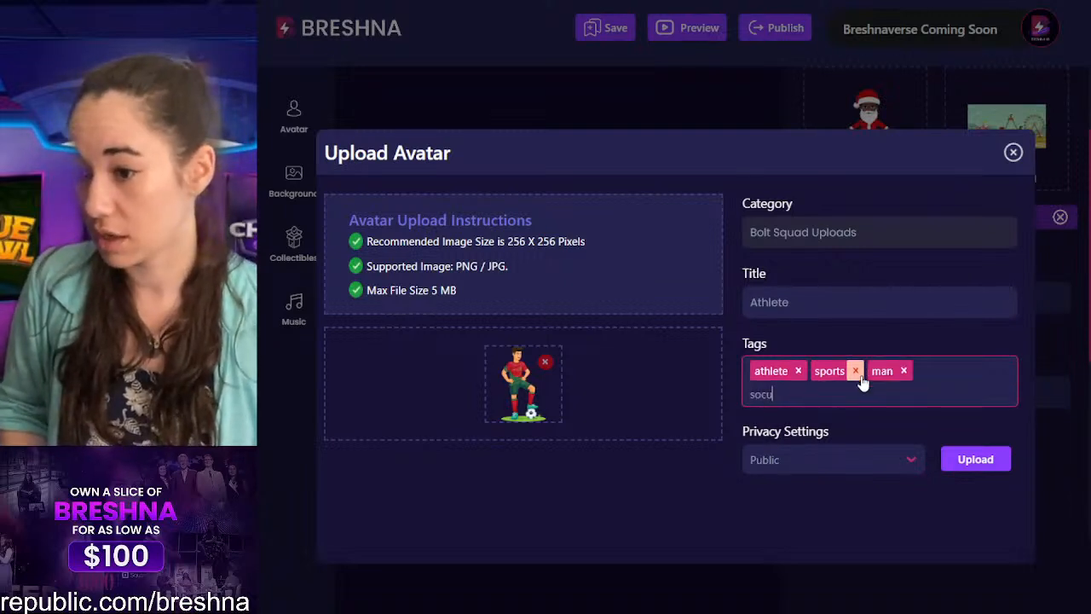
{"action": "type", "text": "soccer"}
{"action": "key", "text": "Return"}
{"action": "type", "text": "fut"}
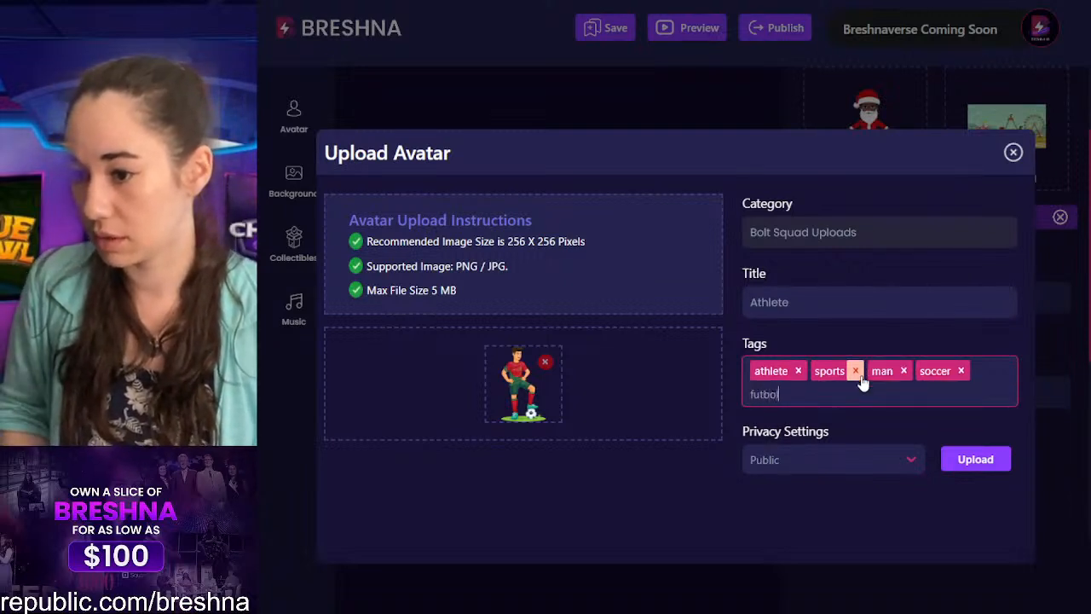
{"action": "type", "text": "bol"}
{"action": "key", "text": "Return"}
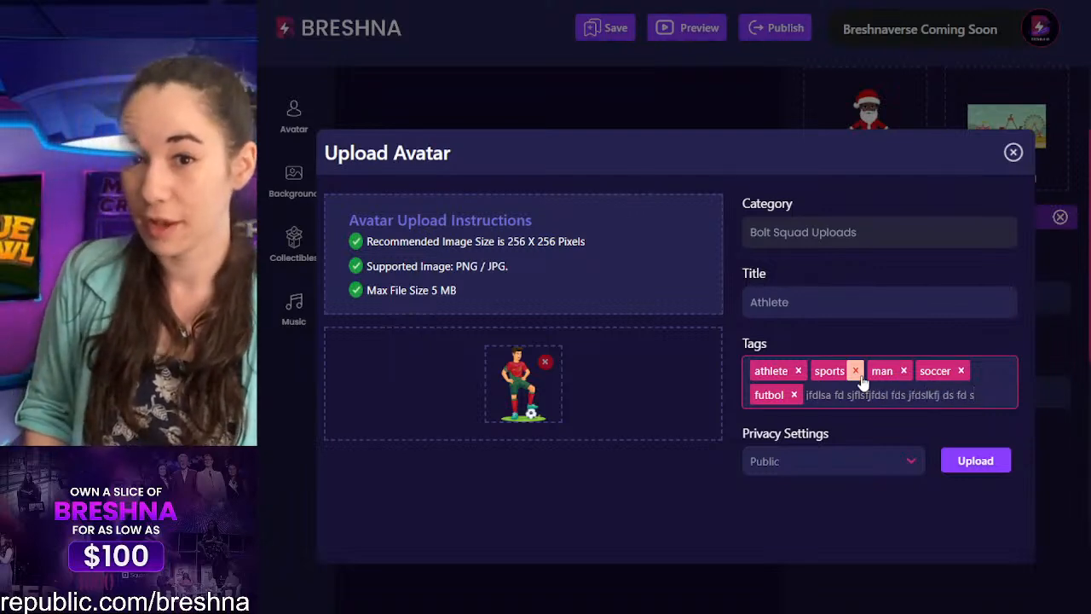
{"action": "key", "text": "Return"}
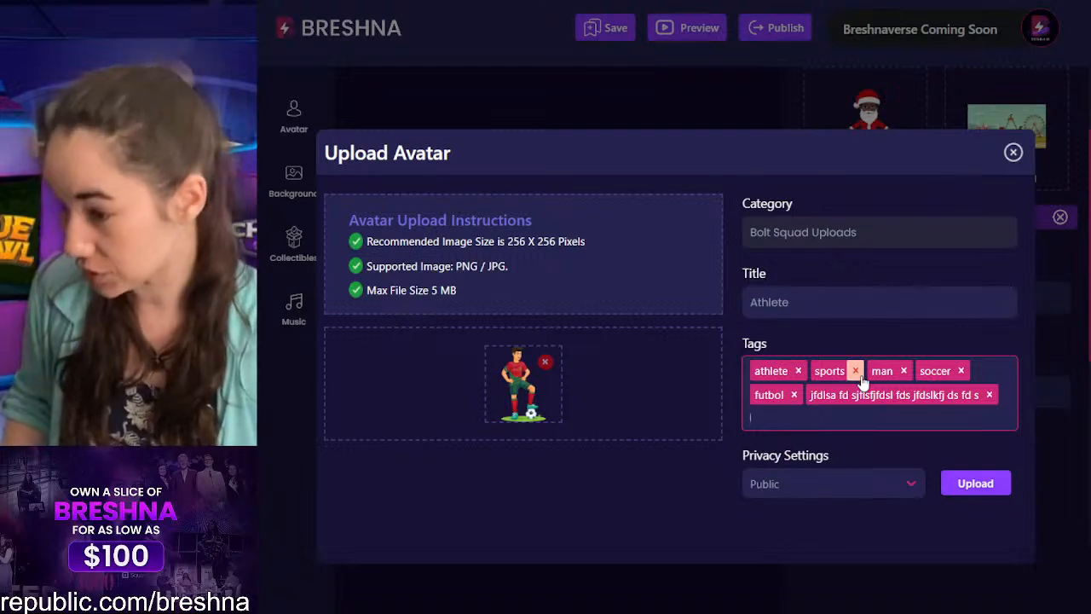
{"action": "key", "text": "BackSpace"}
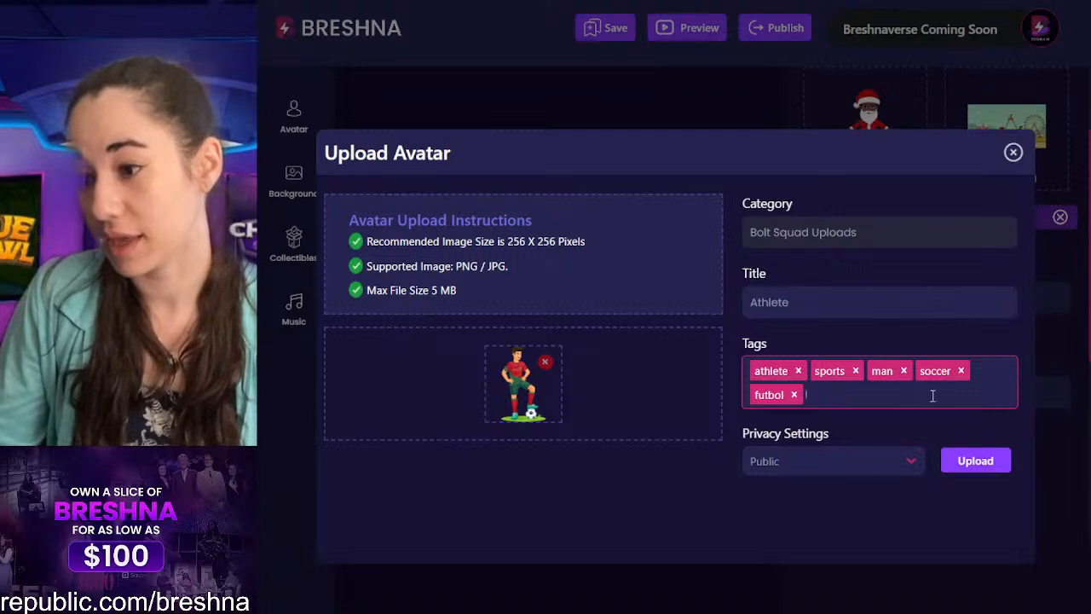
Step: Switch the avatar upload's privacy setting to Private and back to Public
{"action": "left_click", "coordinate": [789, 459]}
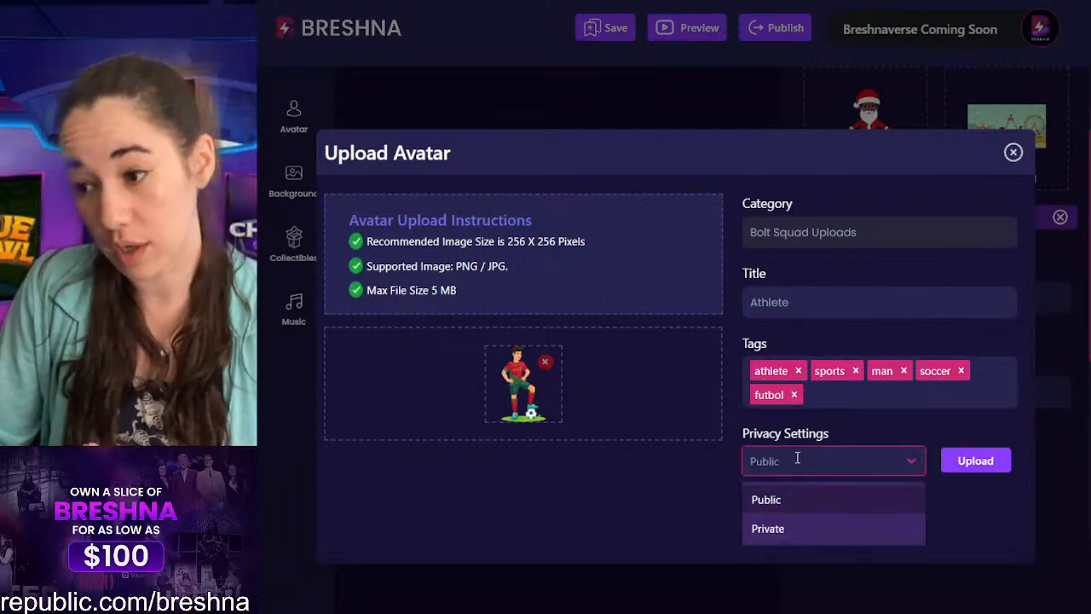
{"action": "left_click", "coordinate": [802, 530]}
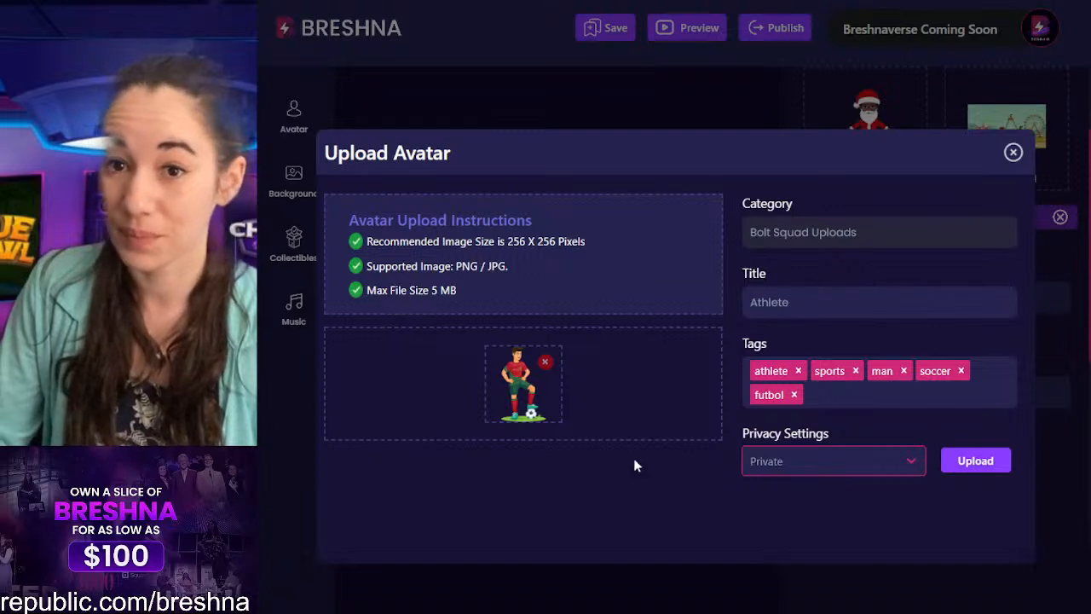
{"action": "left_click", "coordinate": [803, 449]}
{"action": "left_click", "coordinate": [795, 502]}
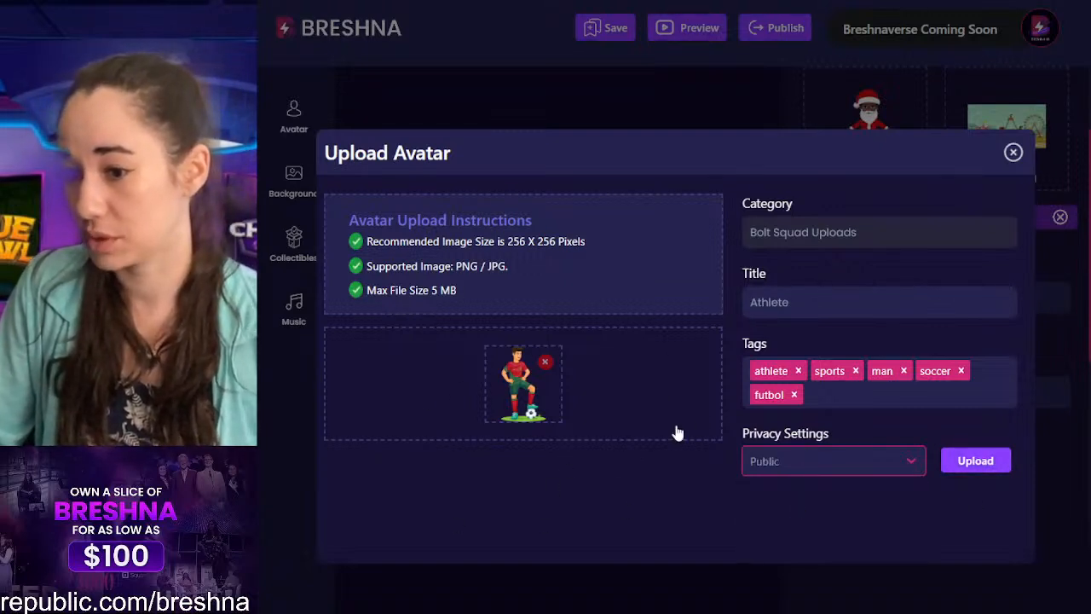
Step: Upload the Athlete avatar, dismiss the notification and close the upload form
{"action": "left_click", "coordinate": [990, 465]}
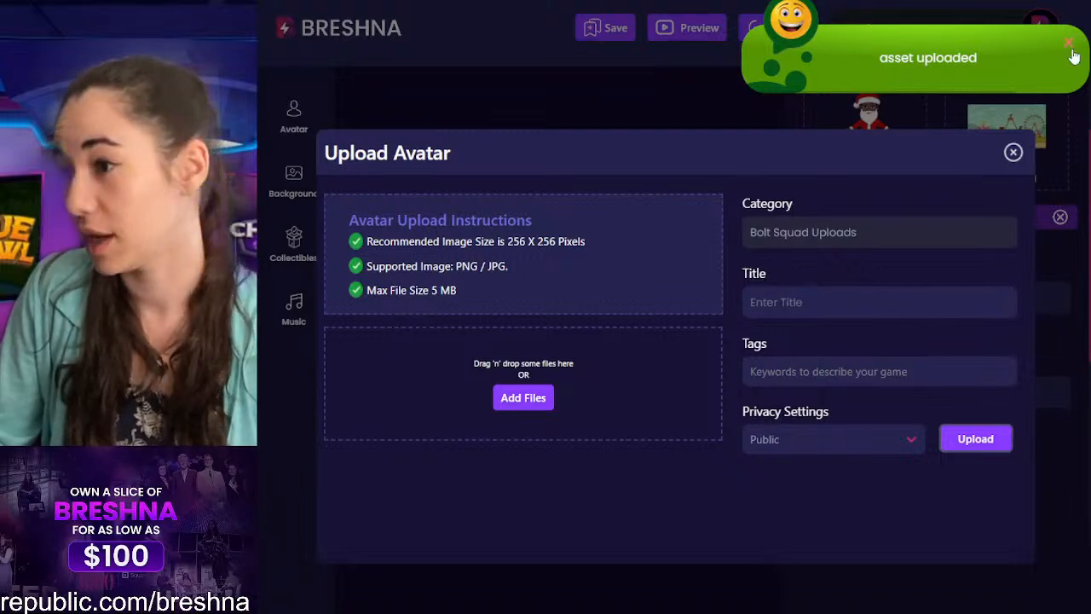
{"action": "left_click", "coordinate": [1069, 50]}
{"action": "left_click", "coordinate": [1014, 152]}
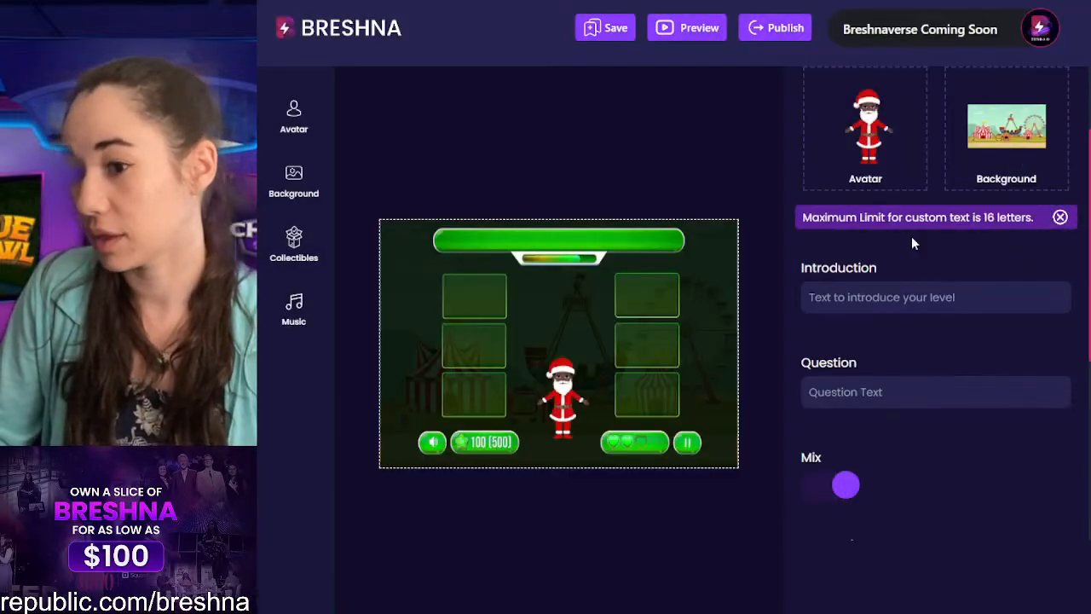
Step: Set the Question 1 avatar to the uploaded soccer player from Your Avatar and close the avatar library
{"action": "left_click", "coordinate": [290, 124]}
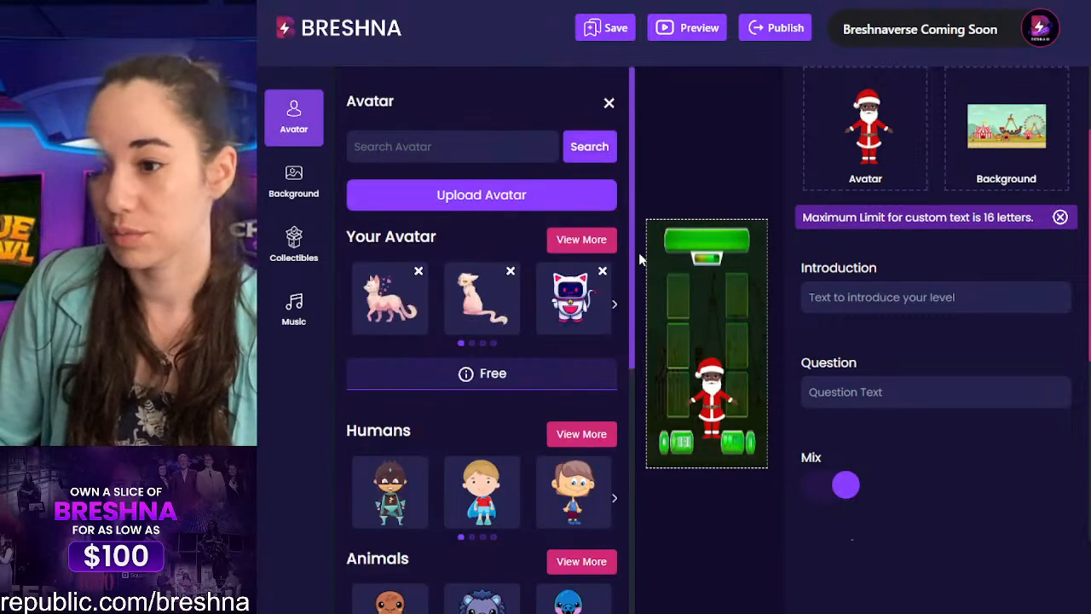
{"action": "left_click", "coordinate": [588, 239]}
{"action": "scroll", "coordinate": [588, 384], "scroll_direction": "down", "scroll_amount": 3}
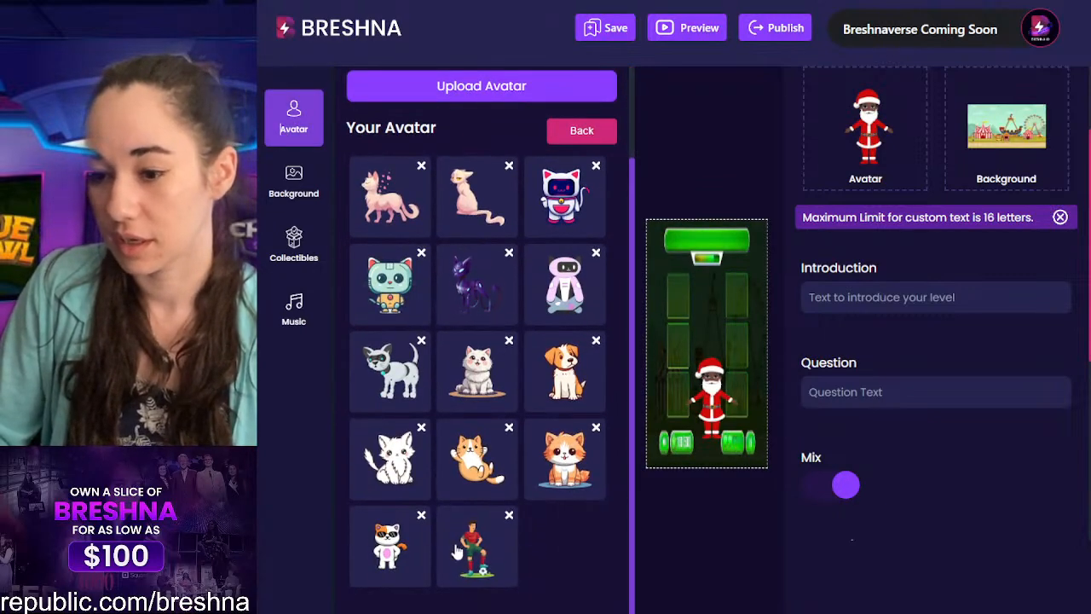
{"action": "left_click", "coordinate": [475, 545]}
{"action": "left_click", "coordinate": [757, 526]}
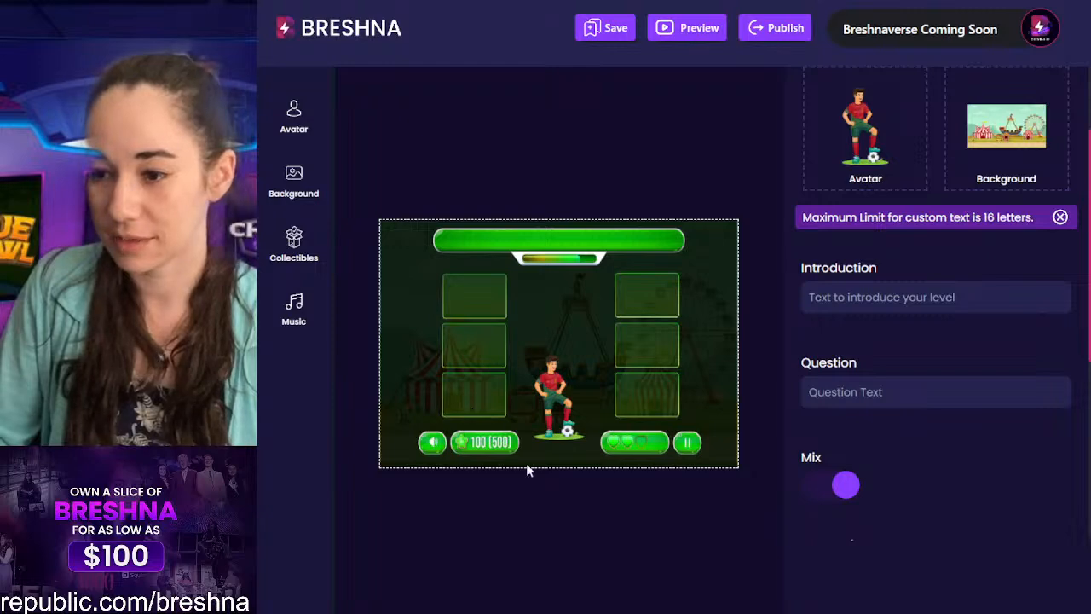
Step: Set the Question 1 avatar to the pink cat with hearts from Bolt Squad Uploads and close the avatar library
{"action": "left_click", "coordinate": [297, 128]}
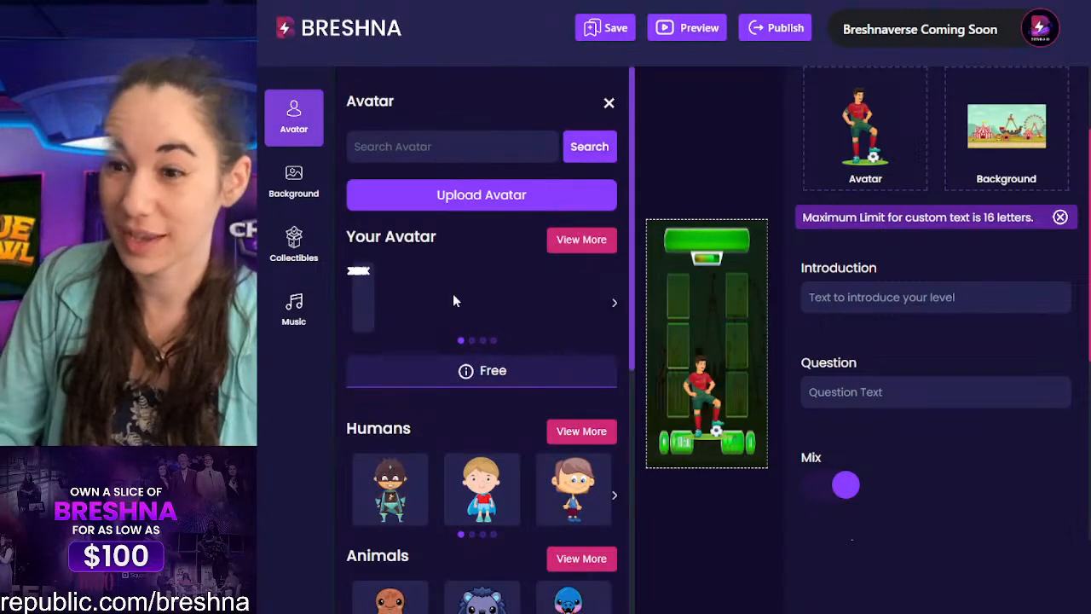
{"action": "scroll", "coordinate": [478, 341], "scroll_direction": "down", "scroll_amount": 5}
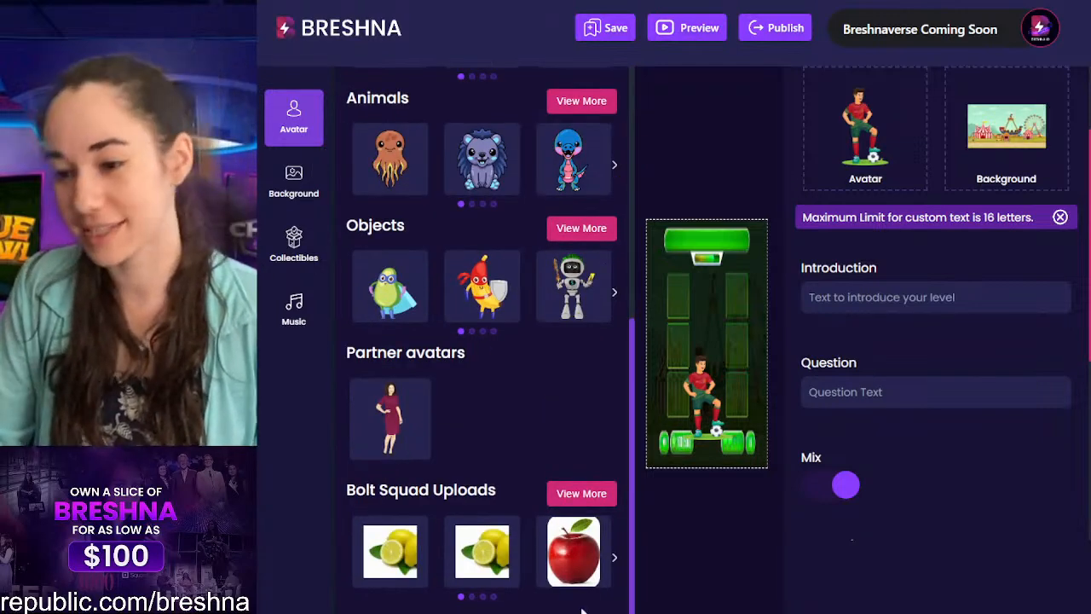
{"action": "left_click", "coordinate": [583, 494]}
{"action": "scroll", "coordinate": [597, 486], "scroll_direction": "down", "scroll_amount": 2}
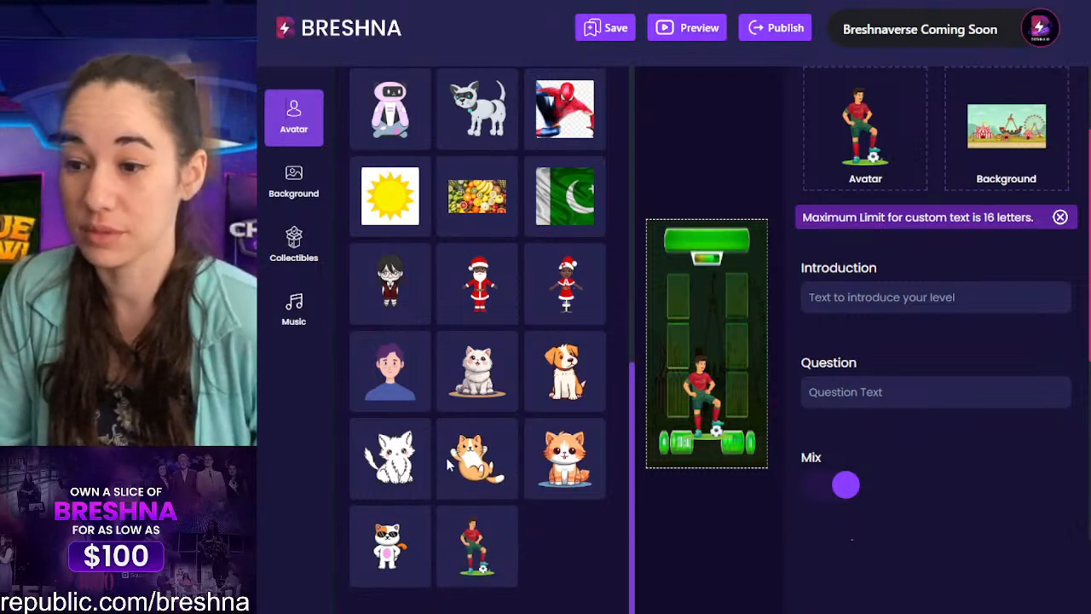
{"action": "scroll", "coordinate": [477, 375], "scroll_direction": "up", "scroll_amount": 5}
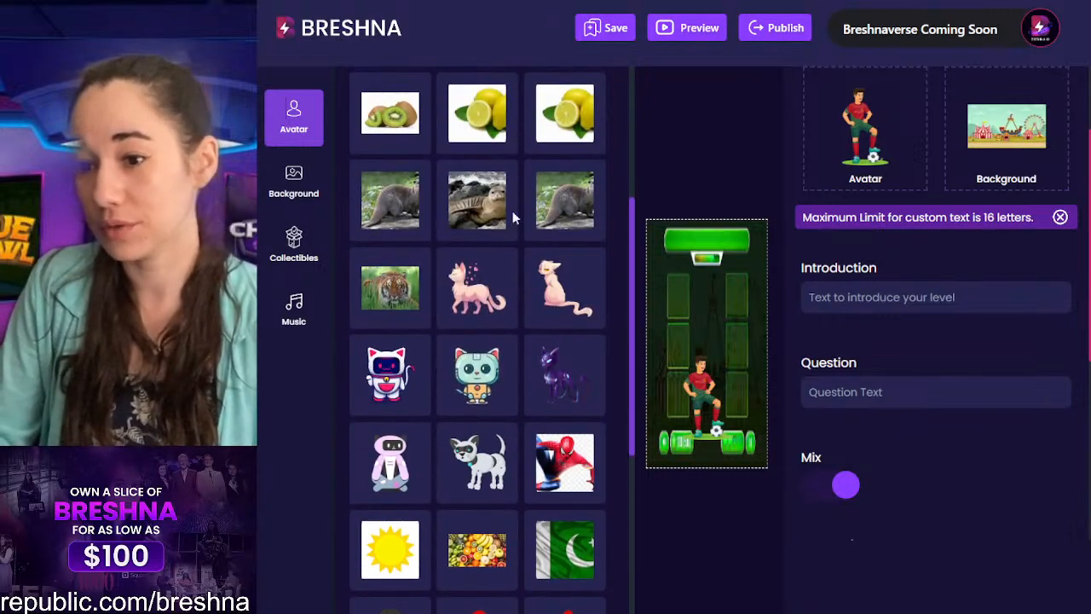
{"action": "left_click", "coordinate": [477, 288]}
{"action": "left_click", "coordinate": [706, 543]}
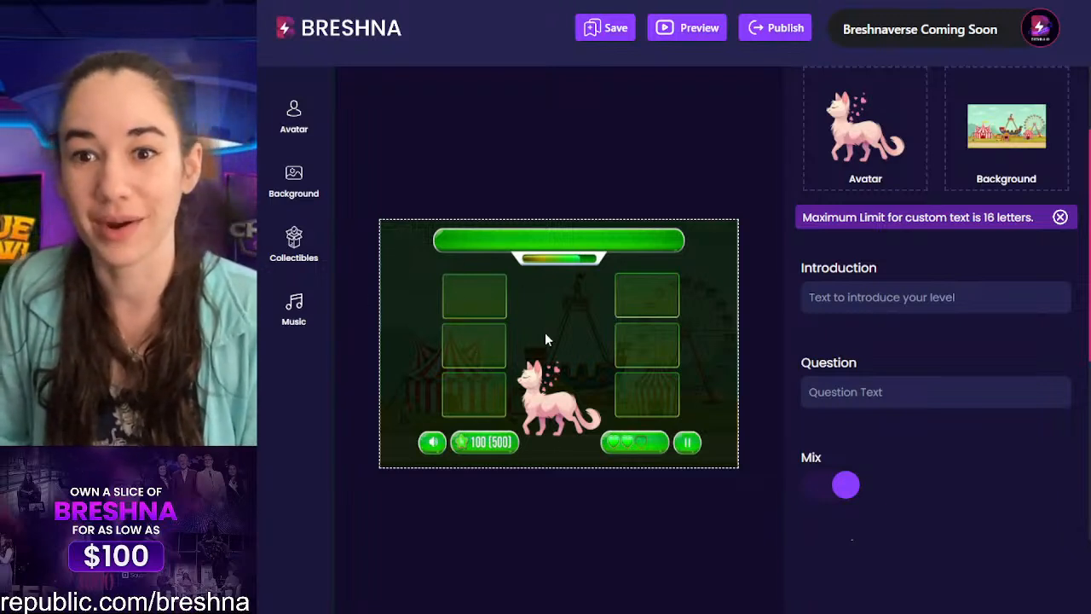
Step: Examine the full collection under Your Background and the background upload form, closing the form without uploading anything
{"action": "left_click", "coordinate": [308, 194]}
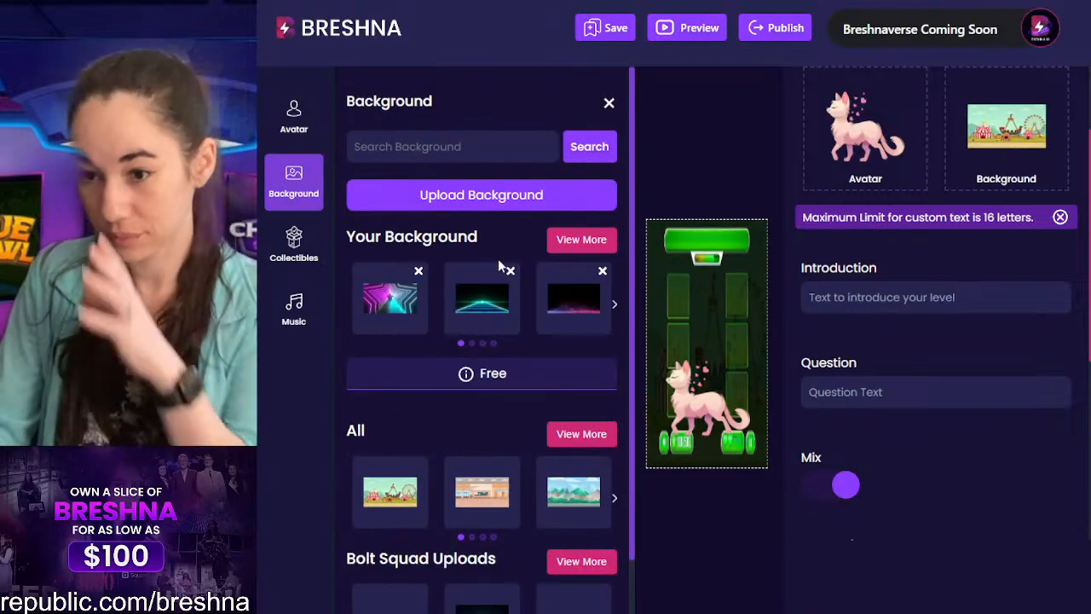
{"action": "left_click_drag", "start_coordinate": [486, 236], "coordinate": [402, 236]}
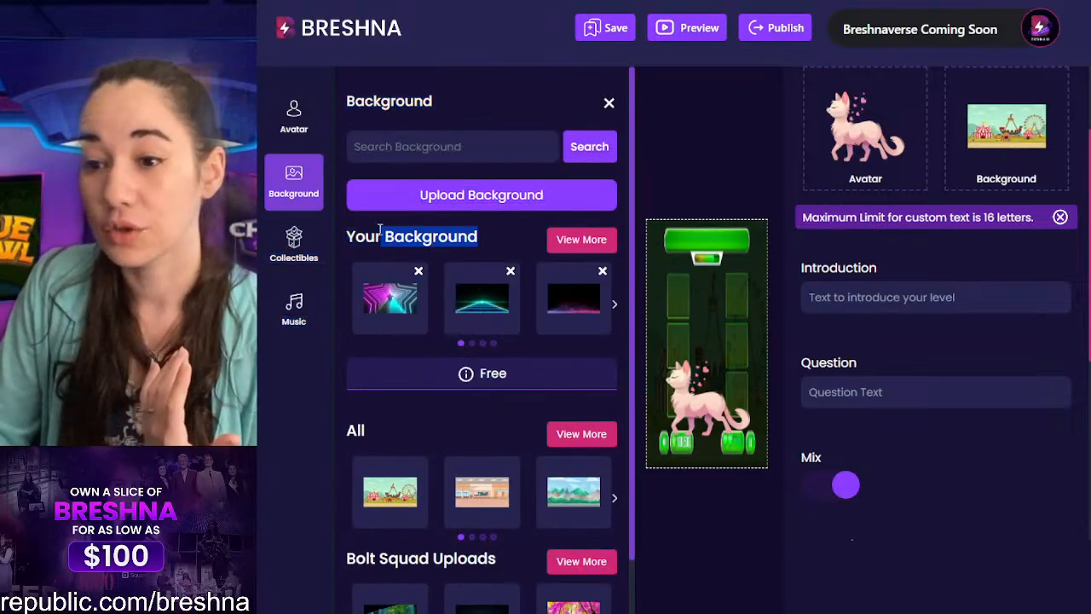
{"action": "left_click", "coordinate": [402, 236]}
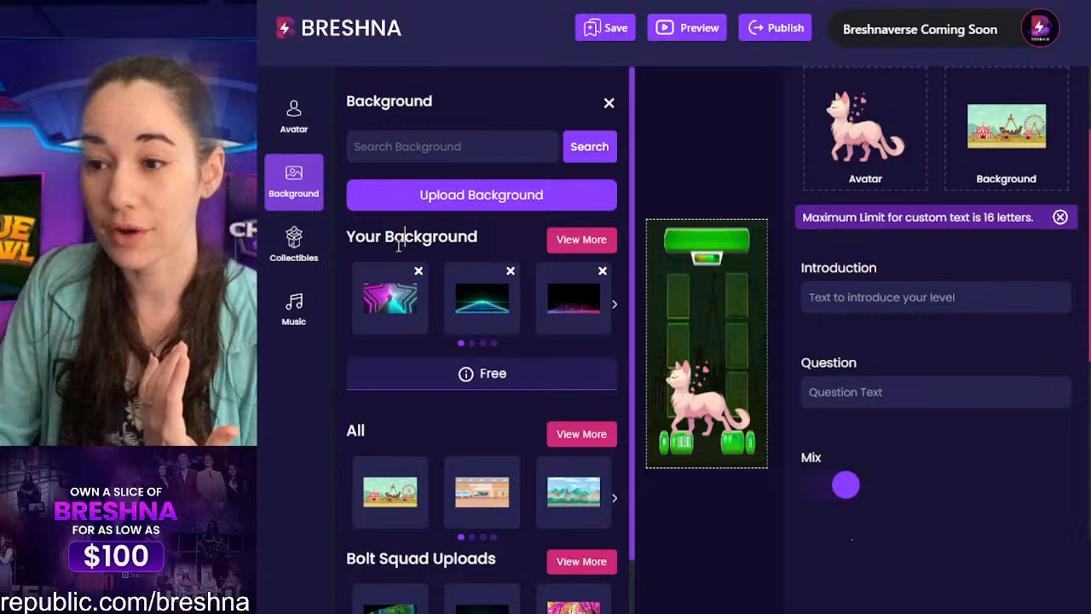
{"action": "left_click", "coordinate": [582, 240]}
{"action": "scroll", "coordinate": [618, 211], "scroll_direction": "down", "scroll_amount": 3}
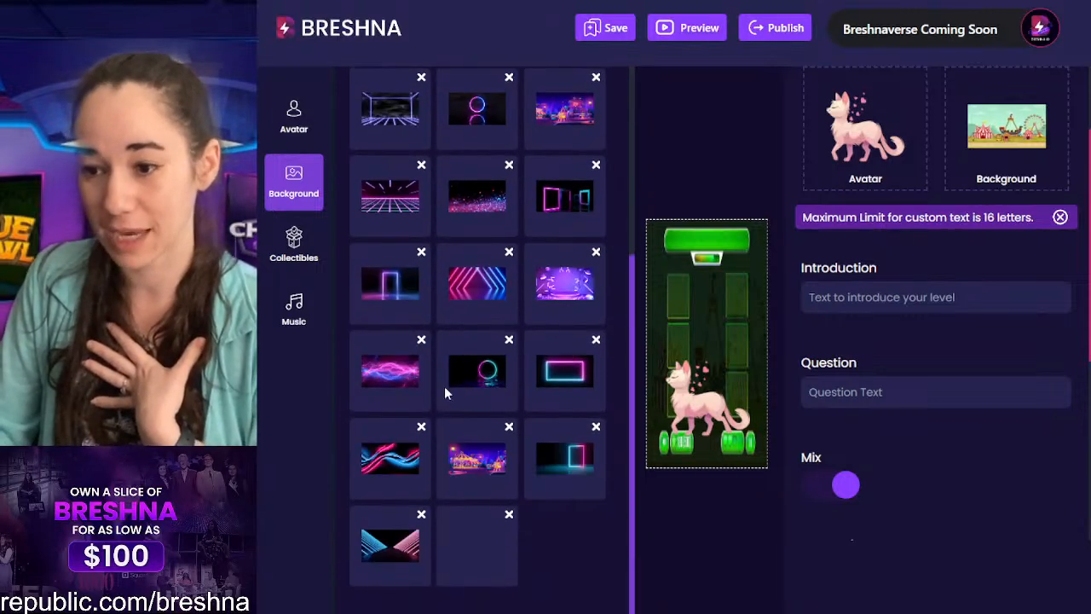
{"action": "scroll", "coordinate": [497, 465], "scroll_direction": "up", "scroll_amount": 3}
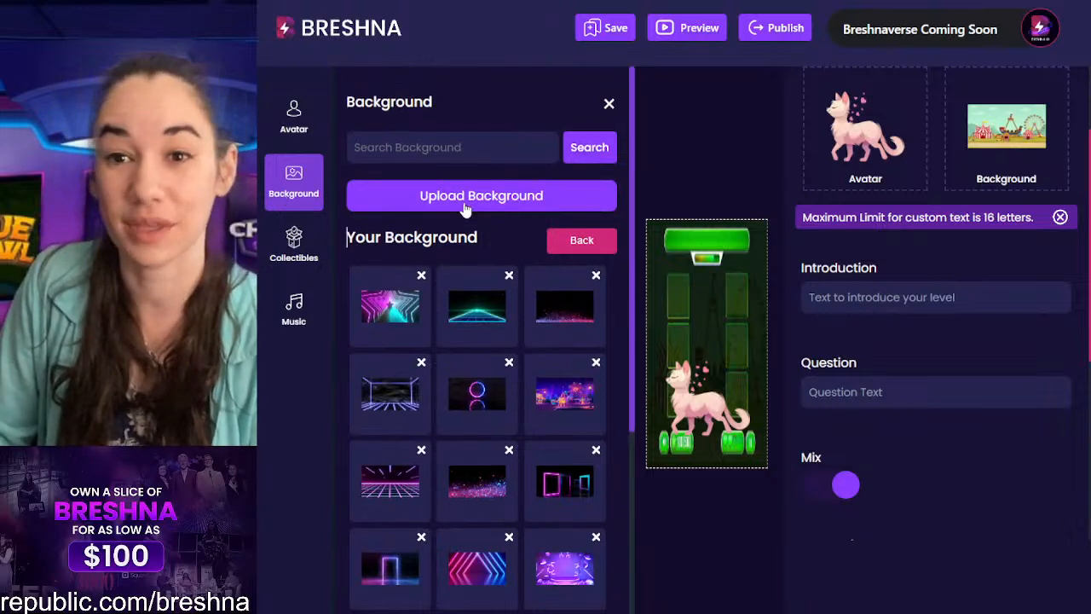
{"action": "left_click", "coordinate": [430, 195]}
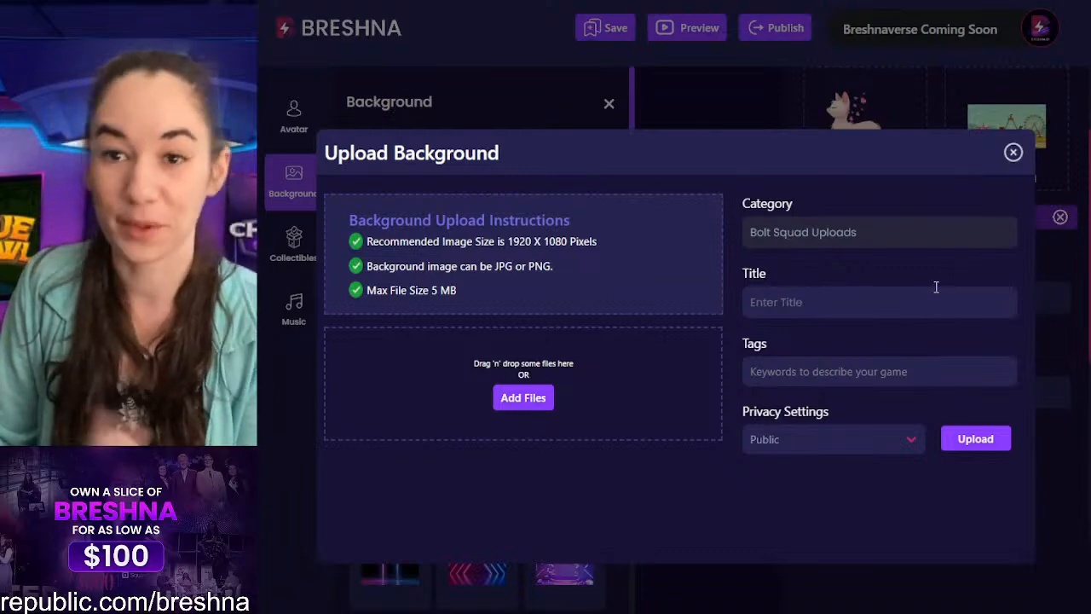
{"action": "left_click", "coordinate": [1012, 152]}
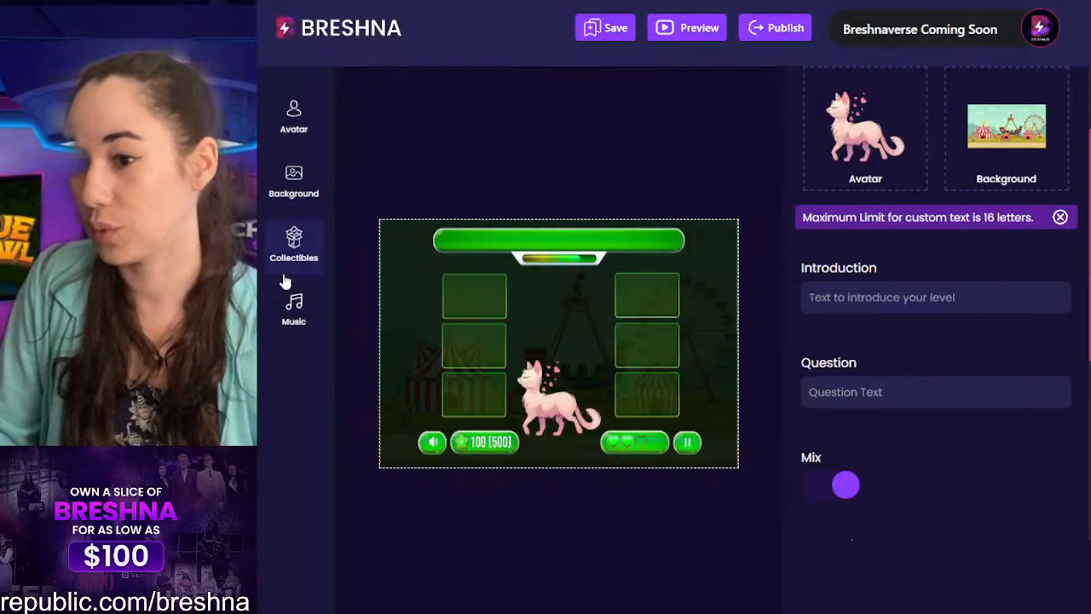
Step: Set the Question 1 background to the purple forest scene from the All collection and close the background library
{"action": "left_click", "coordinate": [315, 183]}
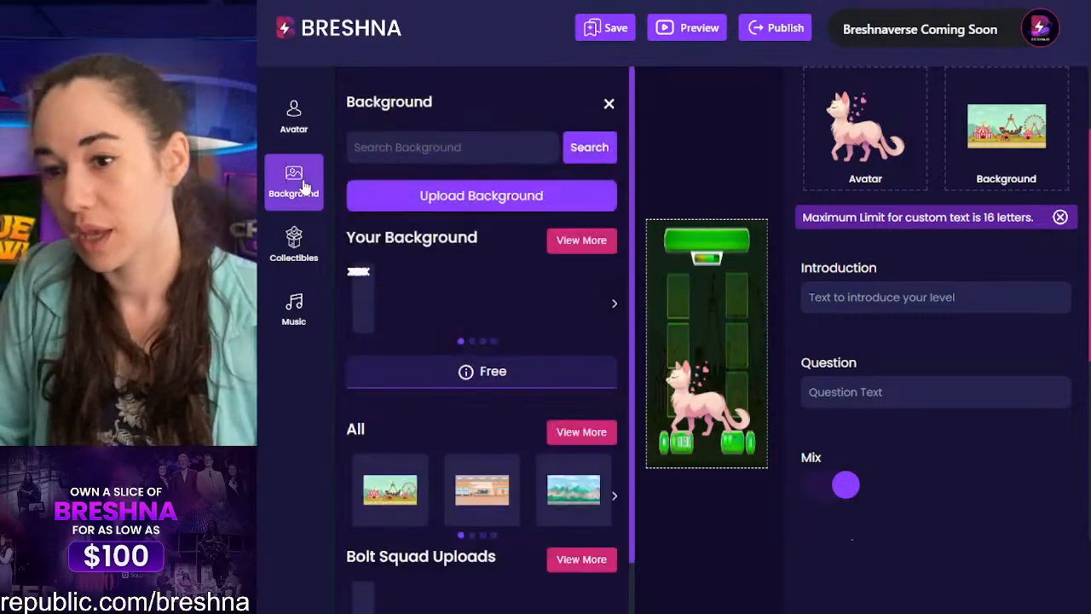
{"action": "scroll", "coordinate": [438, 320], "scroll_direction": "down", "scroll_amount": 2}
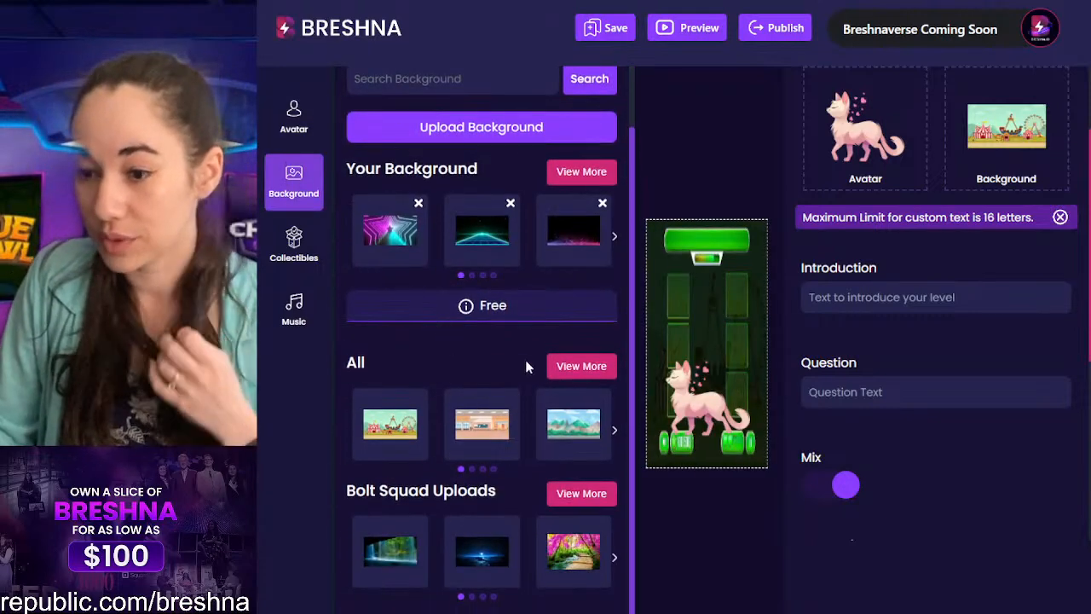
{"action": "left_click", "coordinate": [581, 366]}
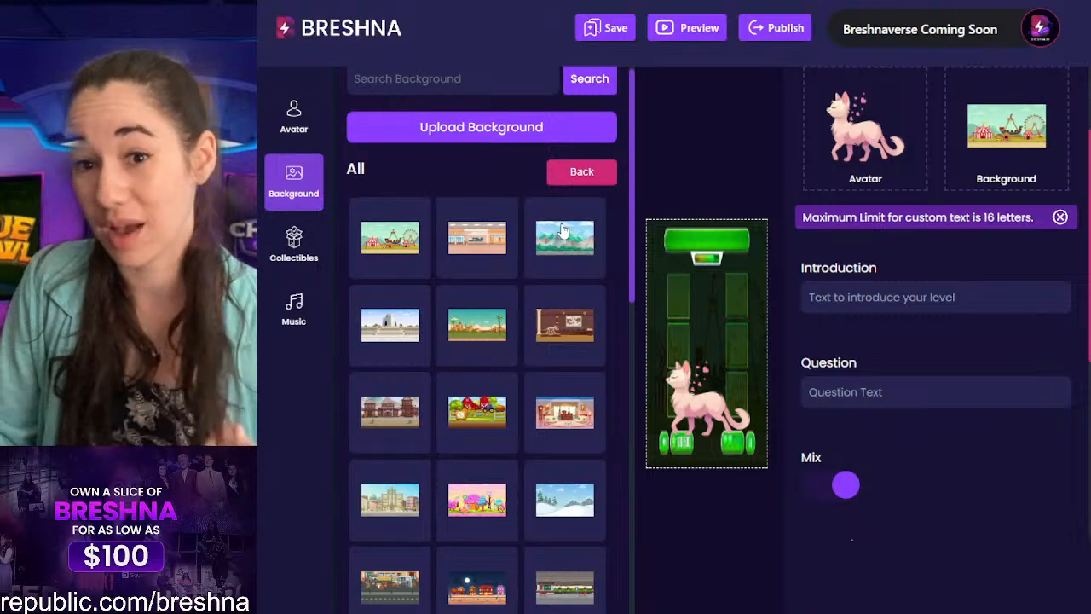
{"action": "scroll", "coordinate": [563, 230], "scroll_direction": "down", "scroll_amount": 4}
{"action": "scroll", "coordinate": [562, 230], "scroll_direction": "down", "scroll_amount": 5}
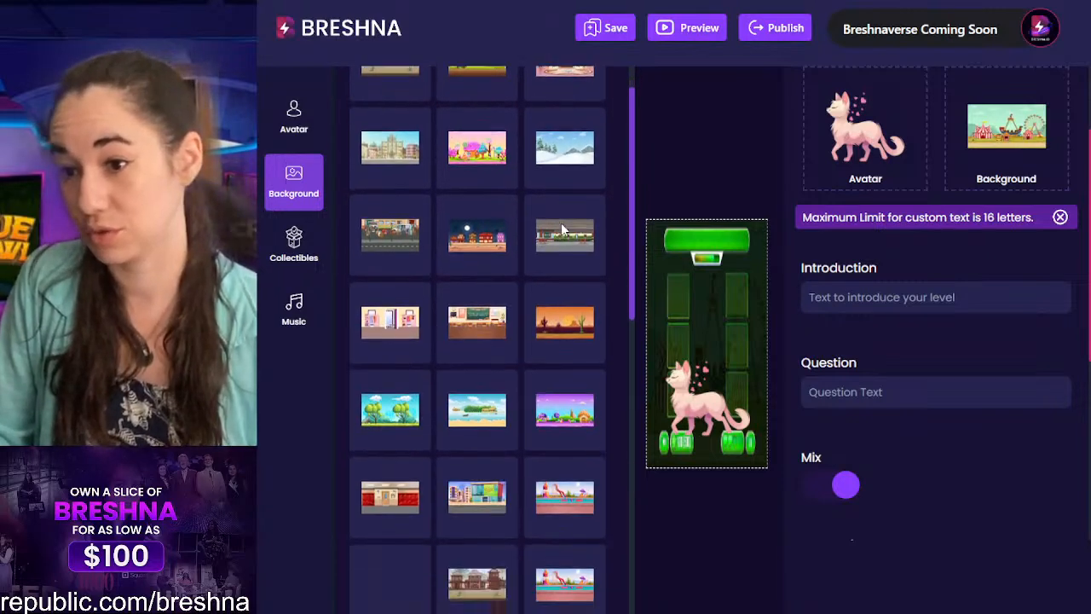
{"action": "scroll", "coordinate": [562, 230], "scroll_direction": "down", "scroll_amount": 5}
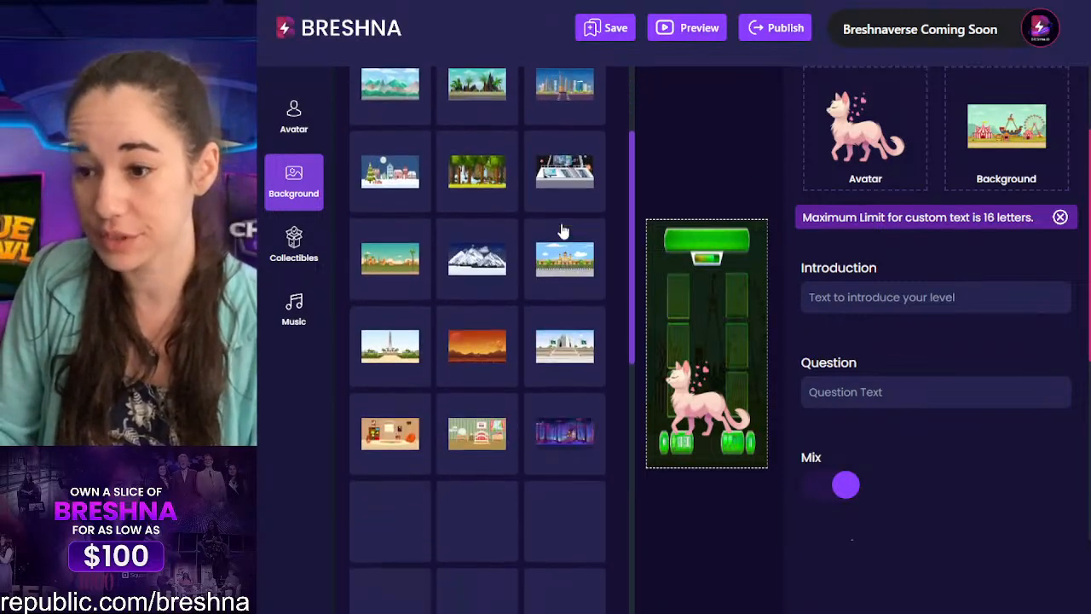
{"action": "scroll", "coordinate": [563, 231], "scroll_direction": "down", "scroll_amount": 5}
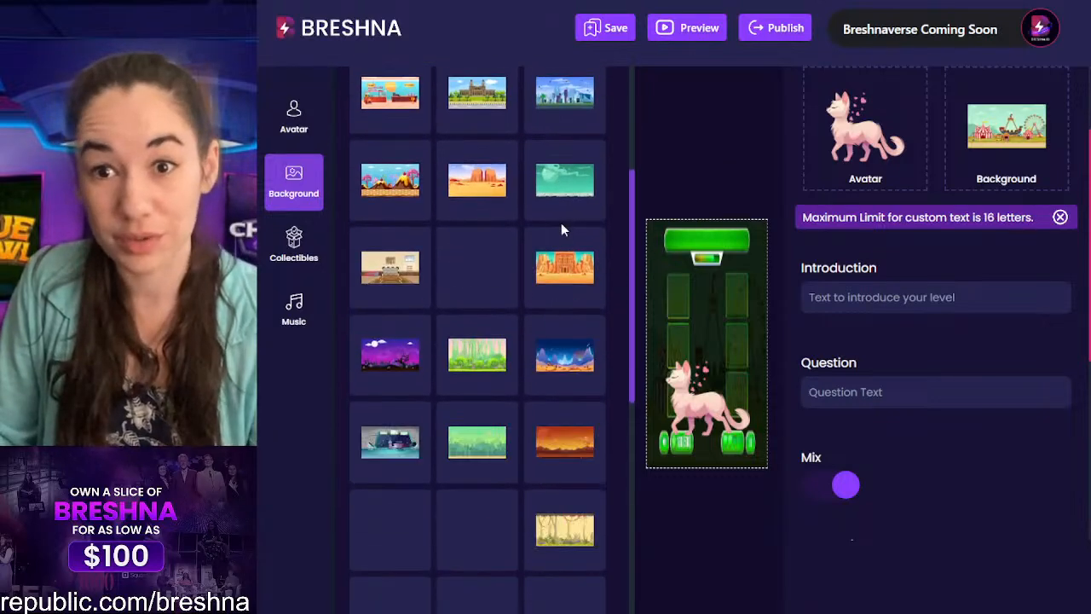
{"action": "scroll", "coordinate": [562, 230], "scroll_direction": "up", "scroll_amount": 5}
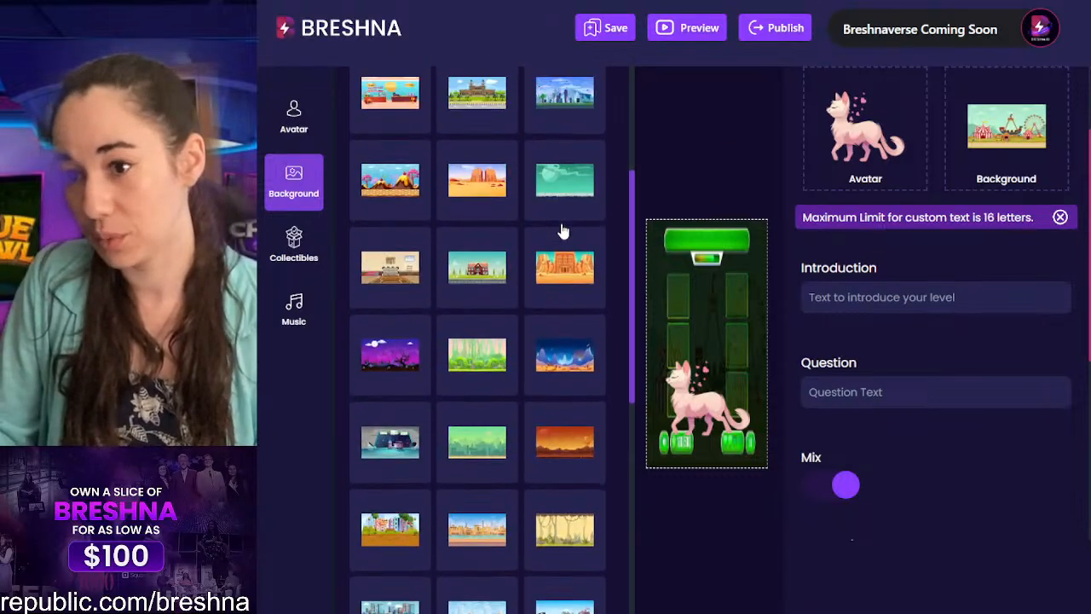
{"action": "scroll", "coordinate": [560, 223], "scroll_direction": "down", "scroll_amount": 2}
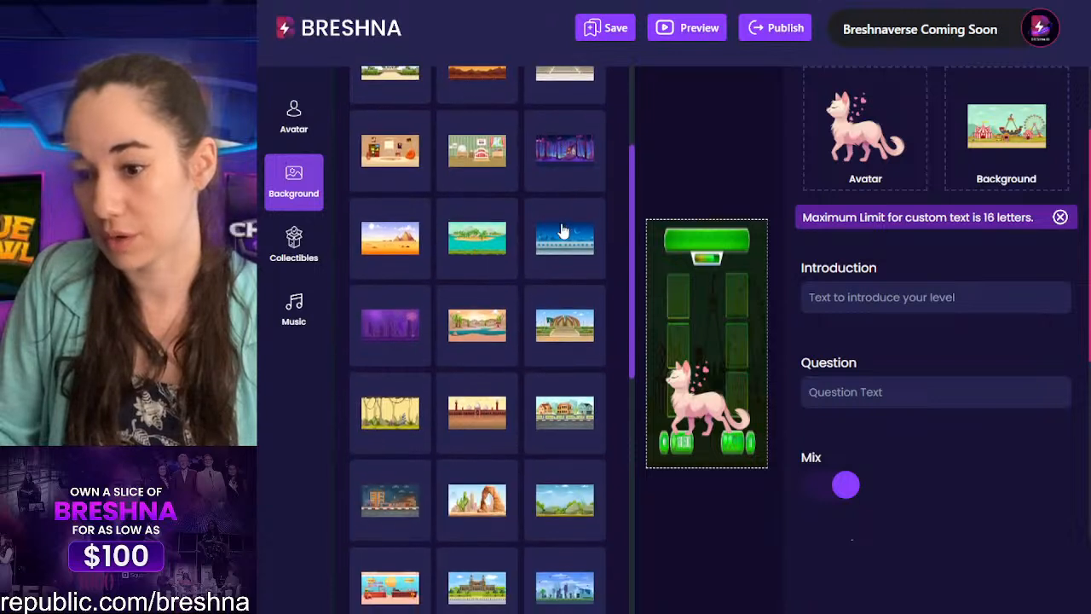
{"action": "left_click", "coordinate": [394, 326]}
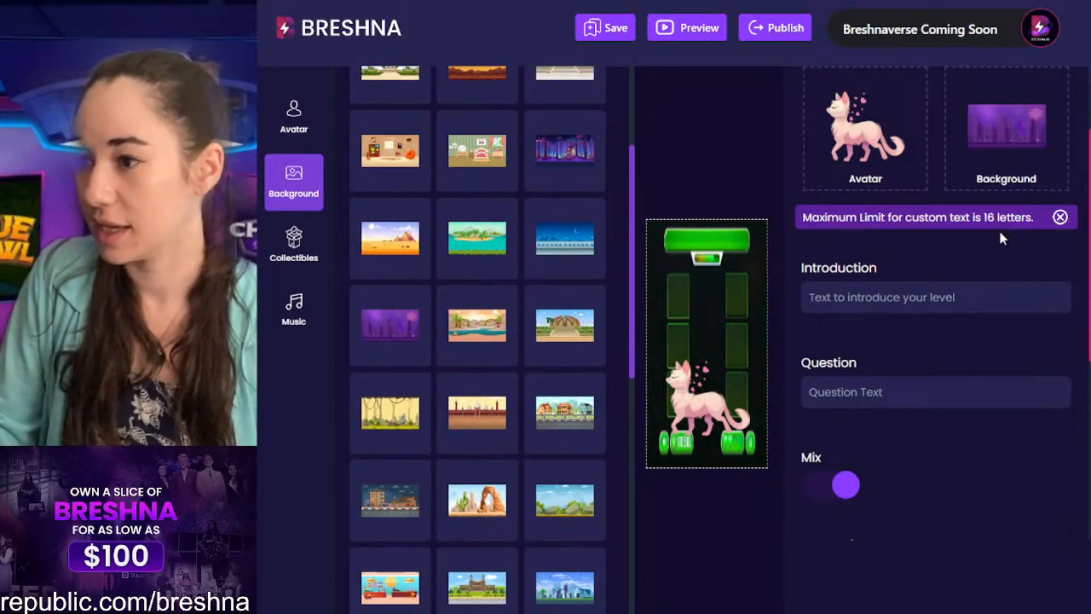
{"action": "left_click", "coordinate": [717, 159]}
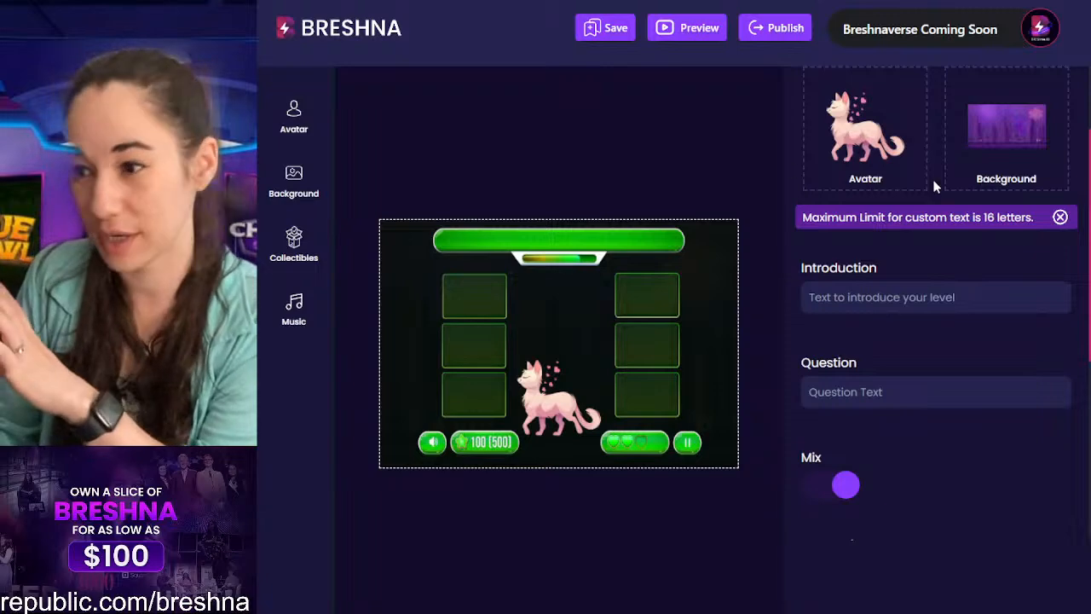
Step: Examine the tracks available in the music library and play the WOBBLE track
{"action": "left_click", "coordinate": [293, 304]}
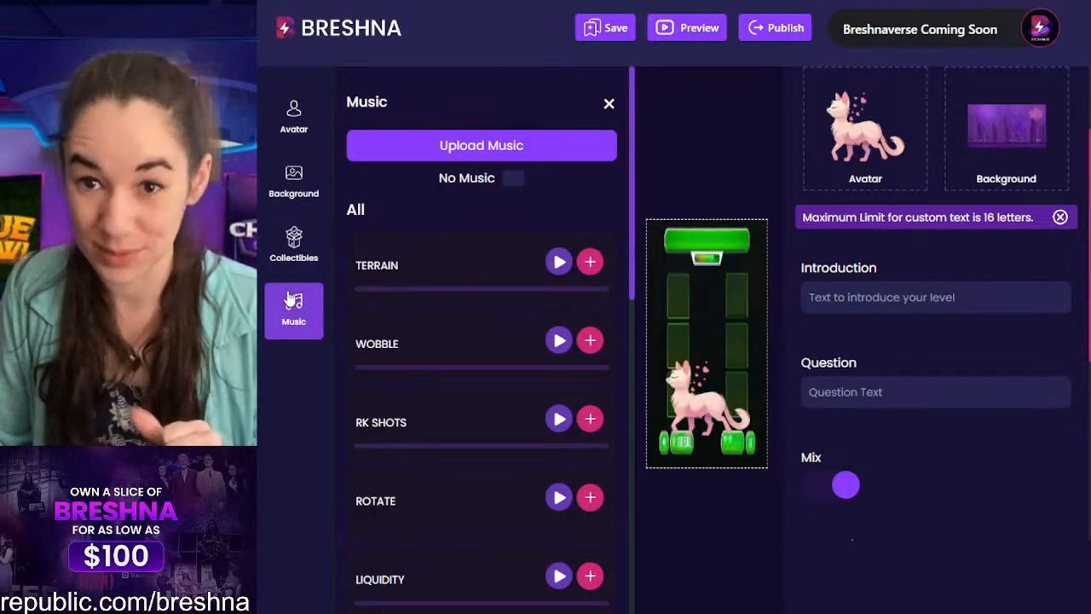
{"action": "scroll", "coordinate": [436, 267], "scroll_direction": "down", "scroll_amount": 5}
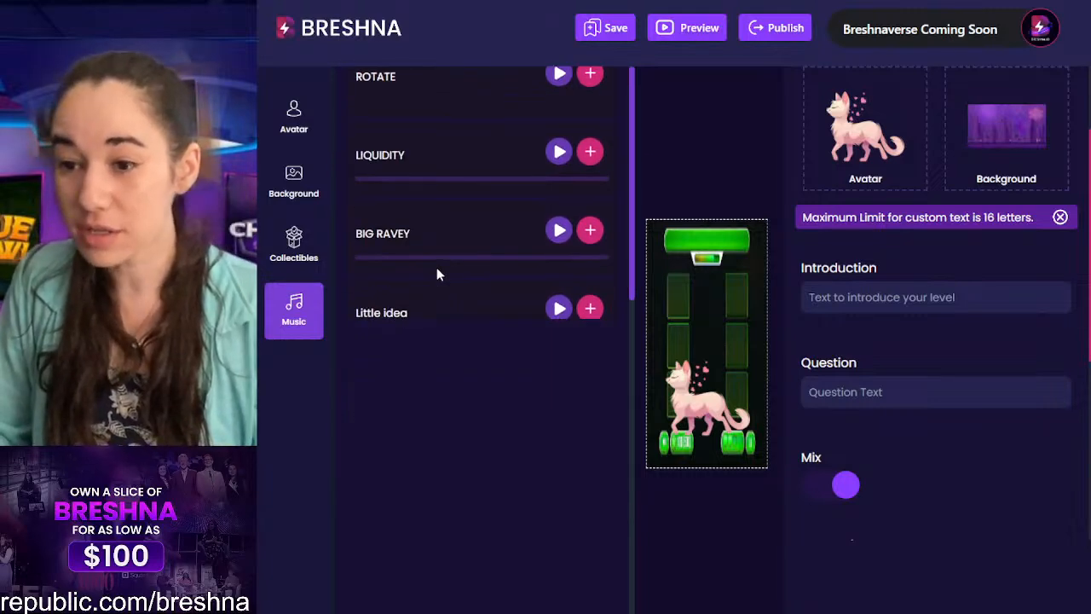
{"action": "scroll", "coordinate": [436, 267], "scroll_direction": "down", "scroll_amount": 3}
{"action": "scroll", "coordinate": [436, 308], "scroll_direction": "down", "scroll_amount": 14}
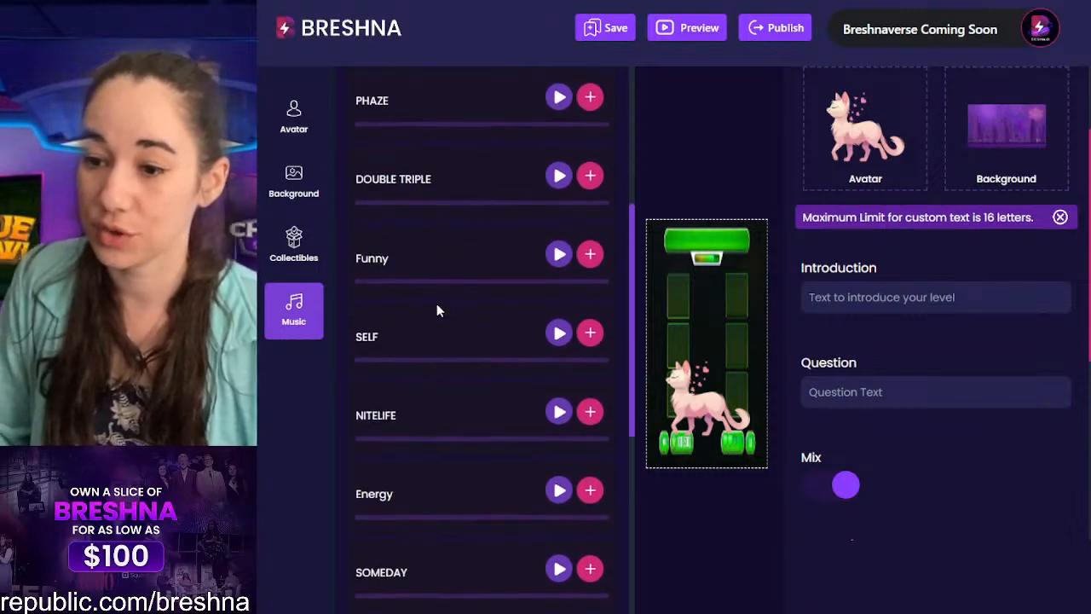
{"action": "scroll", "coordinate": [436, 310], "scroll_direction": "down", "scroll_amount": 3}
{"action": "scroll", "coordinate": [436, 310], "scroll_direction": "up", "scroll_amount": 16}
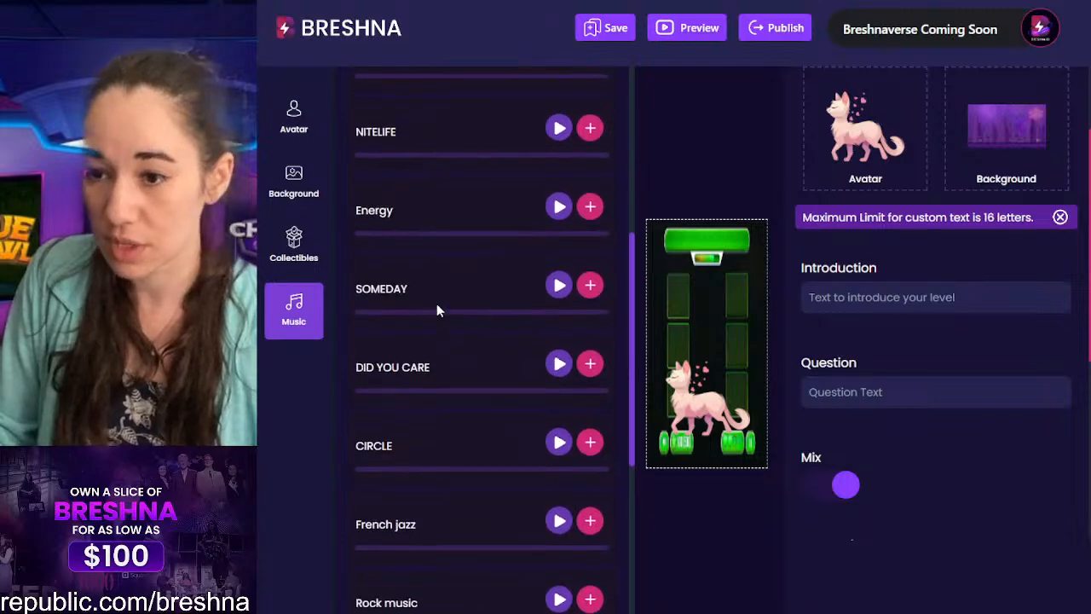
{"action": "scroll", "coordinate": [437, 310], "scroll_direction": "up", "scroll_amount": 6}
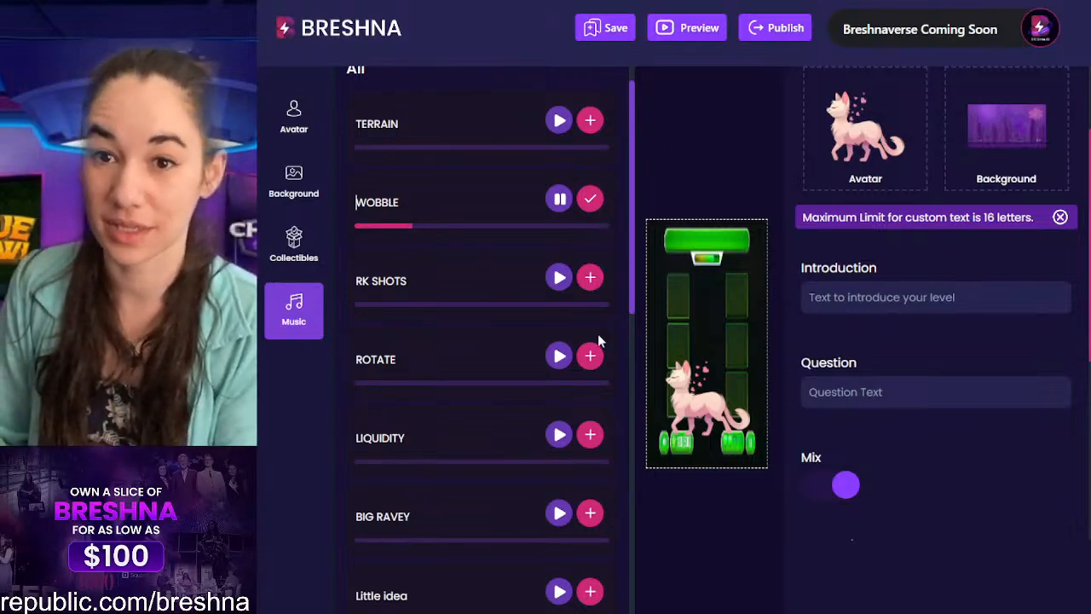
{"action": "scroll", "coordinate": [597, 337], "scroll_direction": "up", "scroll_amount": 2}
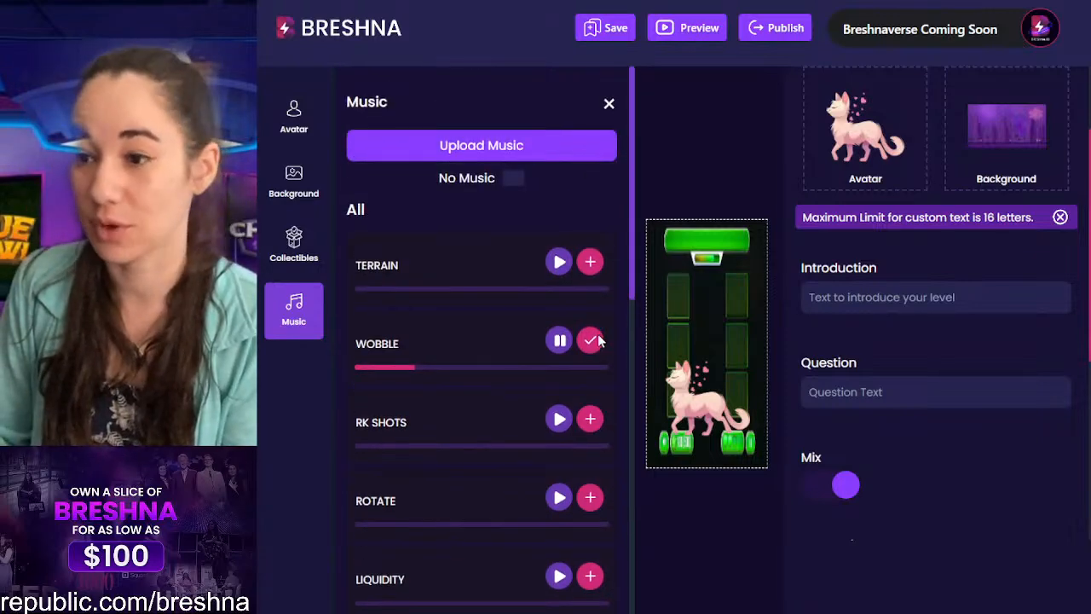
Step: Switch No Music on and back off, pause WOBBLE and select it as the game's music
{"action": "left_click", "coordinate": [511, 179]}
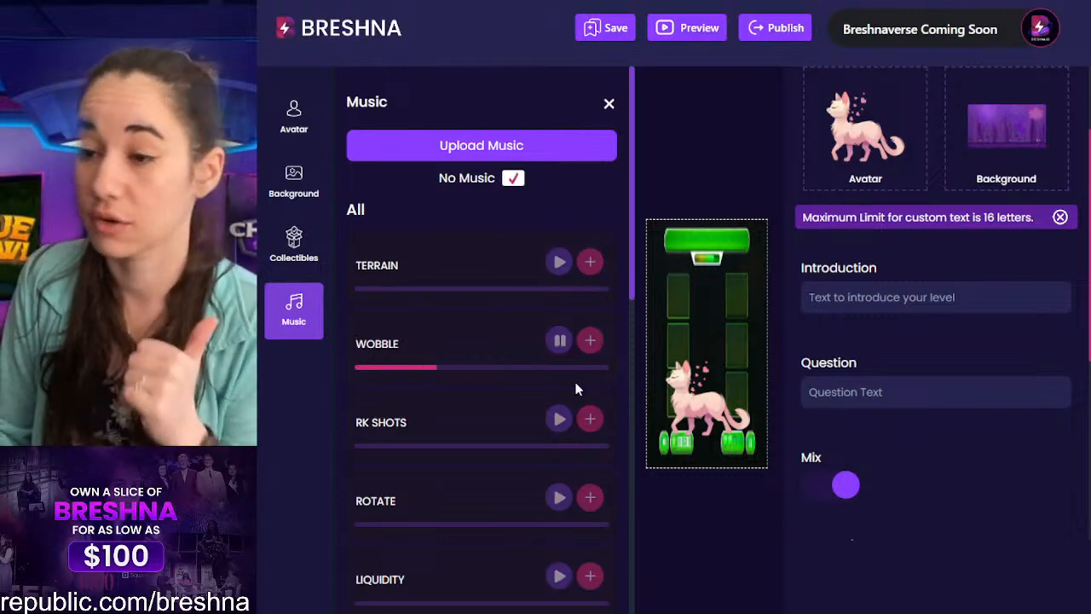
{"action": "left_click", "coordinate": [513, 179]}
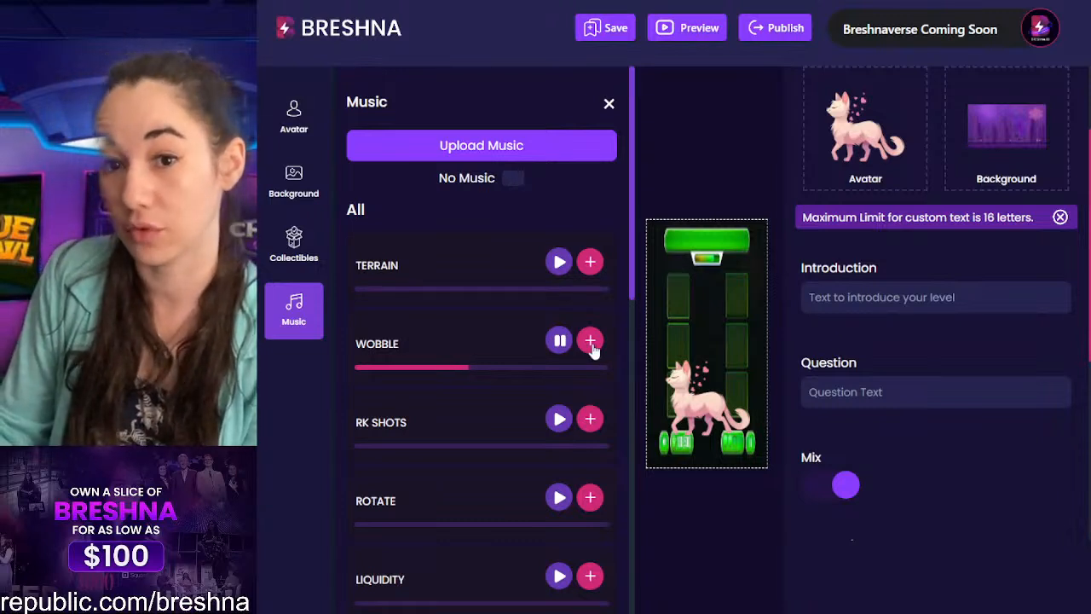
{"action": "left_click", "coordinate": [559, 341]}
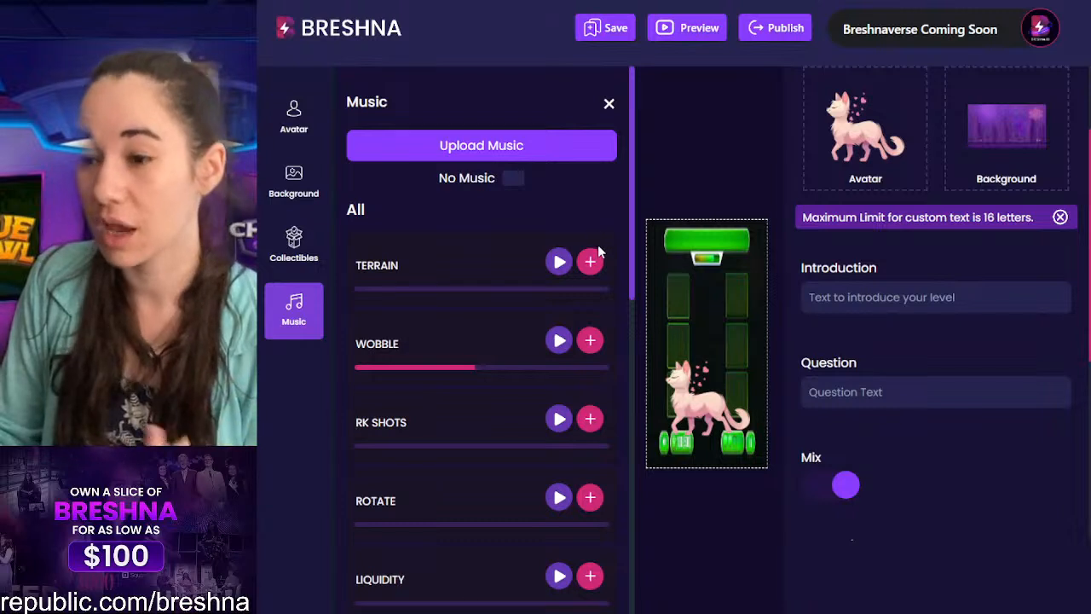
{"action": "left_click", "coordinate": [590, 340]}
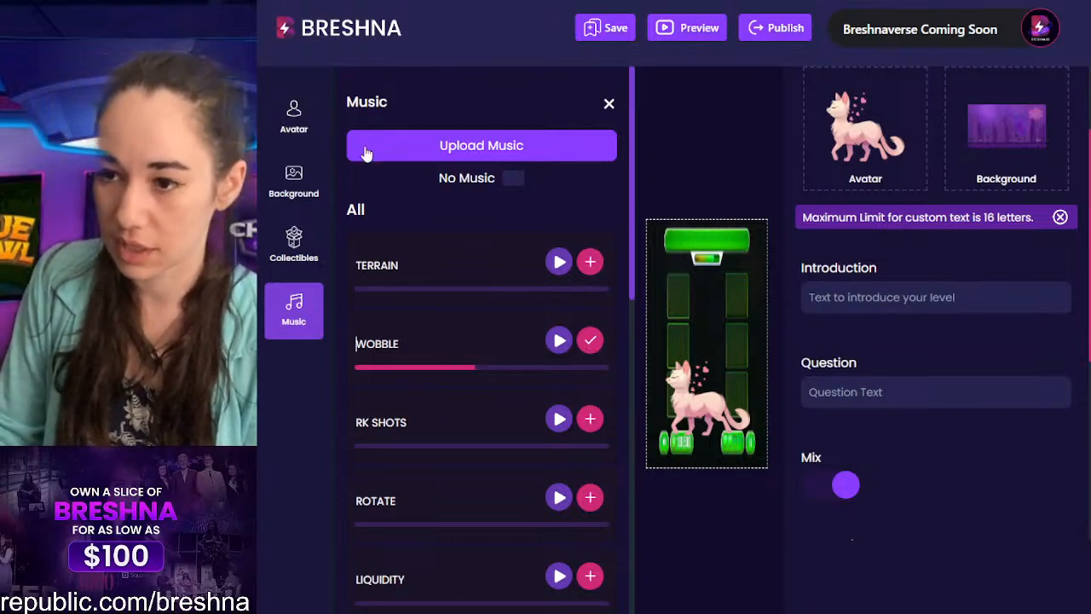
Step: Examine the music upload form, close it without uploading anything, and check the music library before closing it
{"action": "left_click", "coordinate": [470, 156]}
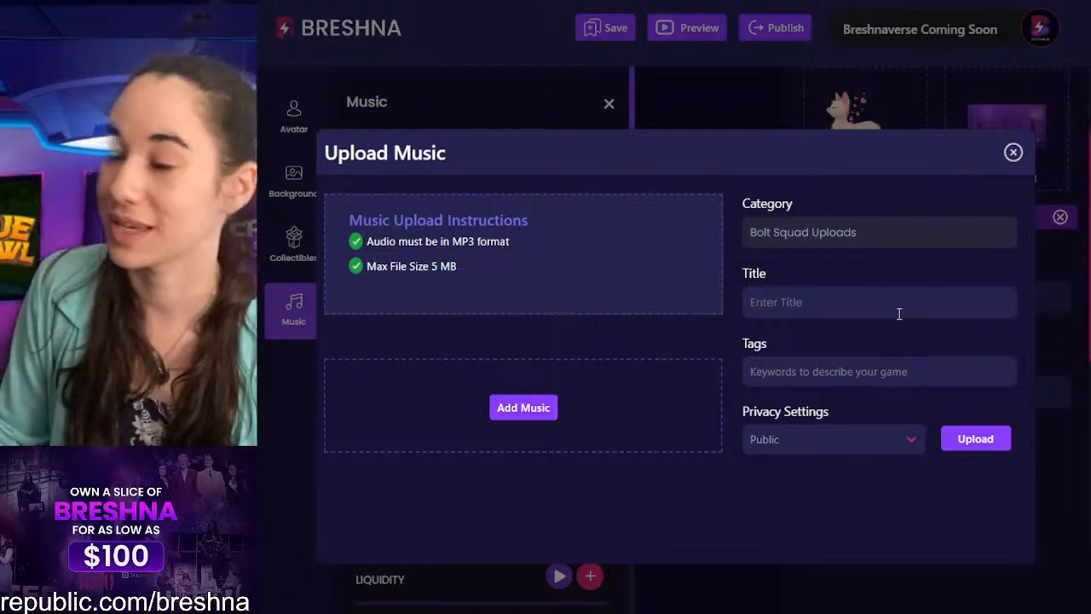
{"action": "left_click", "coordinate": [1012, 152]}
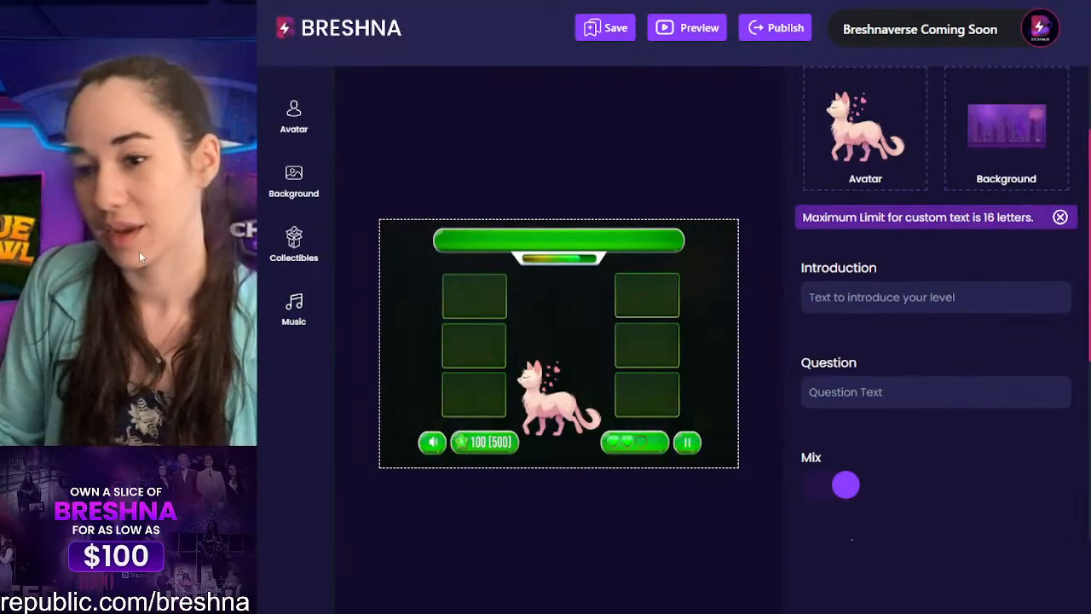
{"action": "left_click", "coordinate": [298, 304]}
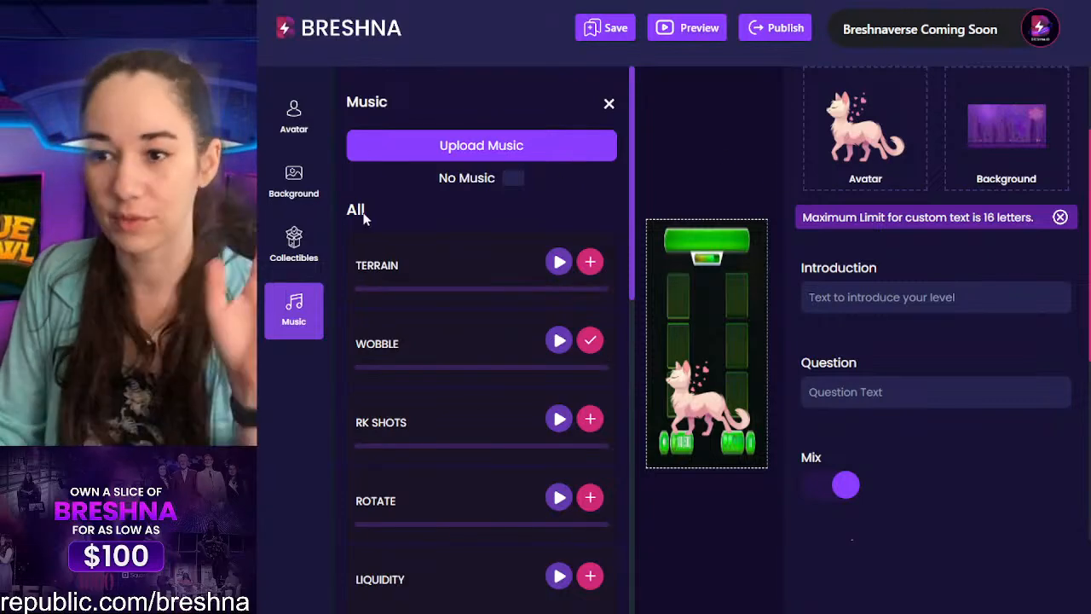
{"action": "left_click", "coordinate": [294, 181]}
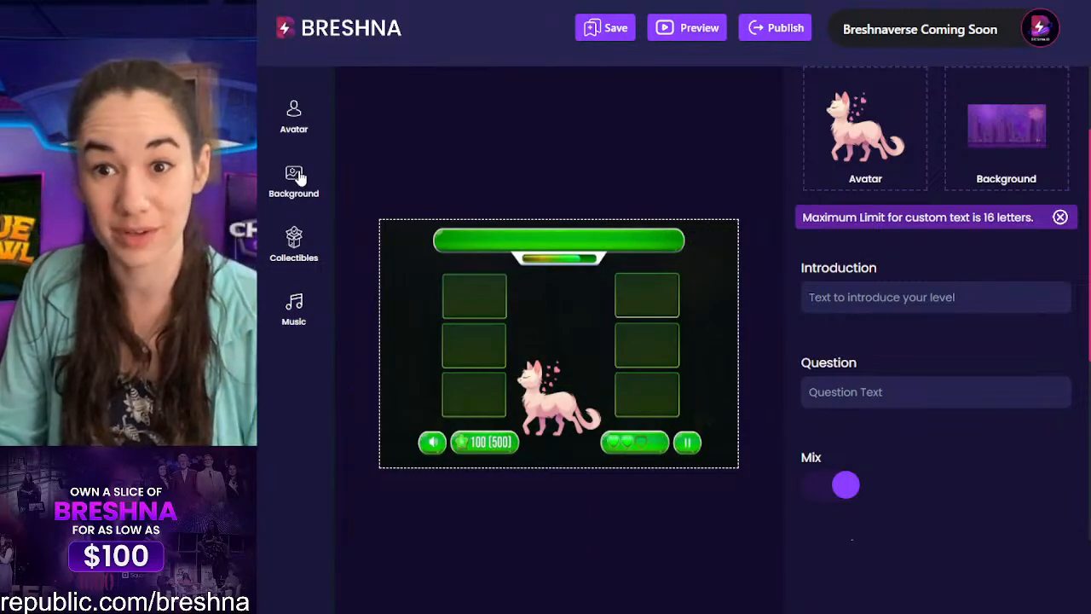
Step: Examine the Question 1 settings, from avatar and background through introduction, question text and Mix to the collectible options
{"action": "scroll", "coordinate": [991, 289], "scroll_direction": "up", "scroll_amount": 3}
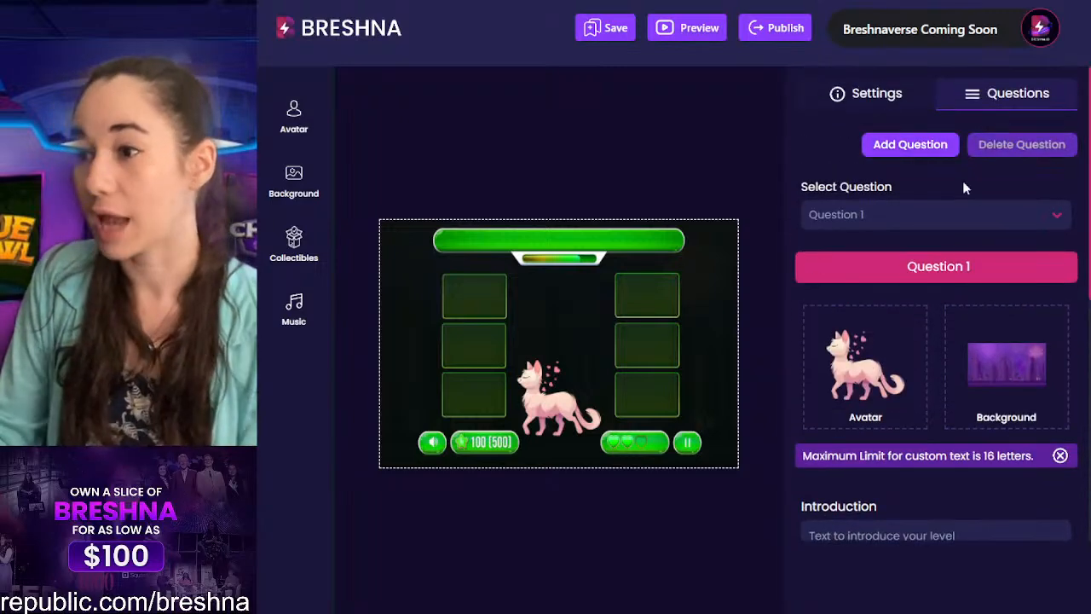
{"action": "scroll", "coordinate": [984, 220], "scroll_direction": "down", "scroll_amount": 3}
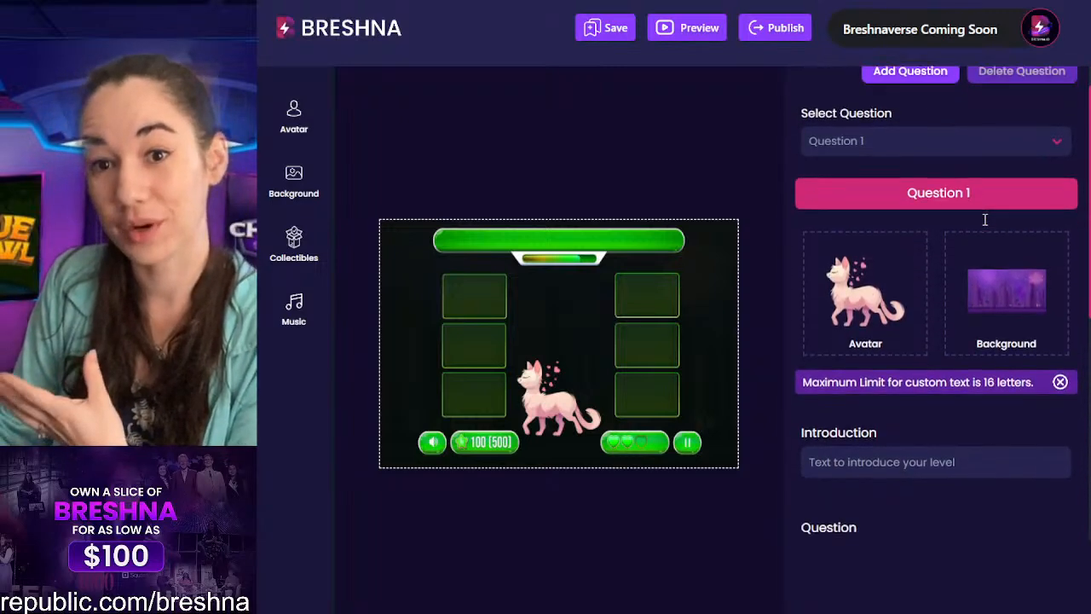
{"action": "left_click", "coordinate": [915, 419]}
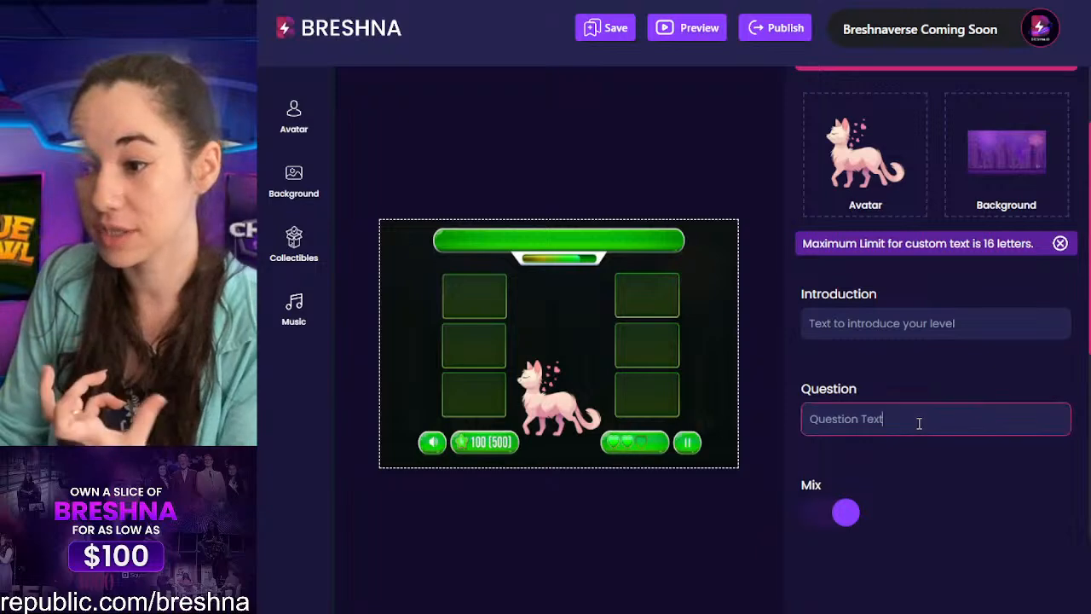
{"action": "scroll", "coordinate": [931, 413], "scroll_direction": "up", "scroll_amount": 3}
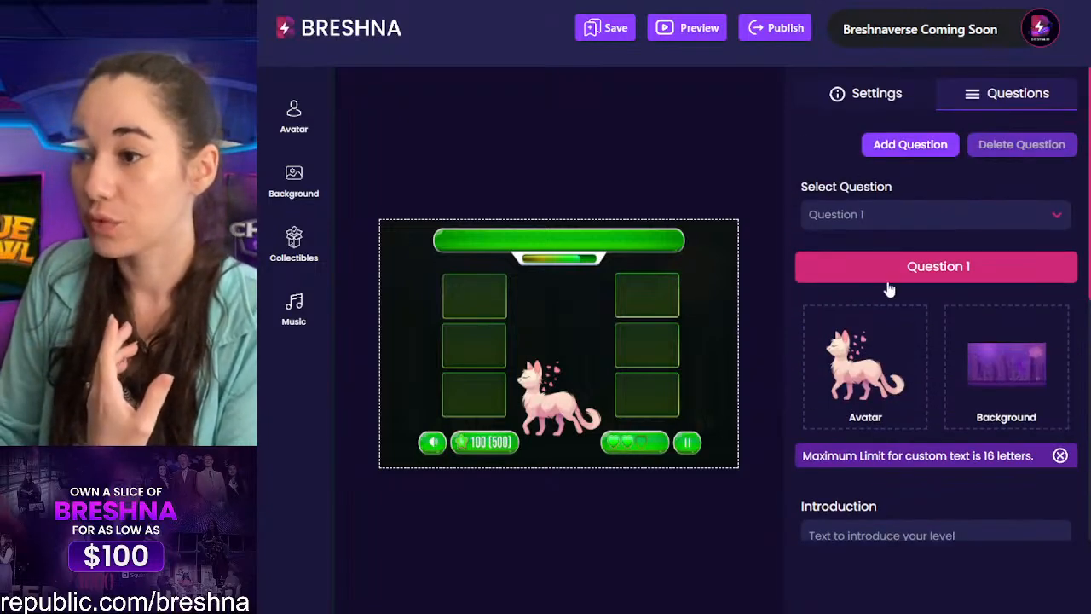
{"action": "scroll", "coordinate": [827, 426], "scroll_direction": "down", "scroll_amount": 2}
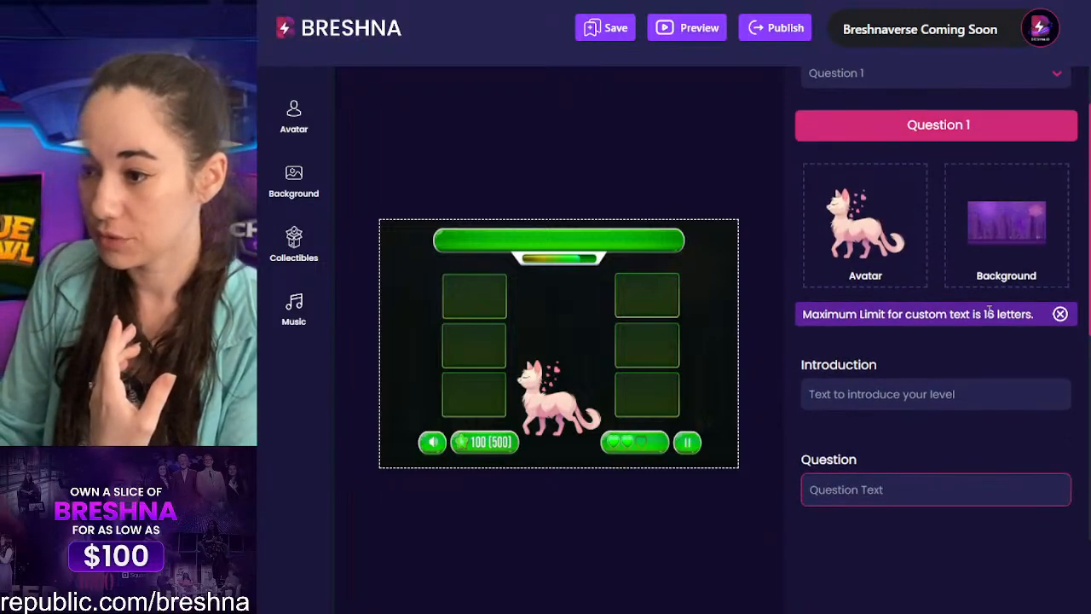
{"action": "scroll", "coordinate": [1002, 290], "scroll_direction": "down", "scroll_amount": 3}
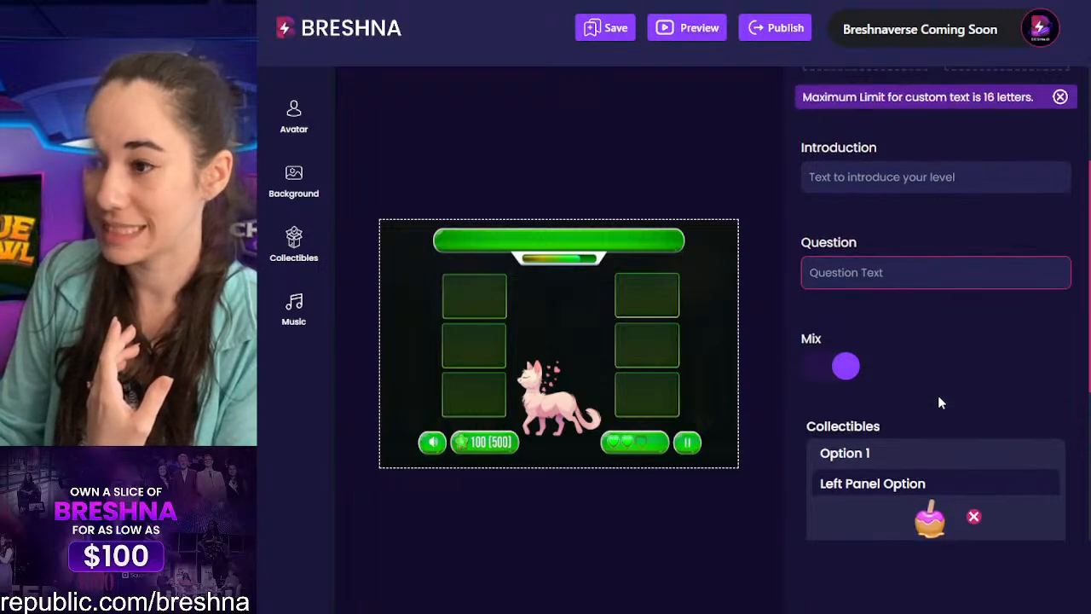
{"action": "scroll", "coordinate": [1015, 304], "scroll_direction": "down", "scroll_amount": 2}
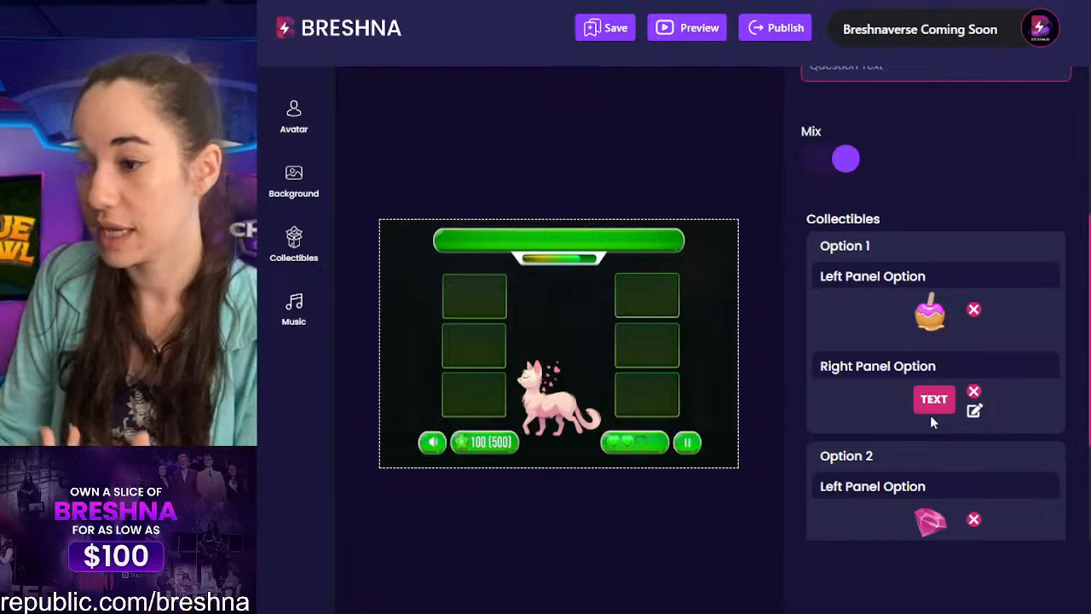
{"action": "scroll", "coordinate": [968, 442], "scroll_direction": "up", "scroll_amount": 3}
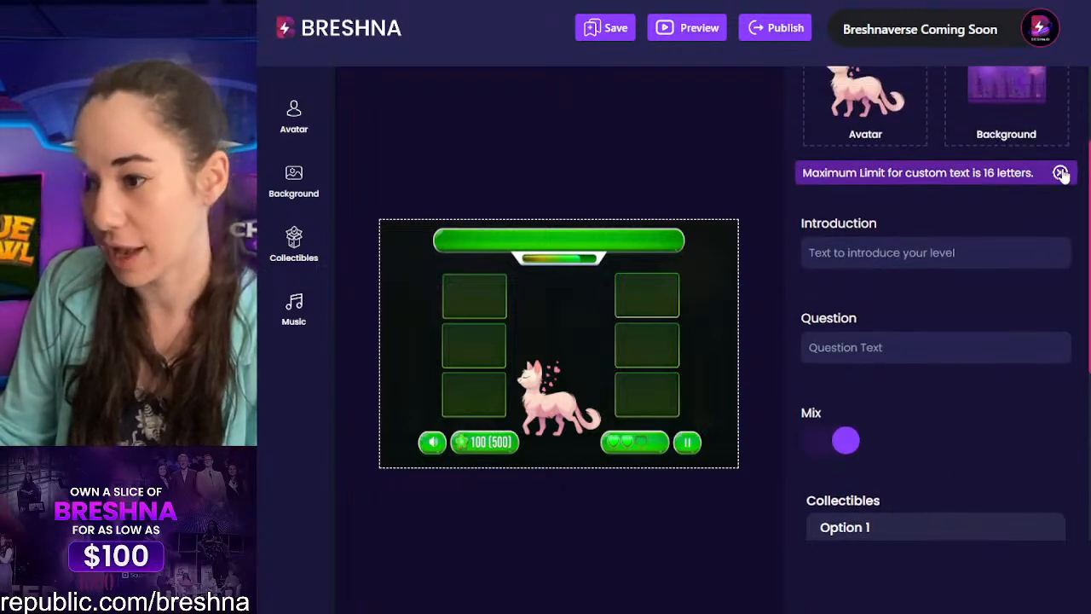
Step: Set the introduction to "Match the colors to their corresponding names! If you want to make a fun game like this, head to breshna.io!"
{"action": "triple_click", "coordinate": [954, 256]}
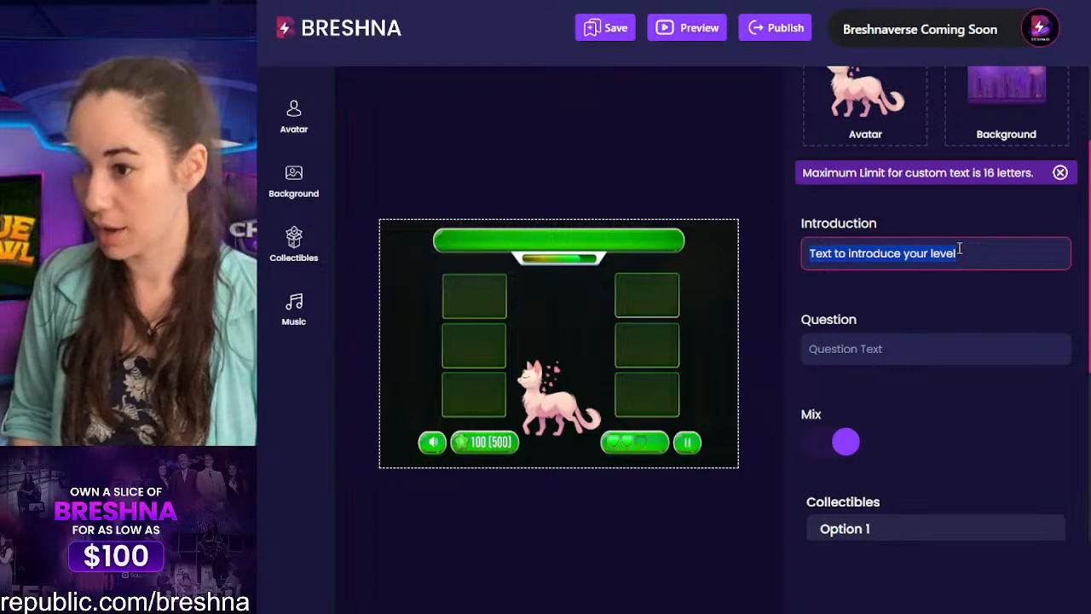
{"action": "type", "text": "Match the colors"}
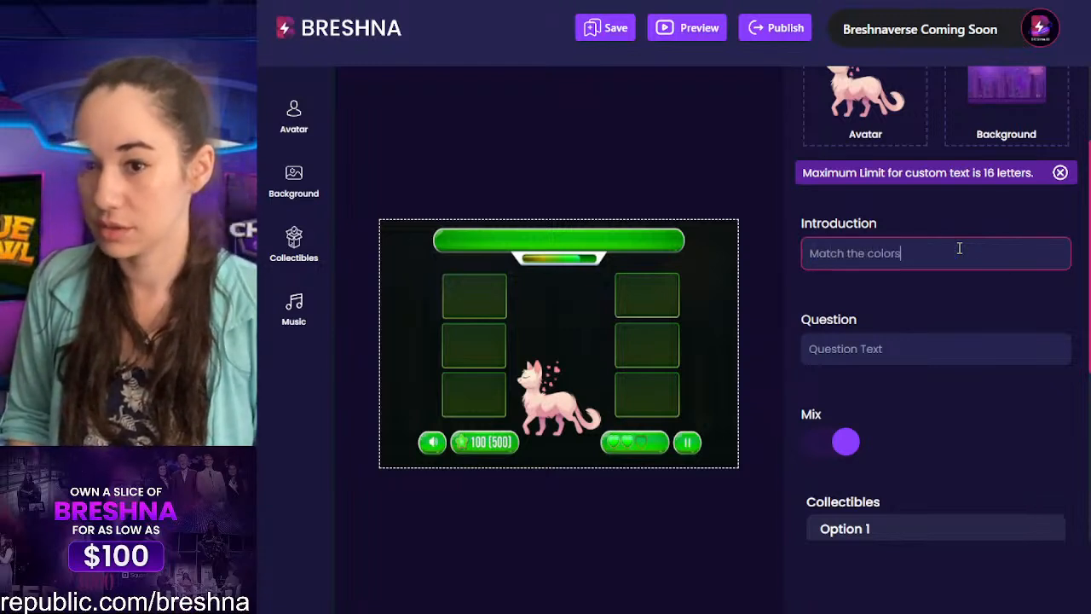
{"action": "type", "text": " to their corresp"}
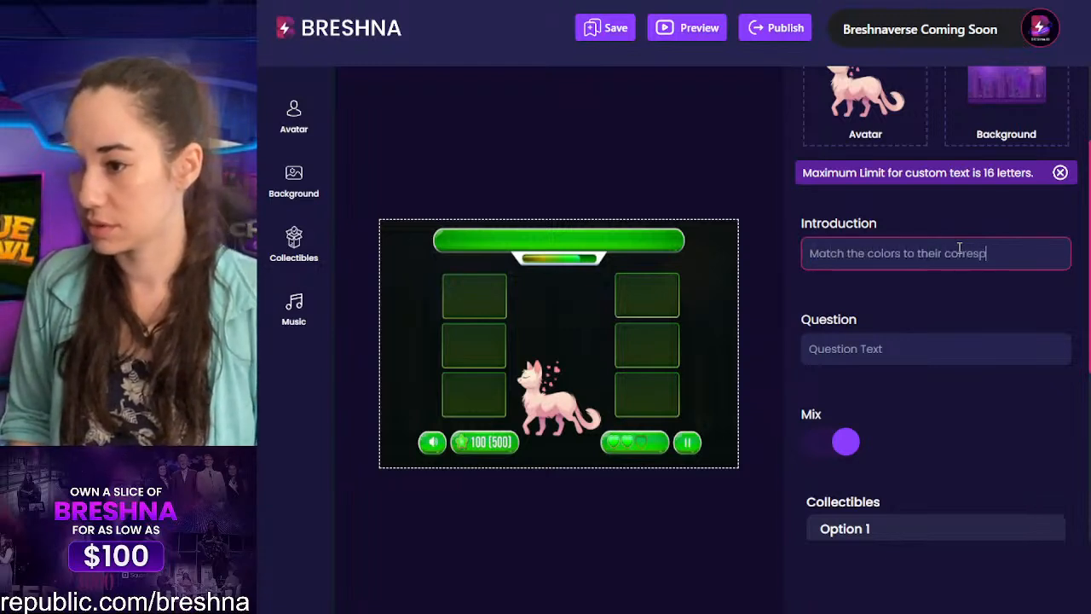
{"action": "type", "text": "onding names! "}
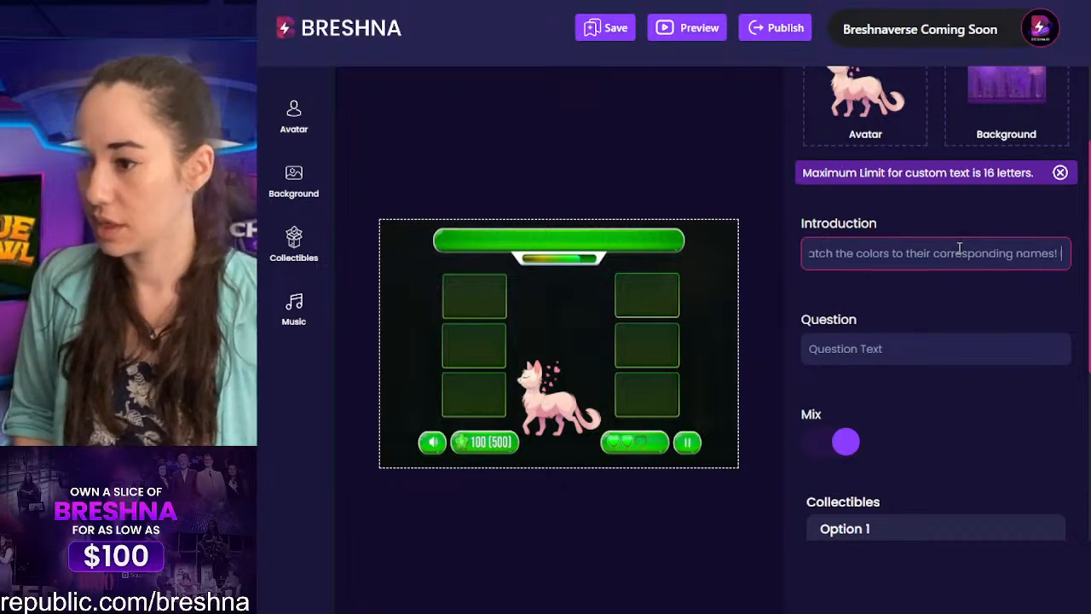
{"action": "type", "text": "If you want to make a"}
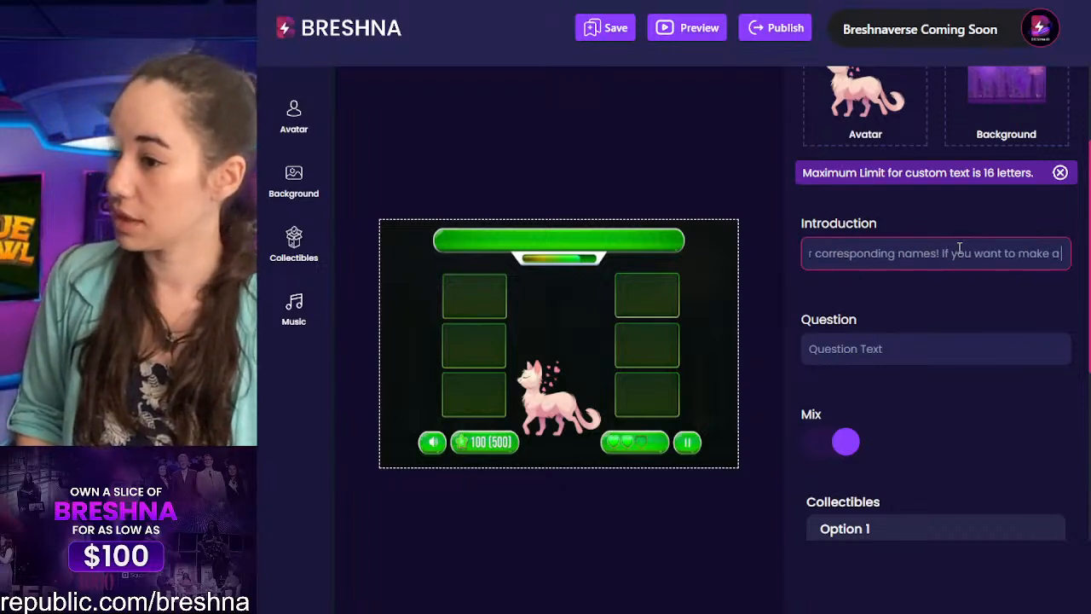
{"action": "type", "text": " fun game like this"}
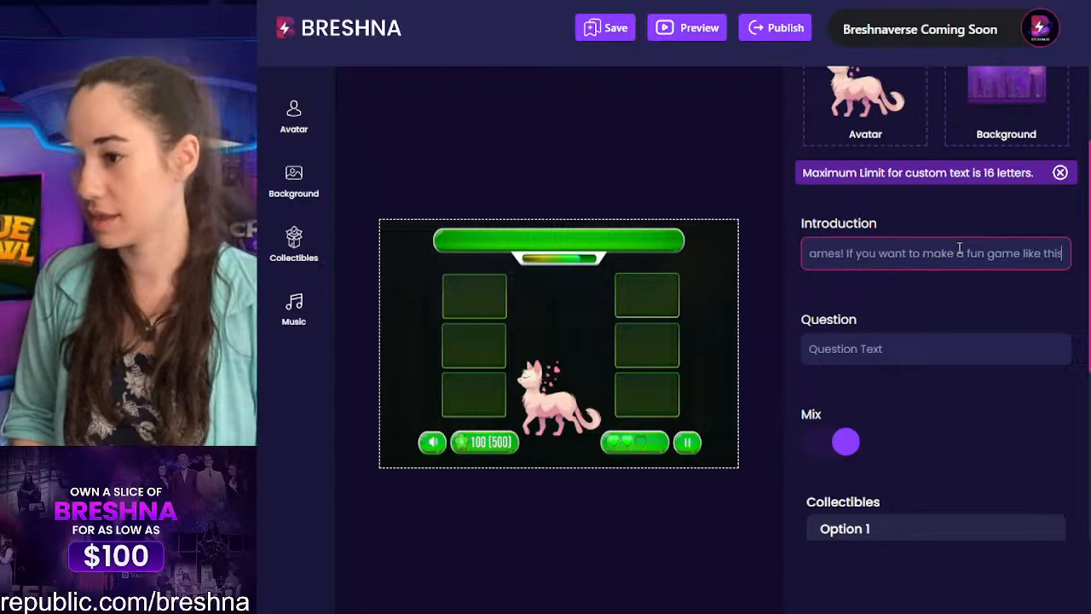
{"action": "type", "text": ", head to"}
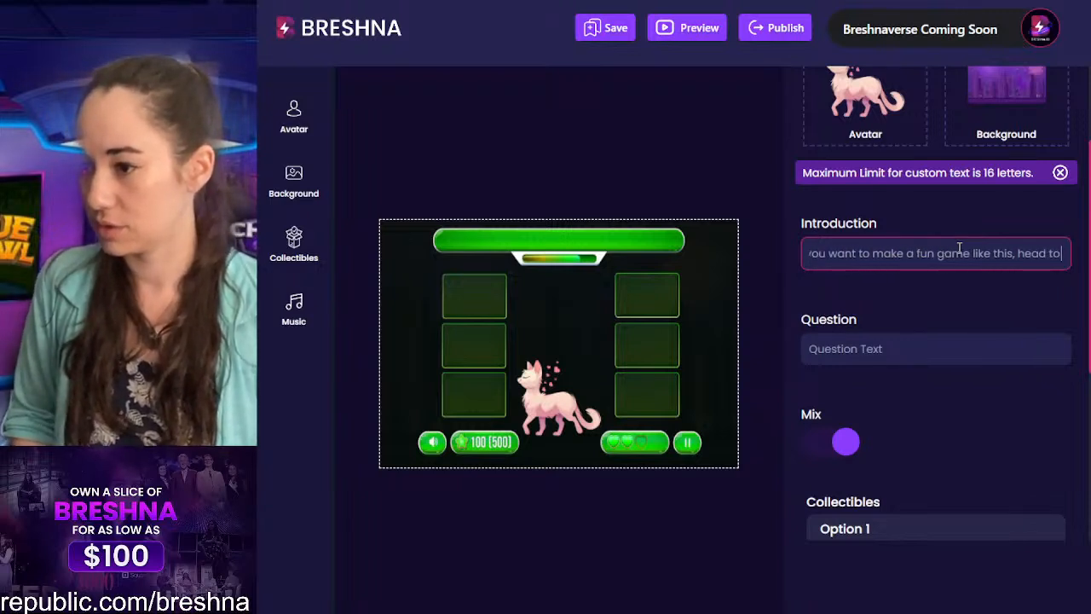
{"action": "type", "text": " breshna.io"}
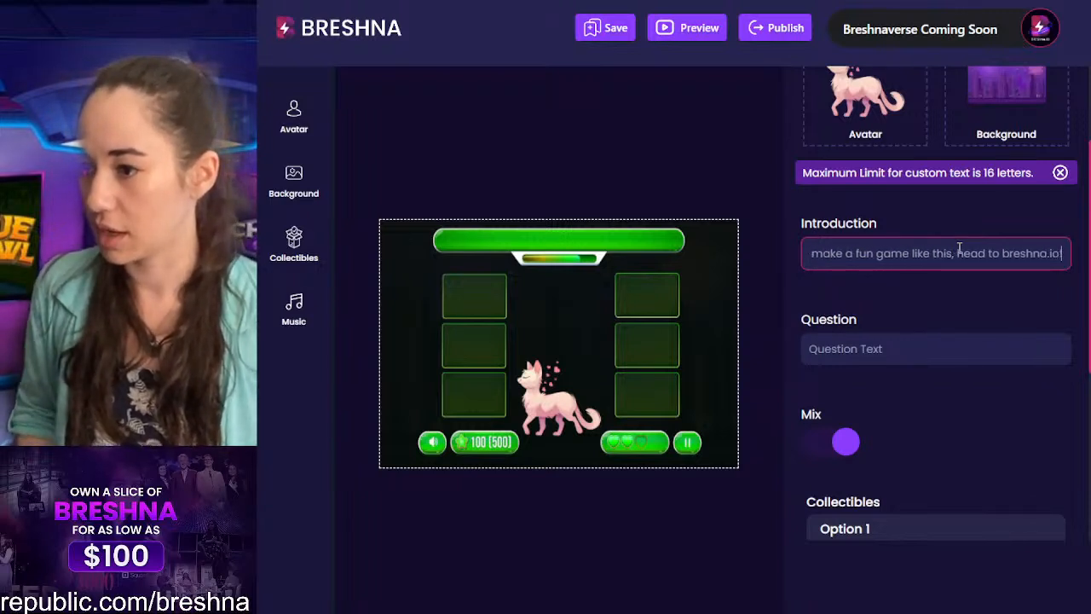
{"action": "left_click", "coordinate": [876, 321]}
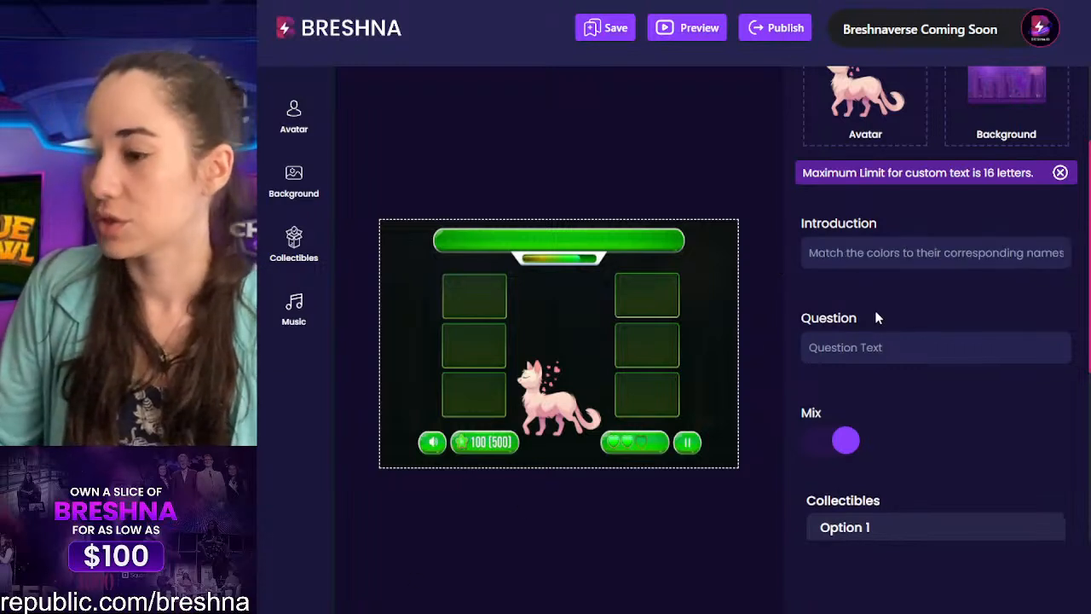
Step: Review the full introduction text from its beginning to its end
{"action": "left_click_drag", "start_coordinate": [836, 253], "coordinate": [1053, 246]}
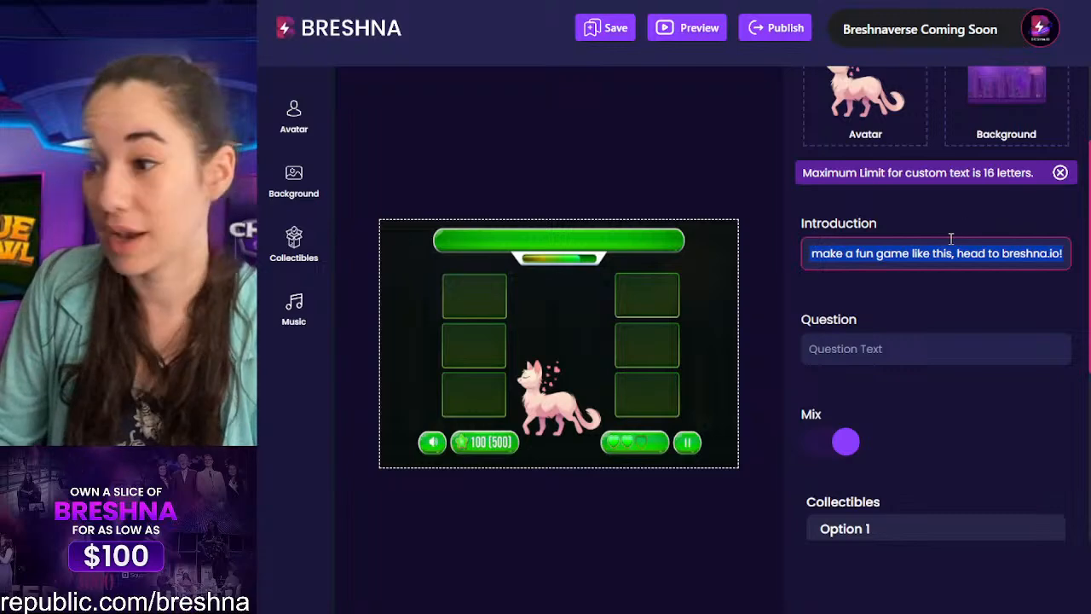
{"action": "left_click_drag", "start_coordinate": [962, 253], "coordinate": [824, 252]}
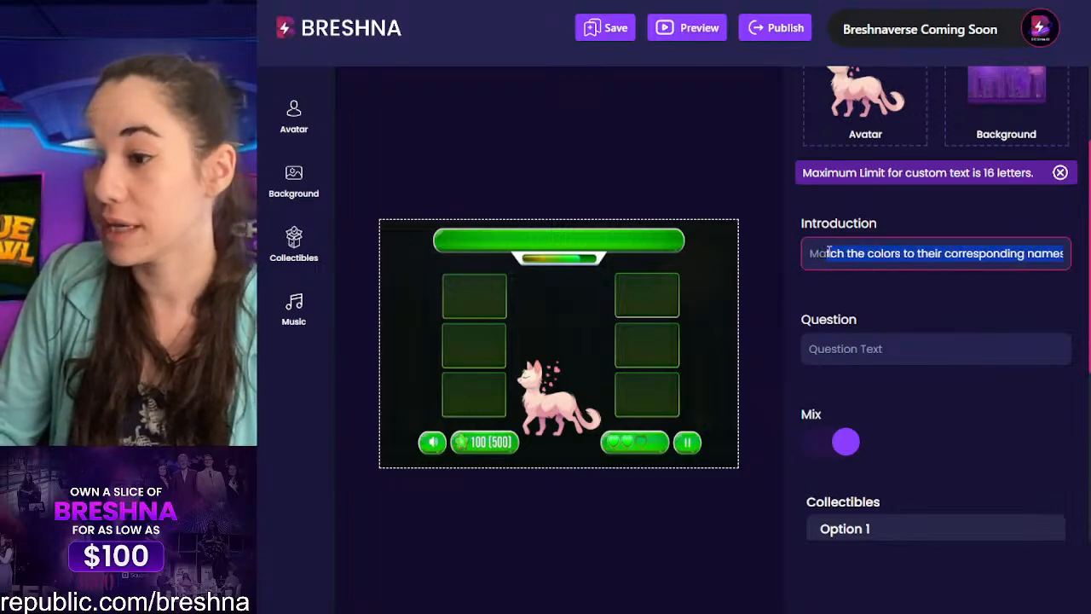
{"action": "left_click", "coordinate": [827, 253]}
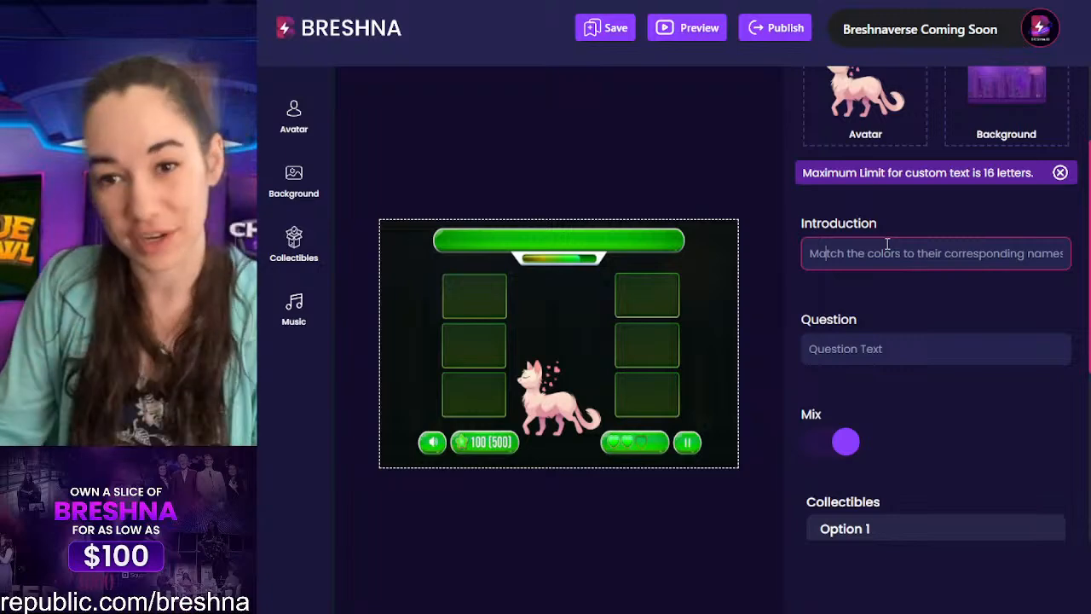
{"action": "double_click", "coordinate": [821, 253]}
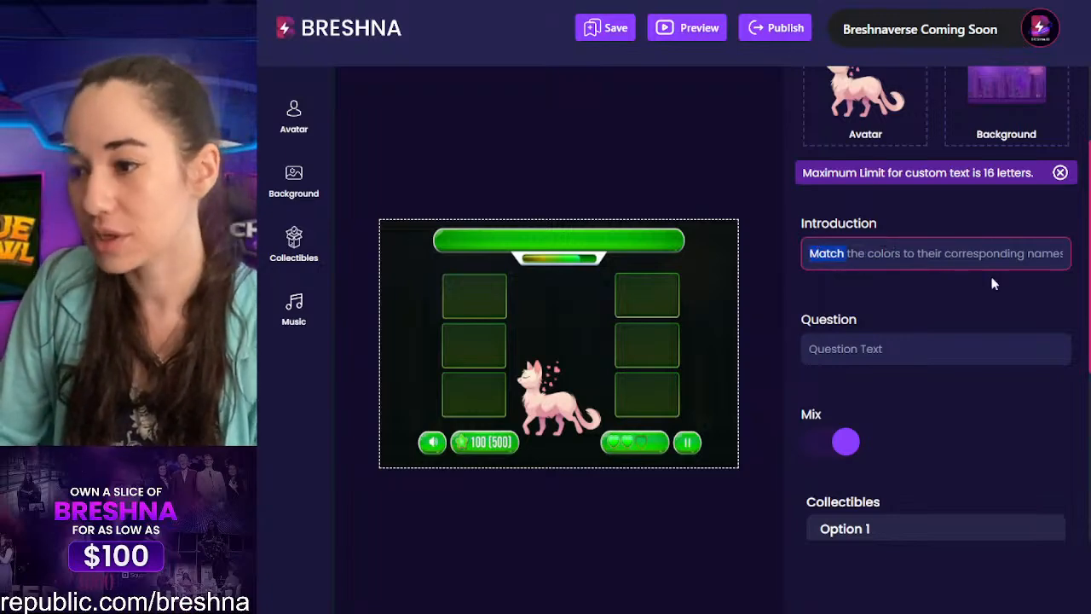
{"action": "left_click_drag", "start_coordinate": [982, 252], "coordinate": [1067, 250]}
{"action": "left_click", "coordinate": [972, 252]}
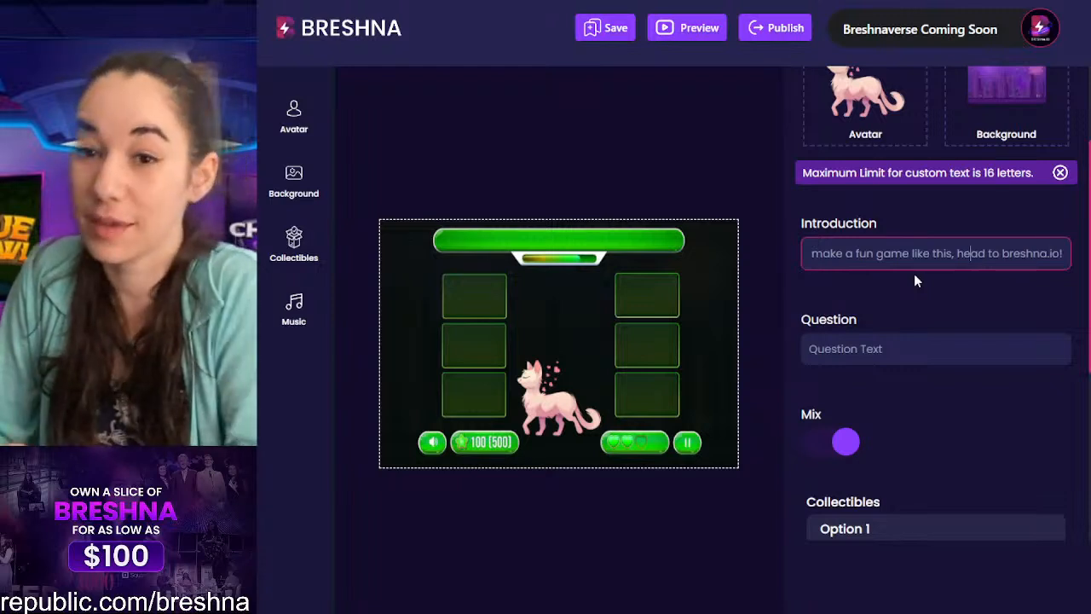
{"action": "double_click", "coordinate": [847, 253]}
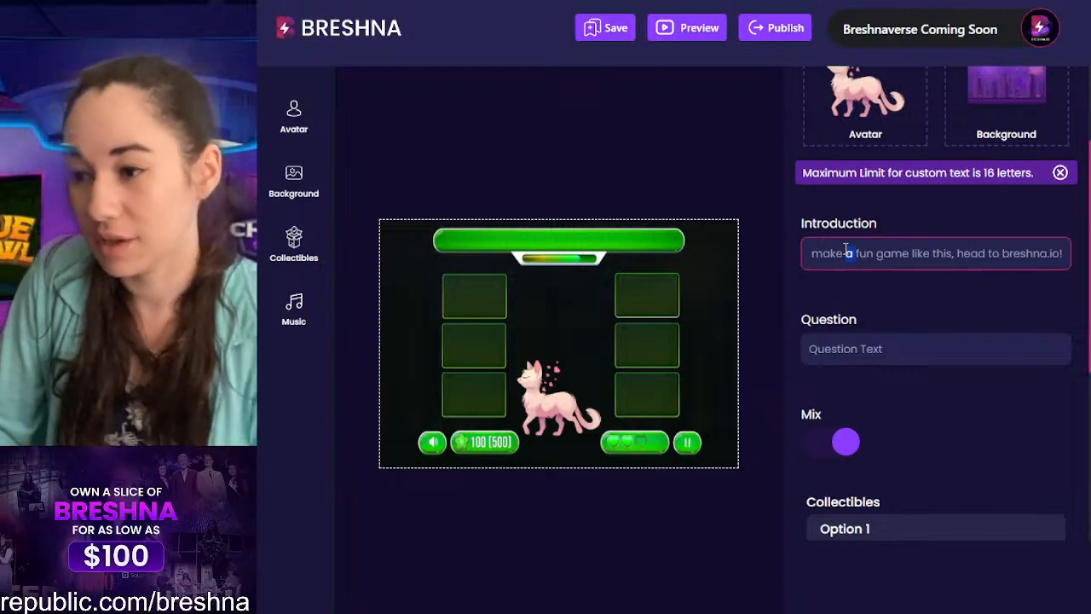
{"action": "left_click", "coordinate": [876, 292]}
Step: Replace the placeholder question text with "Match the colors to their corresponding names!" and check the entered wording
{"action": "double_click", "coordinate": [916, 357]}
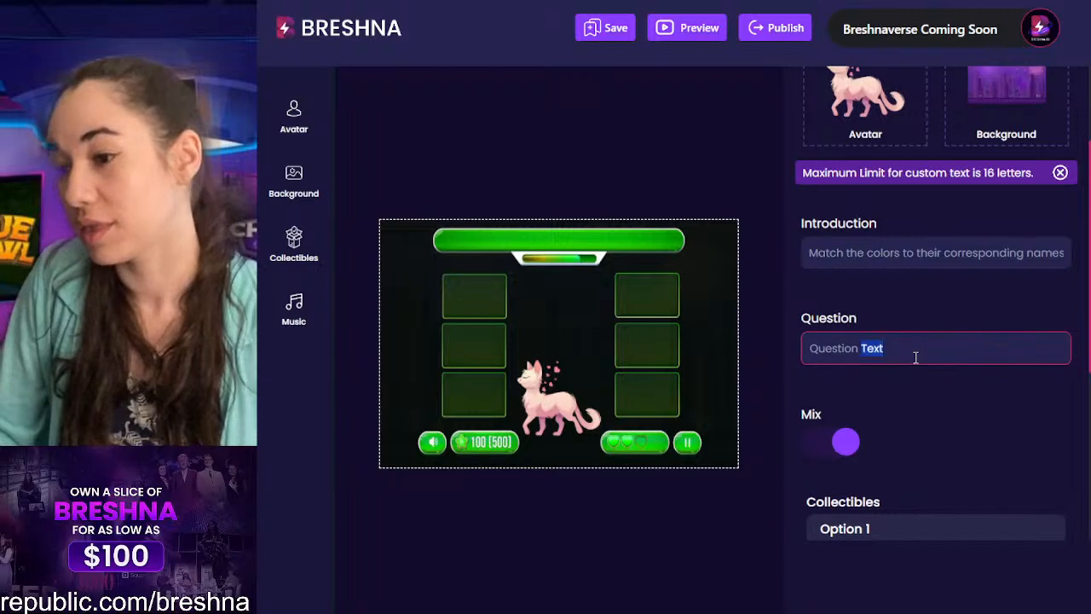
{"action": "left_click", "coordinate": [916, 357]}
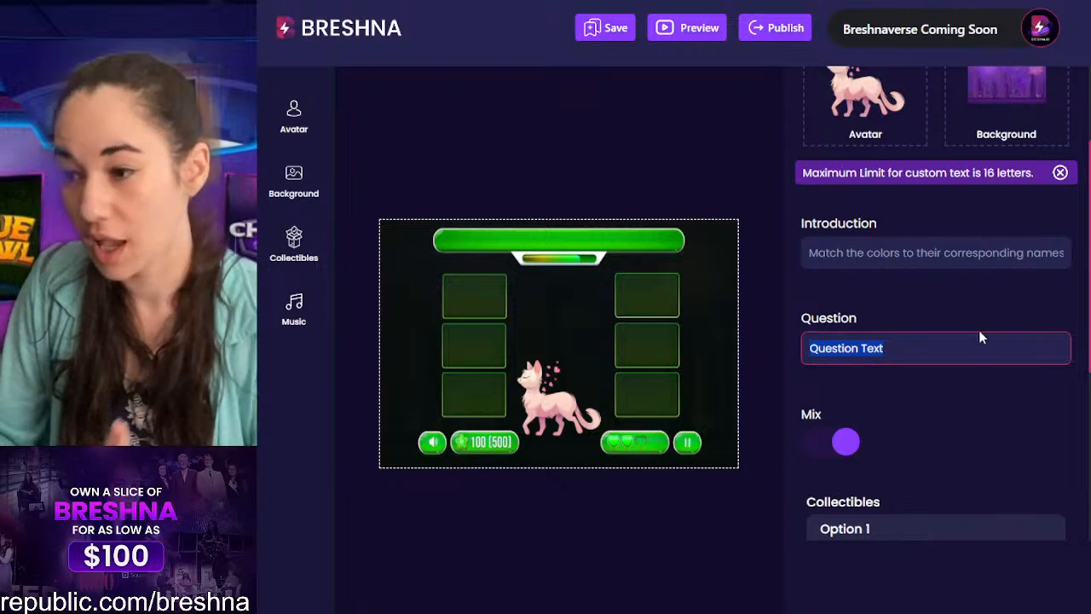
{"action": "type", "text": "Matc"}
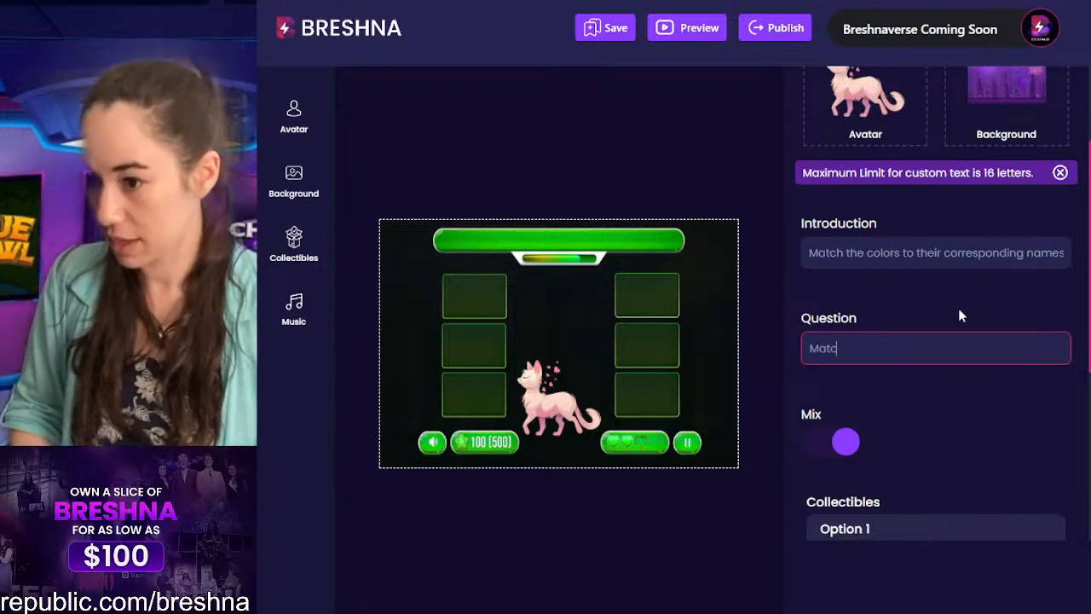
{"action": "type", "text": "h the colors "}
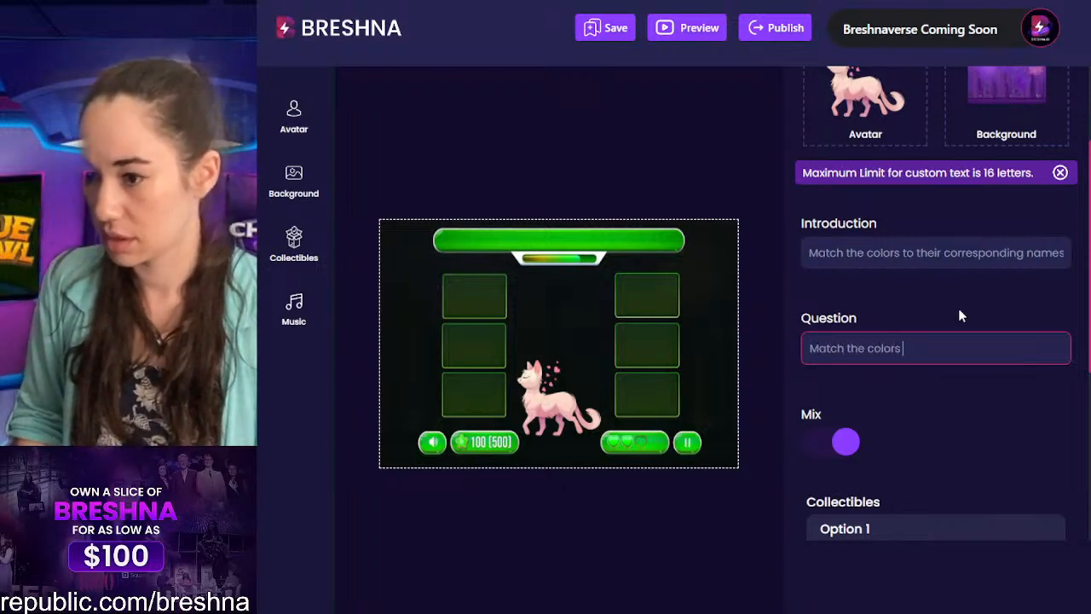
{"action": "type", "text": "to their corr"}
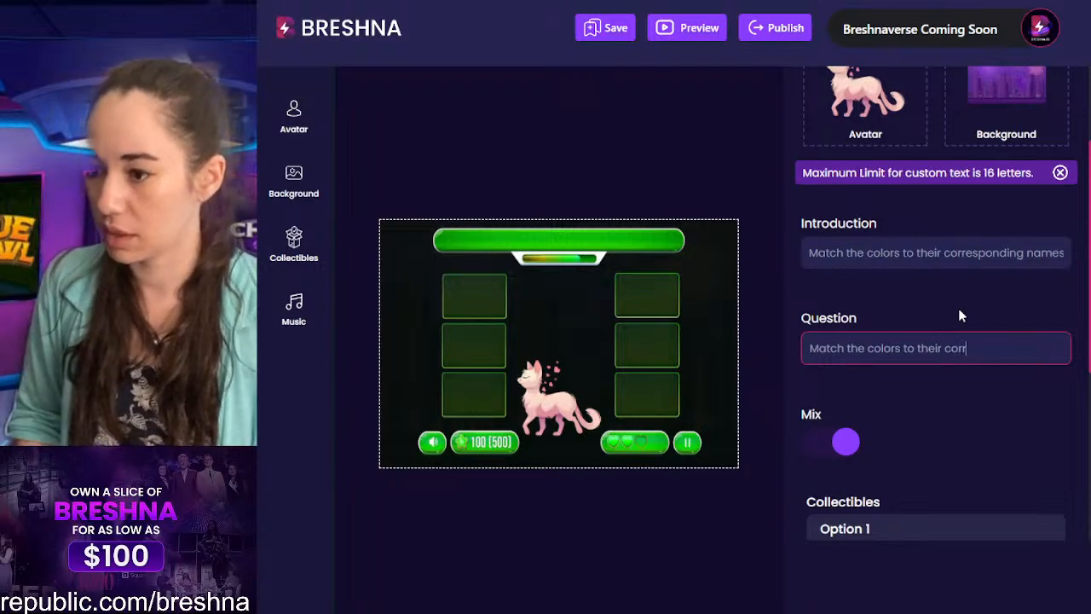
{"action": "type", "text": "esponding names!"}
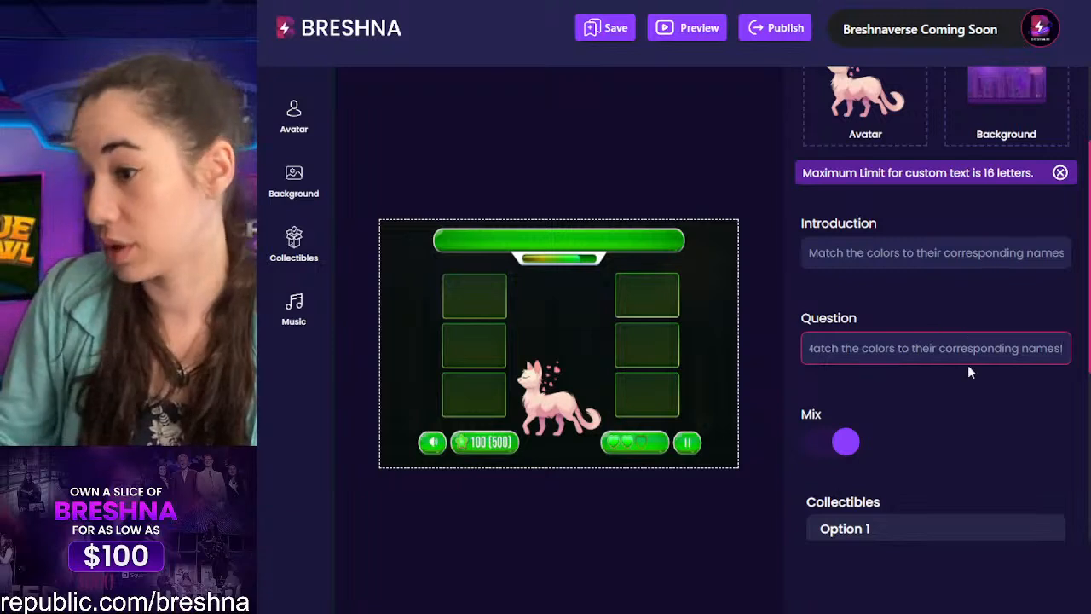
{"action": "left_click_drag", "start_coordinate": [963, 356], "coordinate": [817, 361]}
{"action": "left_click", "coordinate": [968, 357]}
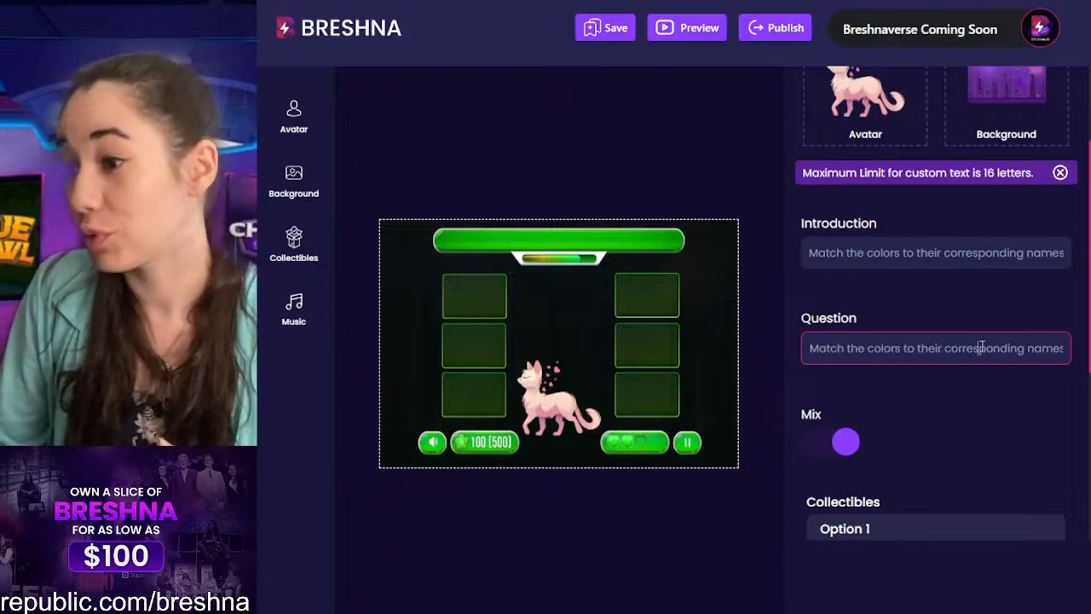
{"action": "triple_click", "coordinate": [982, 347]}
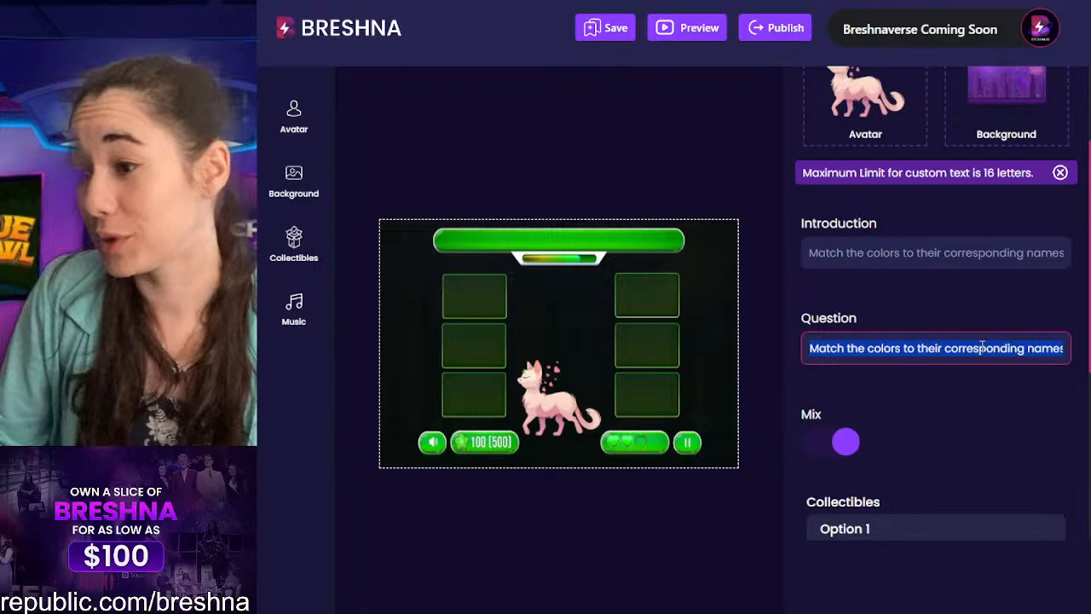
{"action": "left_click", "coordinate": [985, 393]}
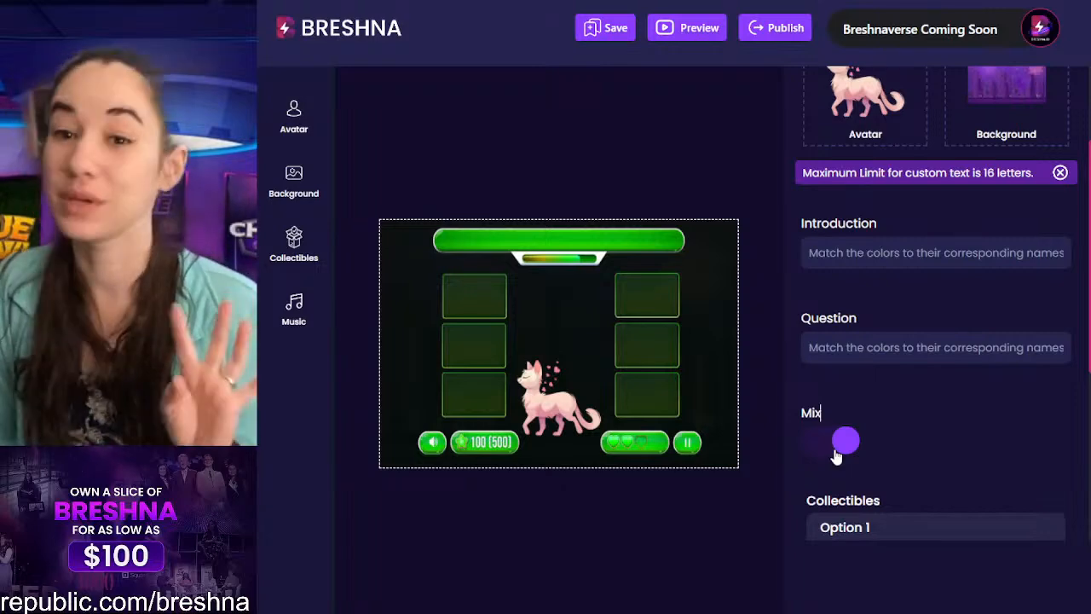
Step: Examine the Mix setting and the left and right panel contents of collectible Options 1 to 3
{"action": "scroll", "coordinate": [840, 415], "scroll_direction": "down", "scroll_amount": 1}
{"action": "scroll", "coordinate": [840, 415], "scroll_direction": "down", "scroll_amount": 3}
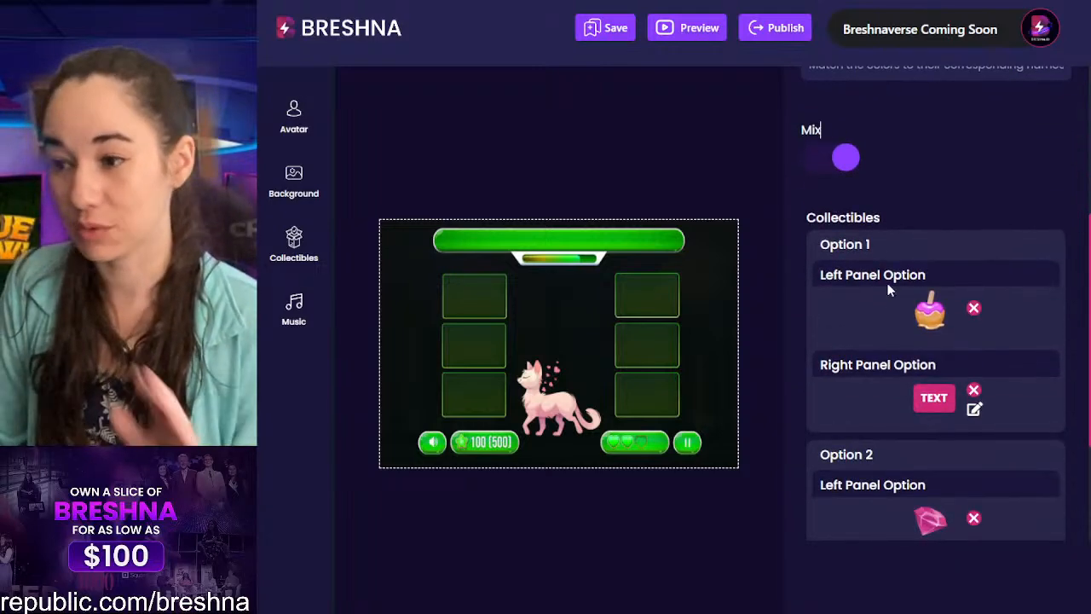
{"action": "scroll", "coordinate": [884, 392], "scroll_direction": "down", "scroll_amount": 2}
{"action": "scroll", "coordinate": [908, 356], "scroll_direction": "down", "scroll_amount": 3}
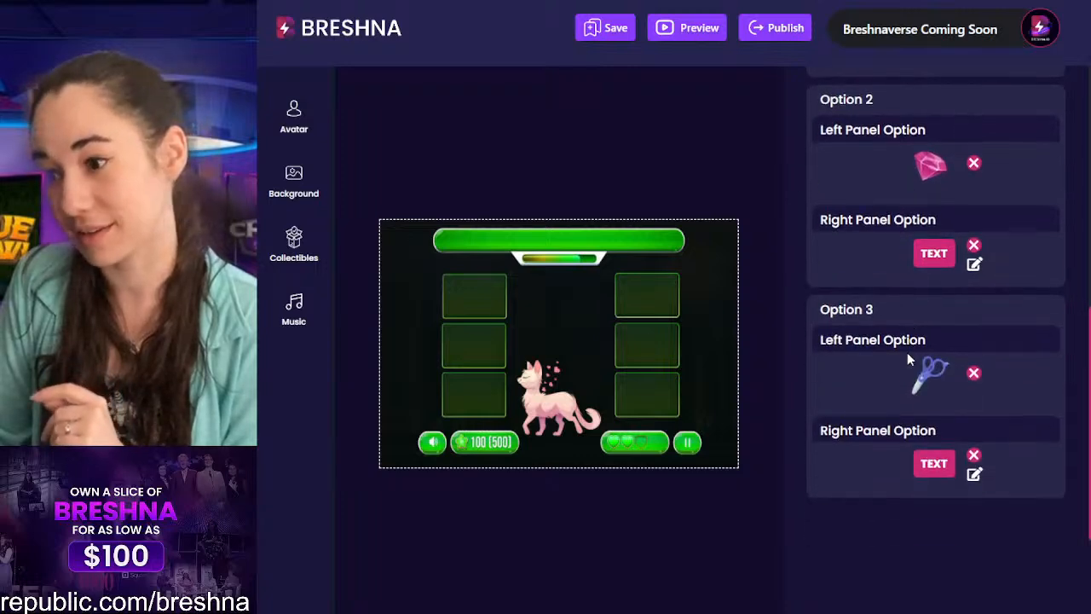
{"action": "scroll", "coordinate": [878, 290], "scroll_direction": "up", "scroll_amount": 3}
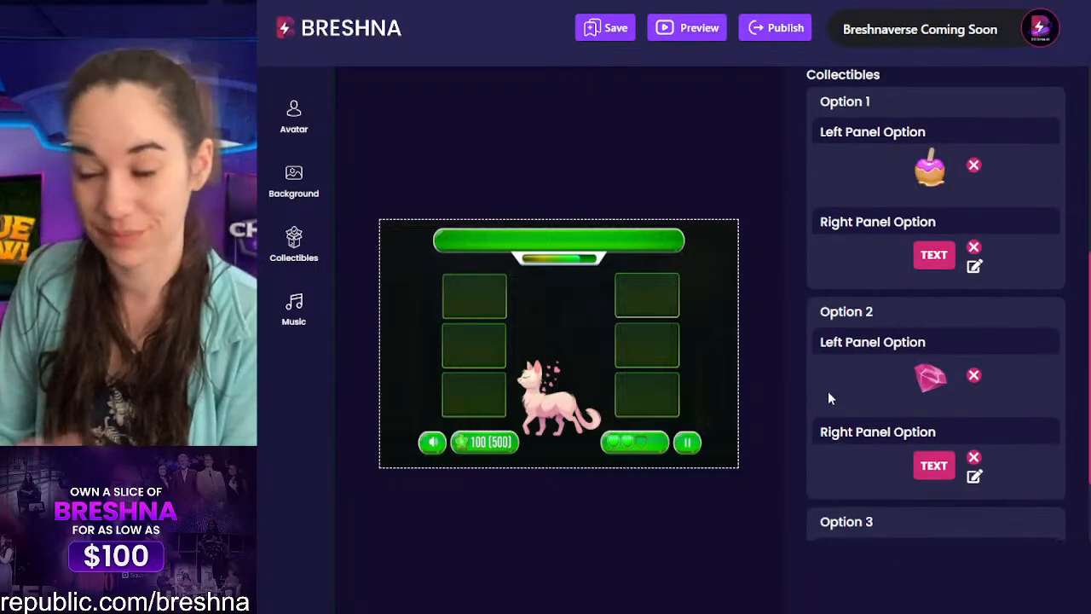
{"action": "scroll", "coordinate": [901, 403], "scroll_direction": "up", "scroll_amount": 5}
{"action": "scroll", "coordinate": [904, 409], "scroll_direction": "down", "scroll_amount": 3}
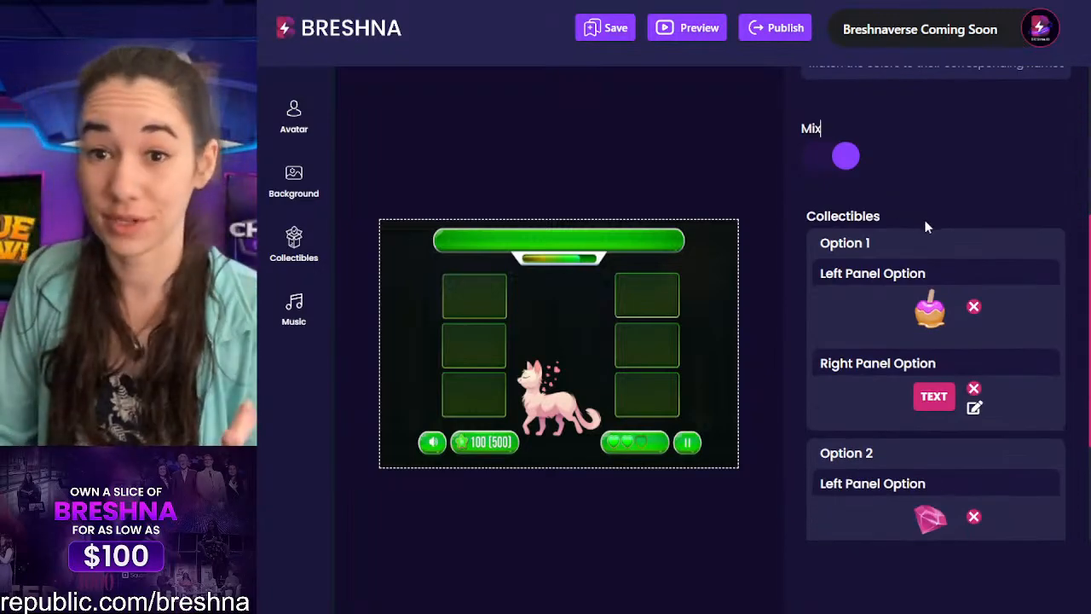
{"action": "scroll", "coordinate": [972, 162], "scroll_direction": "down", "scroll_amount": 1}
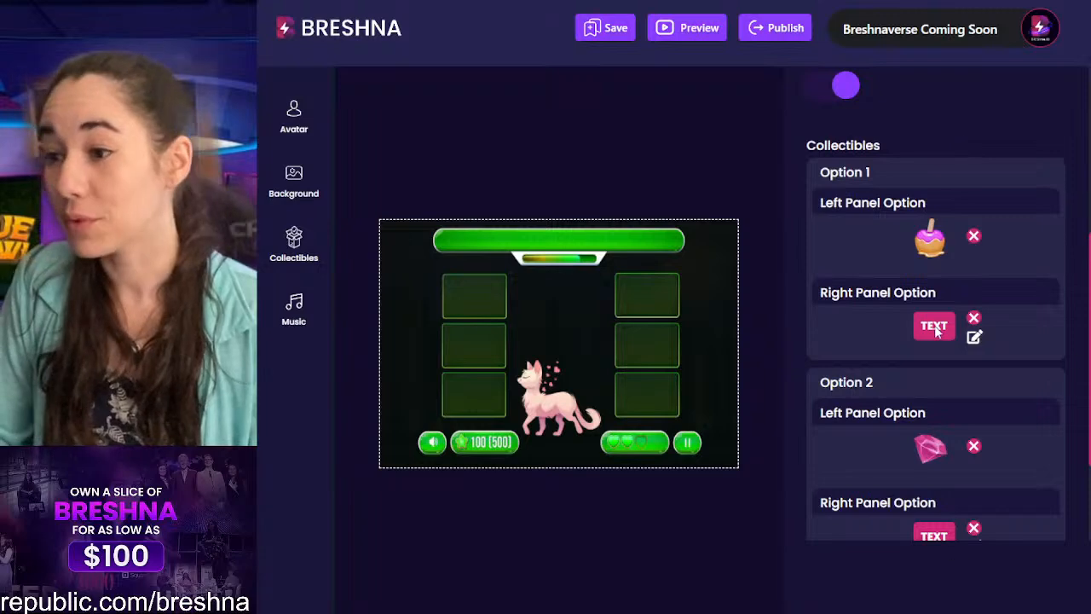
{"action": "scroll", "coordinate": [936, 332], "scroll_direction": "down", "scroll_amount": 4}
{"action": "scroll", "coordinate": [932, 372], "scroll_direction": "up", "scroll_amount": 5}
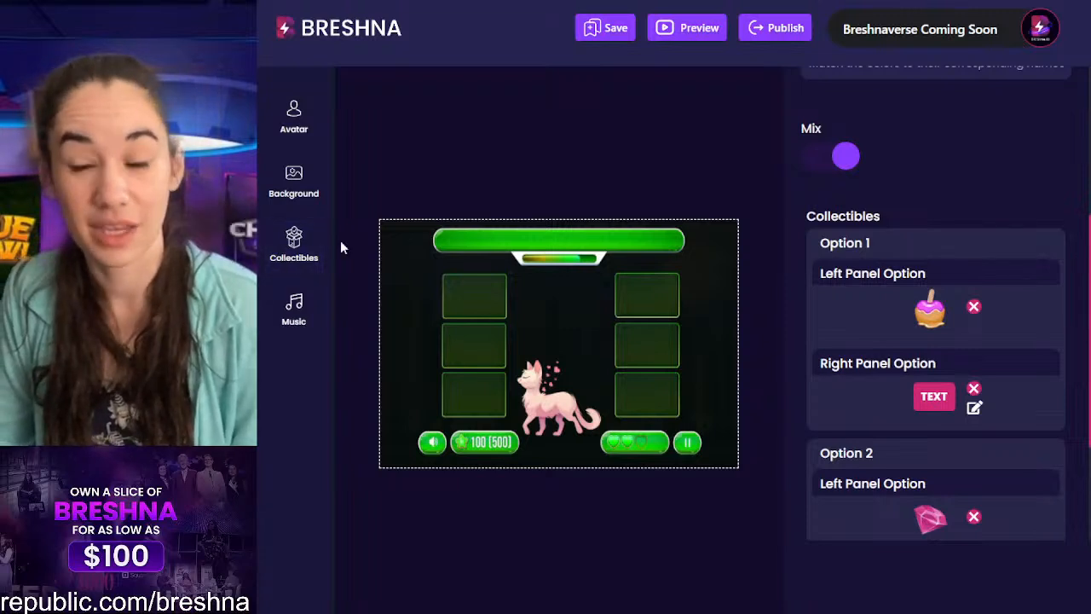
{"action": "left_click_drag", "start_coordinate": [811, 293], "coordinate": [851, 277]}
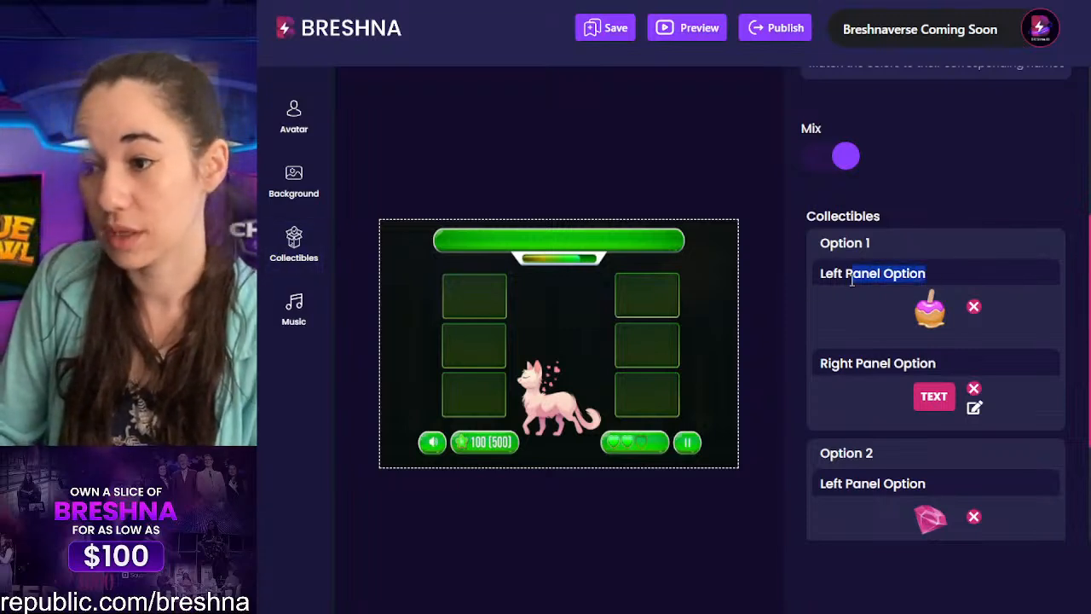
{"action": "left_click", "coordinate": [876, 370]}
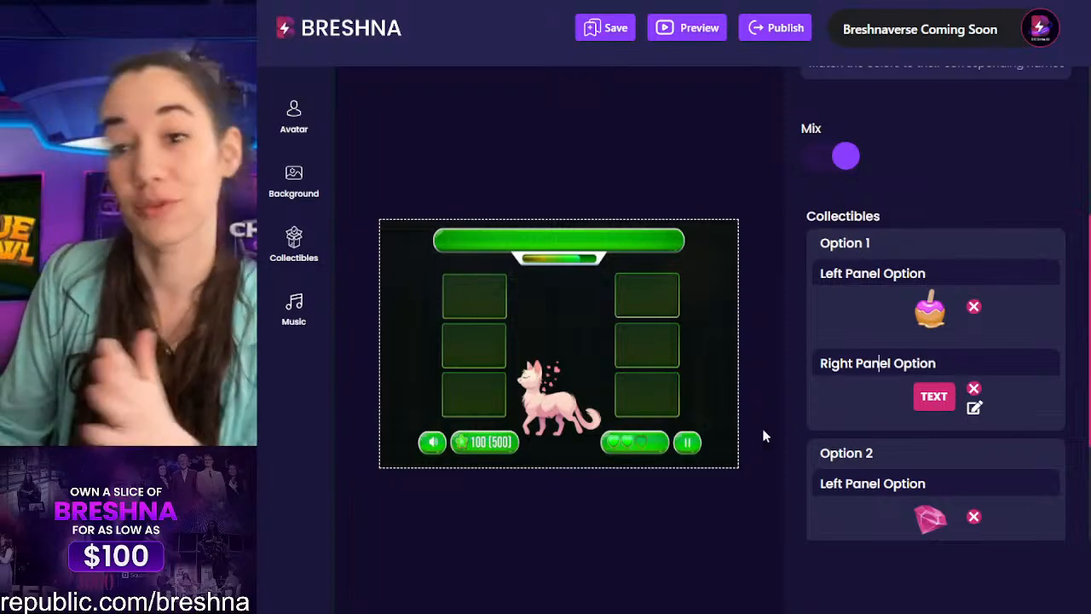
Step: Remove the existing left and right panel contents from collectible Options 1, 2 and 3
{"action": "left_click", "coordinate": [974, 307]}
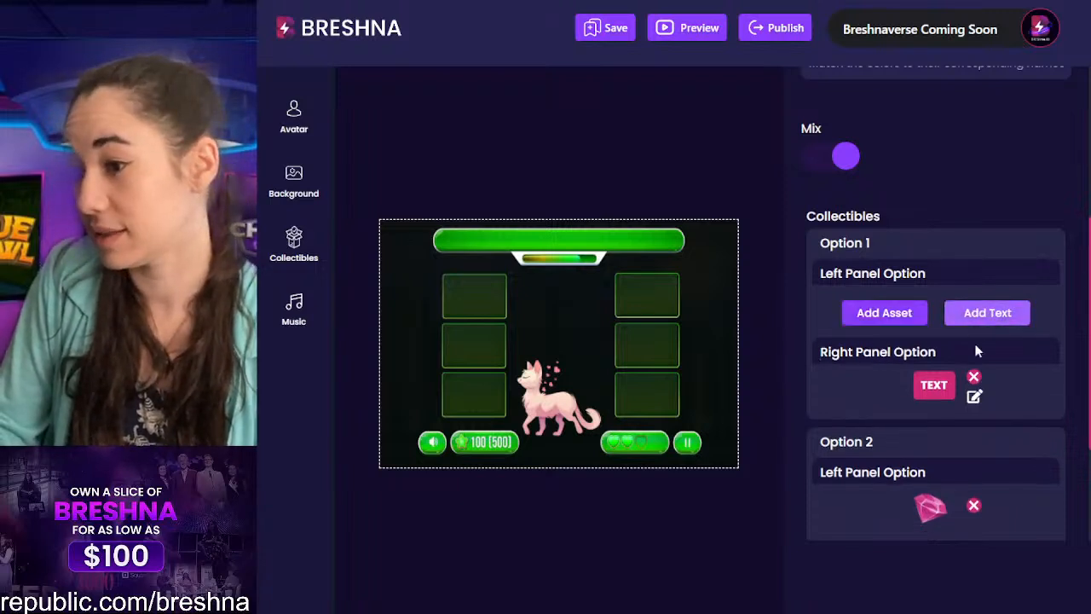
{"action": "left_click", "coordinate": [973, 376]}
{"action": "scroll", "coordinate": [968, 341], "scroll_direction": "down", "scroll_amount": 2}
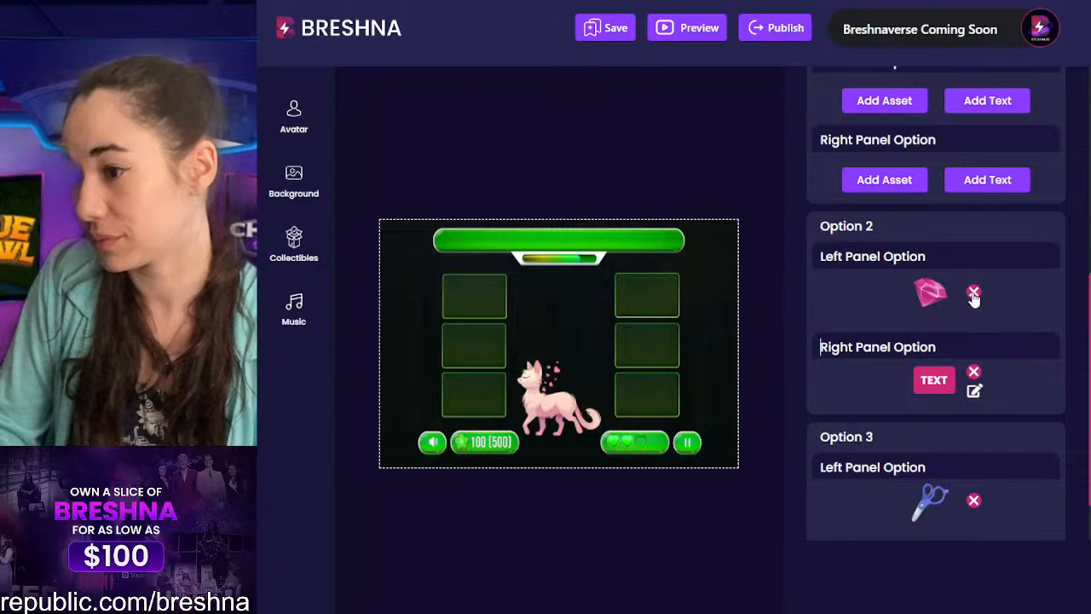
{"action": "left_click", "coordinate": [973, 295]}
{"action": "left_click", "coordinate": [974, 358]}
{"action": "scroll", "coordinate": [973, 371], "scroll_direction": "down", "scroll_amount": 2}
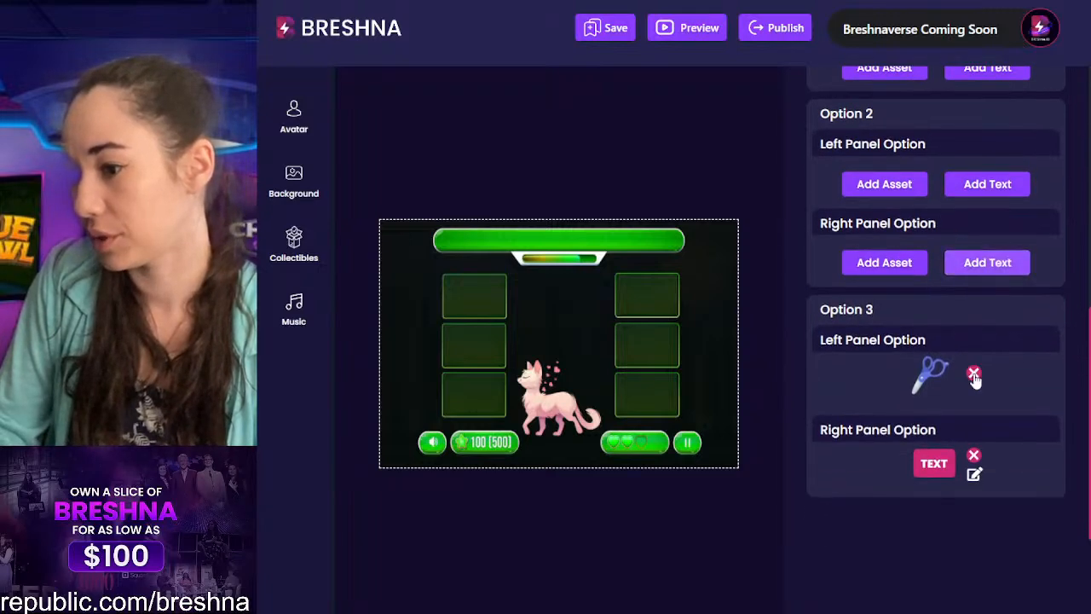
{"action": "left_click", "coordinate": [975, 380]}
{"action": "left_click", "coordinate": [972, 458]}
Step: Review Question 1 from top to bottom, checking its avatar, background, introduction, question text and collectible options
{"action": "scroll", "coordinate": [937, 473], "scroll_direction": "up", "scroll_amount": 5}
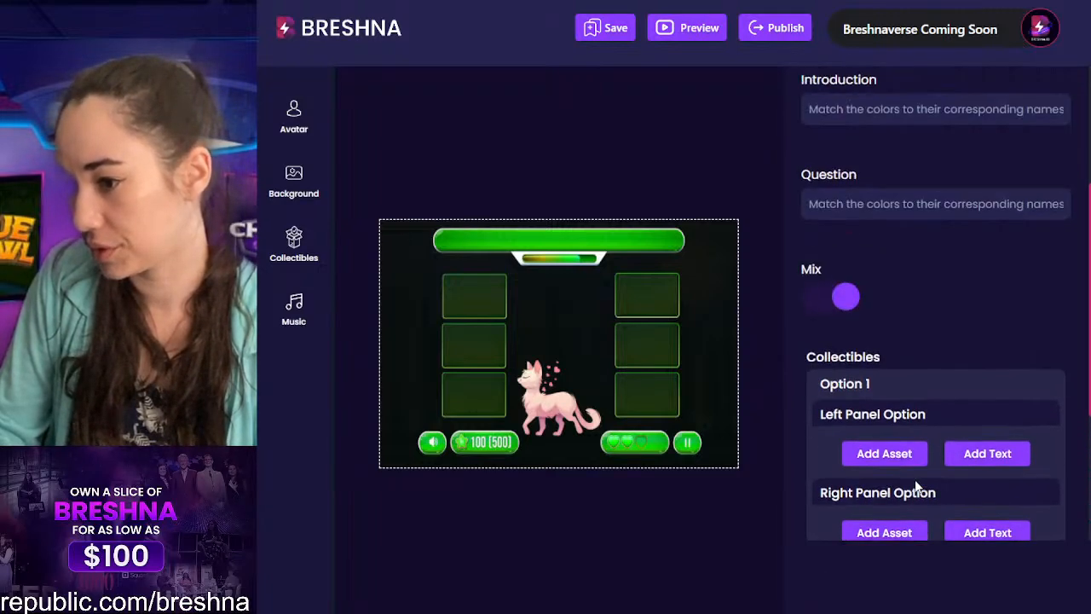
{"action": "scroll", "coordinate": [916, 486], "scroll_direction": "down", "scroll_amount": 3}
{"action": "scroll", "coordinate": [886, 439], "scroll_direction": "down", "scroll_amount": 2}
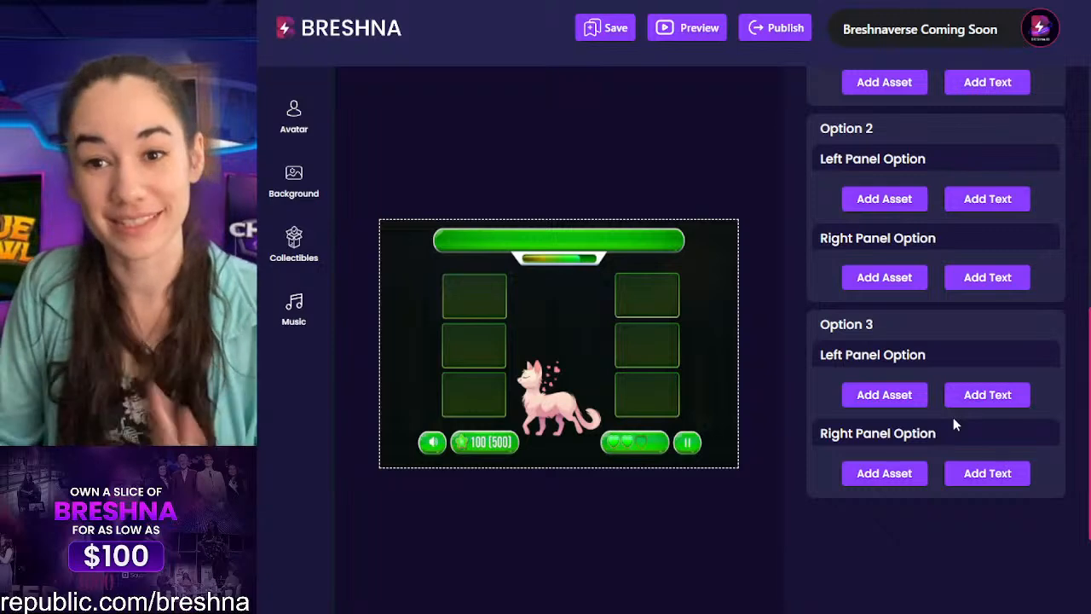
{"action": "scroll", "coordinate": [953, 422], "scroll_direction": "up", "scroll_amount": 8}
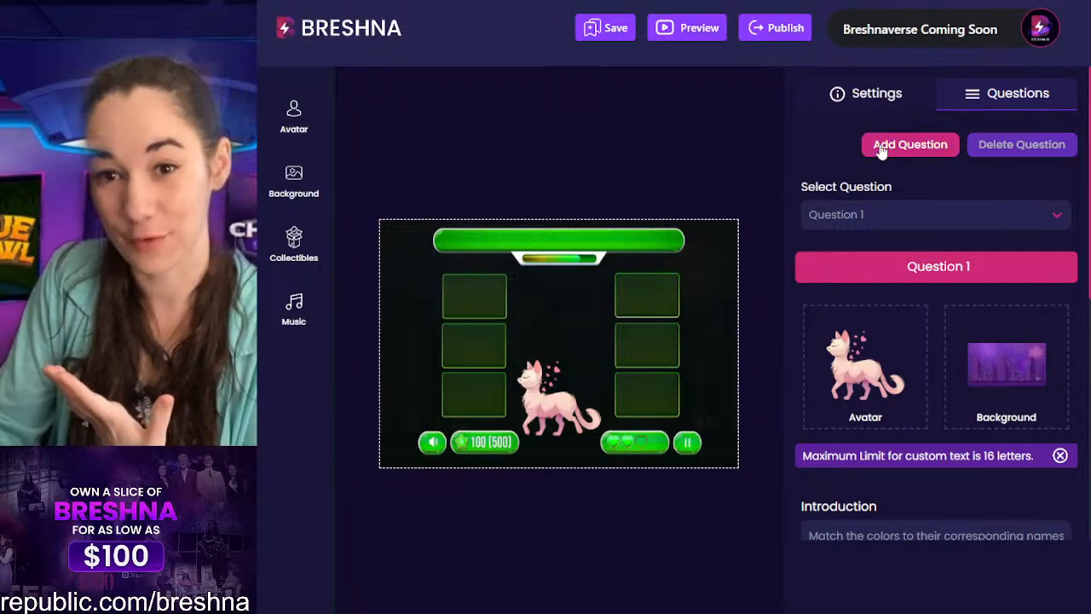
{"action": "scroll", "coordinate": [881, 149], "scroll_direction": "down", "scroll_amount": 3}
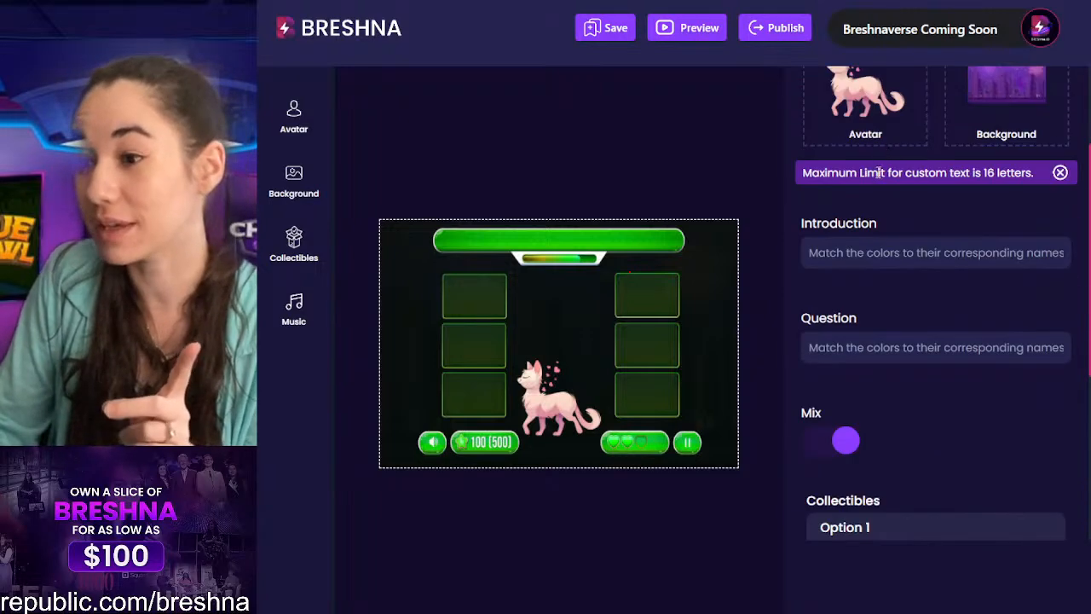
{"action": "triple_click", "coordinate": [878, 253]}
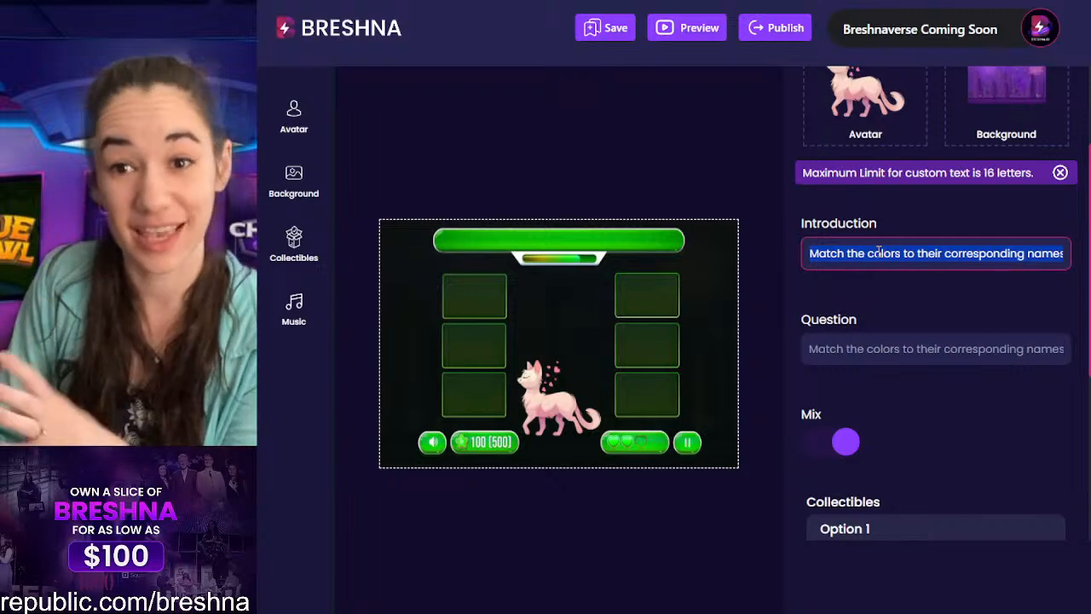
{"action": "triple_click", "coordinate": [856, 350]}
{"action": "scroll", "coordinate": [856, 357], "scroll_direction": "down", "scroll_amount": 3}
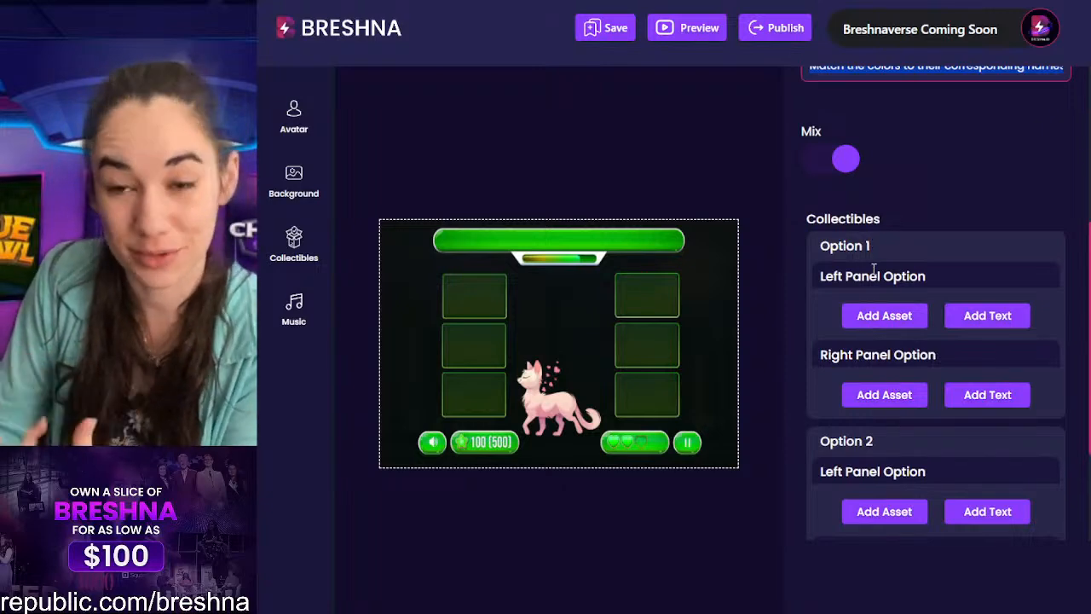
{"action": "scroll", "coordinate": [896, 351], "scroll_direction": "up", "scroll_amount": 4}
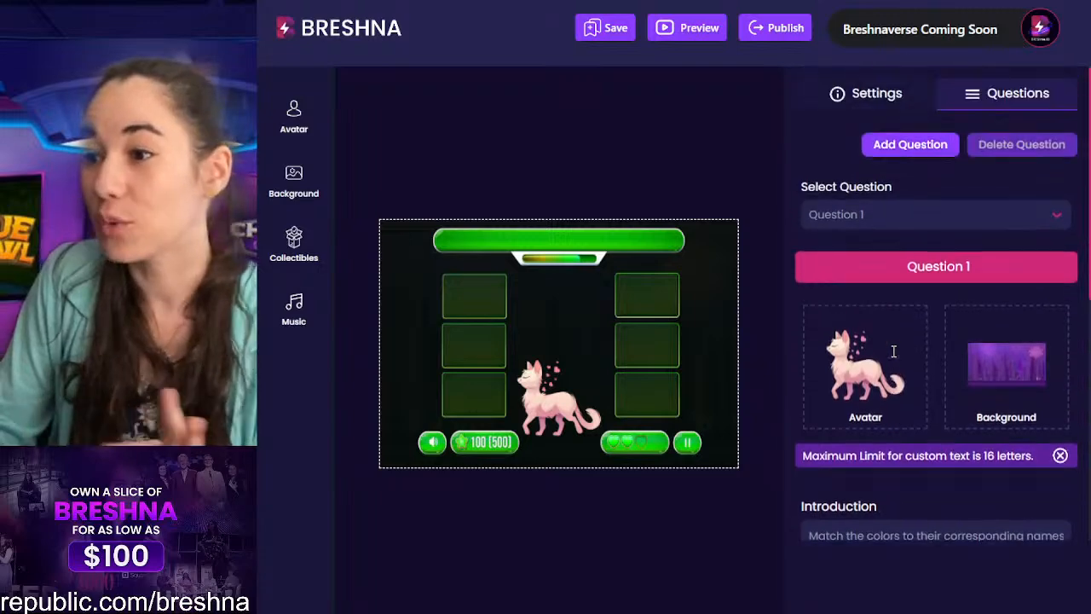
Step: Add a second question and check its avatar, background, introduction, question text and collectible options
{"action": "left_click", "coordinate": [894, 145]}
{"action": "scroll", "coordinate": [899, 291], "scroll_direction": "down", "scroll_amount": 1}
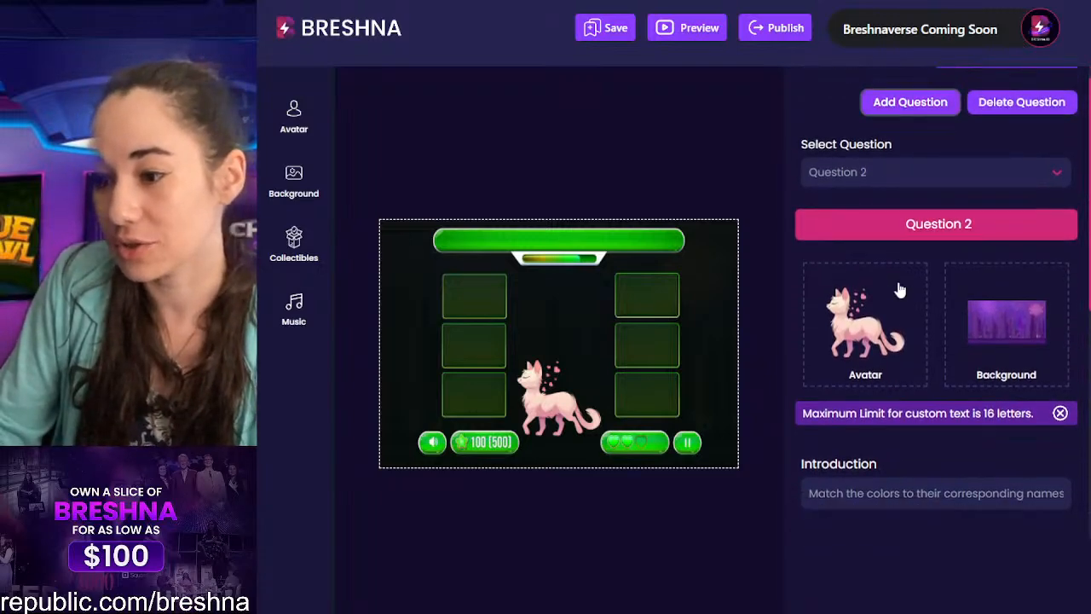
{"action": "scroll", "coordinate": [900, 291], "scroll_direction": "down", "scroll_amount": 4}
{"action": "left_click", "coordinate": [820, 186]}
{"action": "left_click", "coordinate": [967, 341]}
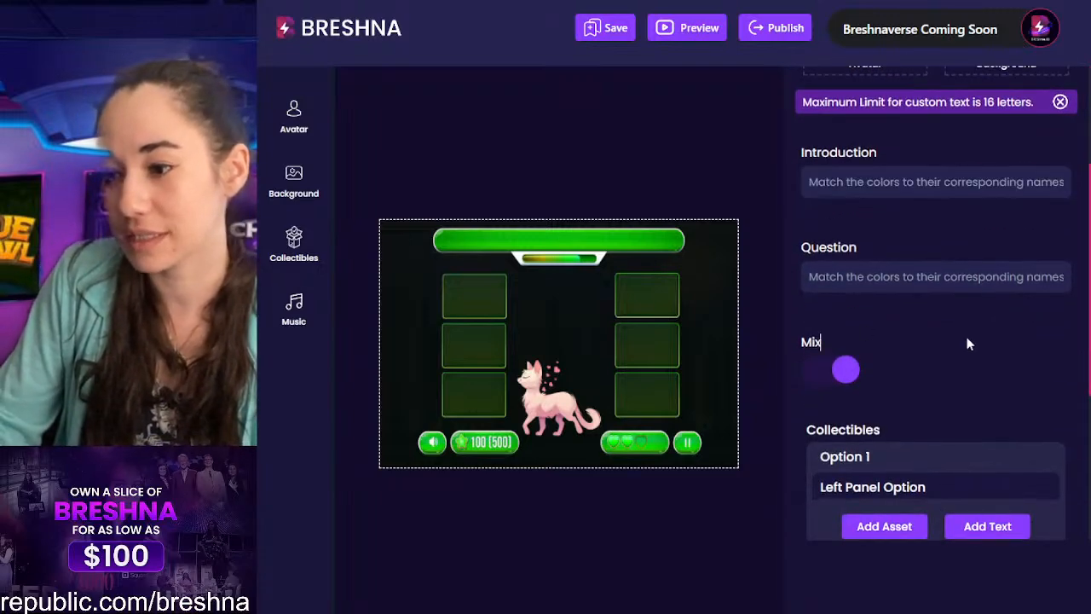
{"action": "scroll", "coordinate": [869, 159], "scroll_direction": "down", "scroll_amount": 3}
{"action": "left_click", "coordinate": [914, 316]}
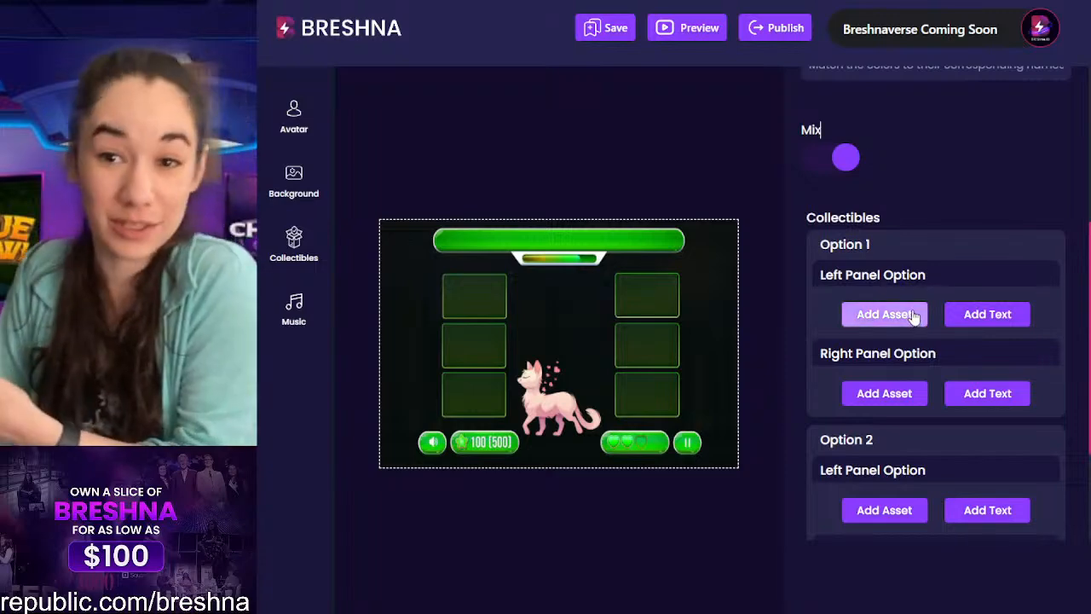
{"action": "scroll", "coordinate": [918, 392], "scroll_direction": "up", "scroll_amount": 4}
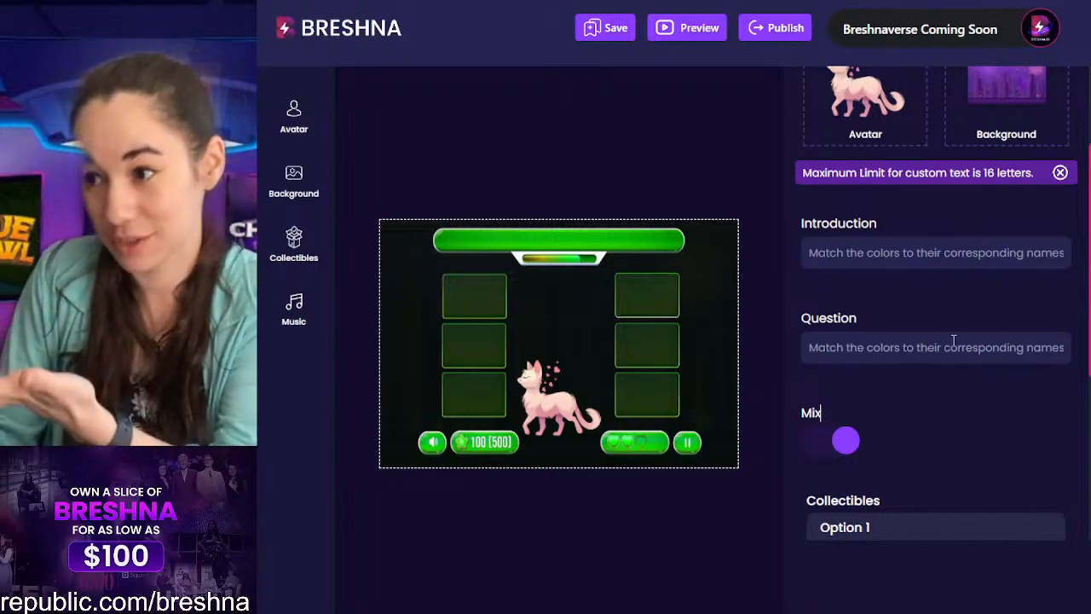
{"action": "scroll", "coordinate": [943, 384], "scroll_direction": "up", "scroll_amount": 3}
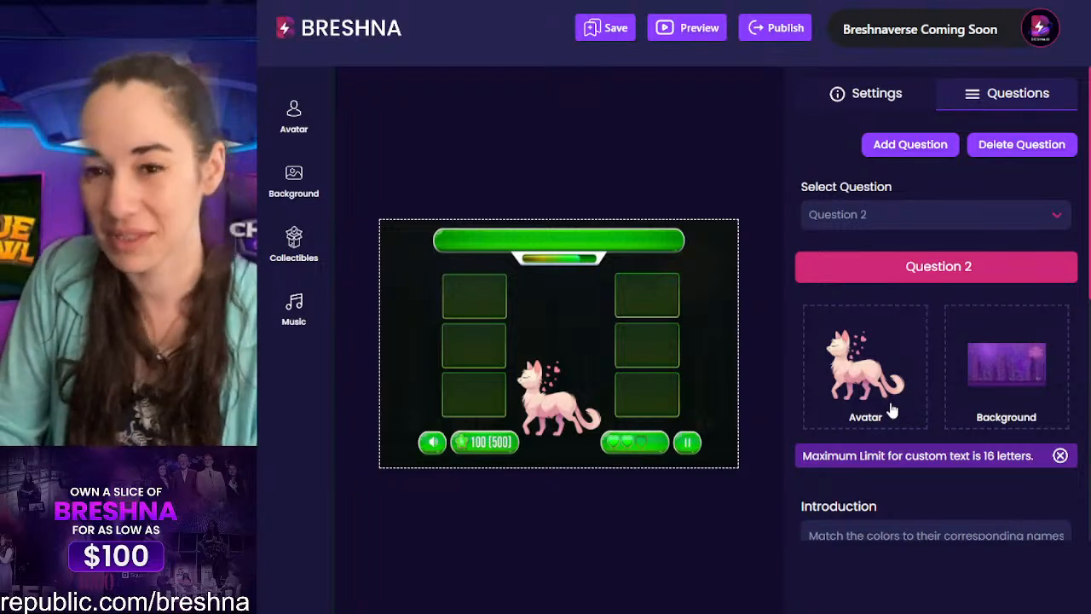
Step: Switch back to Question 1 and review its question text, Mix setting and collectible options
{"action": "left_click", "coordinate": [861, 213]}
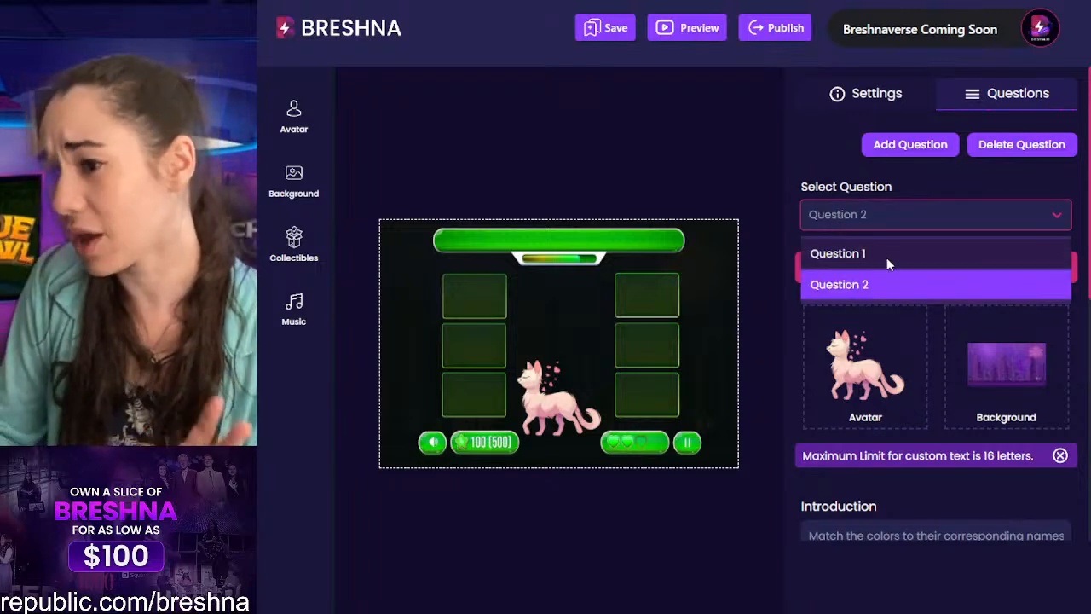
{"action": "left_click", "coordinate": [886, 255]}
{"action": "scroll", "coordinate": [869, 212], "scroll_direction": "down", "scroll_amount": 9}
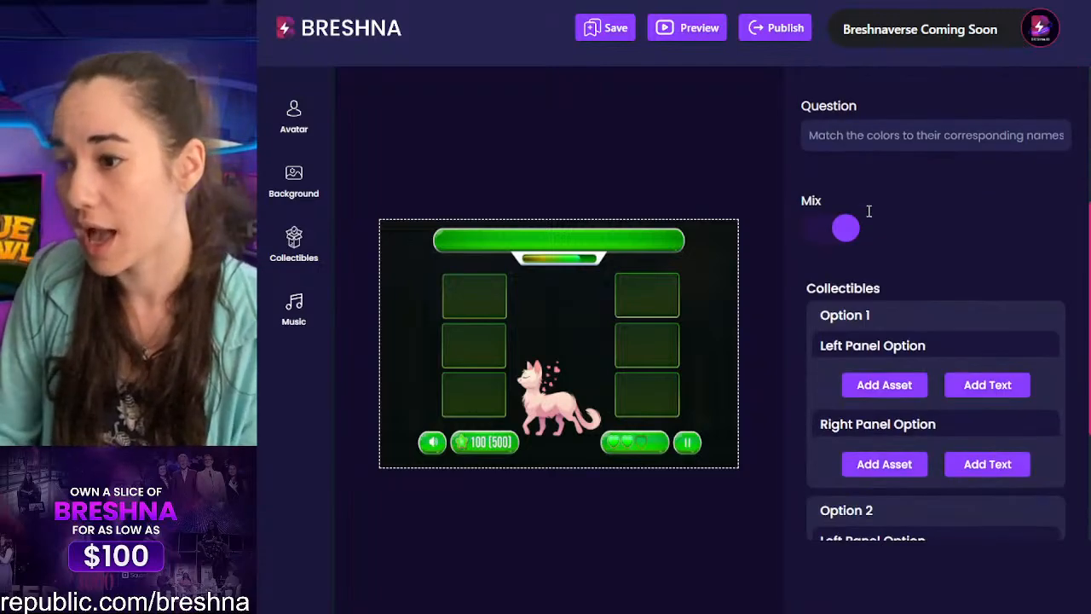
{"action": "scroll", "coordinate": [869, 212], "scroll_direction": "up", "scroll_amount": 2}
{"action": "scroll", "coordinate": [869, 213], "scroll_direction": "down", "scroll_amount": 3}
{"action": "scroll", "coordinate": [861, 209], "scroll_direction": "up", "scroll_amount": 2}
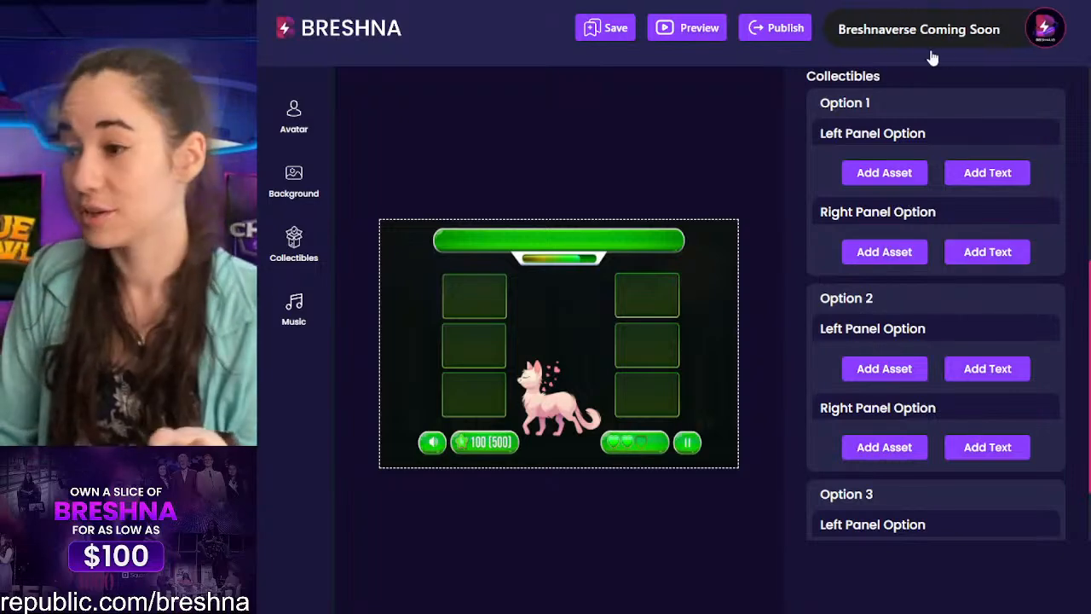
Step: Fill Option 1 with the custom text "Red" in the left panel and the Food cherries asset in the right panel
{"action": "left_click", "coordinate": [981, 173]}
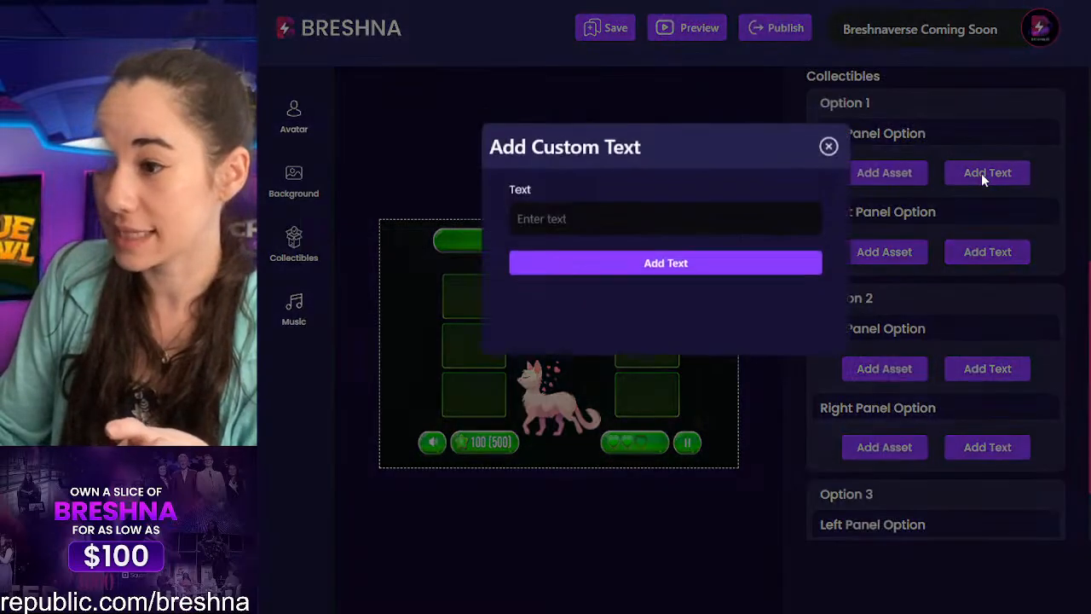
{"action": "left_click", "coordinate": [585, 219]}
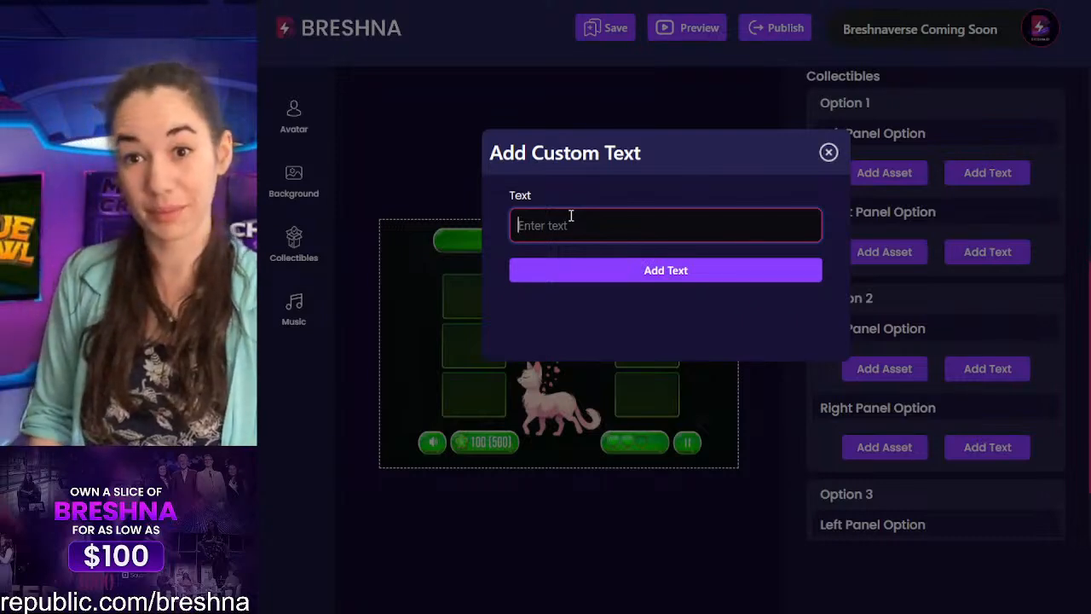
{"action": "type", "text": "Red"}
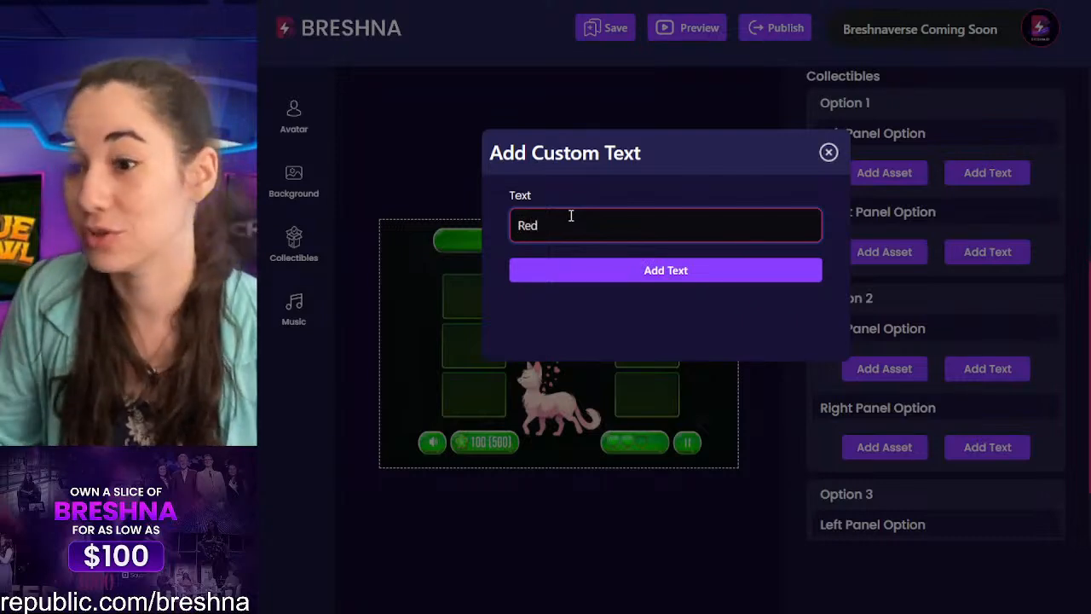
{"action": "left_click", "coordinate": [699, 278]}
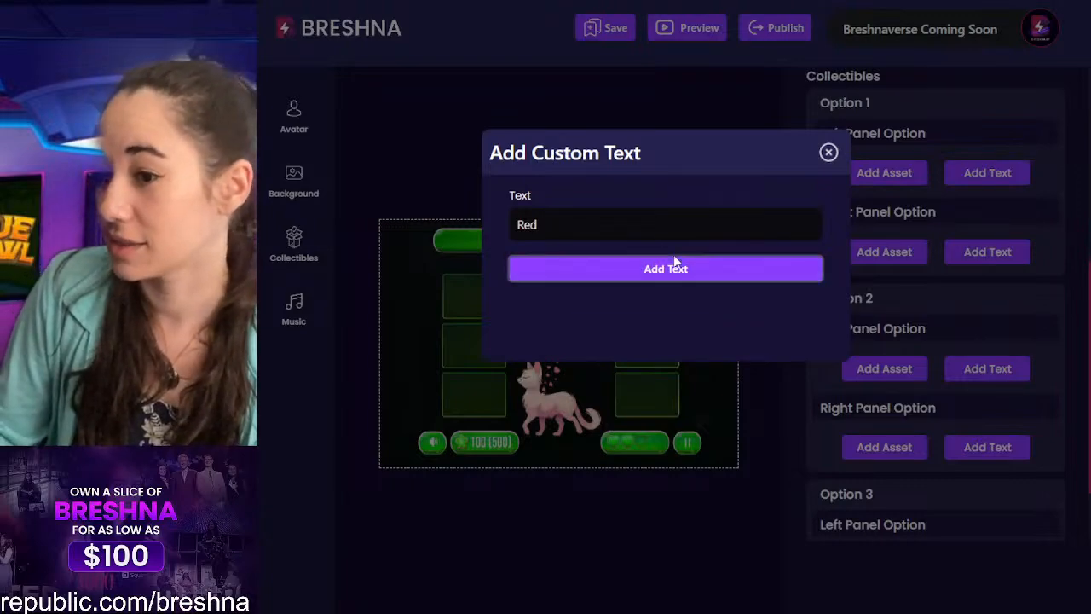
{"action": "left_click", "coordinate": [687, 271]}
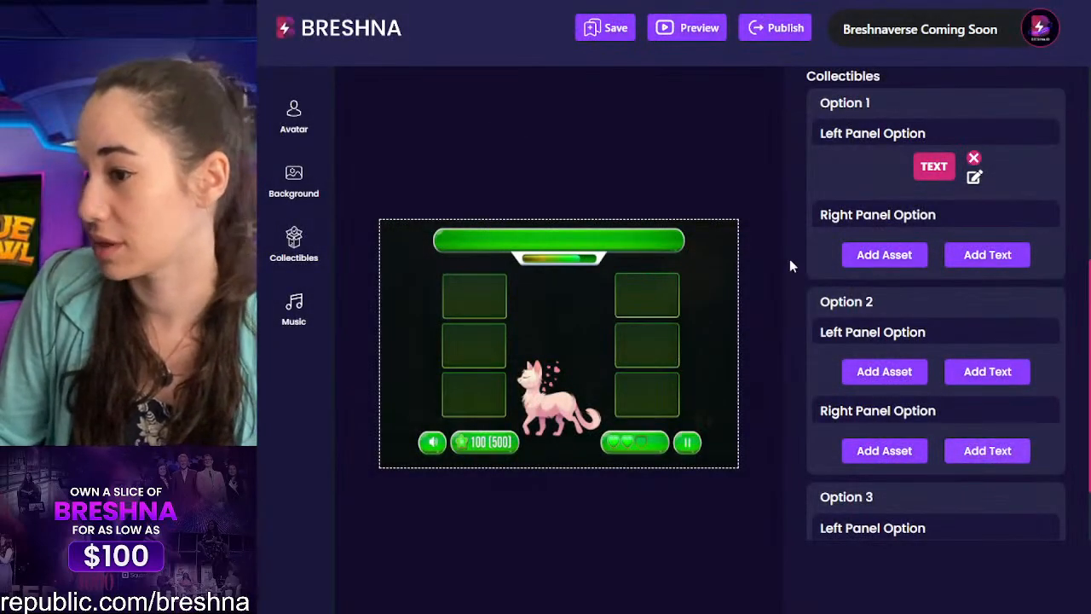
{"action": "left_click", "coordinate": [852, 254]}
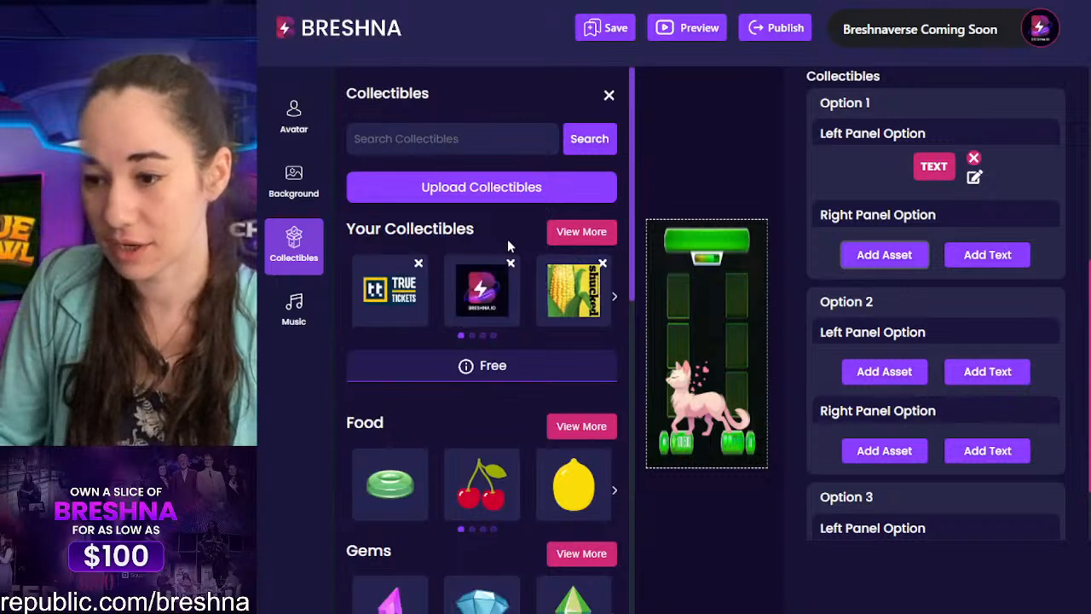
{"action": "scroll", "coordinate": [509, 243], "scroll_direction": "down", "scroll_amount": 3}
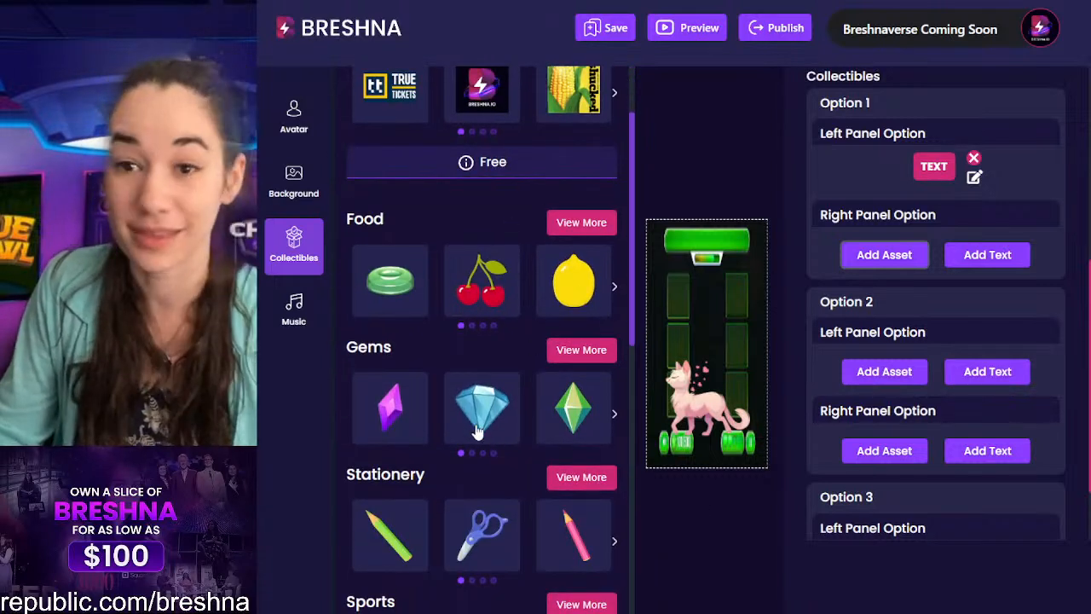
{"action": "left_click", "coordinate": [481, 279]}
Step: Fill Option 2 with the custom text "Yellow" in the left panel and the Food lemon asset in the right panel
{"action": "scroll", "coordinate": [980, 255], "scroll_direction": "down", "scroll_amount": 2}
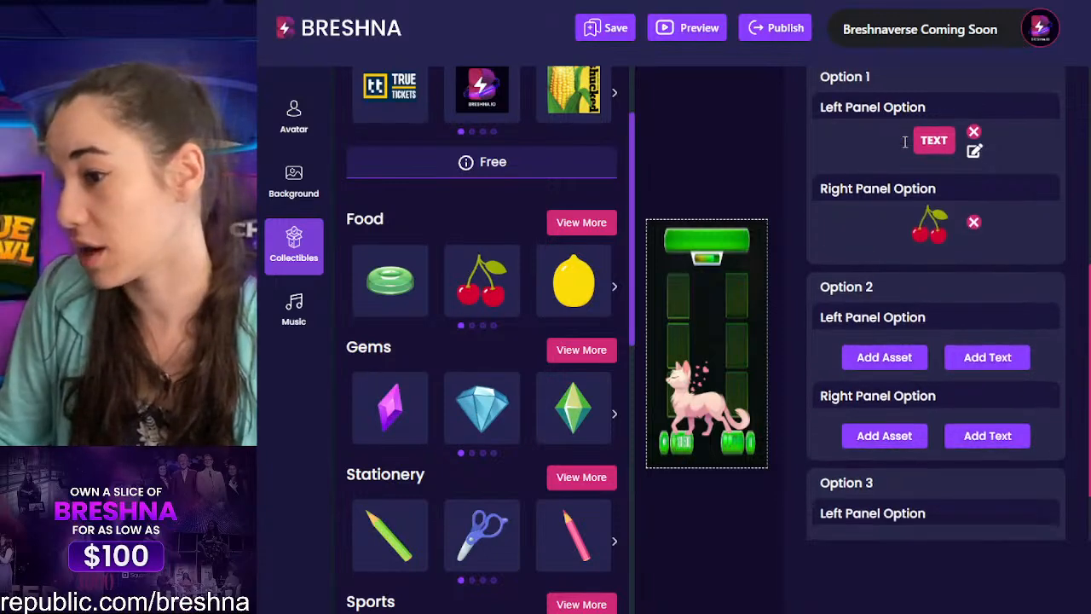
{"action": "left_click", "coordinate": [994, 244]}
{"action": "left_click", "coordinate": [994, 243]}
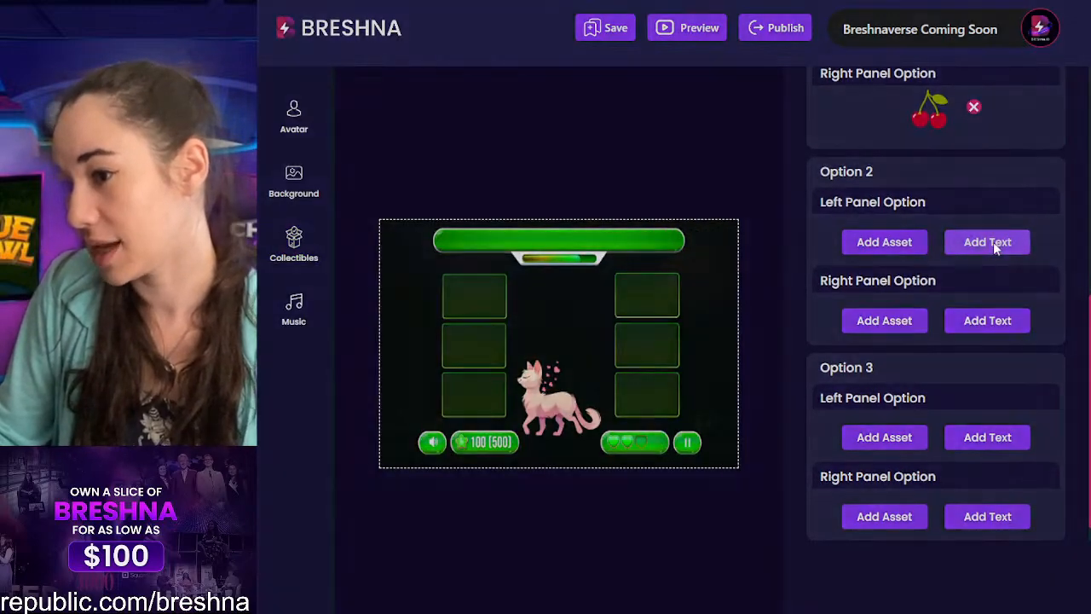
{"action": "left_click", "coordinate": [727, 225]}
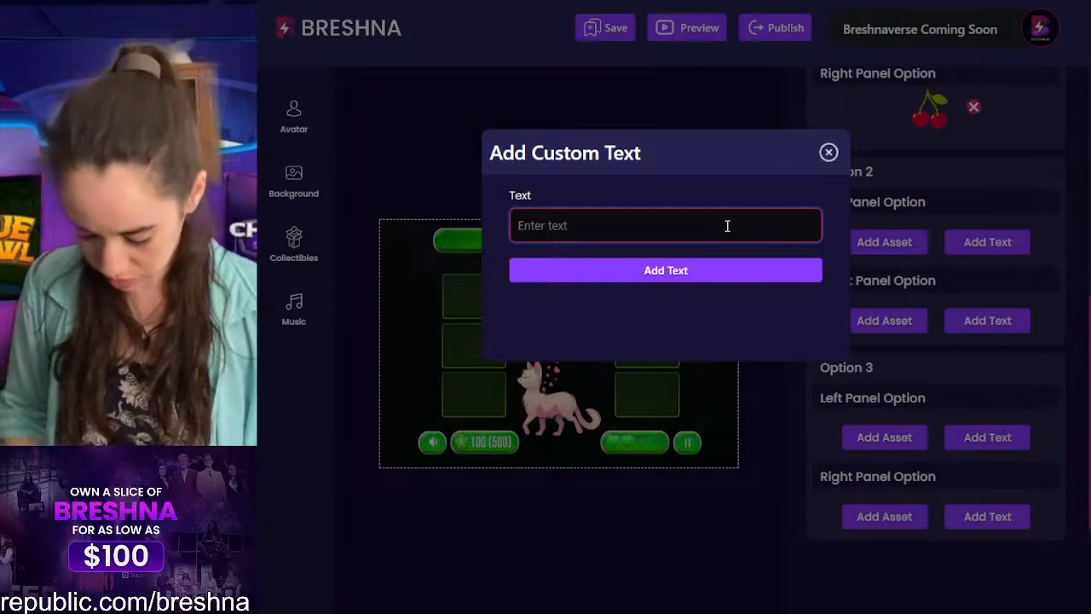
{"action": "type", "text": "Yellow"}
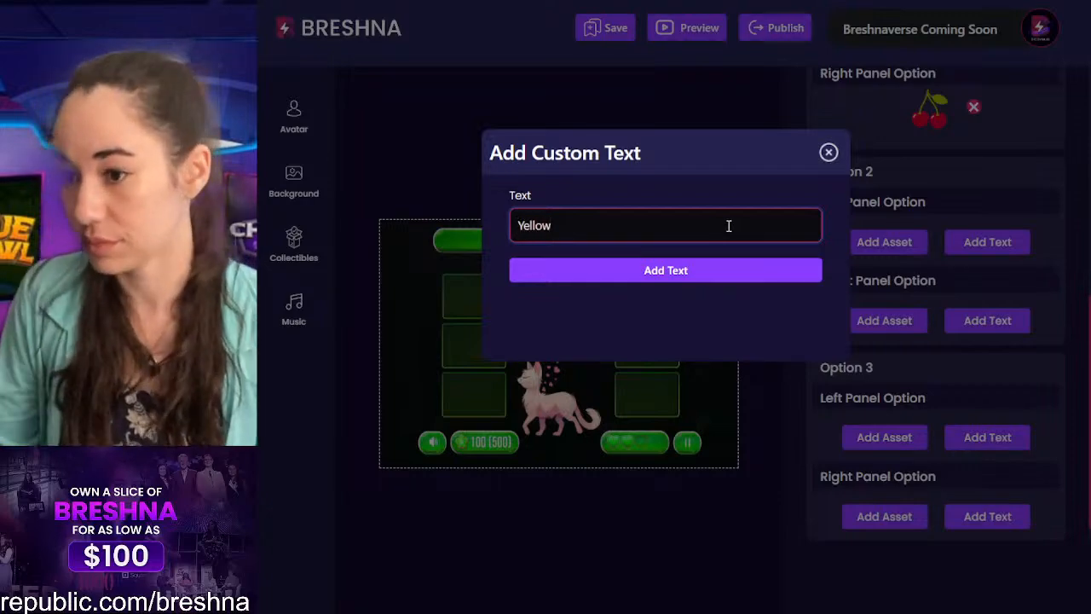
{"action": "left_click", "coordinate": [781, 271]}
{"action": "left_click", "coordinate": [904, 323]}
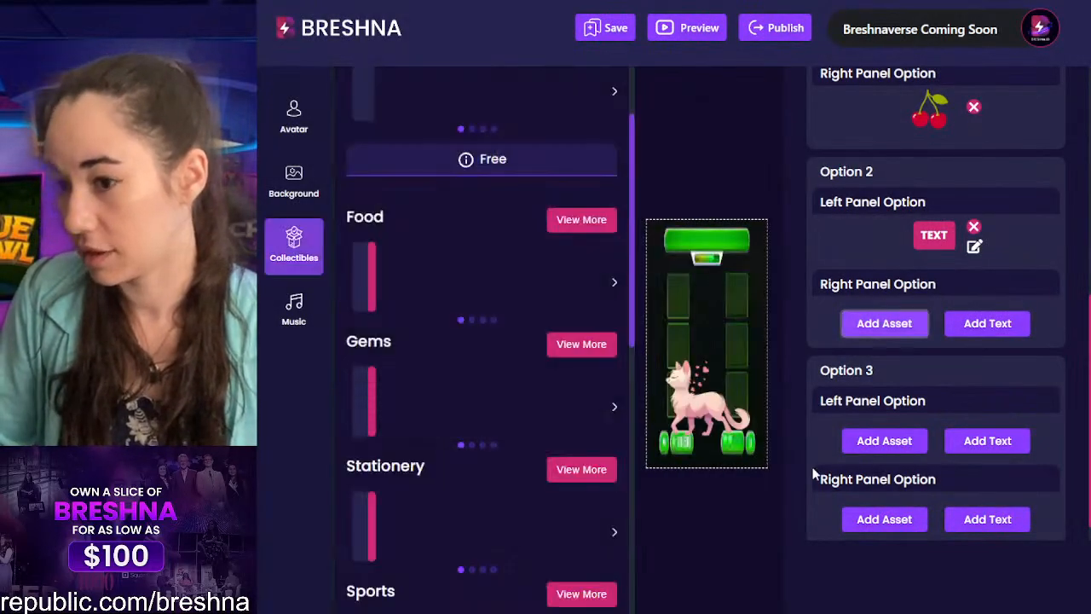
{"action": "left_click", "coordinate": [543, 289]}
Step: Fill Option 3 with the custom text "Blue" in the left panel and the blue diamond gem in the right panel
{"action": "scroll", "coordinate": [1060, 279], "scroll_direction": "down", "scroll_amount": 1}
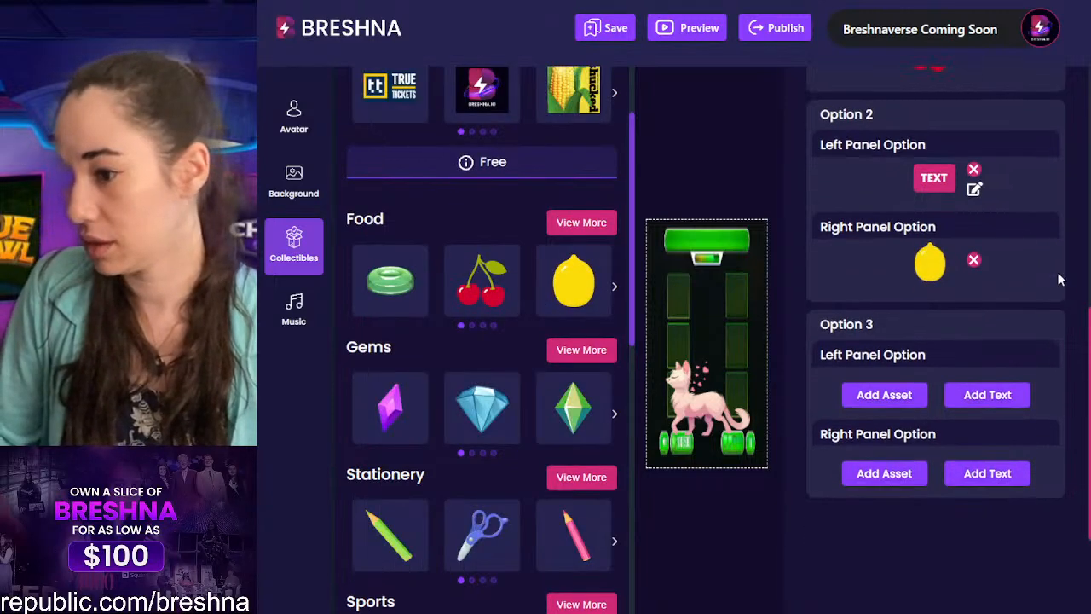
{"action": "left_click", "coordinate": [972, 402]}
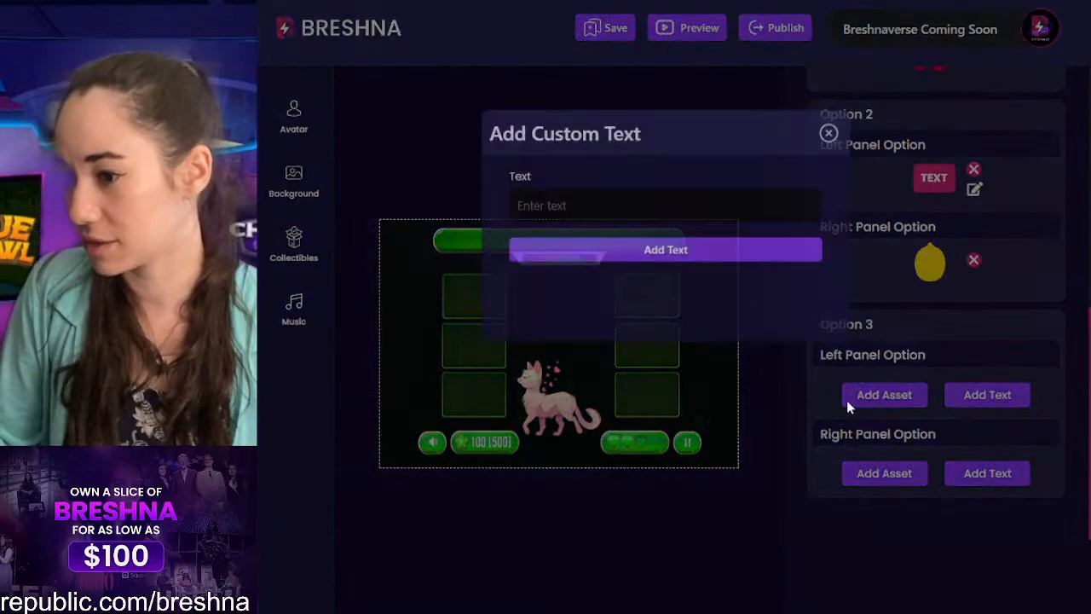
{"action": "left_click", "coordinate": [538, 221]}
{"action": "type", "text": "Blue"}
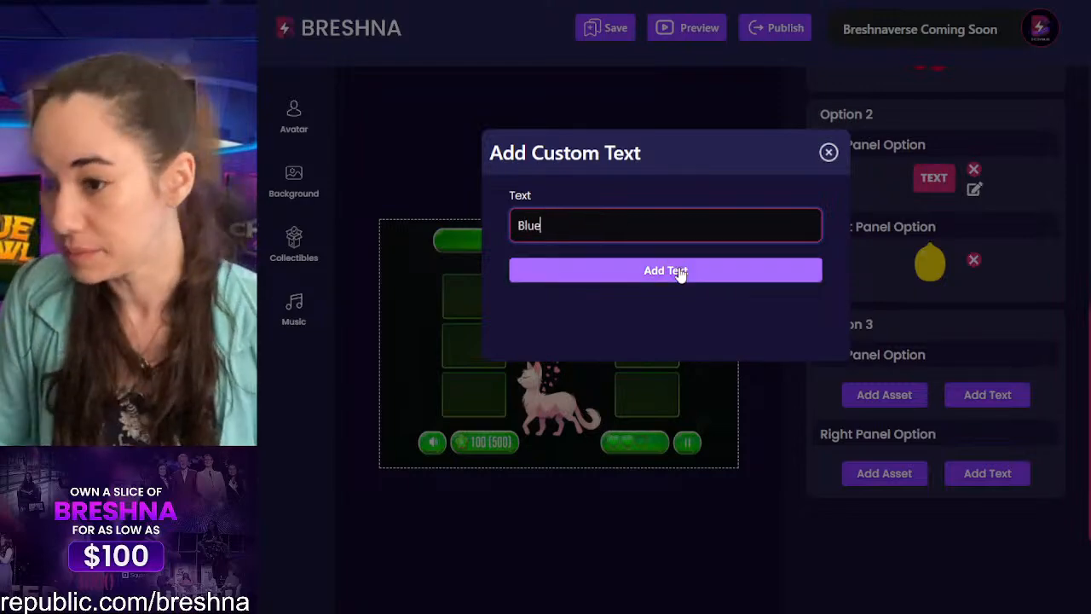
{"action": "left_click", "coordinate": [679, 271]}
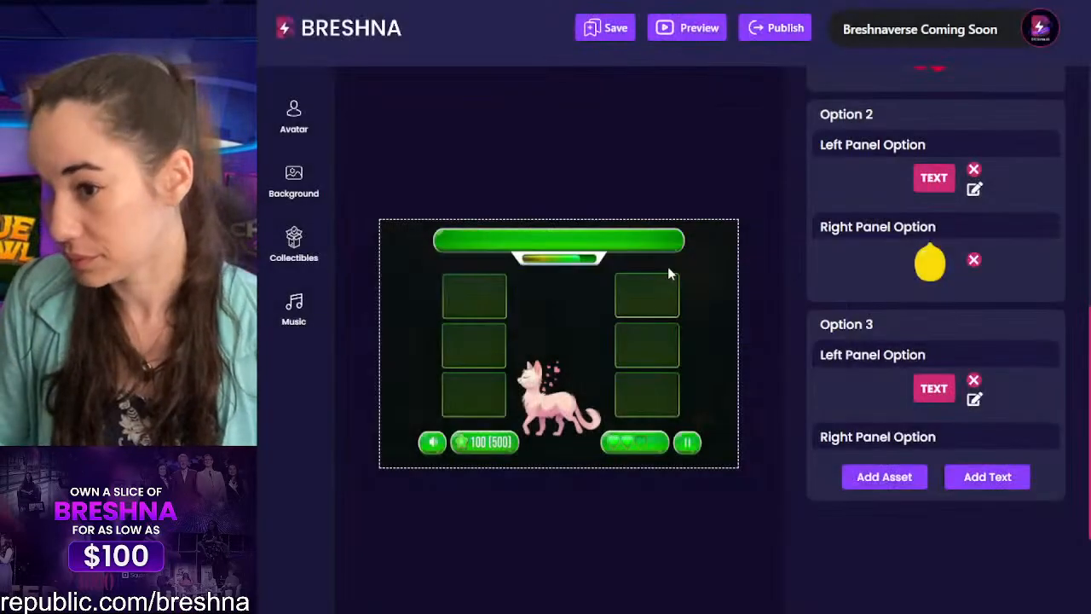
{"action": "left_click", "coordinate": [884, 479]}
{"action": "left_click", "coordinate": [479, 444]}
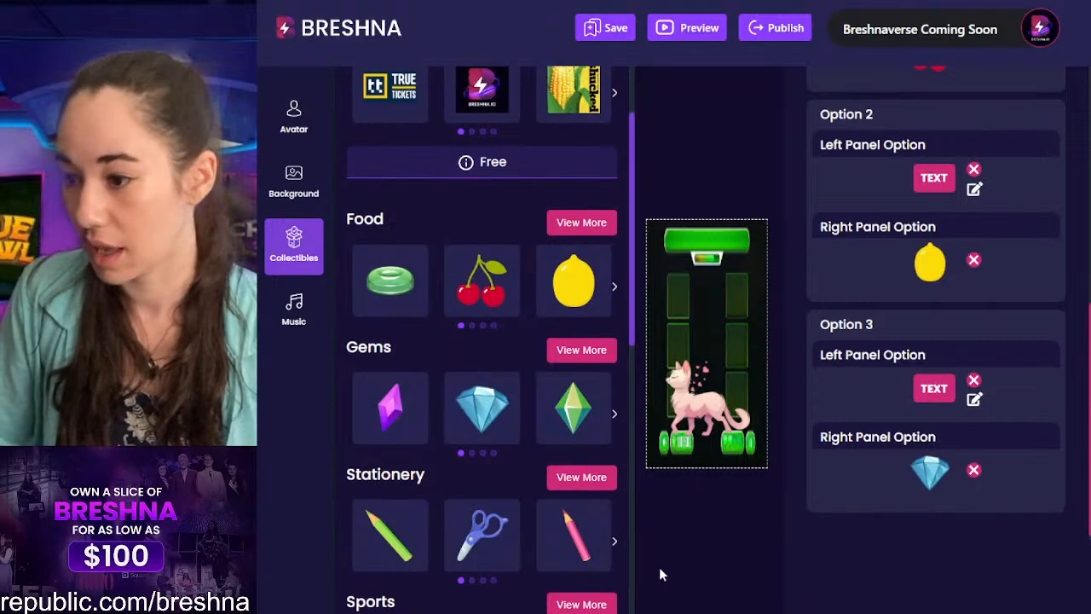
Step: Review the three option pairs of Question 1 and the text, Mix setting and collectible options of Question 2
{"action": "left_click", "coordinate": [843, 556]}
{"action": "scroll", "coordinate": [896, 340], "scroll_direction": "up", "scroll_amount": 5}
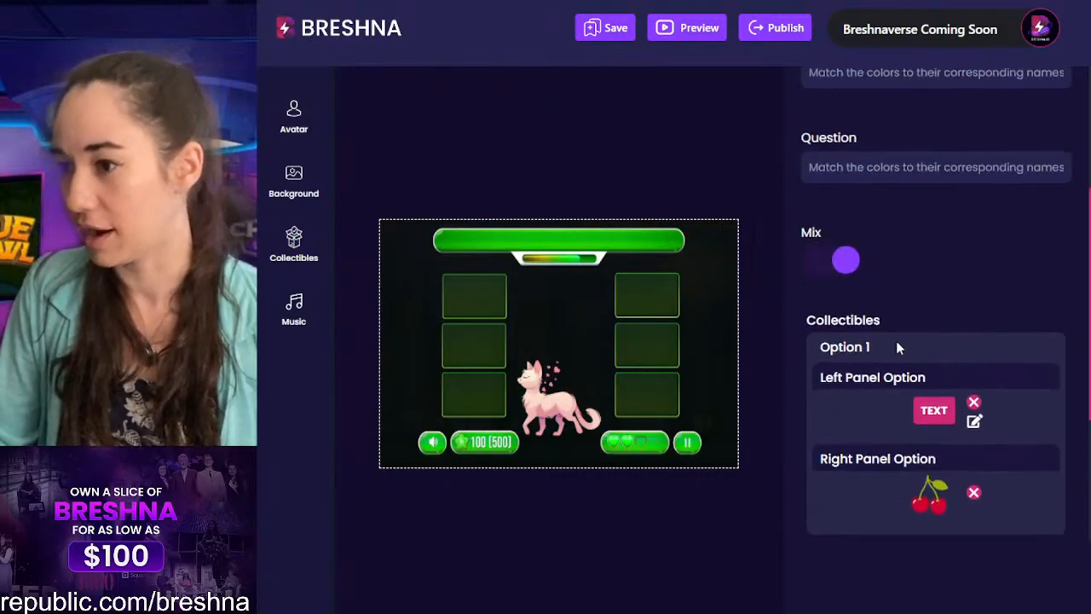
{"action": "scroll", "coordinate": [908, 351], "scroll_direction": "down", "scroll_amount": 3}
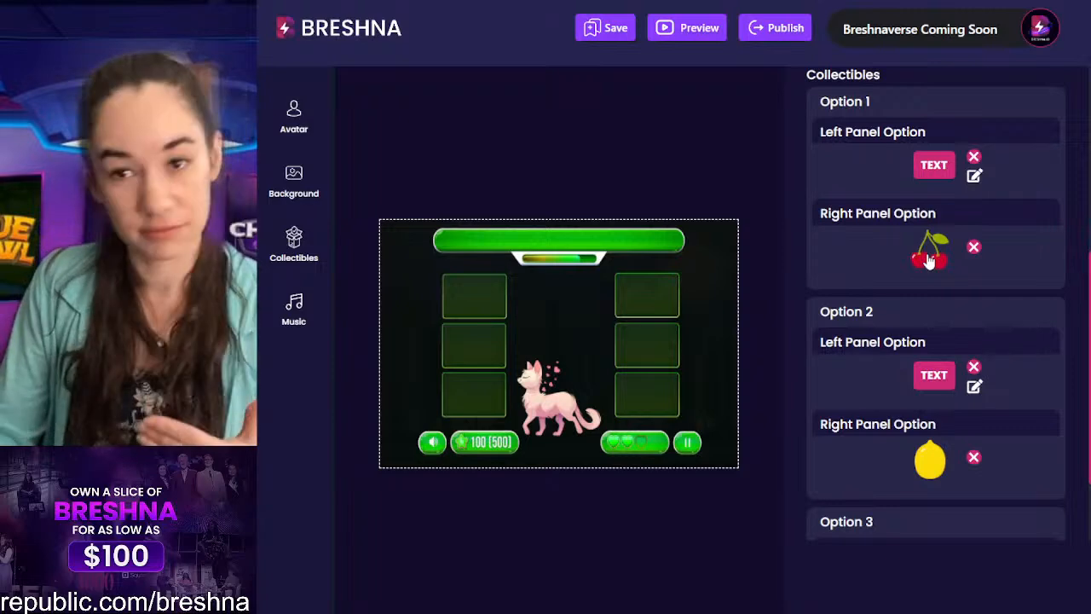
{"action": "scroll", "coordinate": [884, 479], "scroll_direction": "down", "scroll_amount": 3}
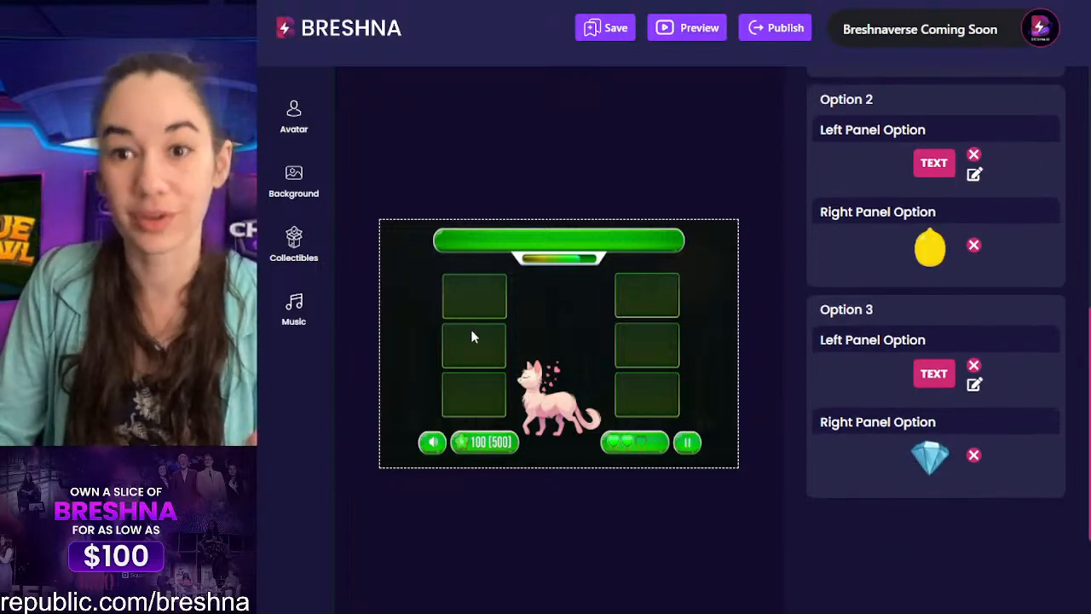
{"action": "scroll", "coordinate": [910, 312], "scroll_direction": "up", "scroll_amount": 10}
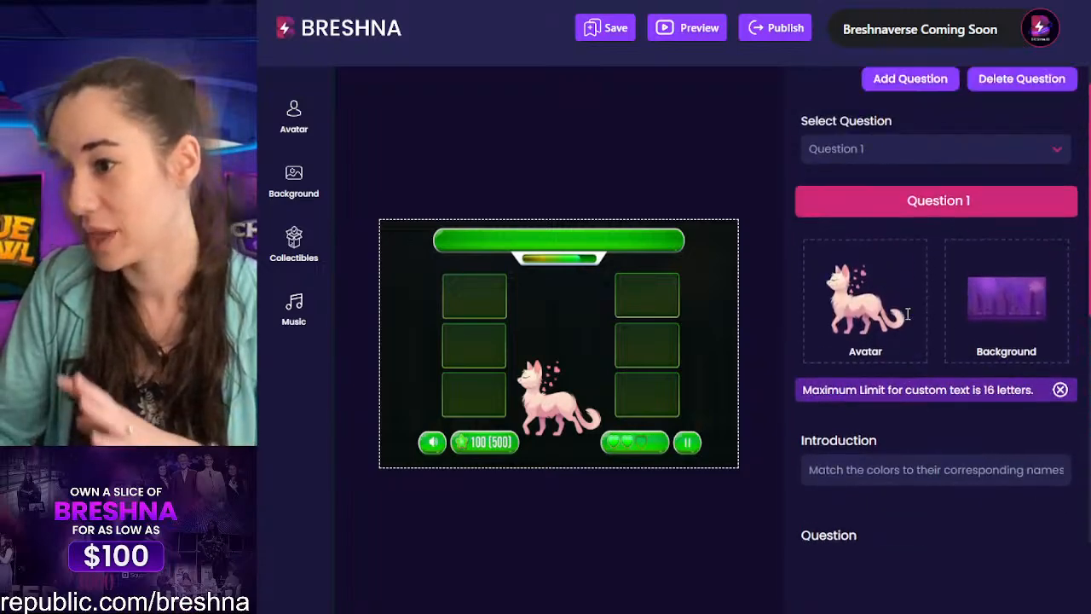
{"action": "left_click", "coordinate": [822, 212]}
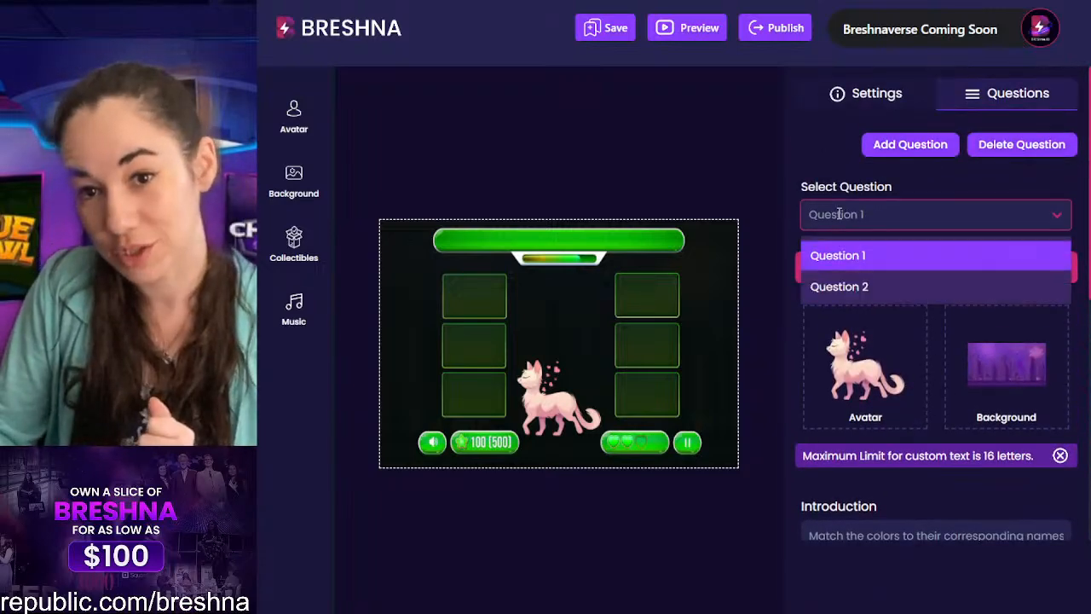
{"action": "left_click", "coordinate": [855, 286]}
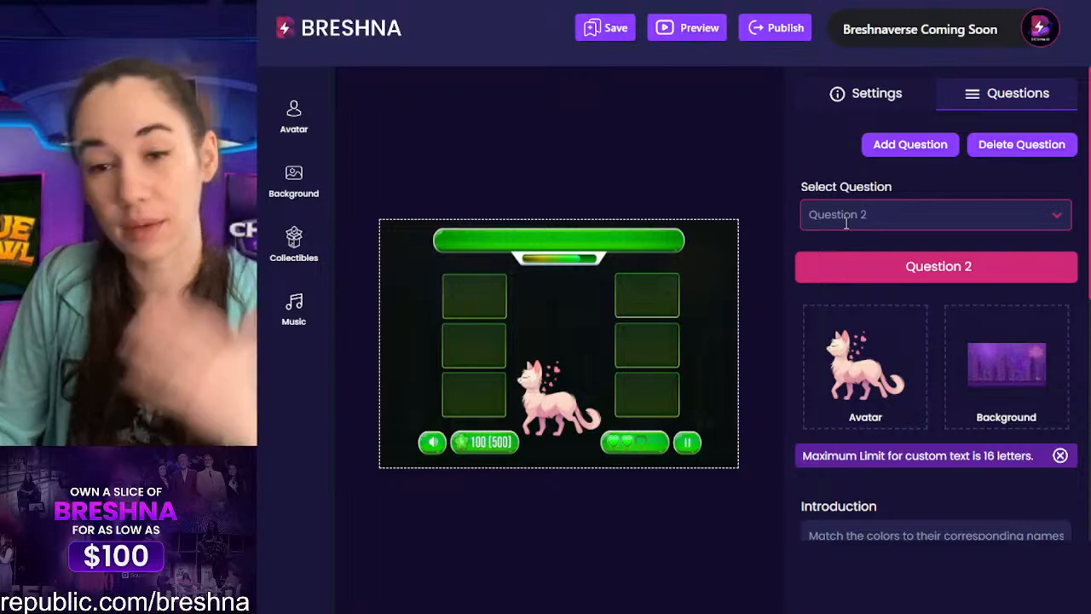
{"action": "scroll", "coordinate": [846, 223], "scroll_direction": "down", "scroll_amount": 10}
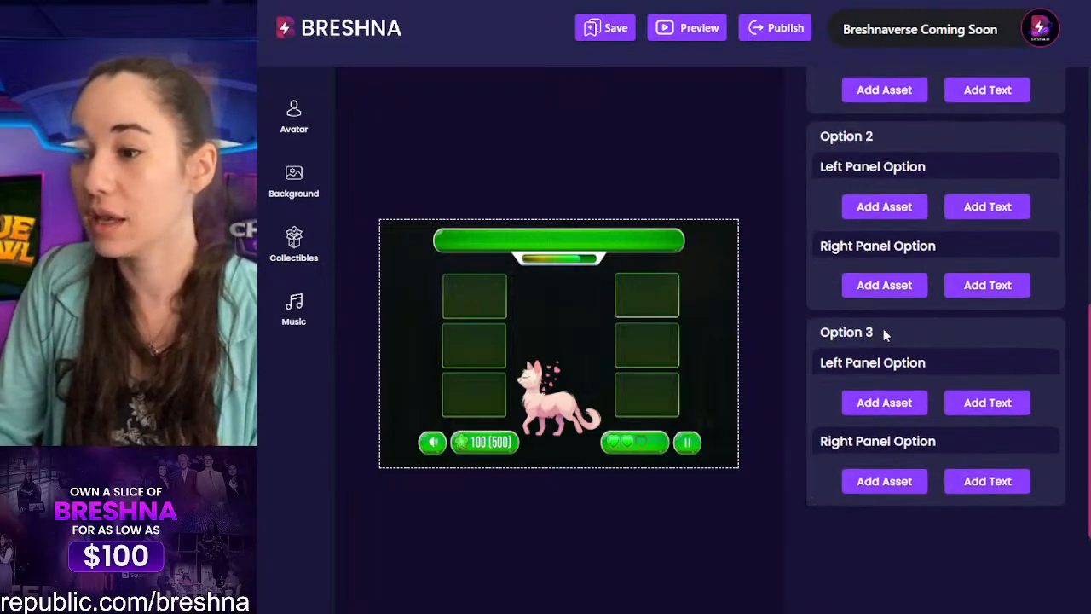
{"action": "scroll", "coordinate": [911, 439], "scroll_direction": "up", "scroll_amount": 10}
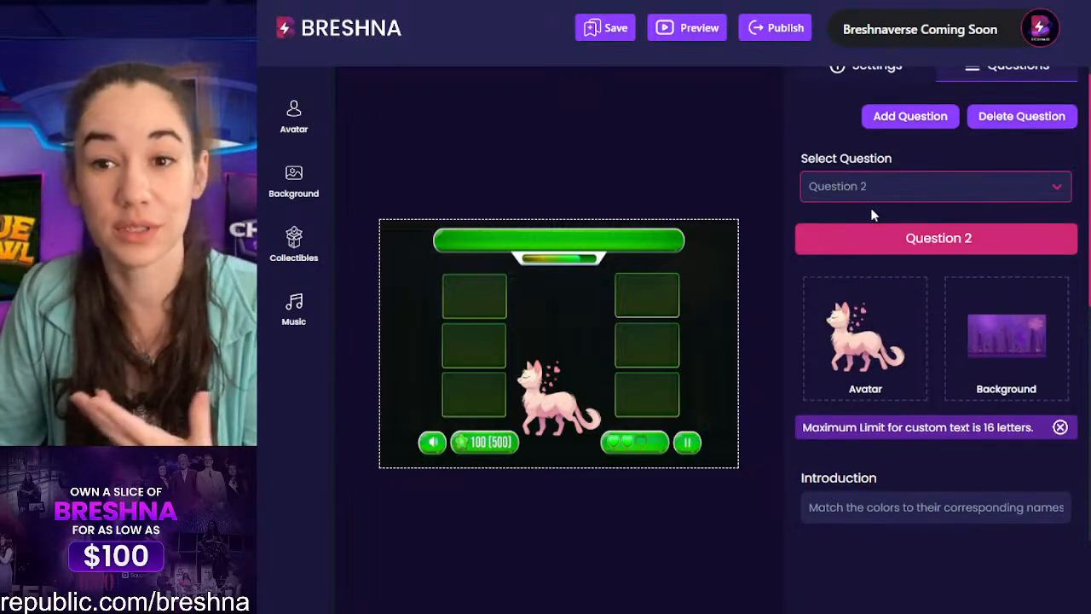
{"action": "scroll", "coordinate": [873, 215], "scroll_direction": "down", "scroll_amount": 5}
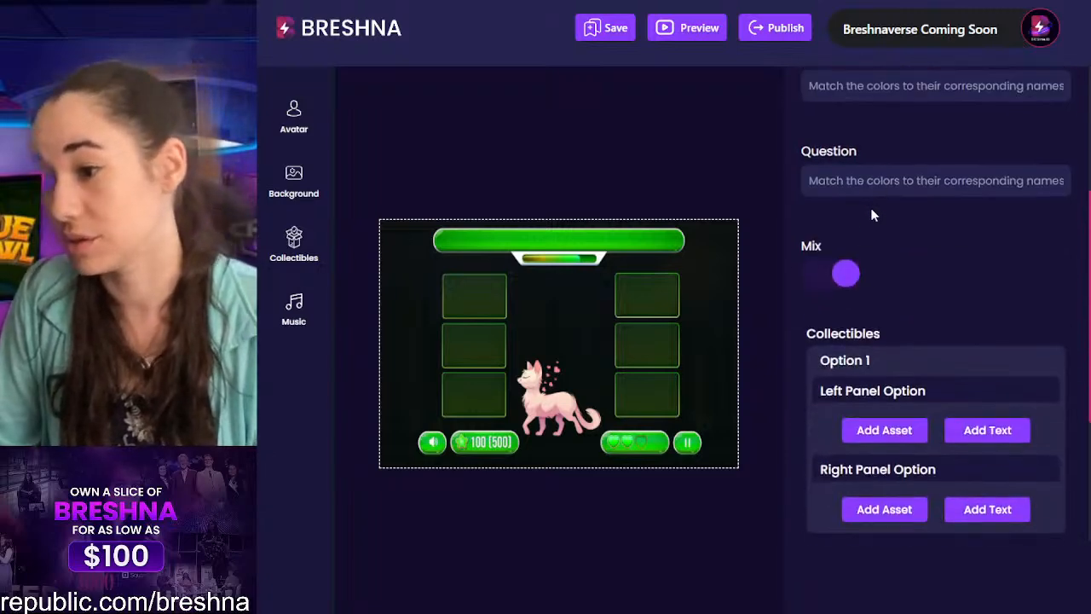
{"action": "scroll", "coordinate": [873, 214], "scroll_direction": "up", "scroll_amount": 5}
Step: Return to Question 1 and insert the word "primary" before "colors" in its introduction text
{"action": "left_click", "coordinate": [872, 214]}
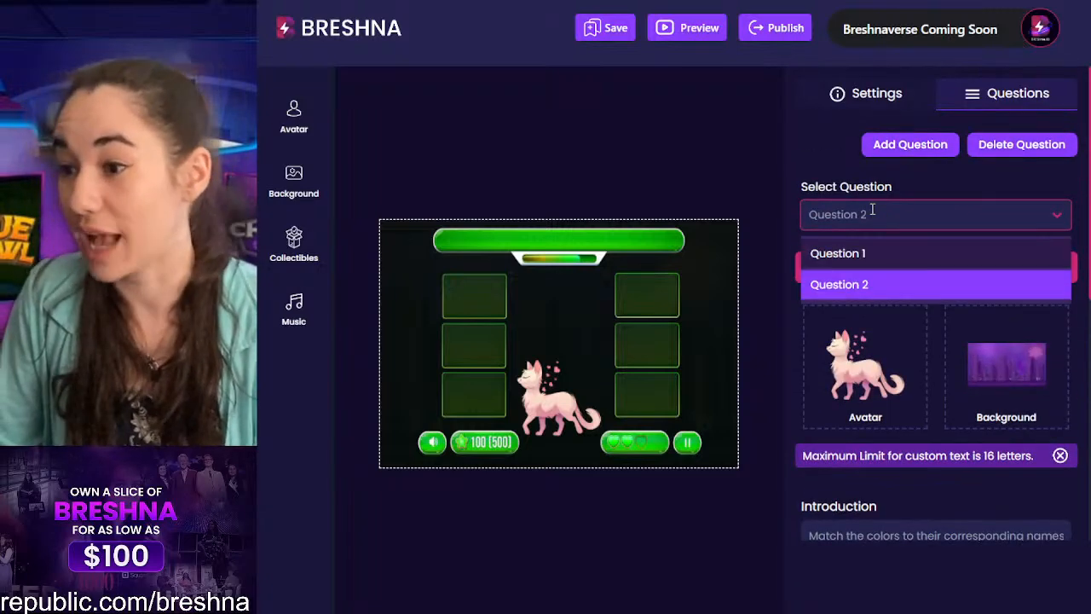
{"action": "left_click", "coordinate": [881, 256]}
{"action": "scroll", "coordinate": [881, 263], "scroll_direction": "down", "scroll_amount": 3}
{"action": "triple_click", "coordinate": [868, 261]}
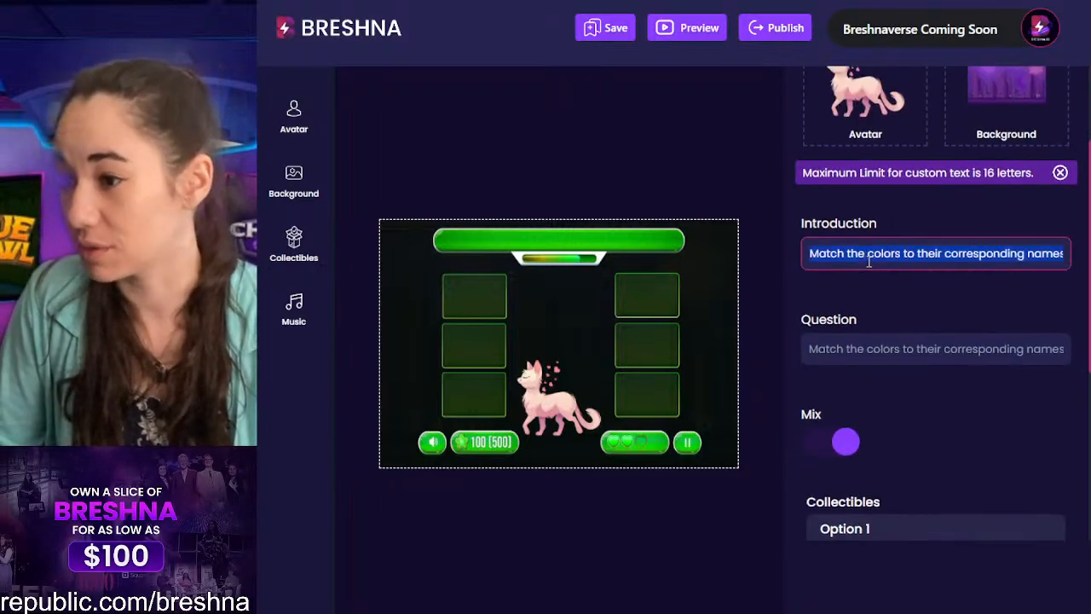
{"action": "left_click", "coordinate": [868, 260]}
{"action": "double_click", "coordinate": [885, 253]}
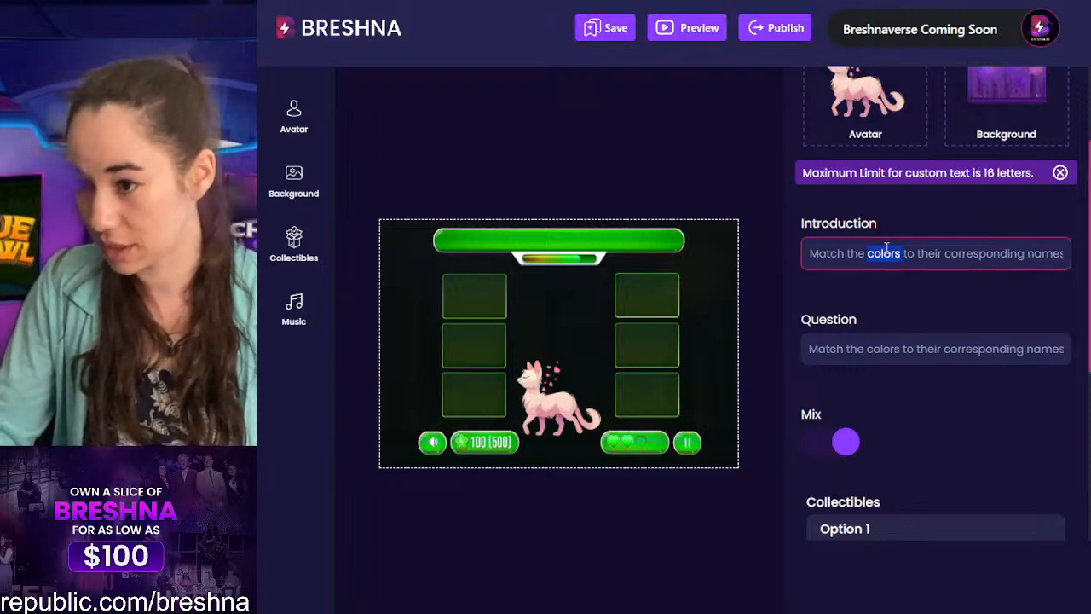
{"action": "left_click", "coordinate": [870, 253]}
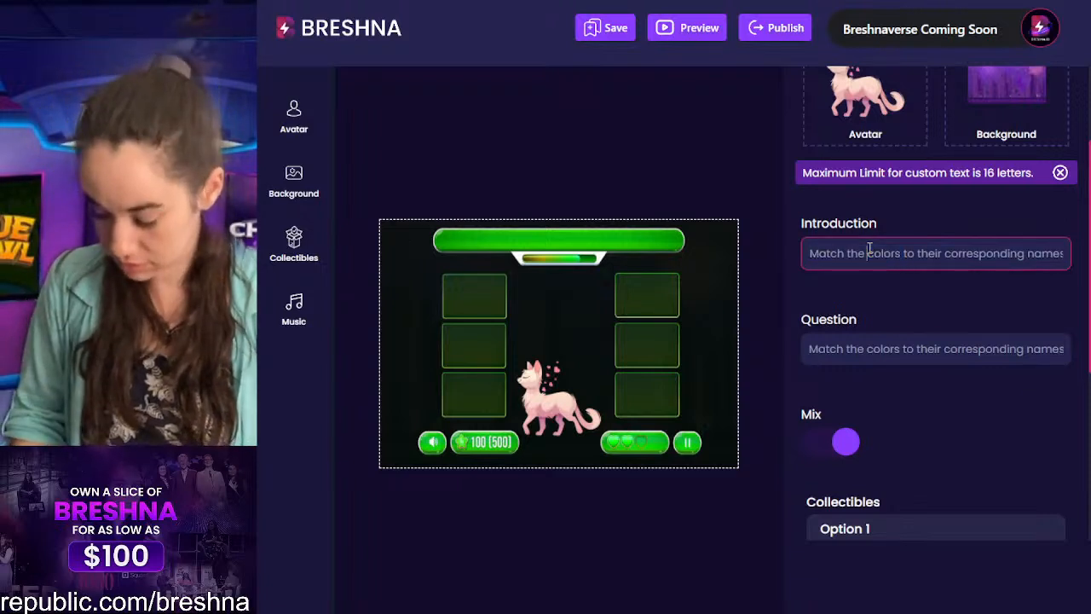
{"action": "type", "text": "primary"}
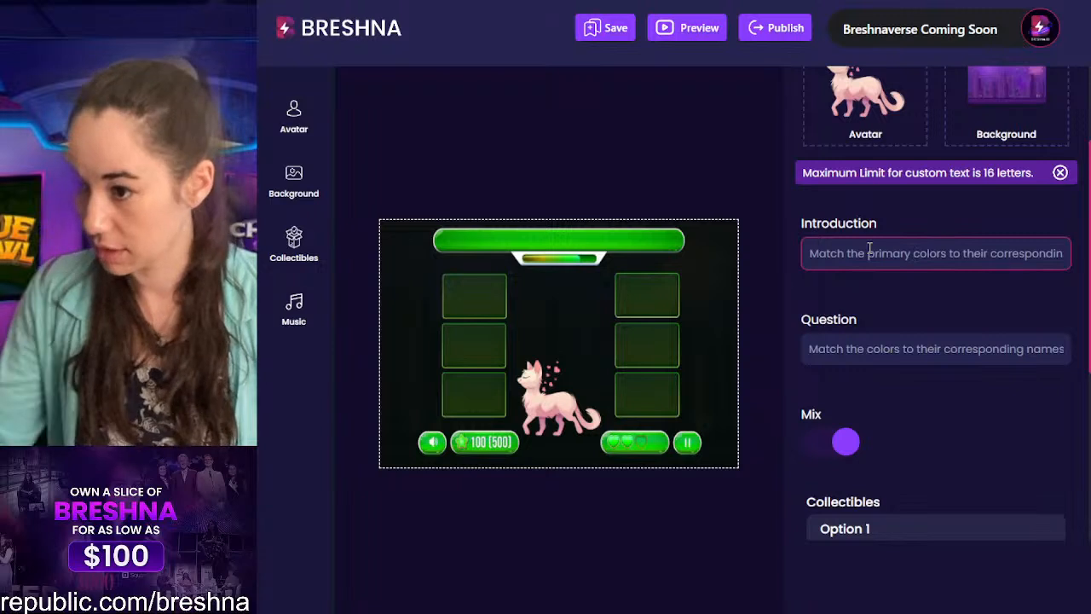
Step: Insert the word "primary" before "colors" in the question text of Question 1
{"action": "left_click", "coordinate": [871, 349]}
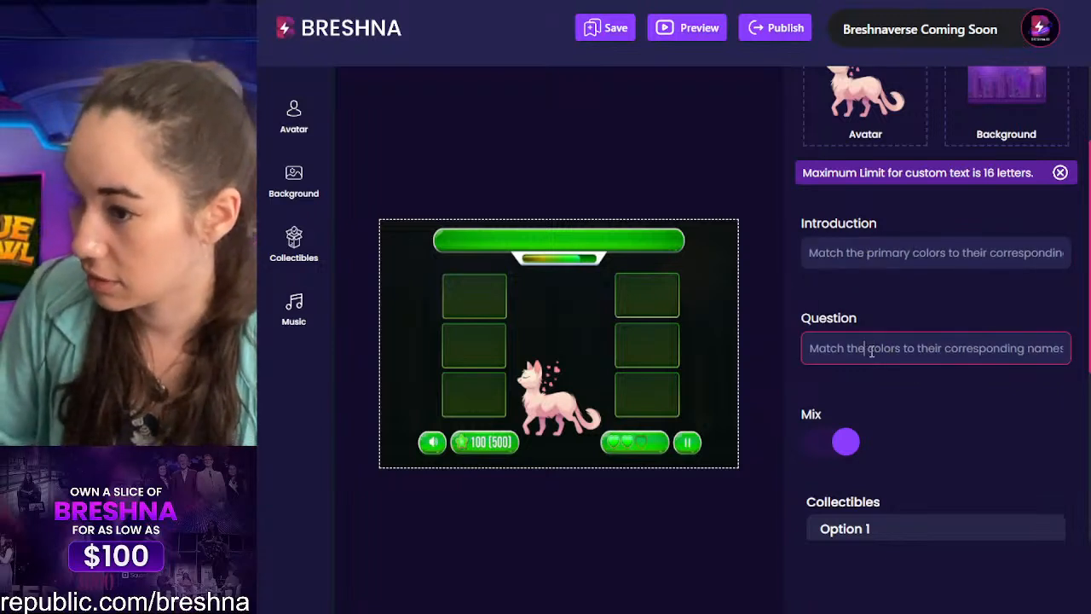
{"action": "type", "text": "primar"}
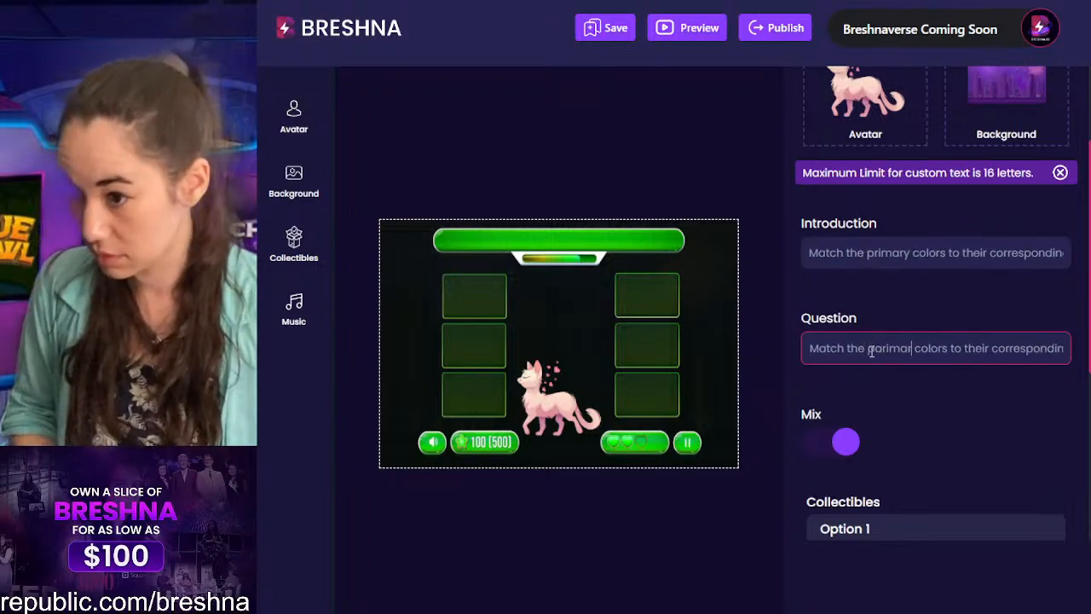
{"action": "key", "text": "BackSpace"}
{"action": "key", "text": "BackSpace"}
{"action": "key", "text": "BackSpace"}
{"action": "key", "text": "BackSpace"}
{"action": "key", "text": "BackSpace"}
{"action": "key", "text": "BackSpace"}
{"action": "type", "text": "rimary"}
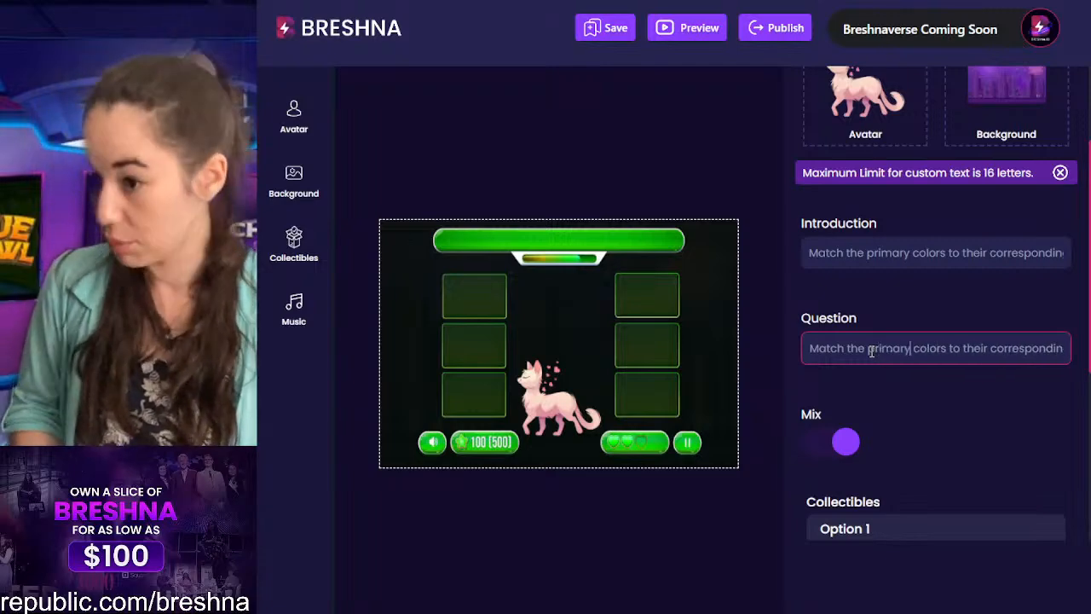
Step: Switch to Question 2 and insert the word "secondary" before "colors" in its introduction text
{"action": "scroll", "coordinate": [871, 352], "scroll_direction": "up", "scroll_amount": 3}
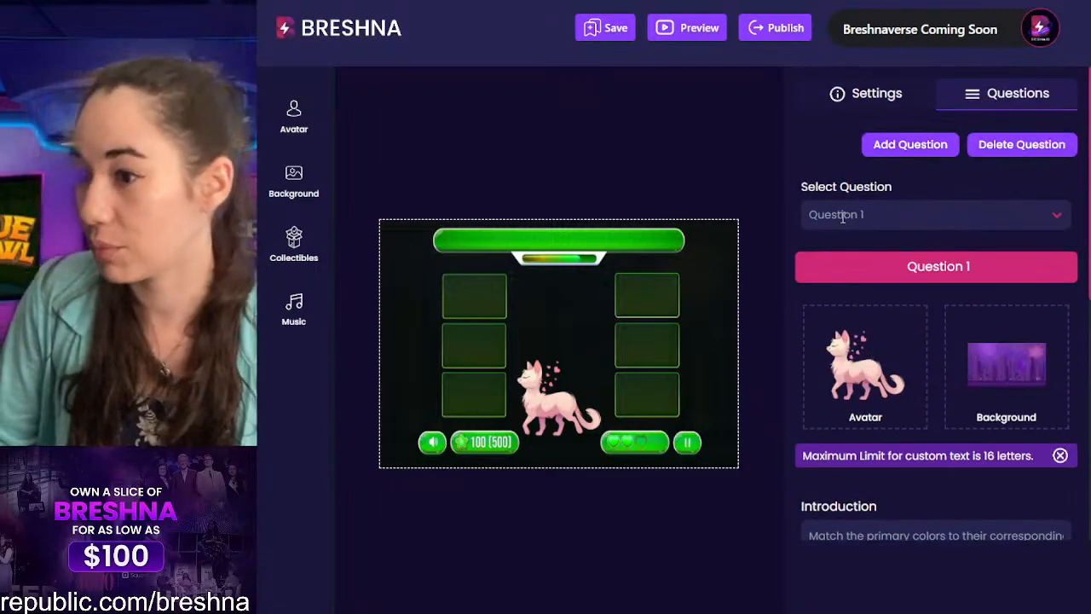
{"action": "left_click", "coordinate": [843, 217]}
{"action": "left_click", "coordinate": [906, 286]}
{"action": "scroll", "coordinate": [904, 285], "scroll_direction": "down", "scroll_amount": 4}
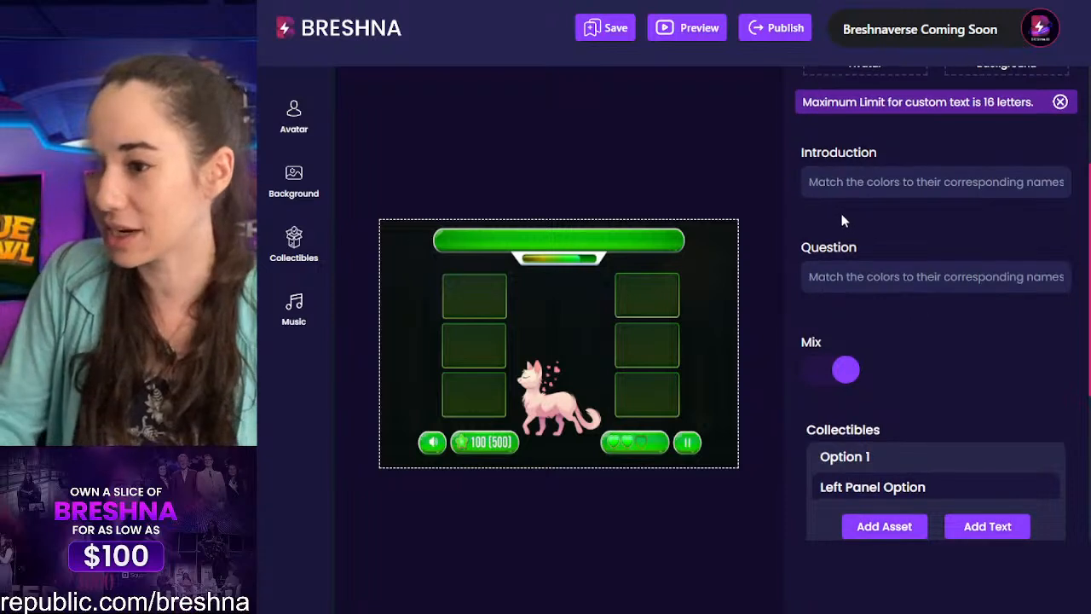
{"action": "left_click", "coordinate": [867, 183]}
{"action": "type", "text": "s"}
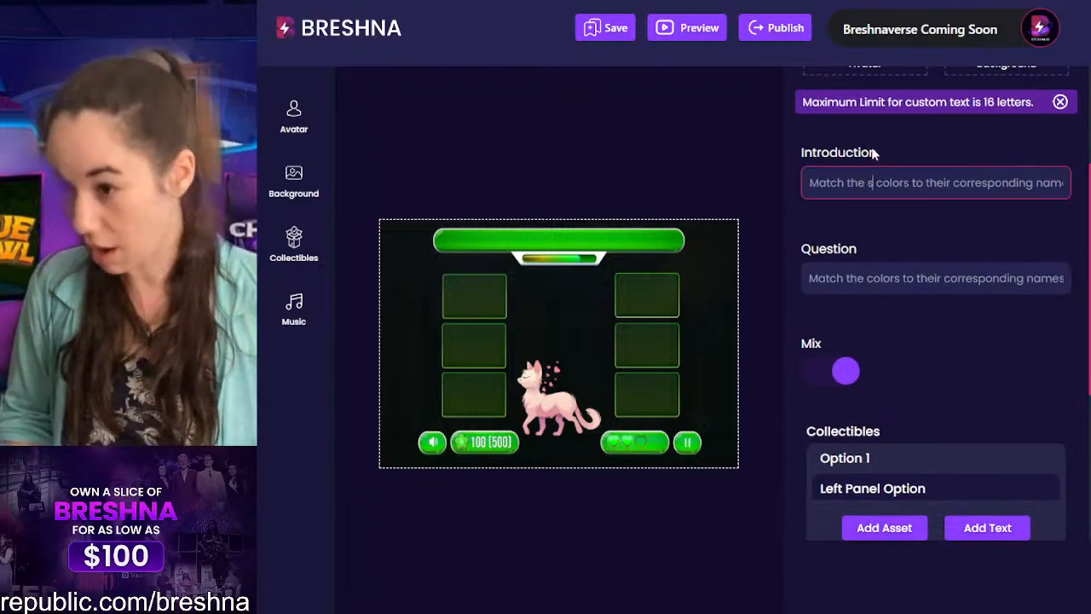
{"action": "type", "text": "econdary"}
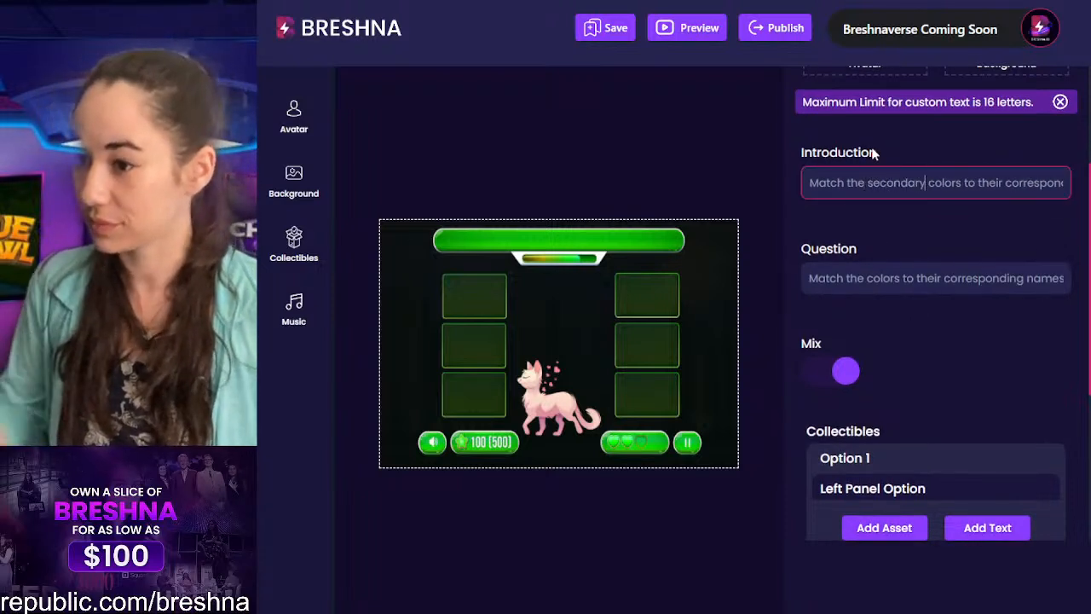
Step: Insert the word "secondary" before "colors" in the question text of Question 2
{"action": "left_click", "coordinate": [871, 277]}
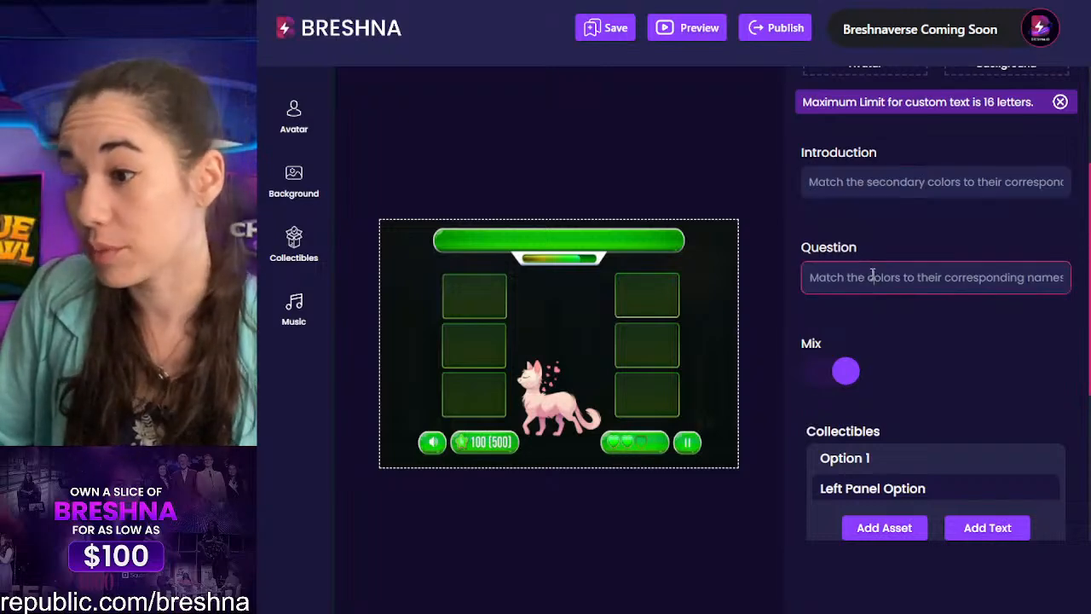
{"action": "type", "text": "s"}
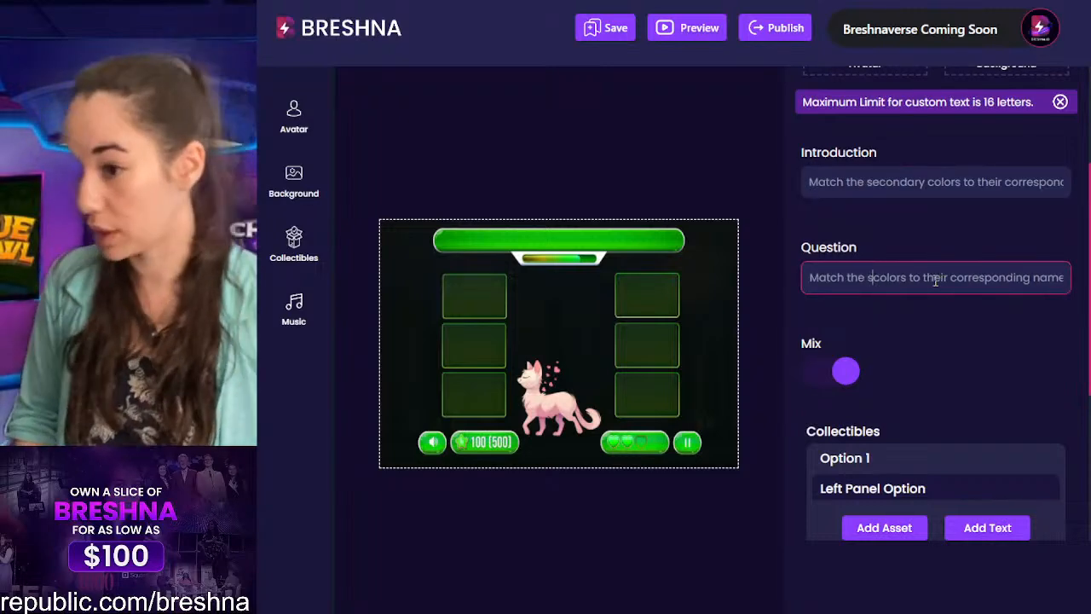
{"action": "type", "text": "eco"}
{"action": "type", "text": "ndary"}
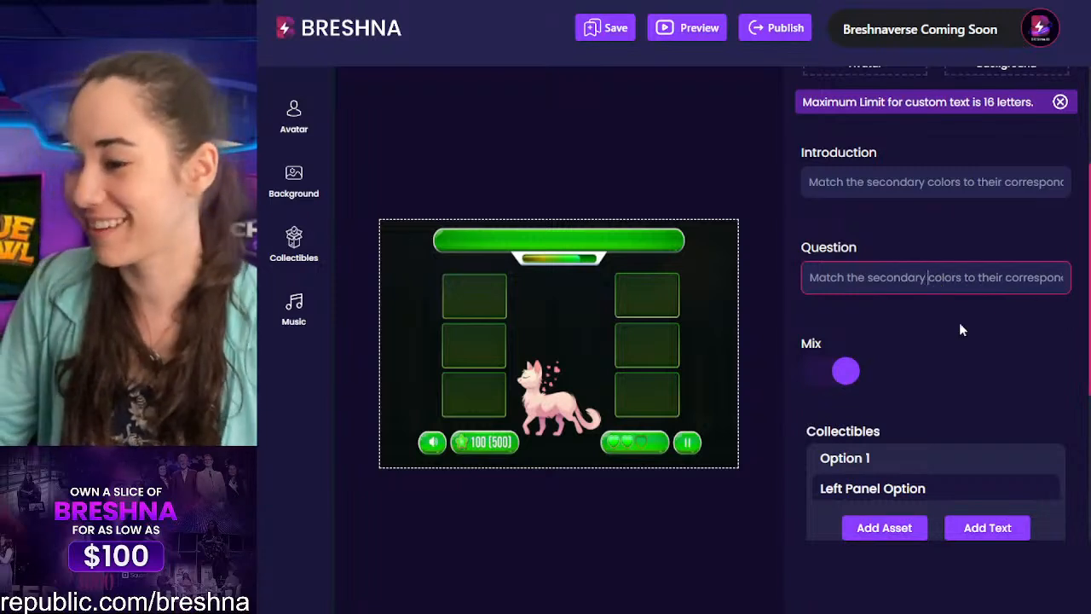
{"action": "left_click", "coordinate": [962, 332]}
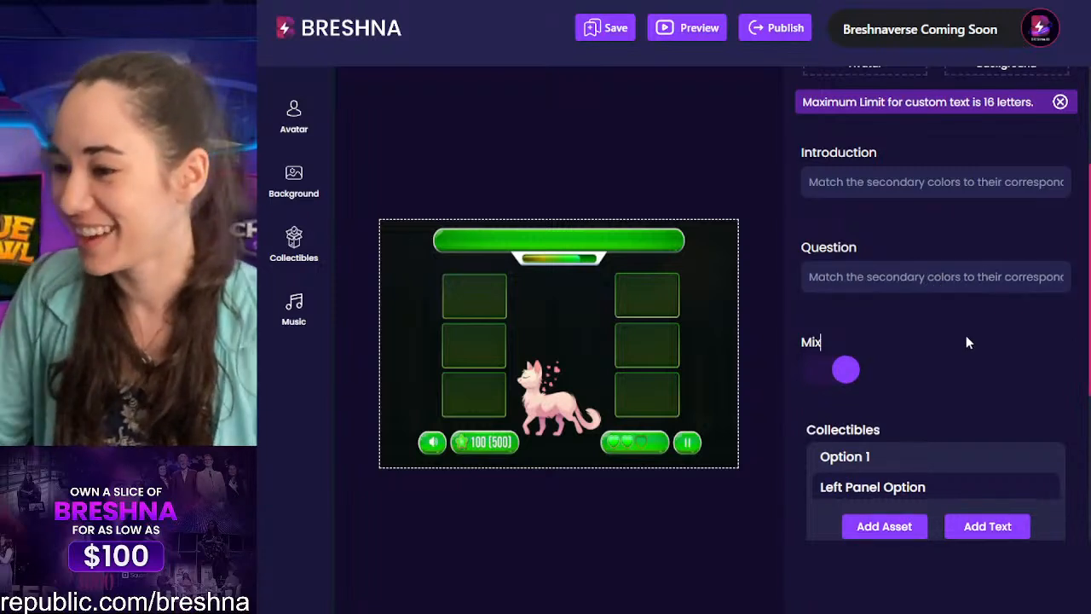
Step: Change the avatar of Question 2 to the sitting pink cat
{"action": "scroll", "coordinate": [965, 335], "scroll_direction": "up", "scroll_amount": 2}
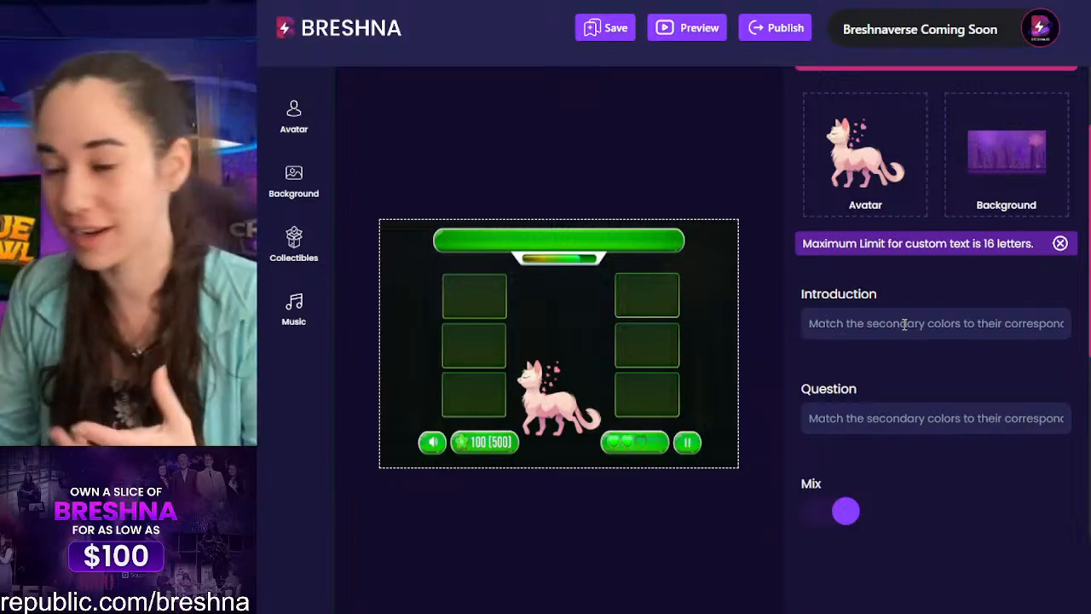
{"action": "scroll", "coordinate": [791, 337], "scroll_direction": "down", "scroll_amount": 2}
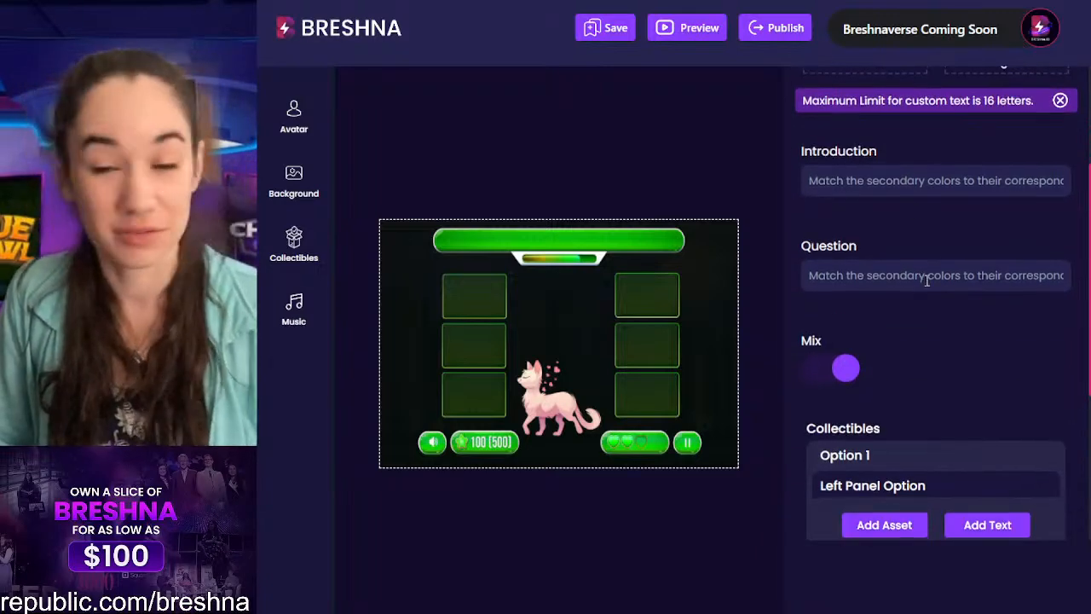
{"action": "scroll", "coordinate": [927, 273], "scroll_direction": "down", "scroll_amount": 4}
{"action": "scroll", "coordinate": [927, 281], "scroll_direction": "up", "scroll_amount": 1}
{"action": "scroll", "coordinate": [927, 280], "scroll_direction": "up", "scroll_amount": 6}
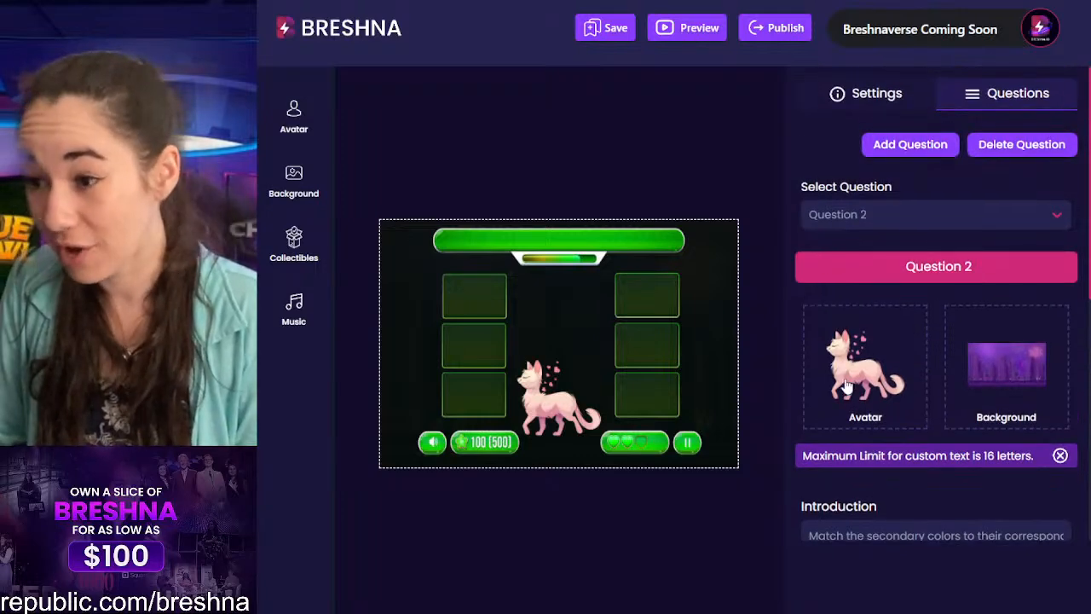
{"action": "left_click", "coordinate": [846, 388]}
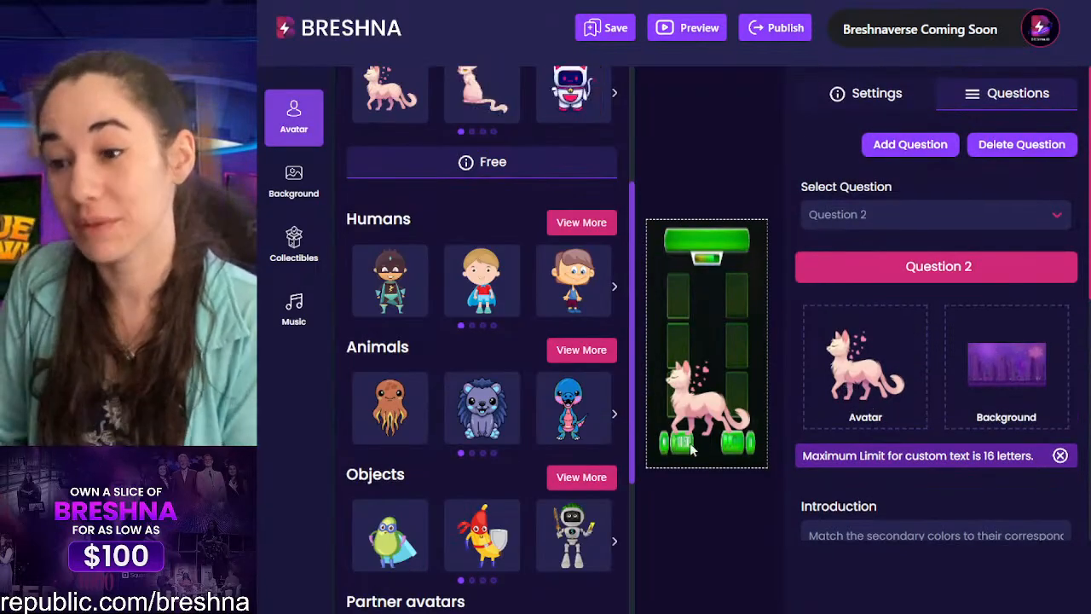
{"action": "left_click", "coordinate": [466, 100]}
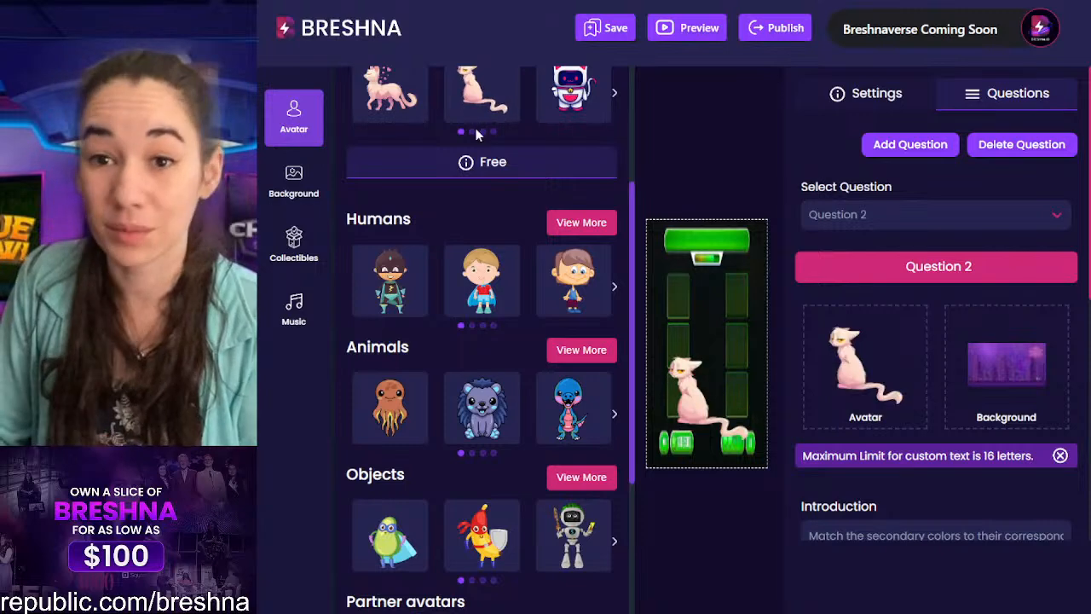
{"action": "left_click", "coordinate": [845, 242]}
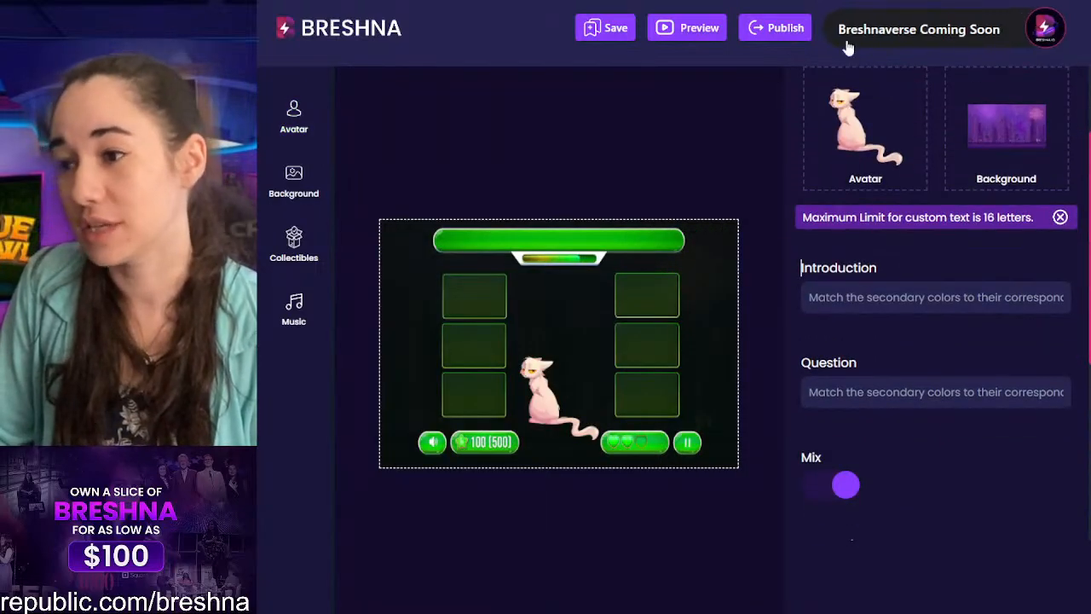
Step: Browse the full collection of free backgrounds for Question 2
{"action": "scroll", "coordinate": [896, 186], "scroll_direction": "up", "scroll_amount": 5}
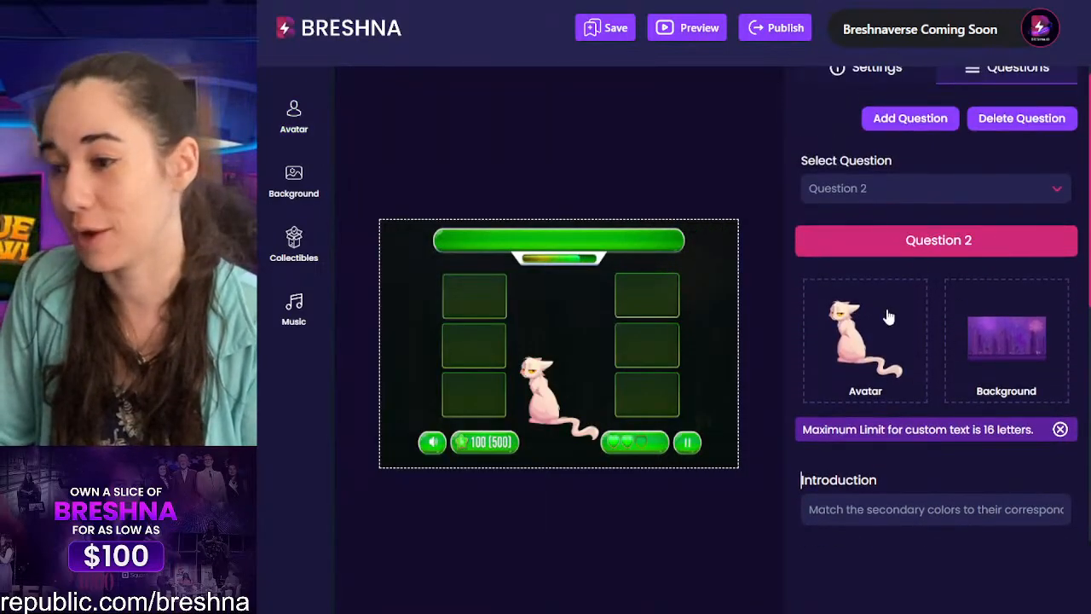
{"action": "left_click", "coordinate": [978, 345]}
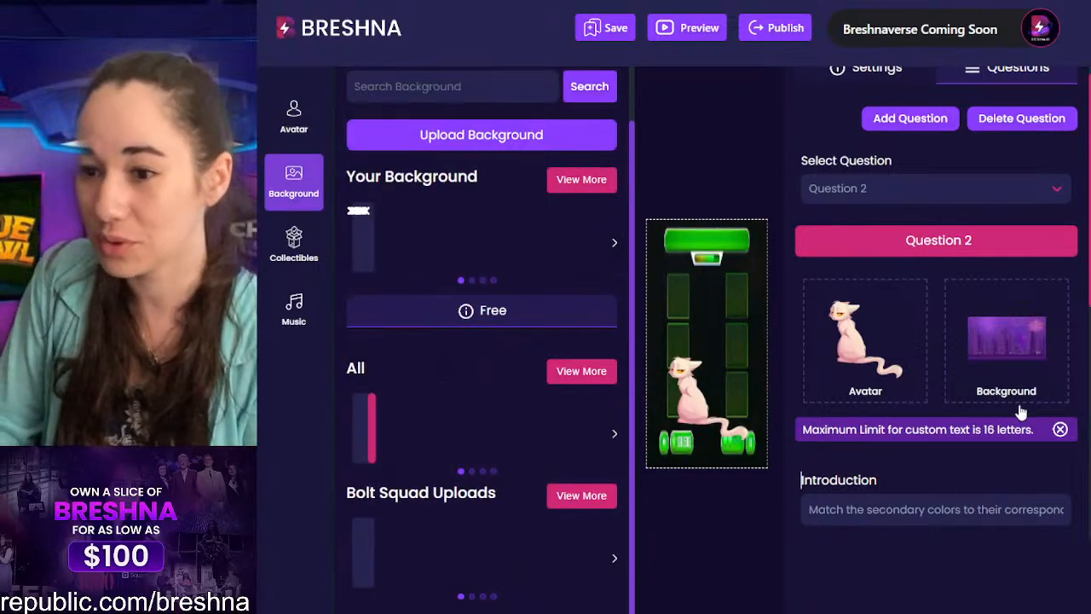
{"action": "scroll", "coordinate": [411, 463], "scroll_direction": "down", "scroll_amount": 1}
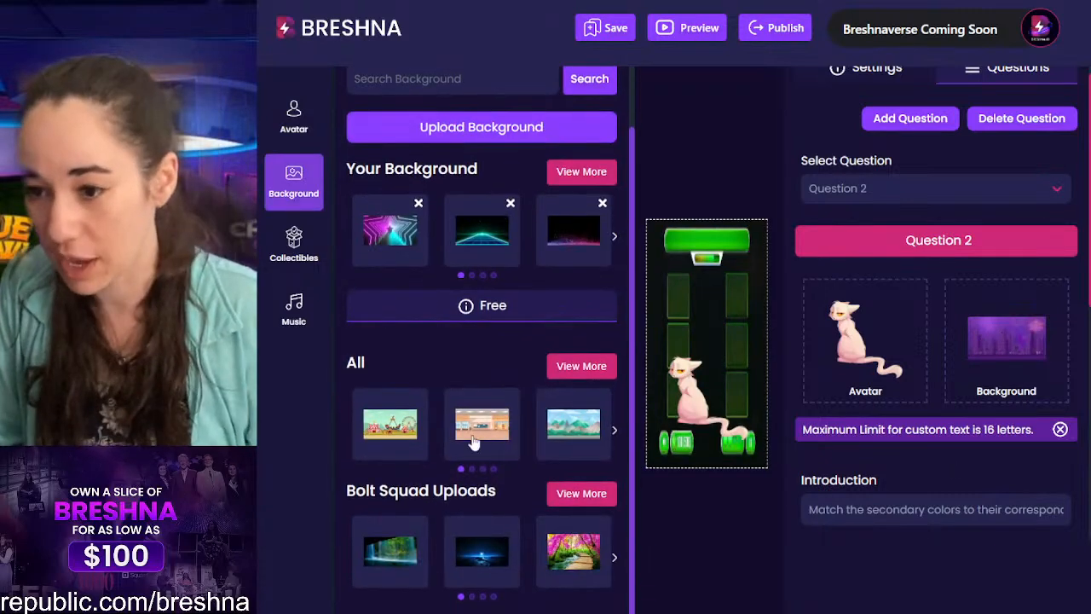
{"action": "left_click", "coordinate": [599, 365]}
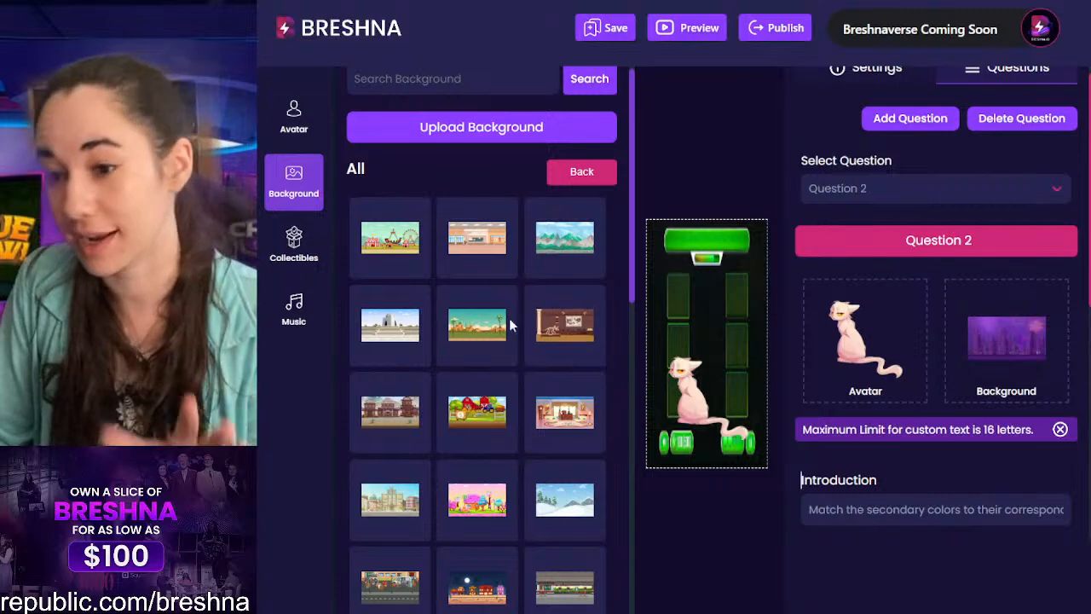
{"action": "scroll", "coordinate": [504, 328], "scroll_direction": "down", "scroll_amount": 3}
{"action": "scroll", "coordinate": [503, 328], "scroll_direction": "down", "scroll_amount": 1}
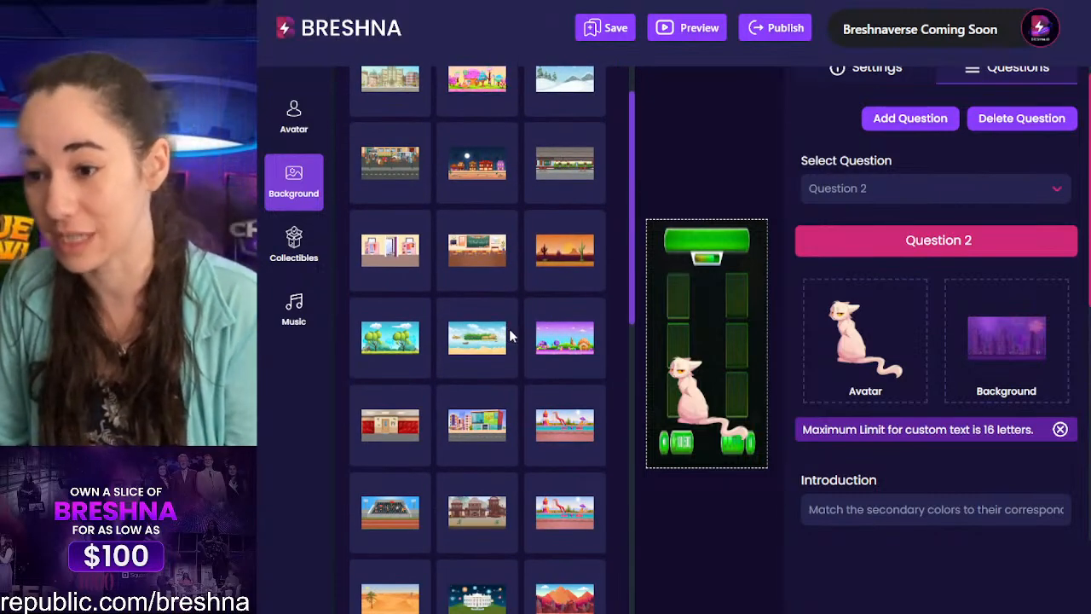
{"action": "scroll", "coordinate": [510, 336], "scroll_direction": "down", "scroll_amount": 2}
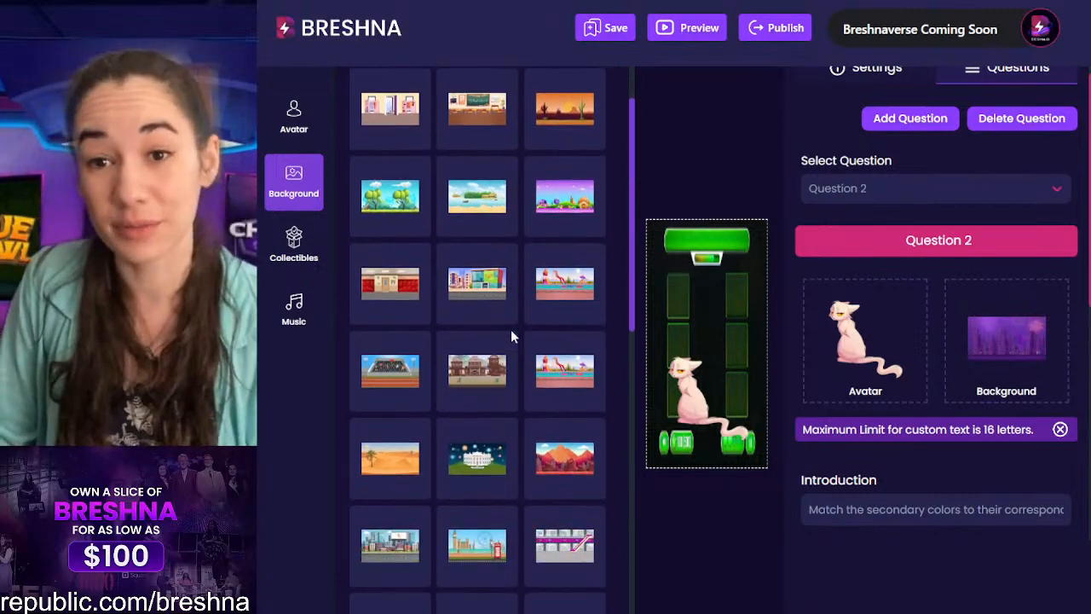
{"action": "scroll", "coordinate": [511, 336], "scroll_direction": "down", "scroll_amount": 6}
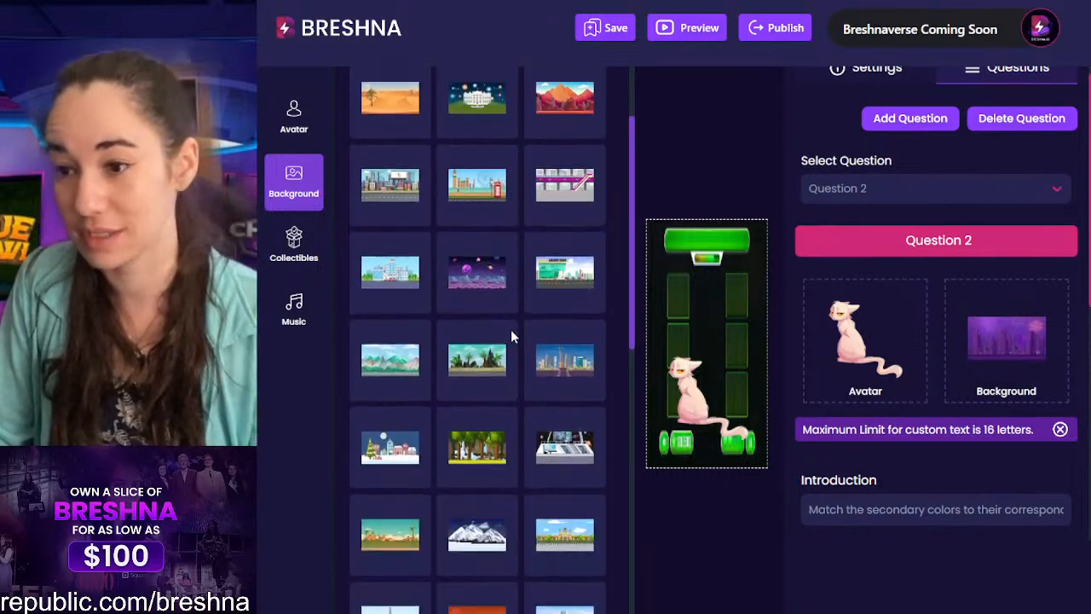
{"action": "scroll", "coordinate": [407, 336], "scroll_direction": "down", "scroll_amount": 2}
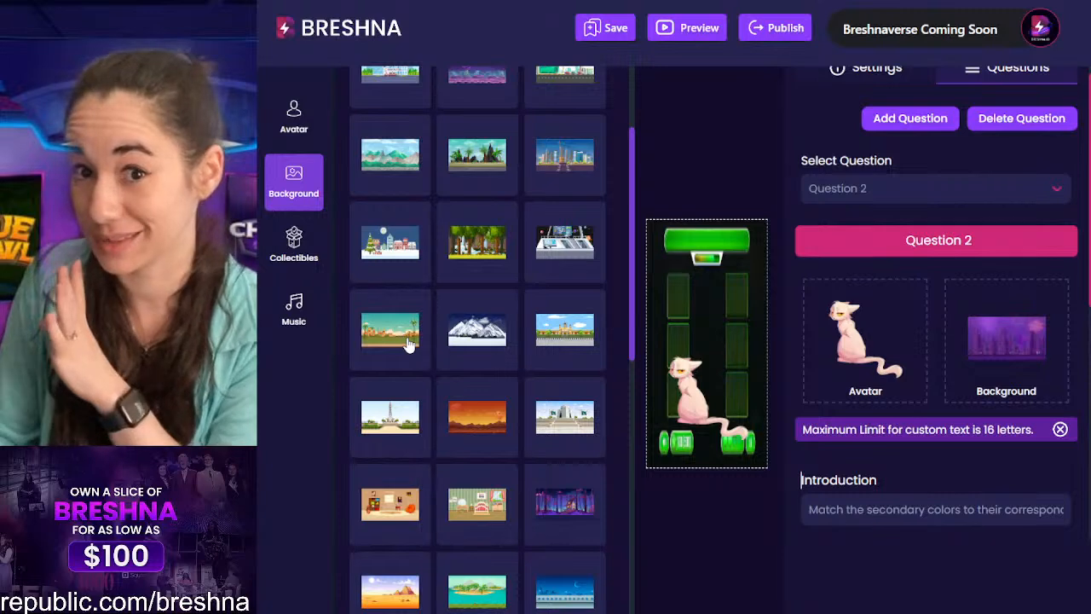
{"action": "scroll", "coordinate": [440, 362], "scroll_direction": "down", "scroll_amount": 1}
{"action": "scroll", "coordinate": [441, 363], "scroll_direction": "down", "scroll_amount": 1}
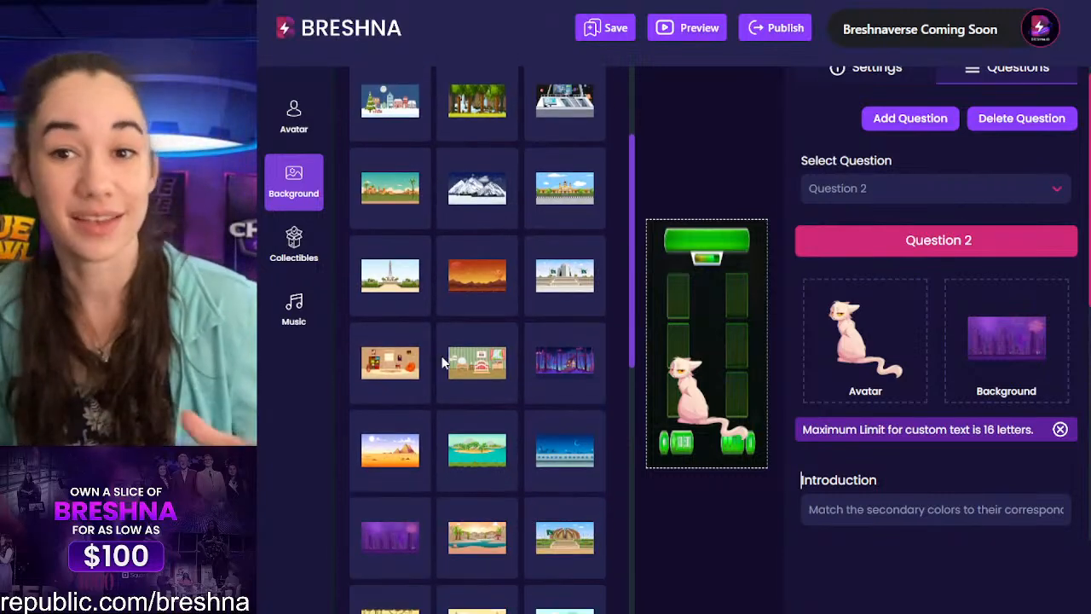
{"action": "scroll", "coordinate": [441, 363], "scroll_direction": "down", "scroll_amount": 2}
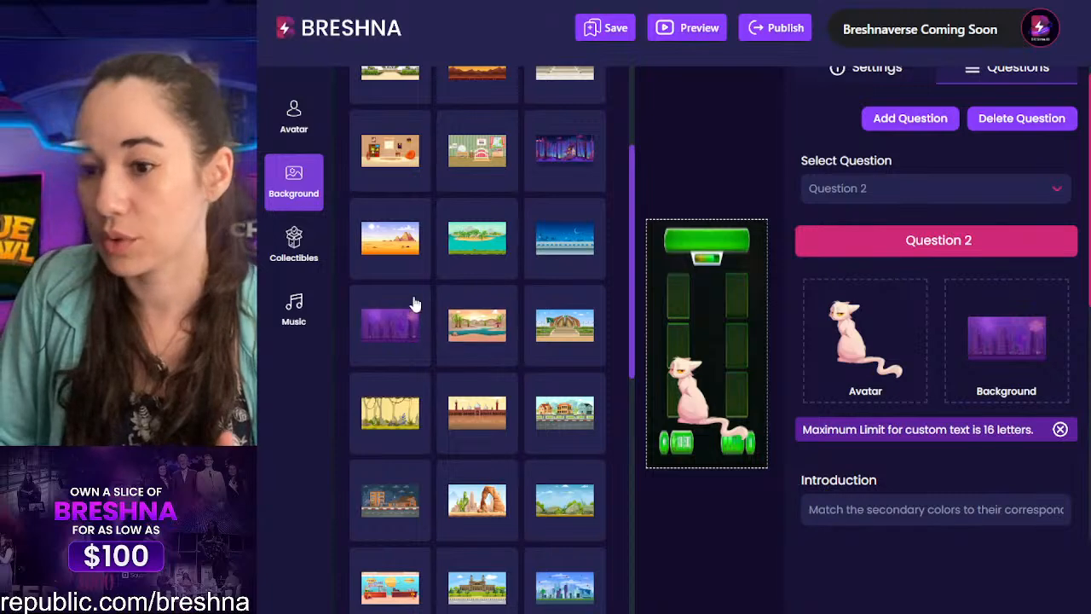
{"action": "scroll", "coordinate": [981, 349], "scroll_direction": "up", "scroll_amount": 1}
Step: Switch to Question 1 and change its background to the blue night scene with the crescent moon
{"action": "left_click", "coordinate": [831, 209]}
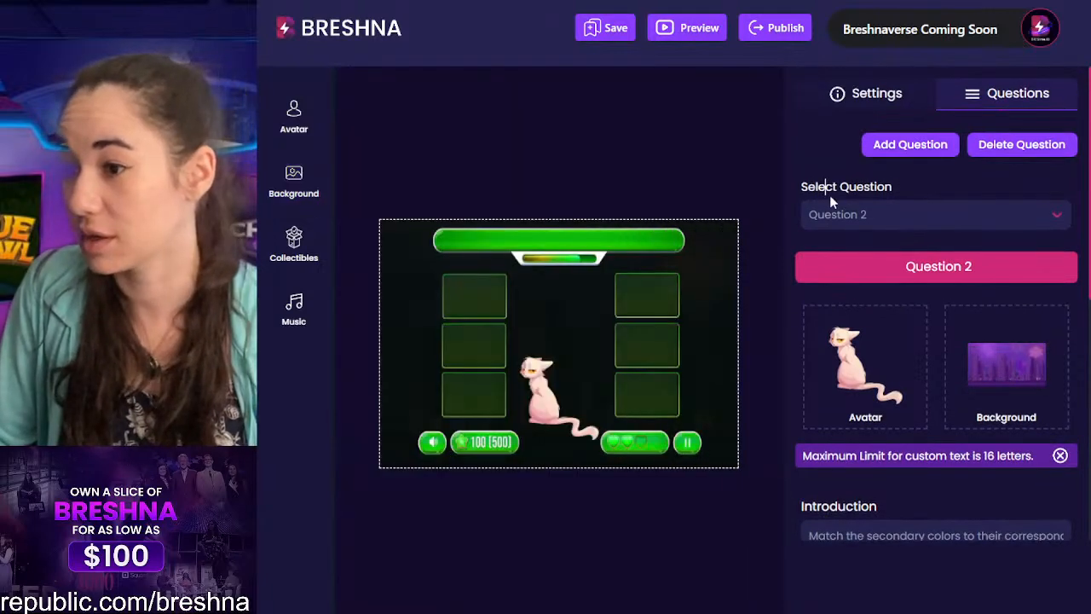
{"action": "left_click", "coordinate": [883, 249]}
{"action": "left_click", "coordinate": [1023, 384]}
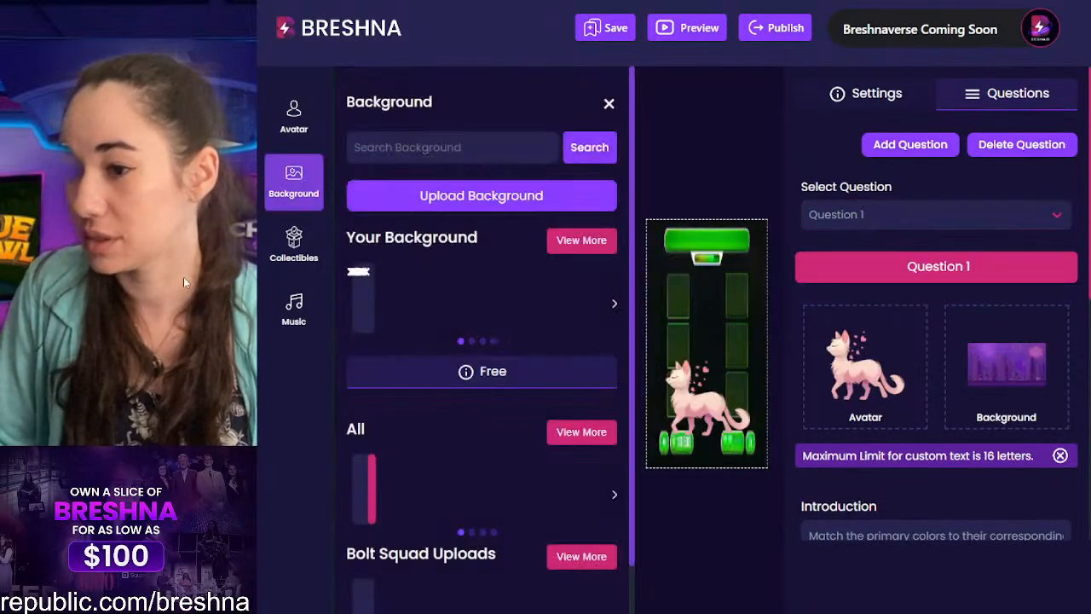
{"action": "left_click", "coordinate": [579, 435]}
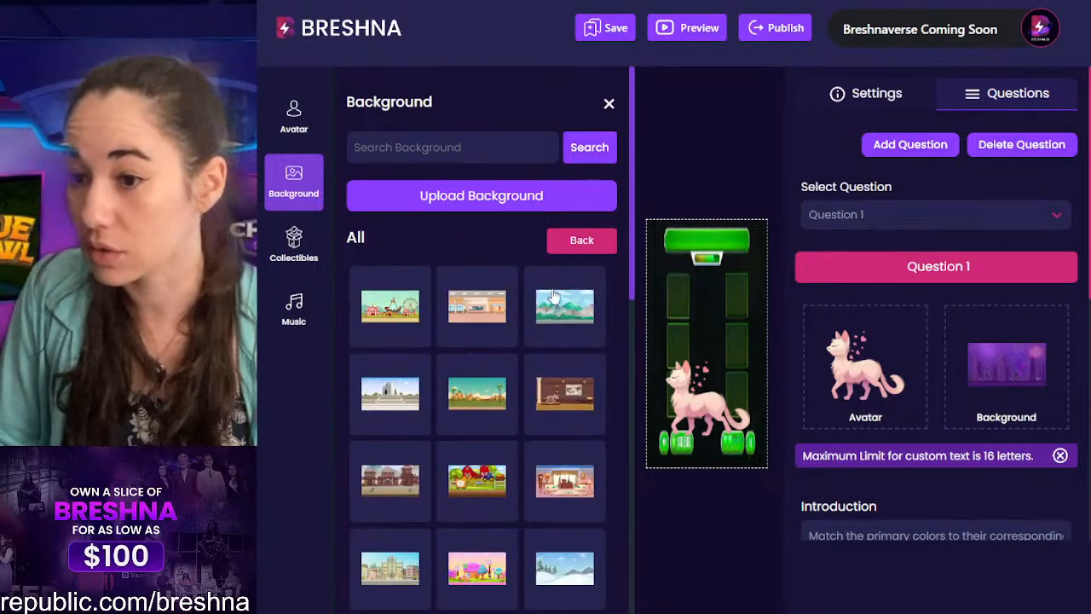
{"action": "scroll", "coordinate": [556, 290], "scroll_direction": "down", "scroll_amount": 5}
{"action": "scroll", "coordinate": [554, 296], "scroll_direction": "down", "scroll_amount": 8}
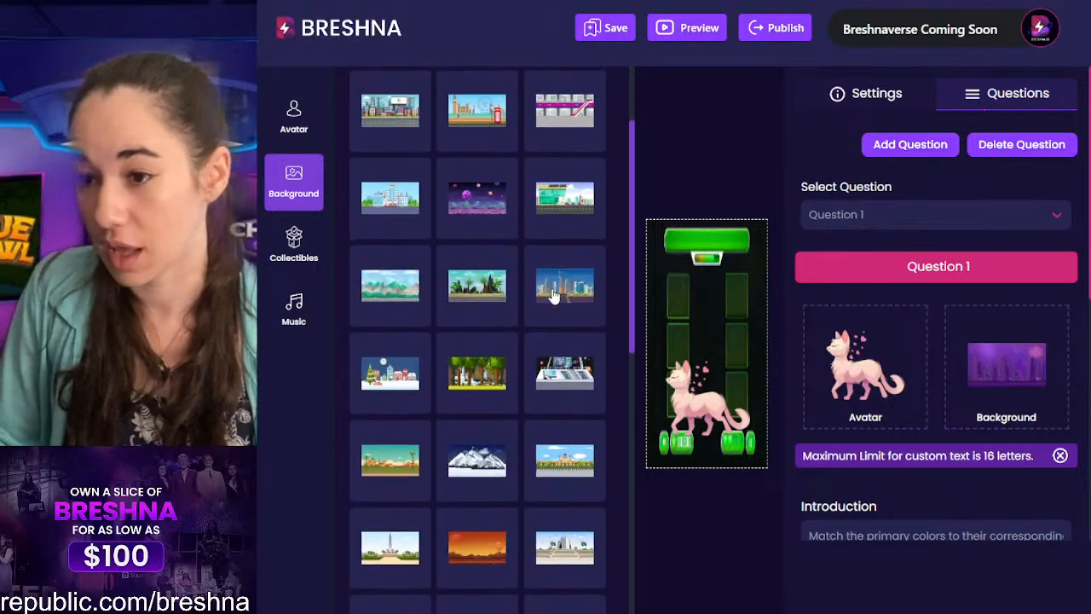
{"action": "scroll", "coordinate": [552, 295], "scroll_direction": "down", "scroll_amount": 1}
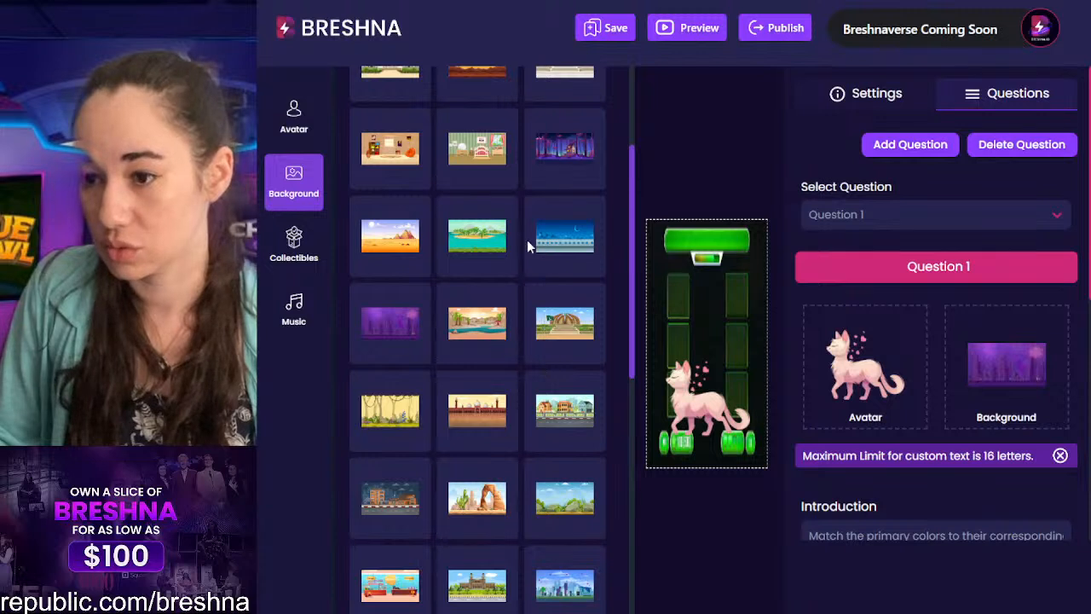
{"action": "left_click", "coordinate": [550, 245]}
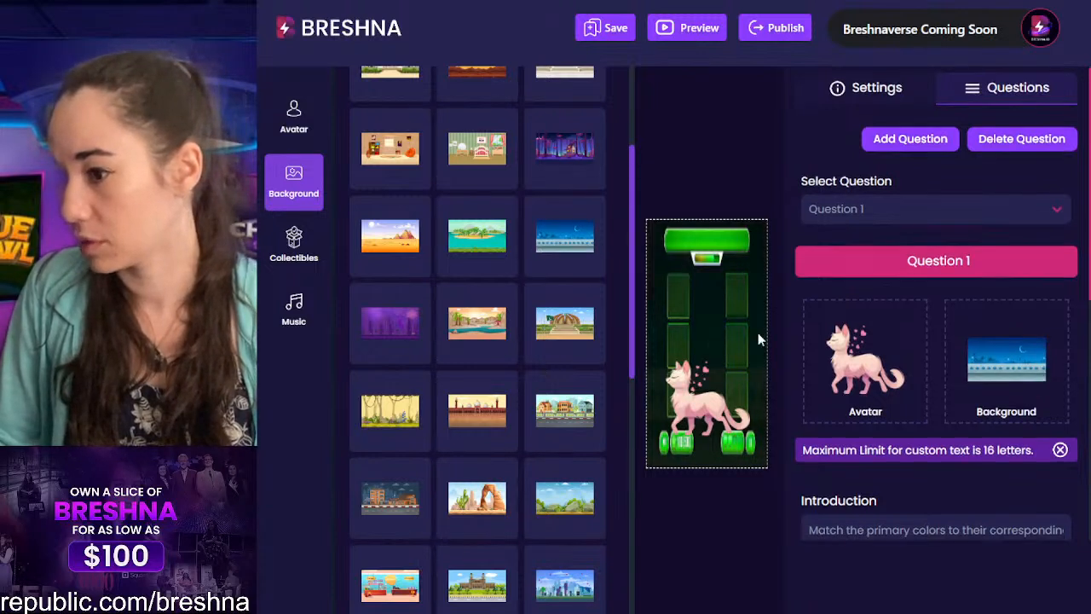
{"action": "scroll", "coordinate": [937, 290], "scroll_direction": "down", "scroll_amount": 3}
{"action": "left_click", "coordinate": [1023, 251]}
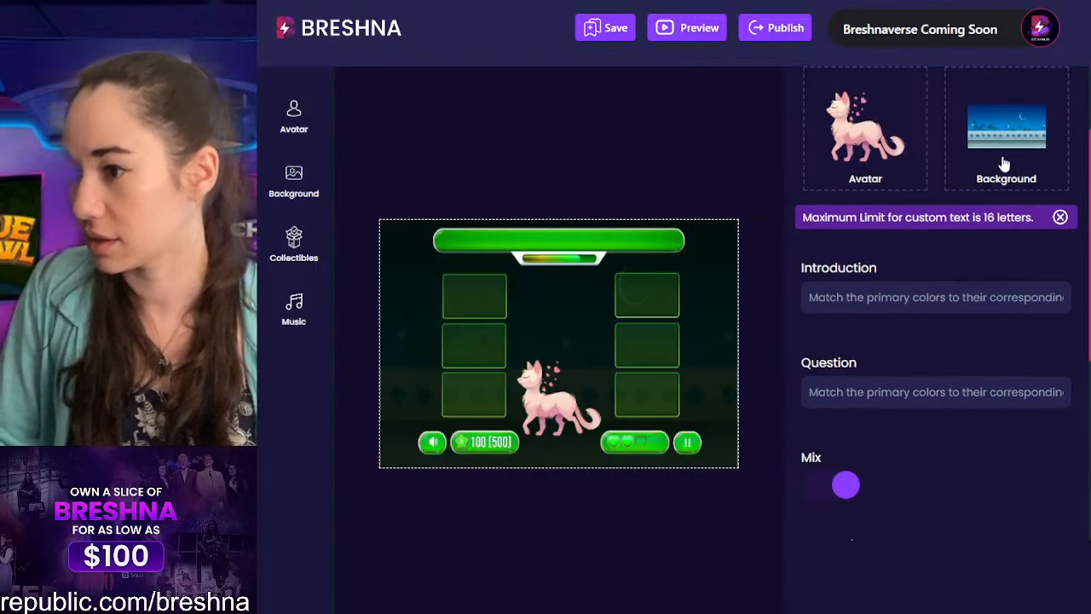
Step: Switch to Question 2 and remove the word "corresponding" from its question and introduction texts
{"action": "scroll", "coordinate": [1025, 310], "scroll_direction": "up", "scroll_amount": 3}
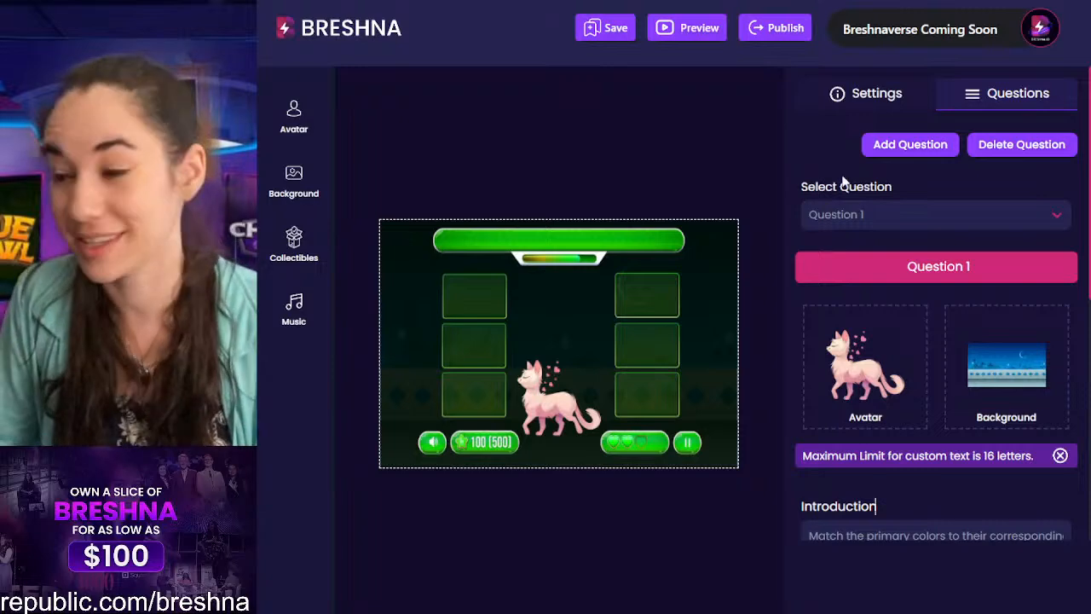
{"action": "left_click", "coordinate": [924, 214]}
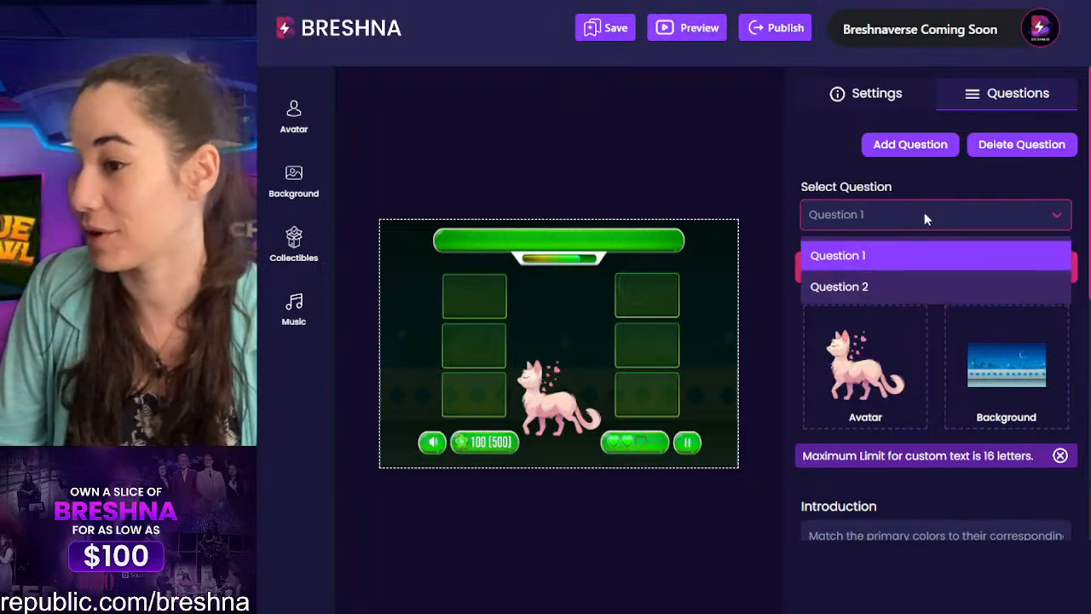
{"action": "left_click", "coordinate": [844, 286]}
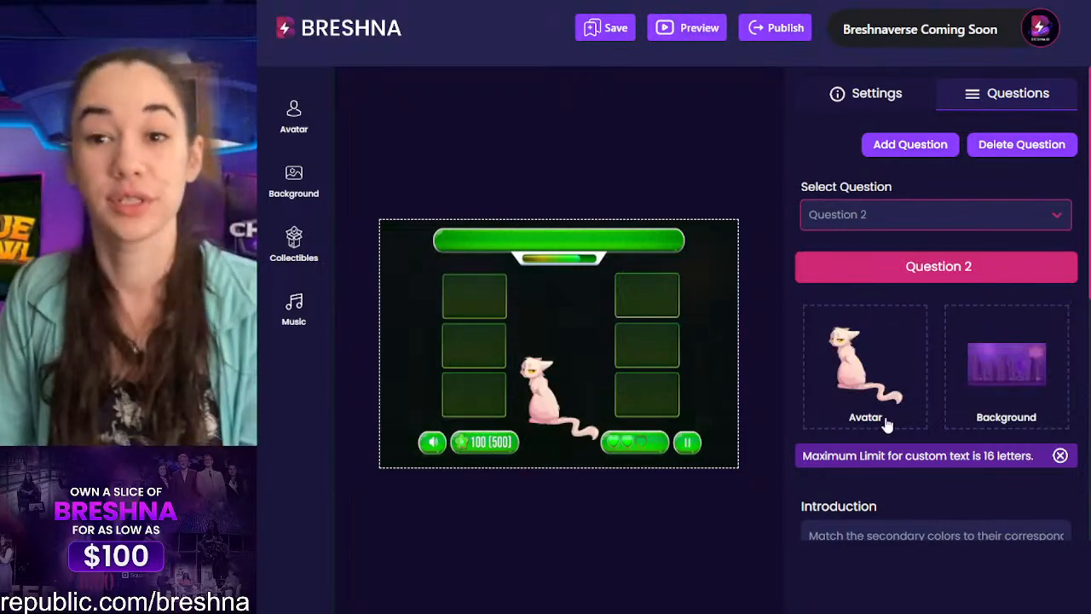
{"action": "scroll", "coordinate": [980, 367], "scroll_direction": "down", "scroll_amount": 5}
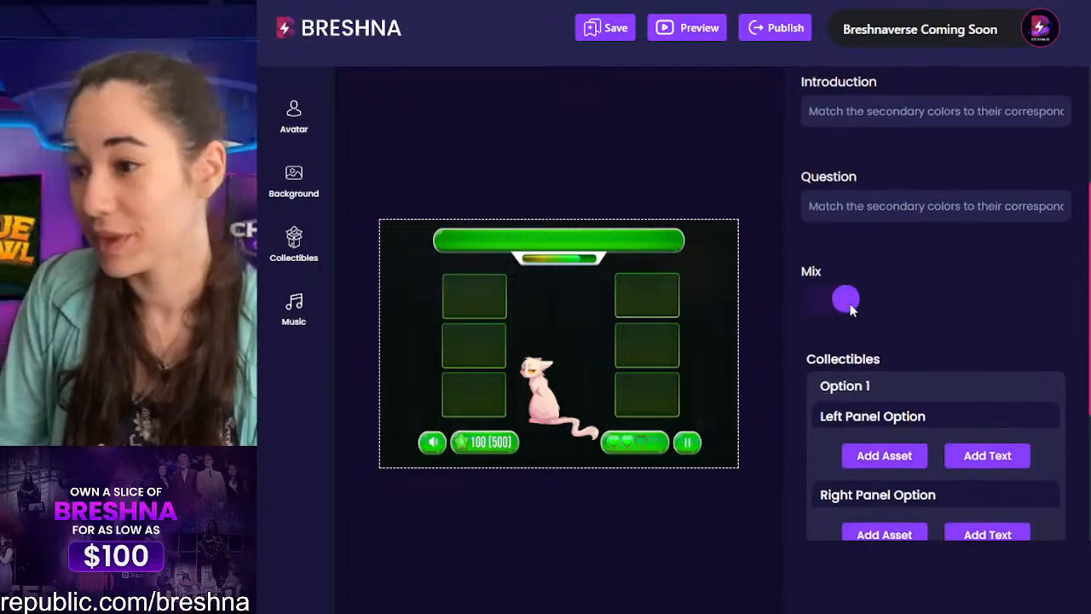
{"action": "left_click_drag", "start_coordinate": [842, 111], "coordinate": [1057, 111]}
{"action": "left_click", "coordinate": [909, 138]}
{"action": "left_click_drag", "start_coordinate": [857, 113], "coordinate": [1009, 133]}
{"action": "left_click", "coordinate": [848, 146]}
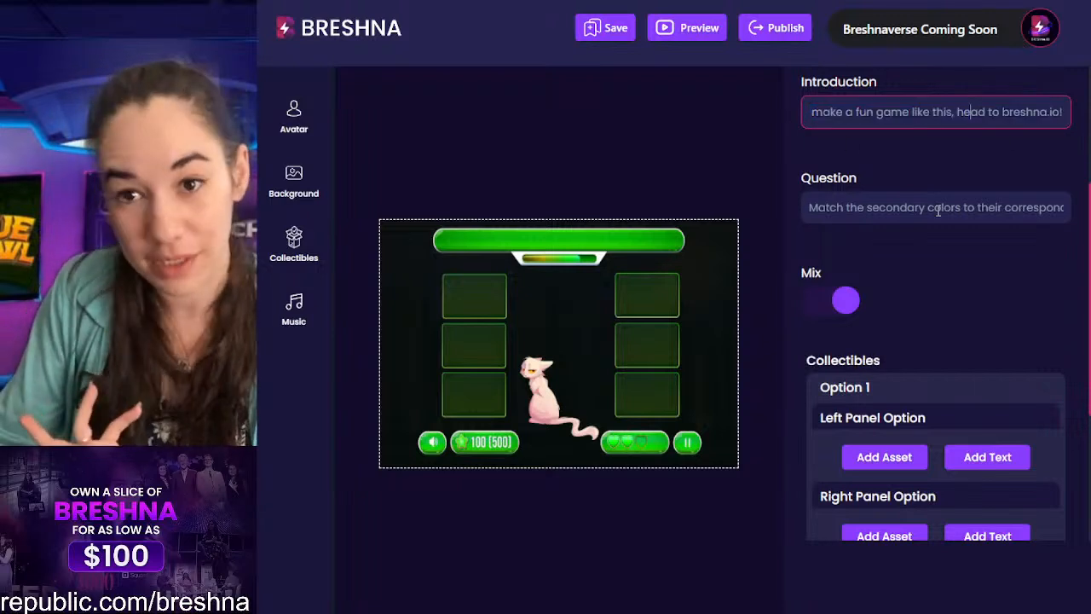
{"action": "left_click_drag", "start_coordinate": [846, 220], "coordinate": [1065, 236]}
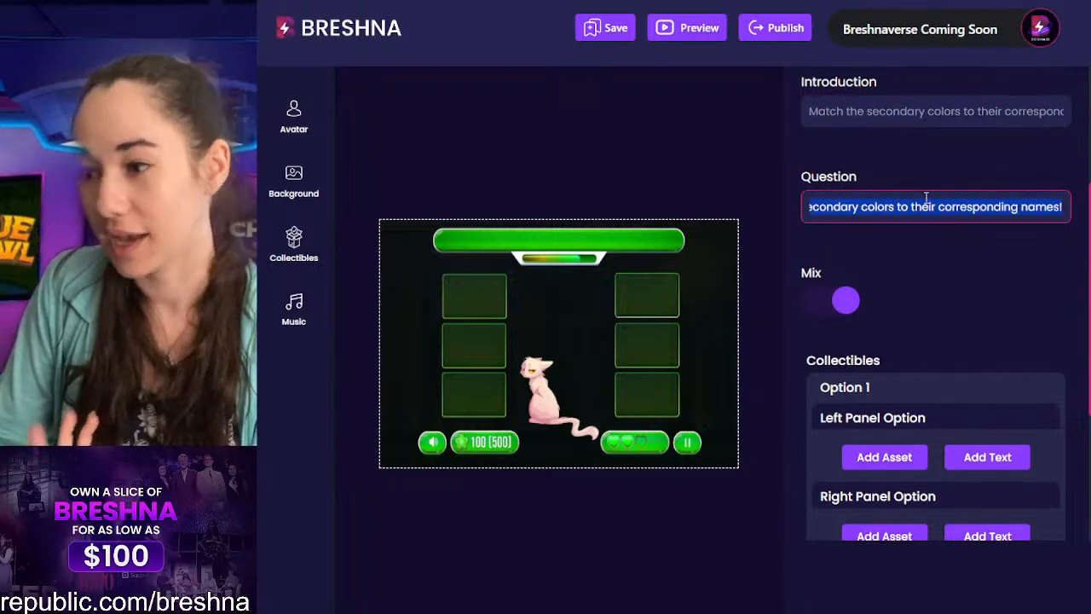
{"action": "left_click", "coordinate": [978, 296]}
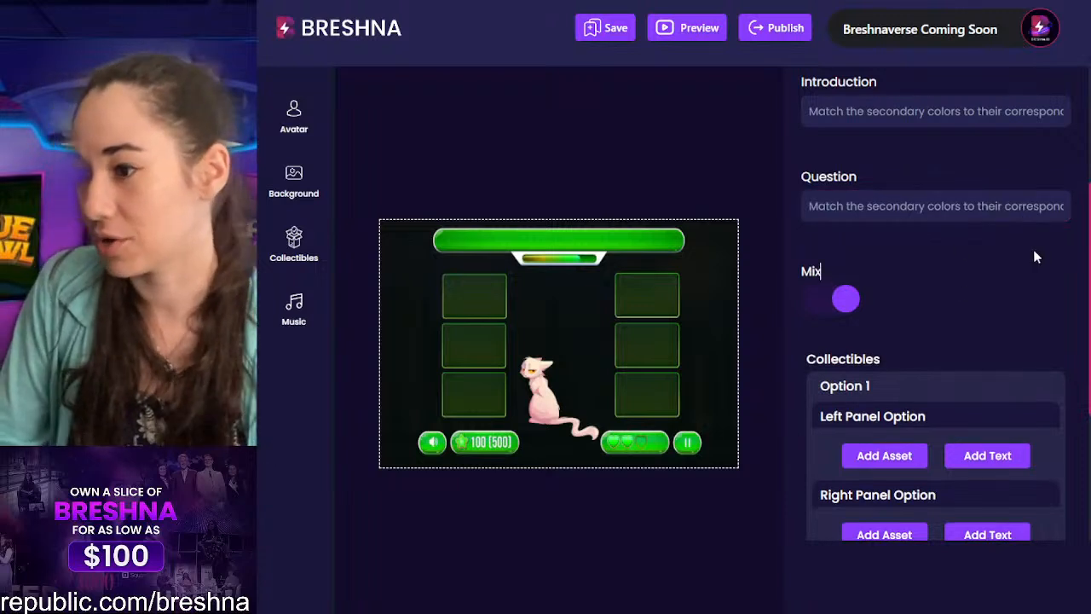
{"action": "double_click", "coordinate": [1037, 210]}
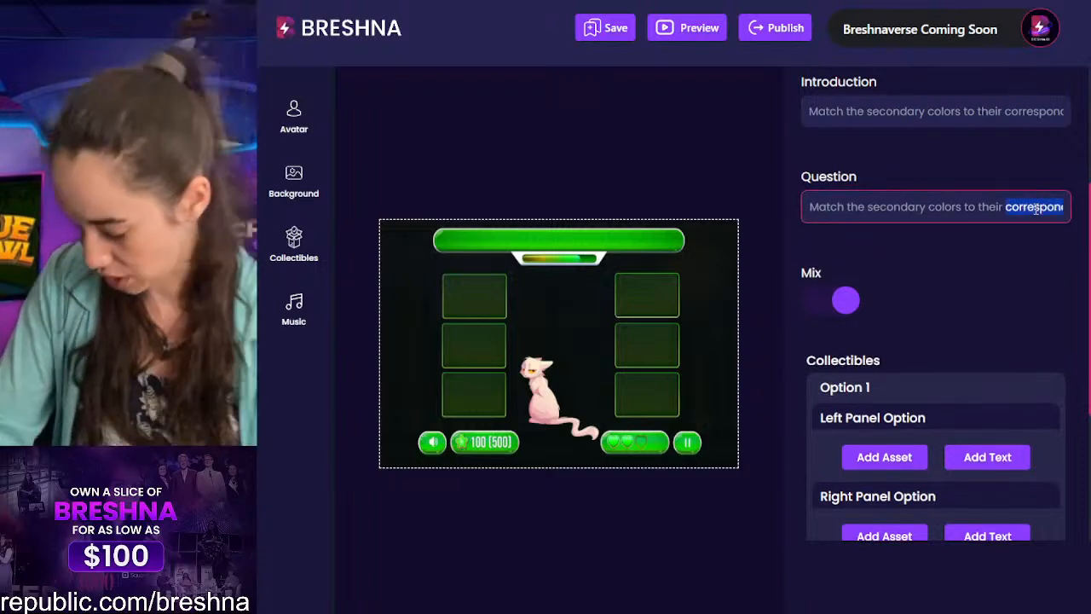
{"action": "key", "text": "BackSpace"}
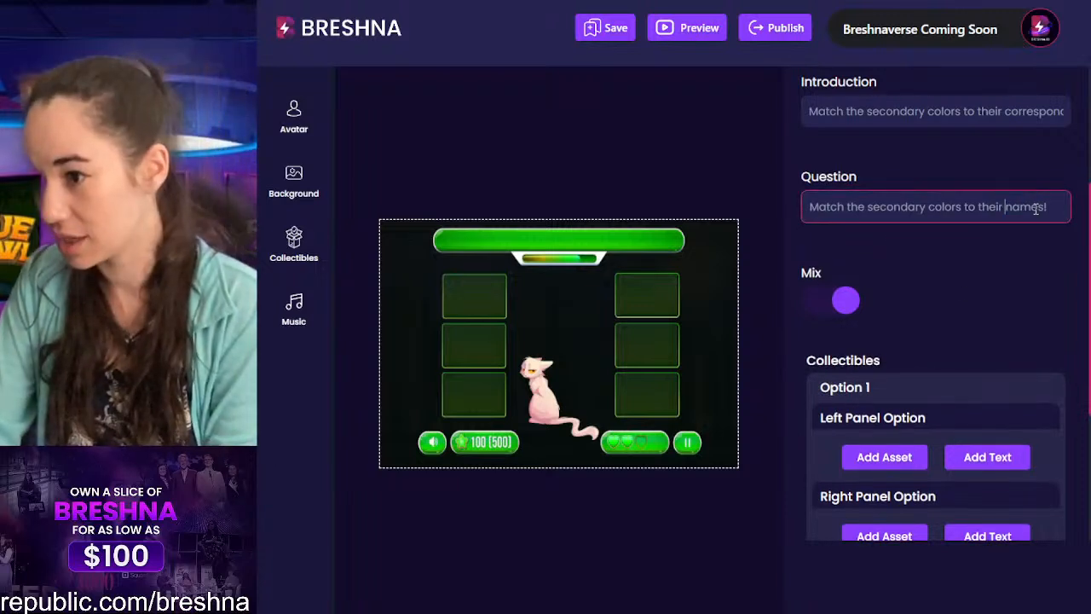
{"action": "double_click", "coordinate": [1027, 118]}
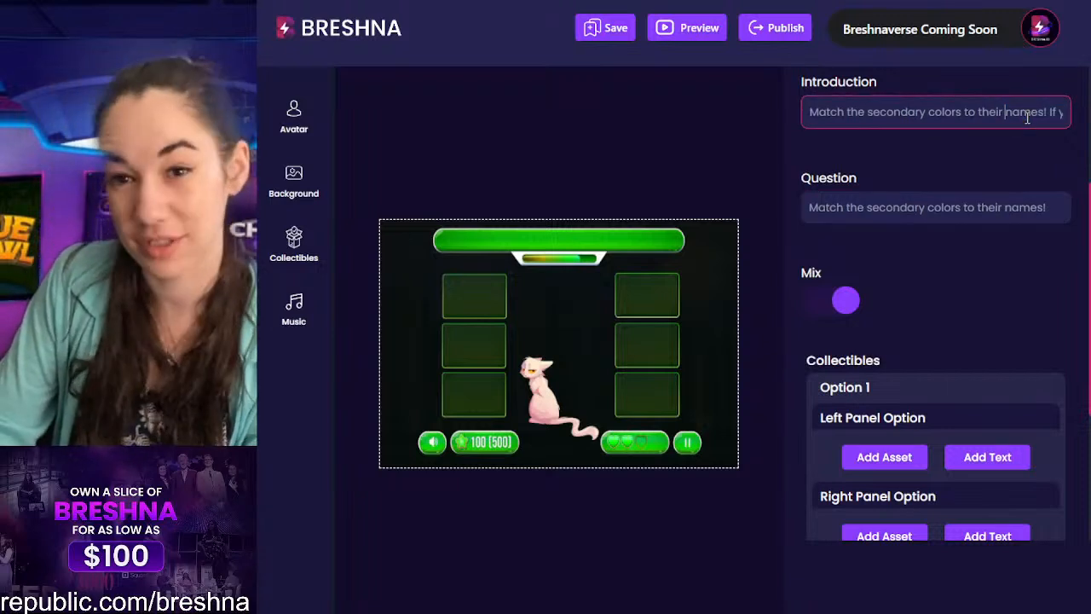
Step: Add the custom text "purple" as the left panel option of Option 1 in Question 2
{"action": "scroll", "coordinate": [980, 278], "scroll_direction": "down", "scroll_amount": 2}
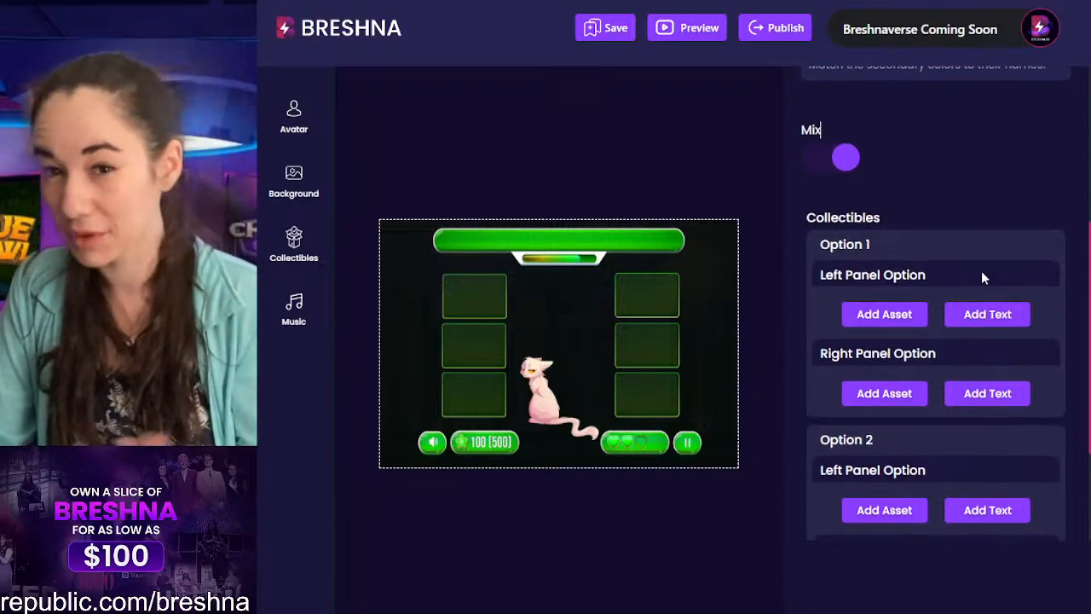
{"action": "scroll", "coordinate": [890, 143], "scroll_direction": "up", "scroll_amount": 1}
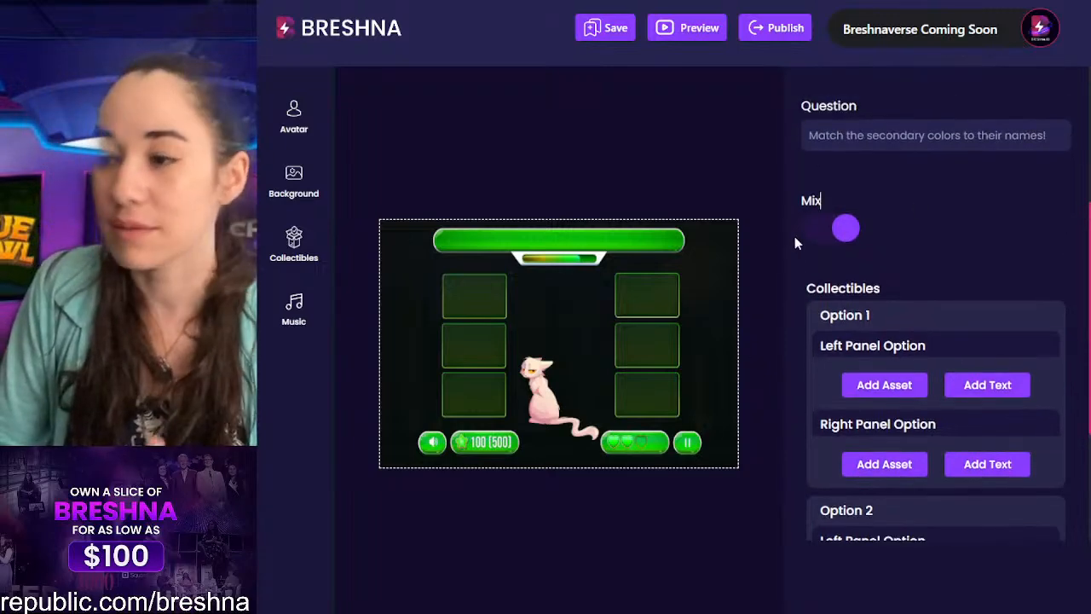
{"action": "scroll", "coordinate": [980, 238], "scroll_direction": "down", "scroll_amount": 2}
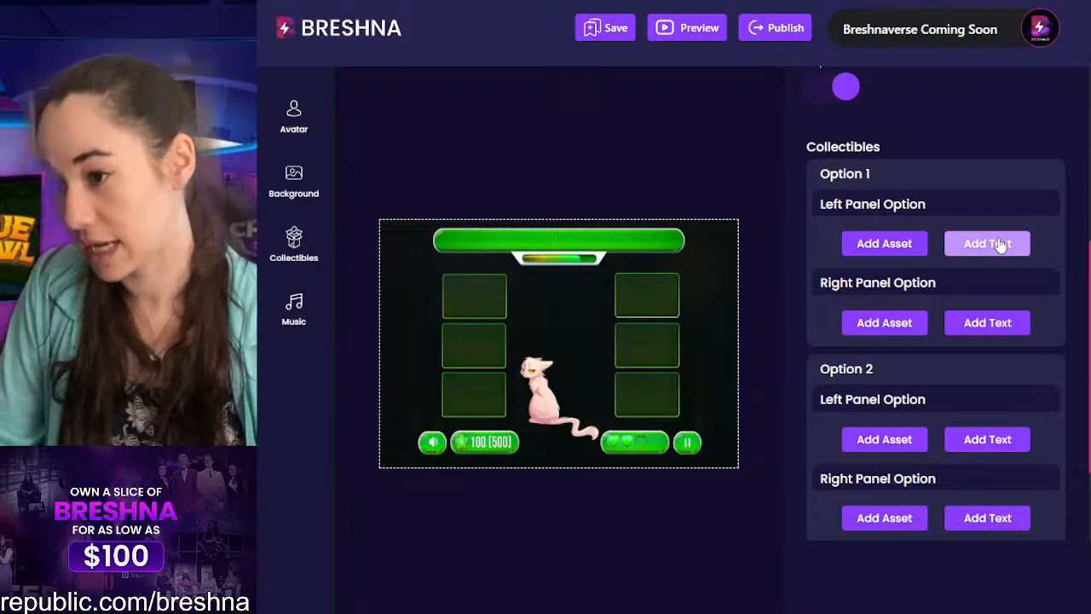
{"action": "left_click", "coordinate": [994, 243]}
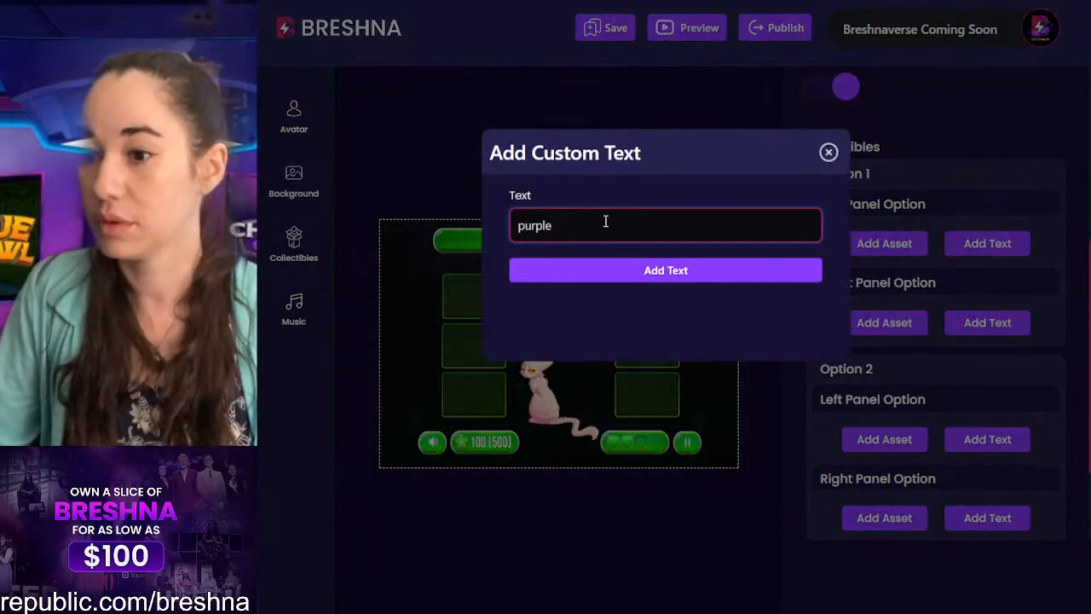
{"action": "left_click", "coordinate": [543, 273]}
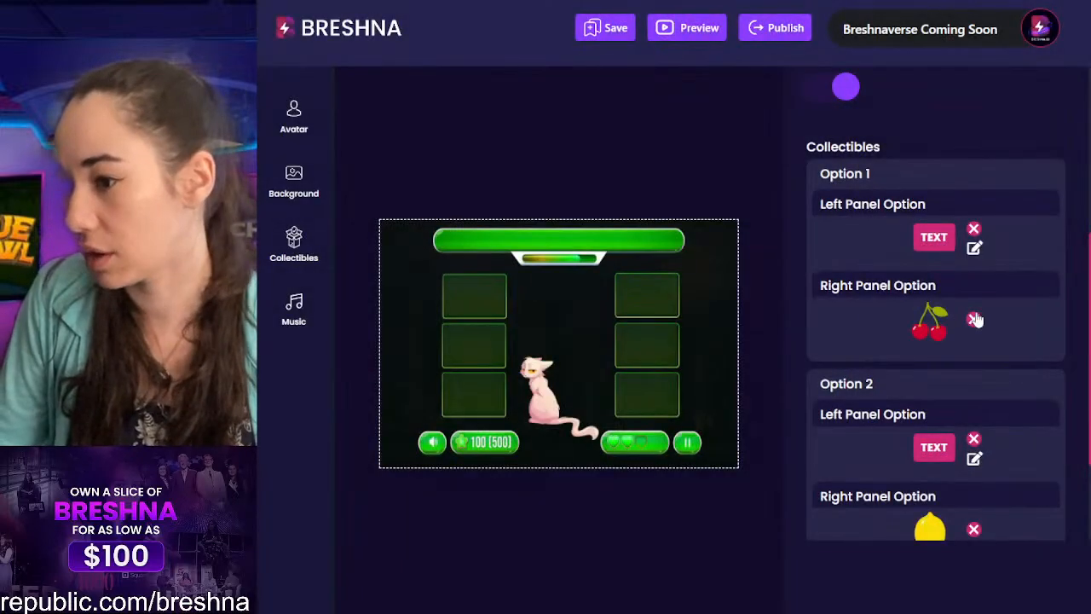
Step: Compare the collectibles of Question 1 with those of Question 2 and check the custom text of Question 2's Option 1
{"action": "scroll", "coordinate": [974, 318], "scroll_direction": "up", "scroll_amount": 6}
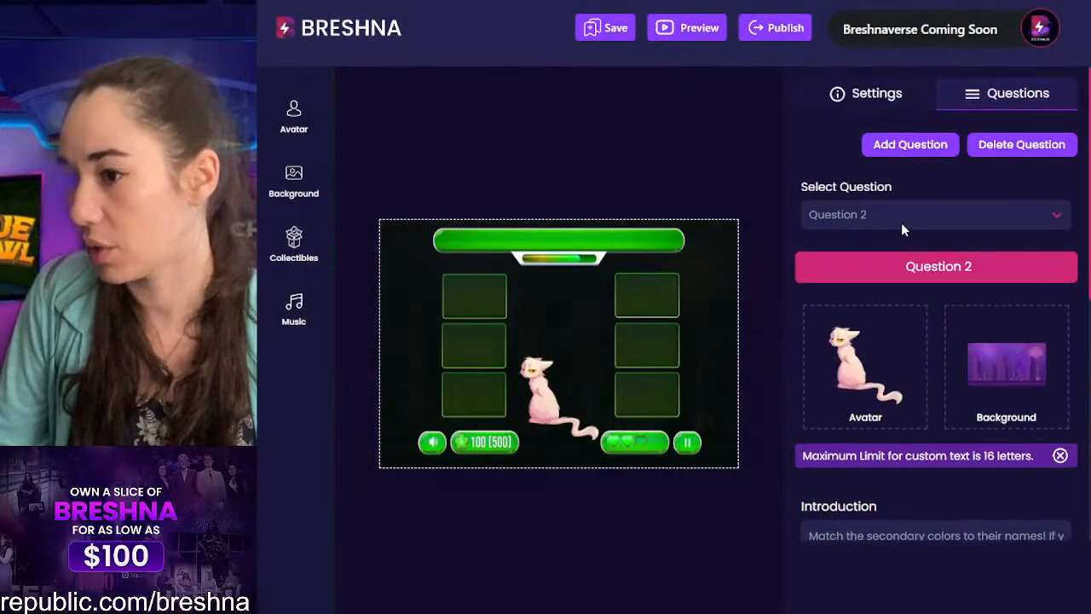
{"action": "left_click", "coordinate": [901, 222]}
{"action": "left_click", "coordinate": [900, 246]}
{"action": "scroll", "coordinate": [906, 251], "scroll_direction": "down", "scroll_amount": 8}
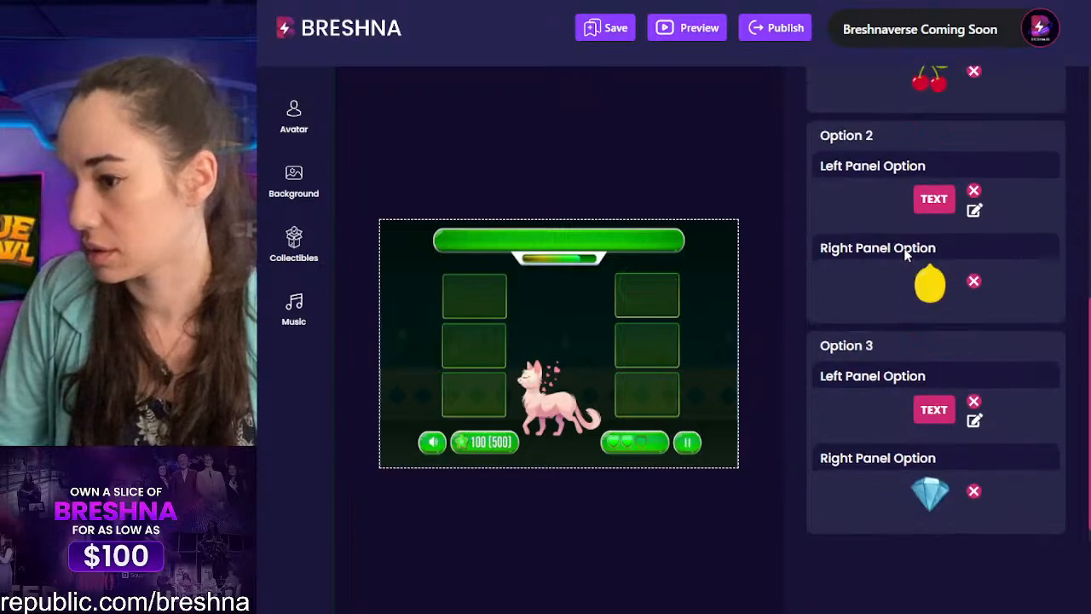
{"action": "scroll", "coordinate": [907, 250], "scroll_direction": "up", "scroll_amount": 8}
{"action": "left_click", "coordinate": [894, 216]}
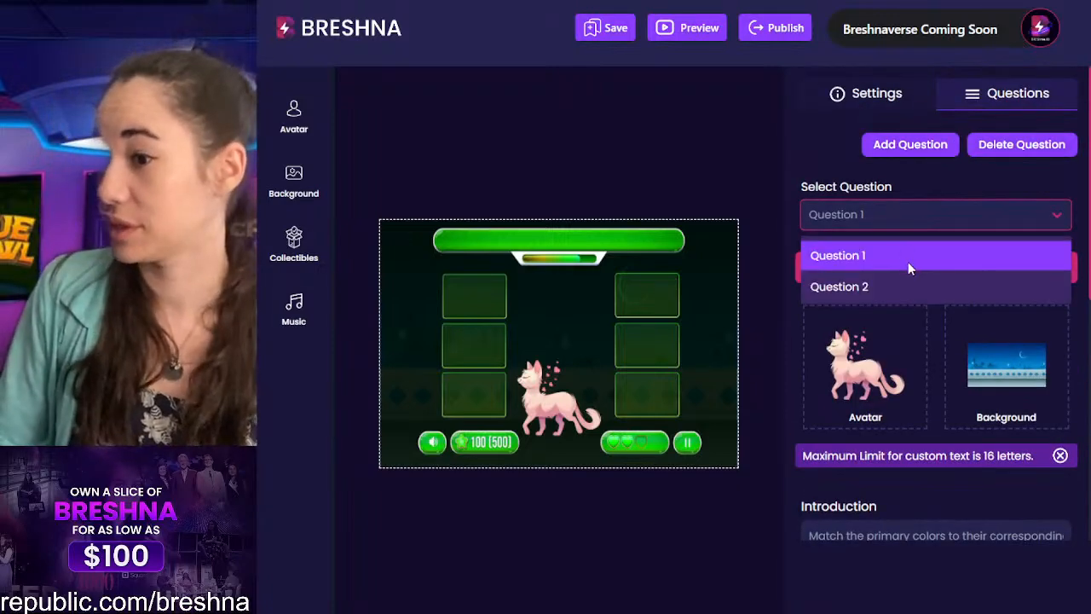
{"action": "left_click", "coordinate": [904, 284]}
{"action": "scroll", "coordinate": [903, 283], "scroll_direction": "down", "scroll_amount": 8}
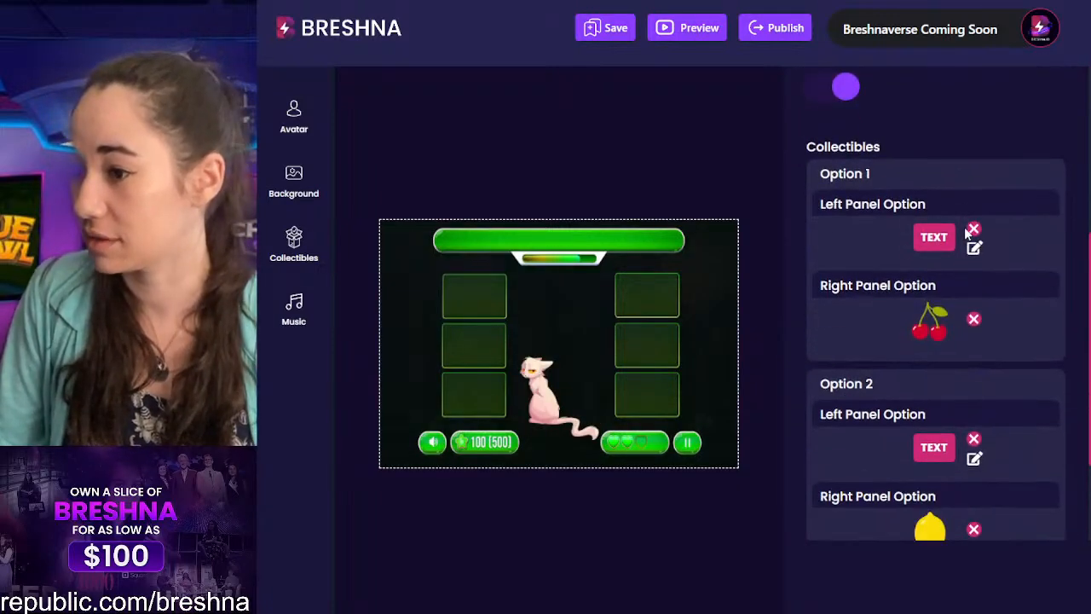
{"action": "left_click", "coordinate": [975, 247]}
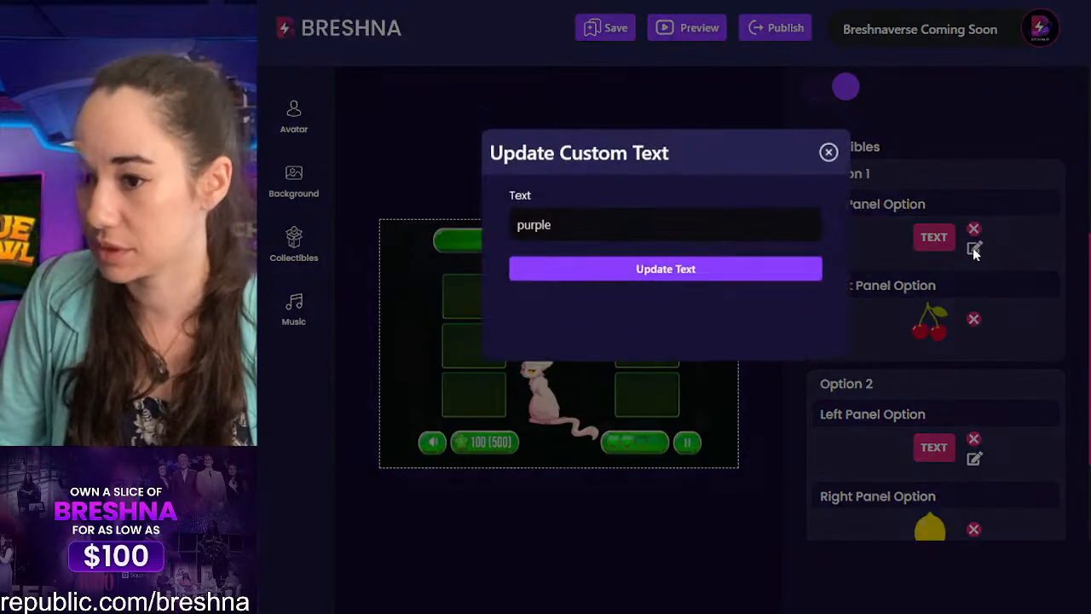
{"action": "left_click", "coordinate": [829, 153]}
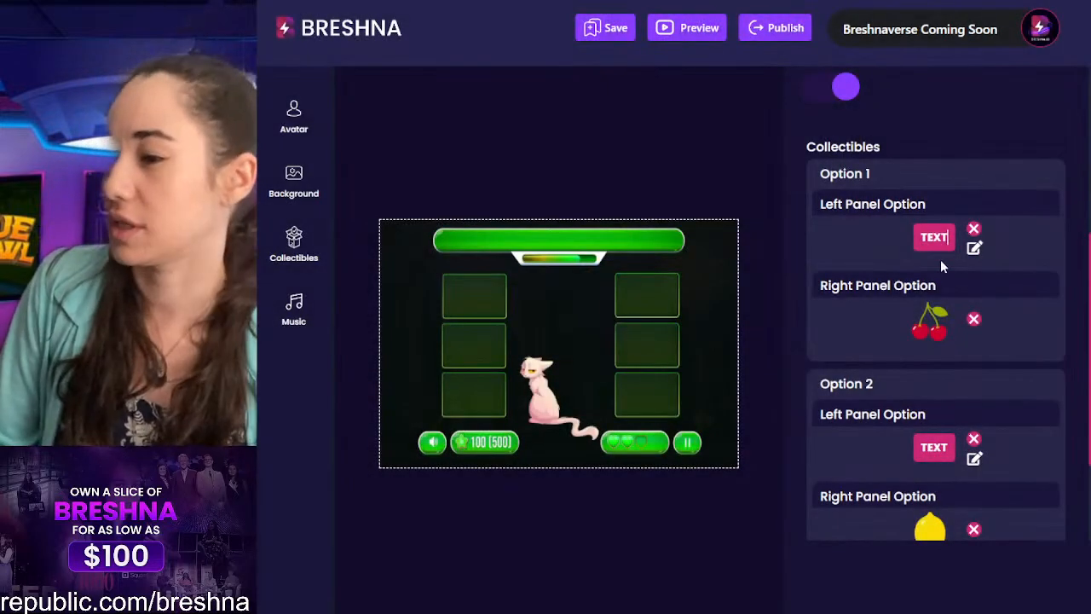
Step: Replace the cherries in the right panel option of Question 2's Option 1 with the purple gem asset
{"action": "left_click", "coordinate": [973, 324]}
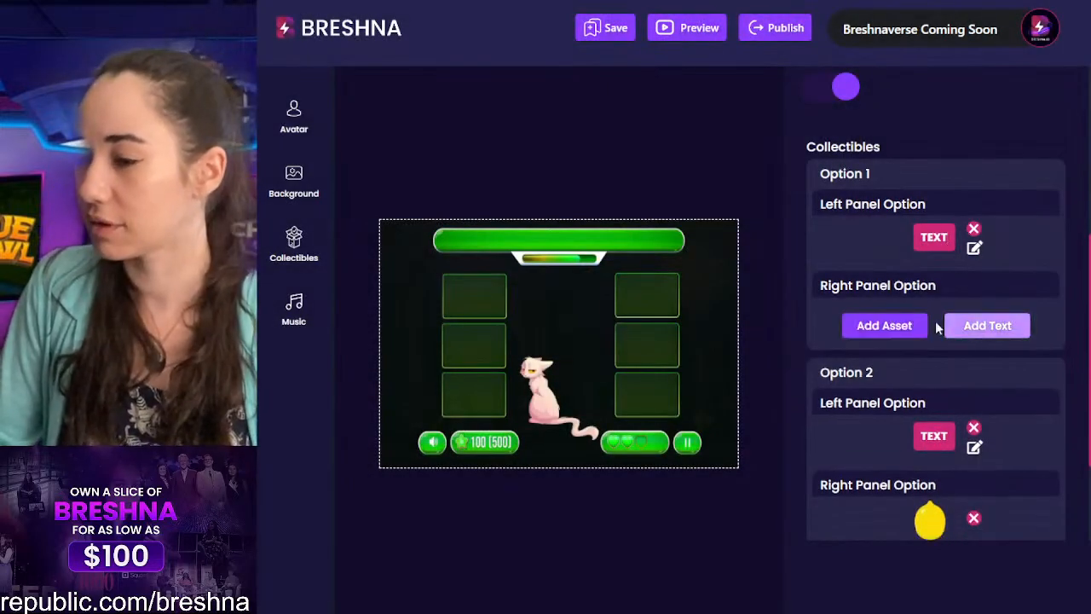
{"action": "left_click", "coordinate": [884, 326]}
{"action": "scroll", "coordinate": [465, 312], "scroll_direction": "down", "scroll_amount": 5}
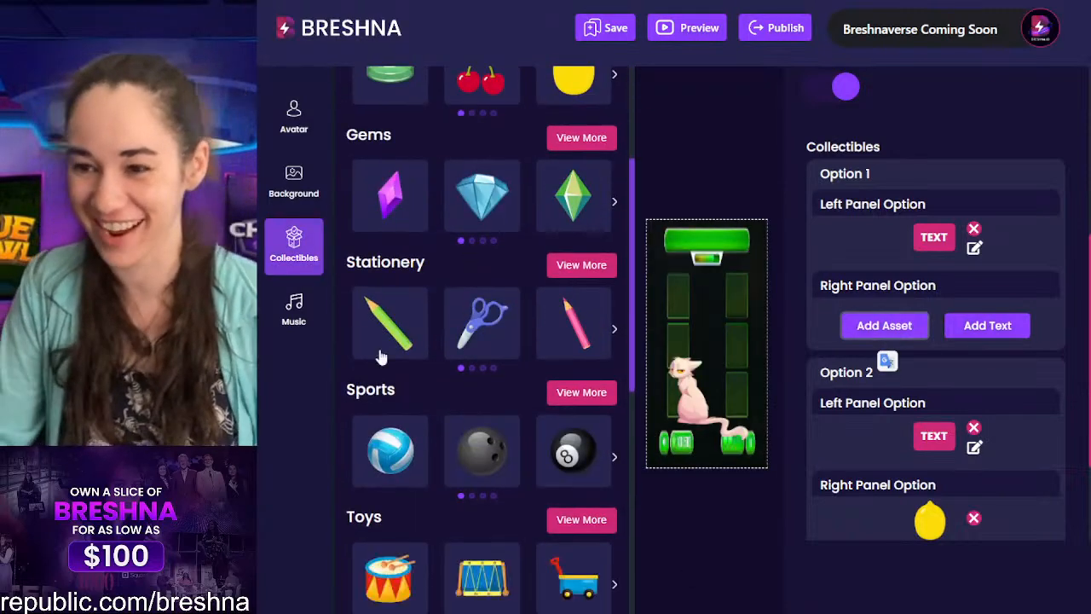
{"action": "left_click", "coordinate": [386, 222]}
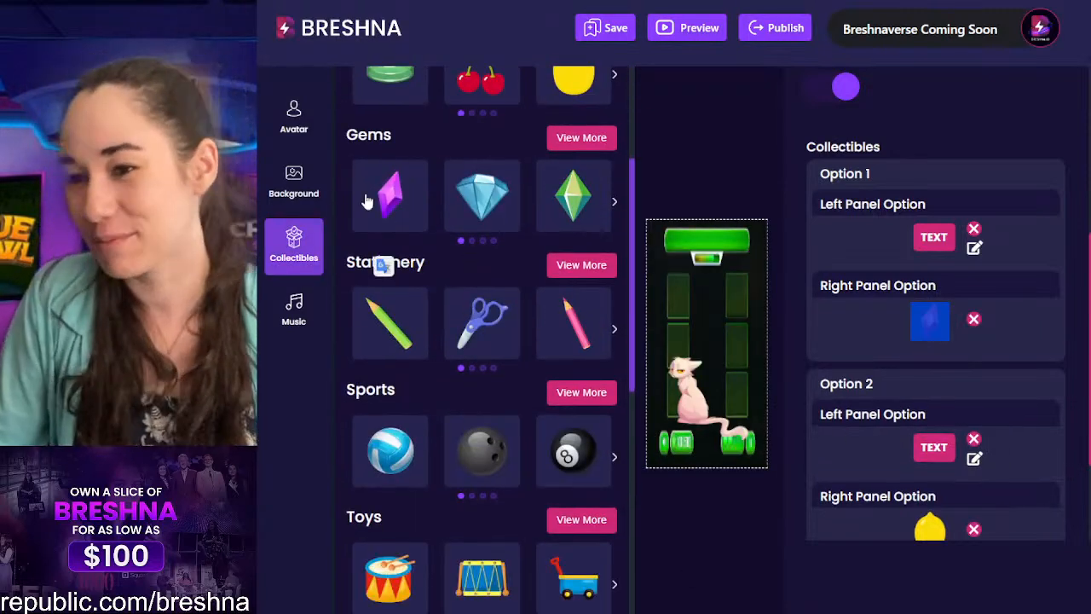
{"action": "left_click", "coordinate": [853, 147]}
Step: Change the left panel text of Option 2 in Question 2 to "Orange"
{"action": "scroll", "coordinate": [882, 305], "scroll_direction": "down", "scroll_amount": 3}
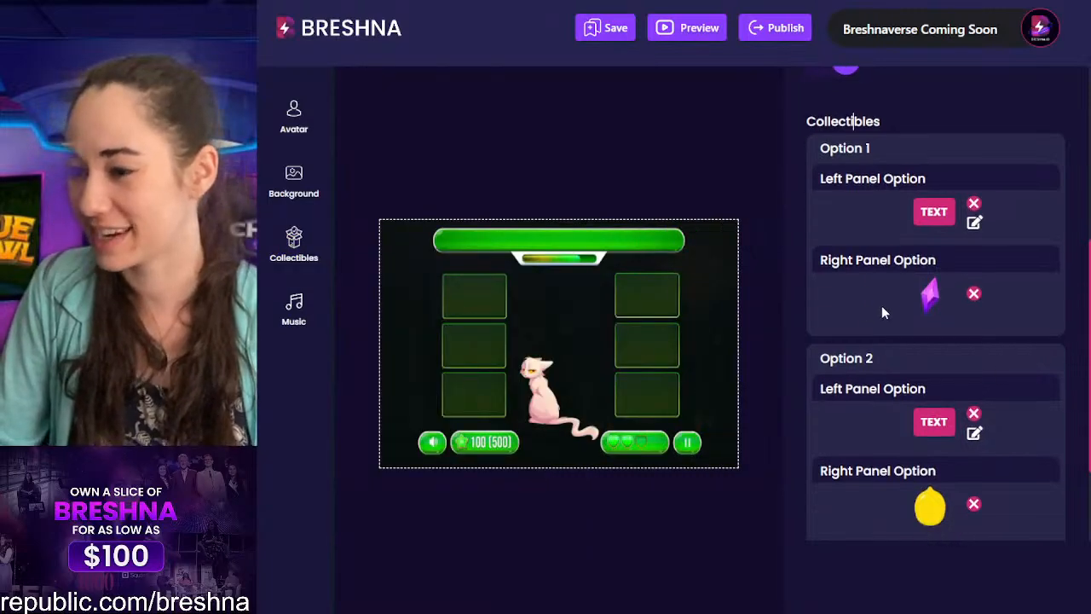
{"action": "left_click", "coordinate": [973, 249]}
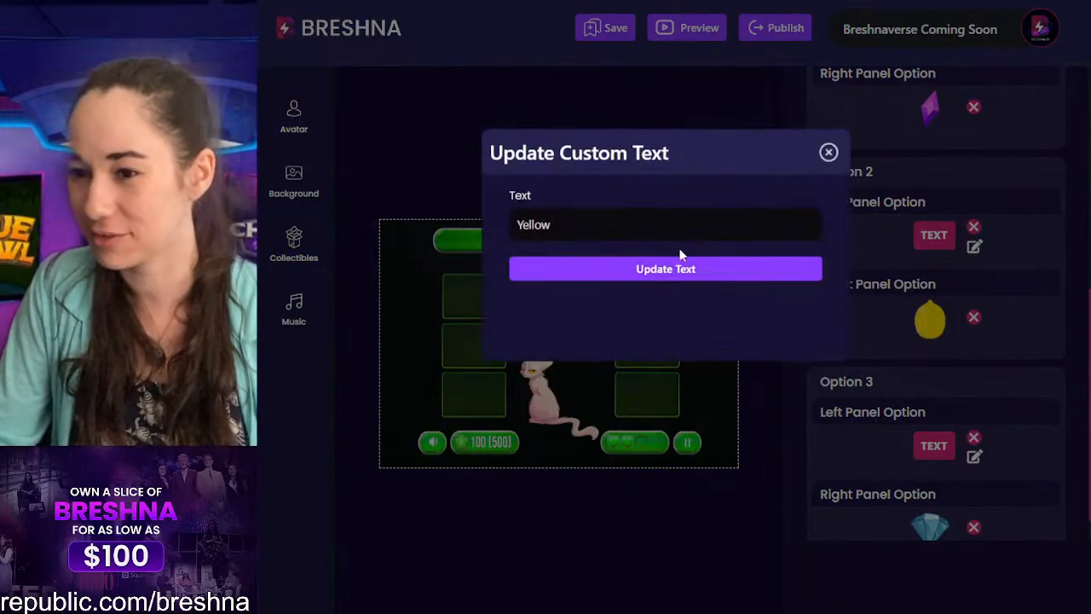
{"action": "left_click", "coordinate": [656, 233]}
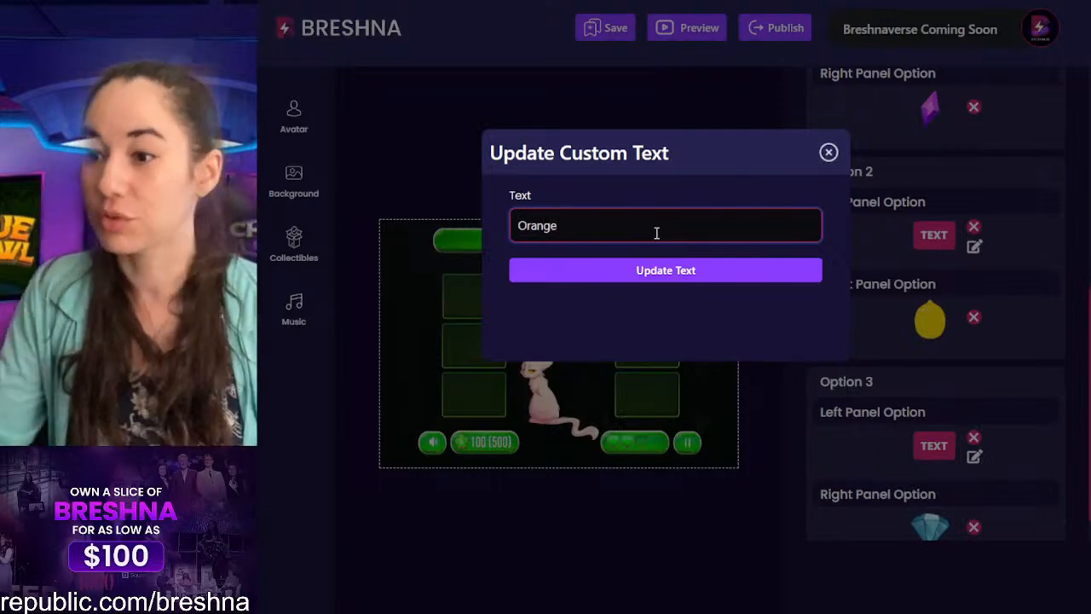
{"action": "left_click", "coordinate": [696, 270]}
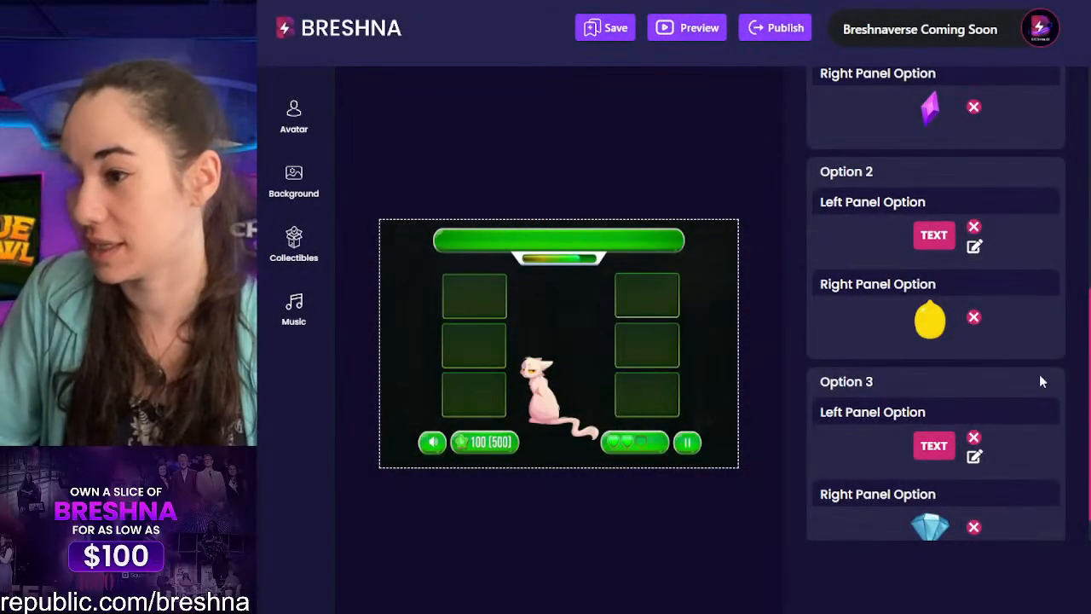
Step: Replace the lemon in Option 2's right panel option with the pumpkin from the full Food collection
{"action": "left_click", "coordinate": [973, 316]}
{"action": "left_click", "coordinate": [888, 331]}
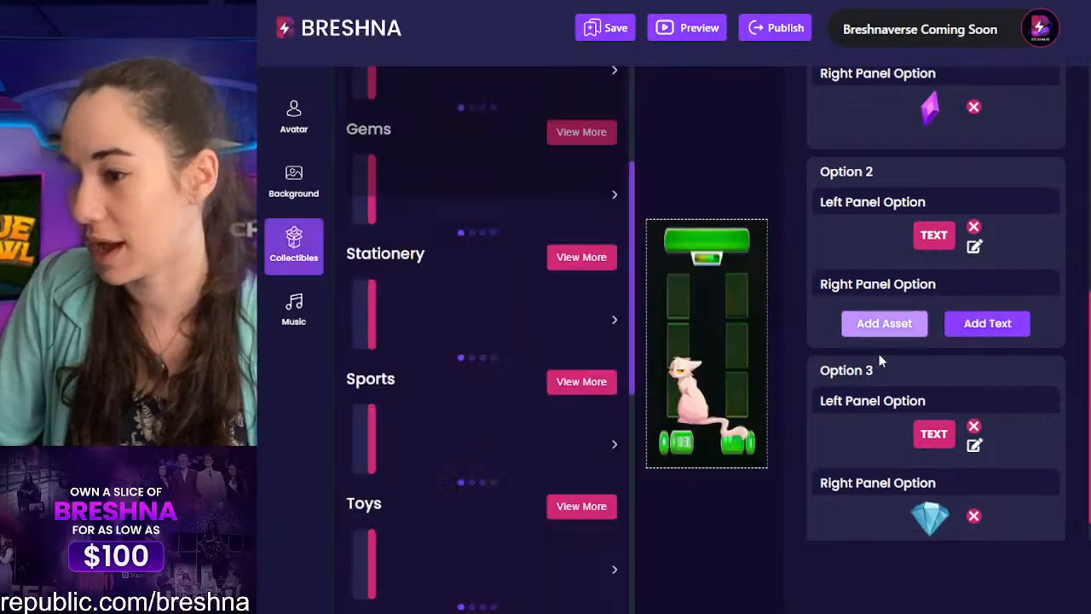
{"action": "scroll", "coordinate": [500, 524], "scroll_direction": "up", "scroll_amount": 5}
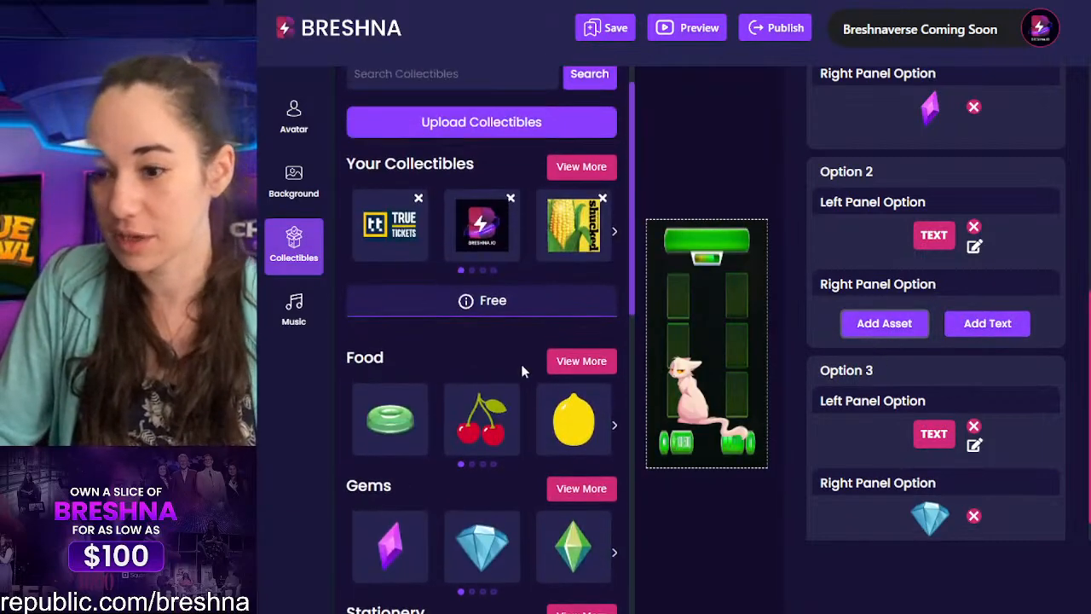
{"action": "left_click", "coordinate": [562, 364]}
{"action": "scroll", "coordinate": [511, 185], "scroll_direction": "down", "scroll_amount": 10}
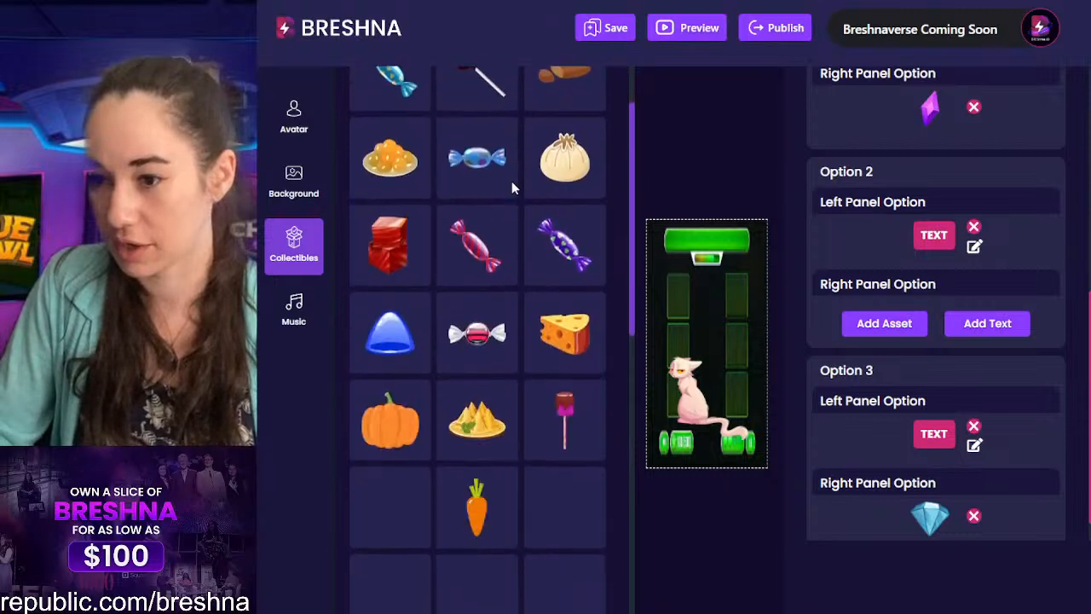
{"action": "scroll", "coordinate": [512, 184], "scroll_direction": "up", "scroll_amount": 1}
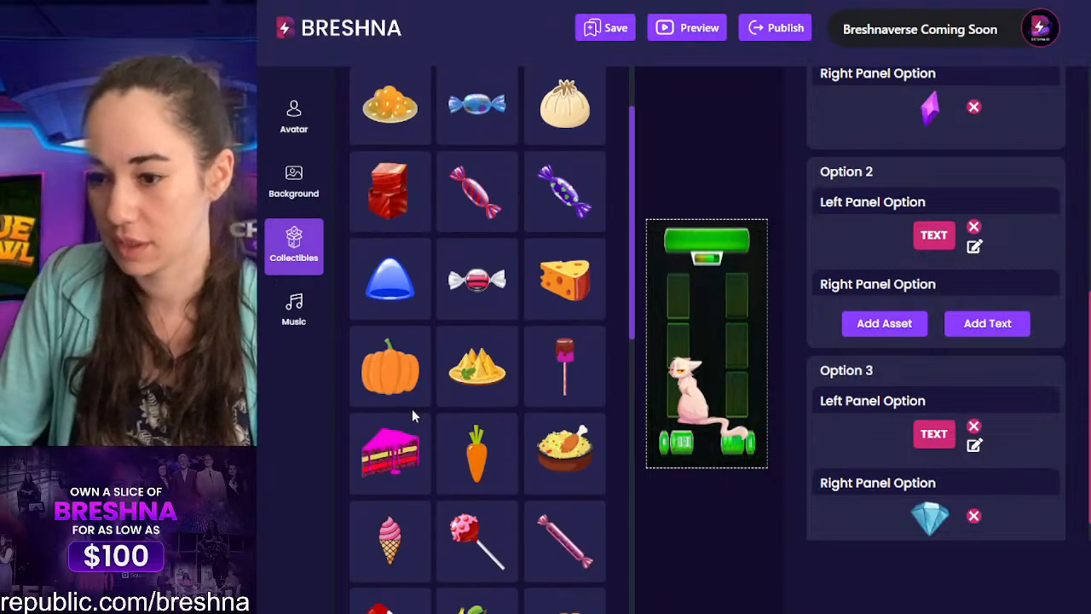
{"action": "left_click", "coordinate": [390, 368]}
Step: Change the left panel text of Option 3 in Question 2 to "Green"
{"action": "scroll", "coordinate": [977, 345], "scroll_direction": "down", "scroll_amount": 1}
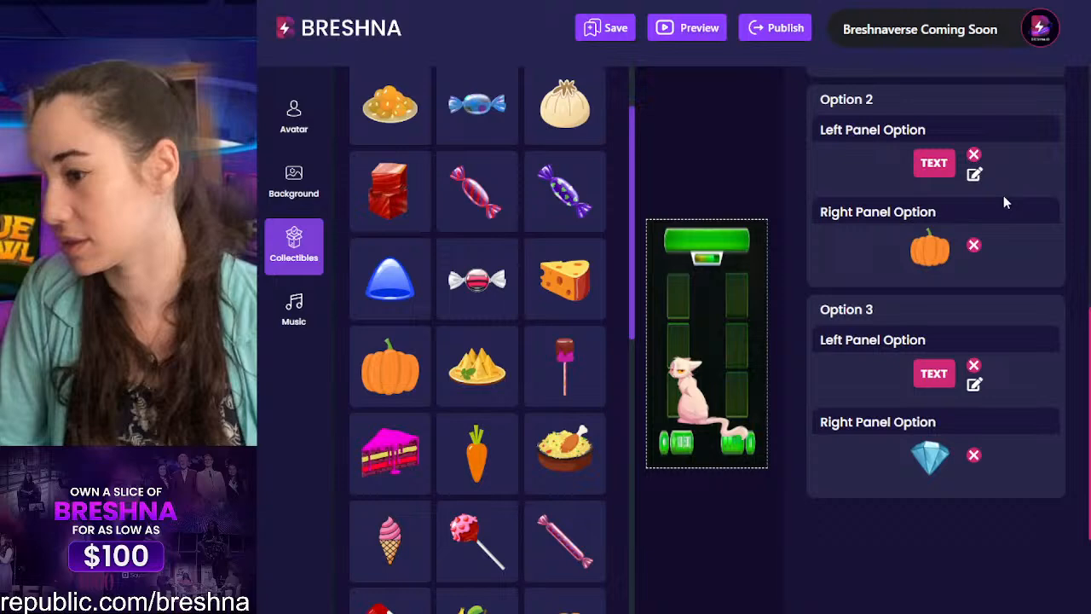
{"action": "left_click", "coordinate": [974, 384]}
{"action": "double_click", "coordinate": [610, 221]}
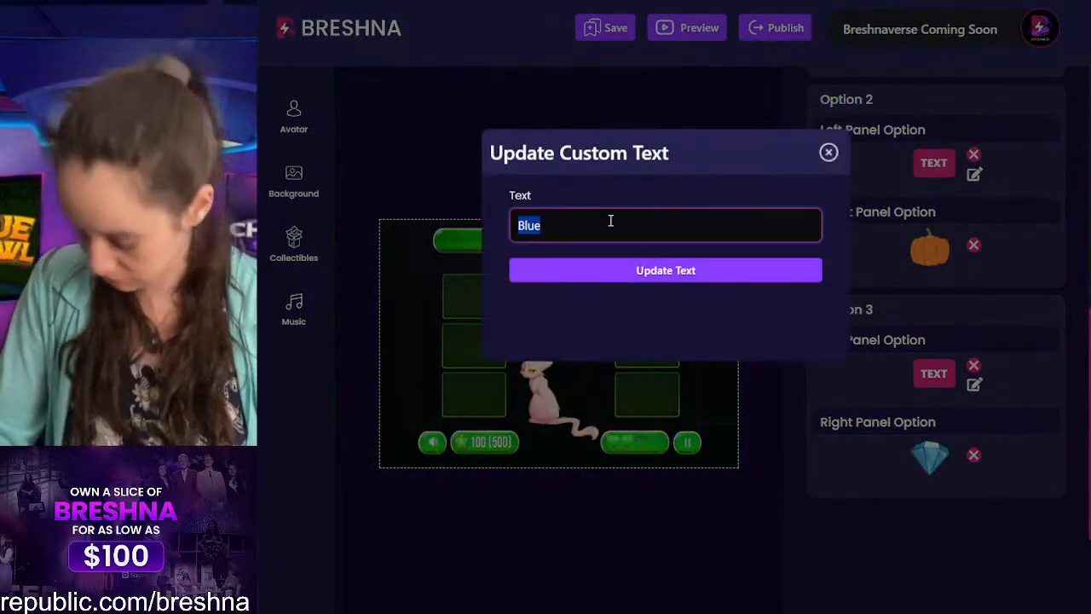
{"action": "type", "text": "Green"}
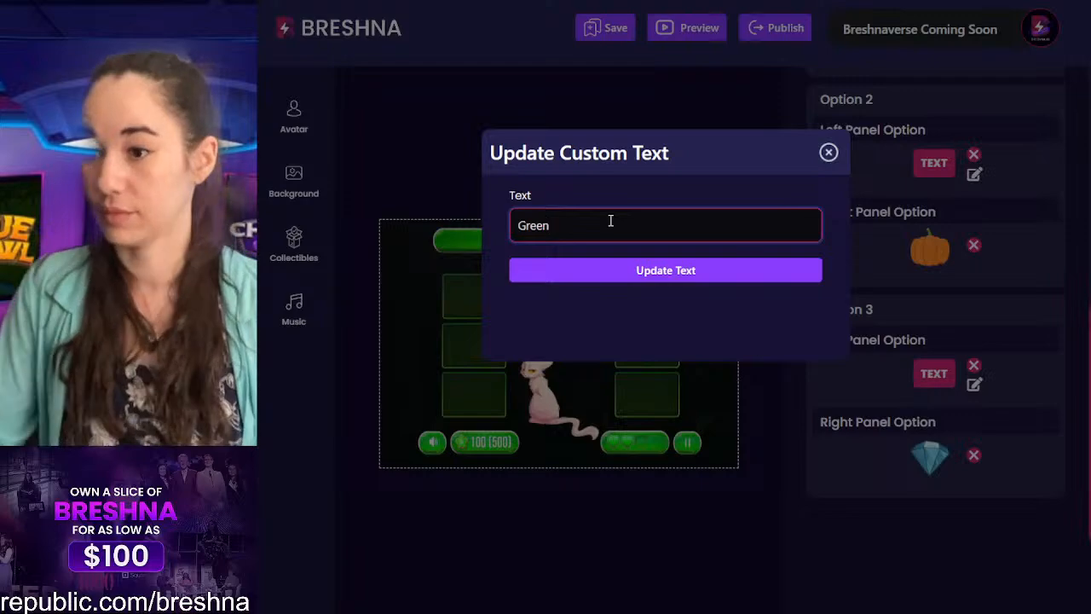
{"action": "left_click", "coordinate": [686, 272]}
Step: Replace the blue diamond in Option 3's right panel option with the green gem asset
{"action": "left_click", "coordinate": [974, 454]}
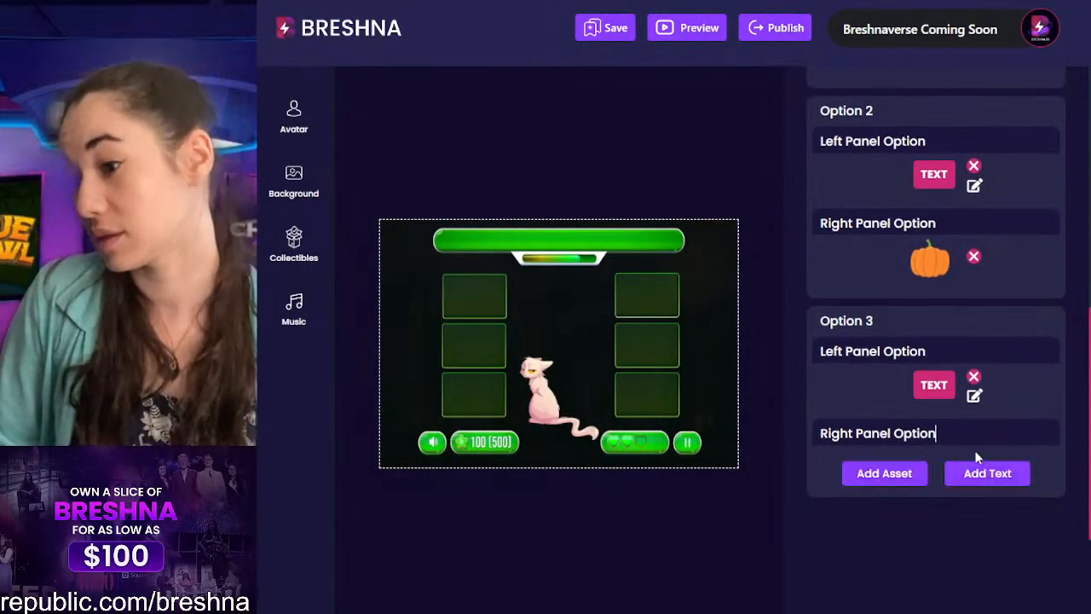
{"action": "left_click", "coordinate": [896, 476]}
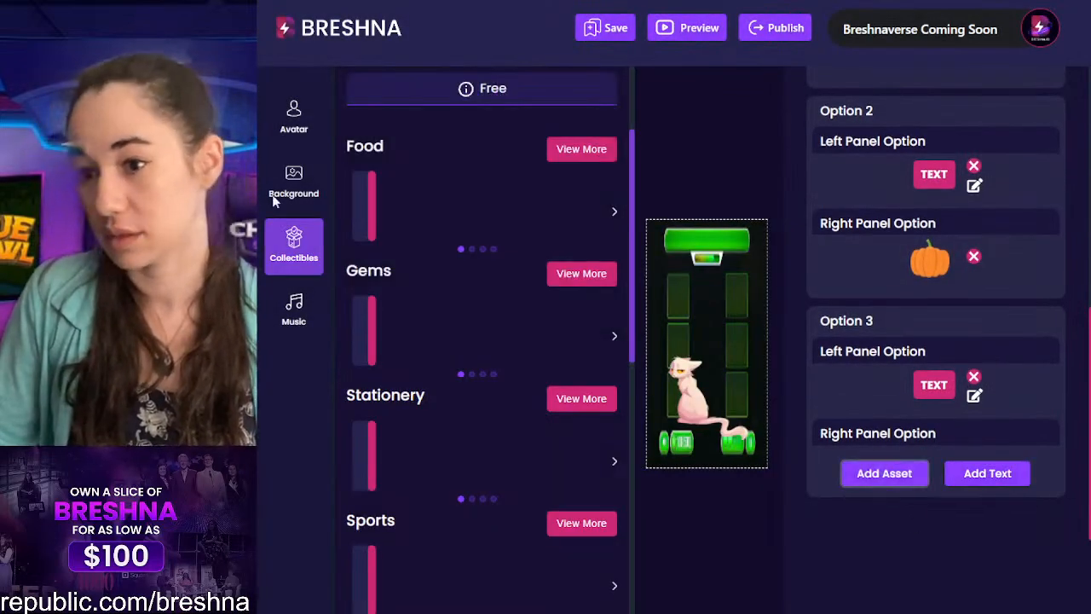
{"action": "left_click", "coordinate": [577, 350]}
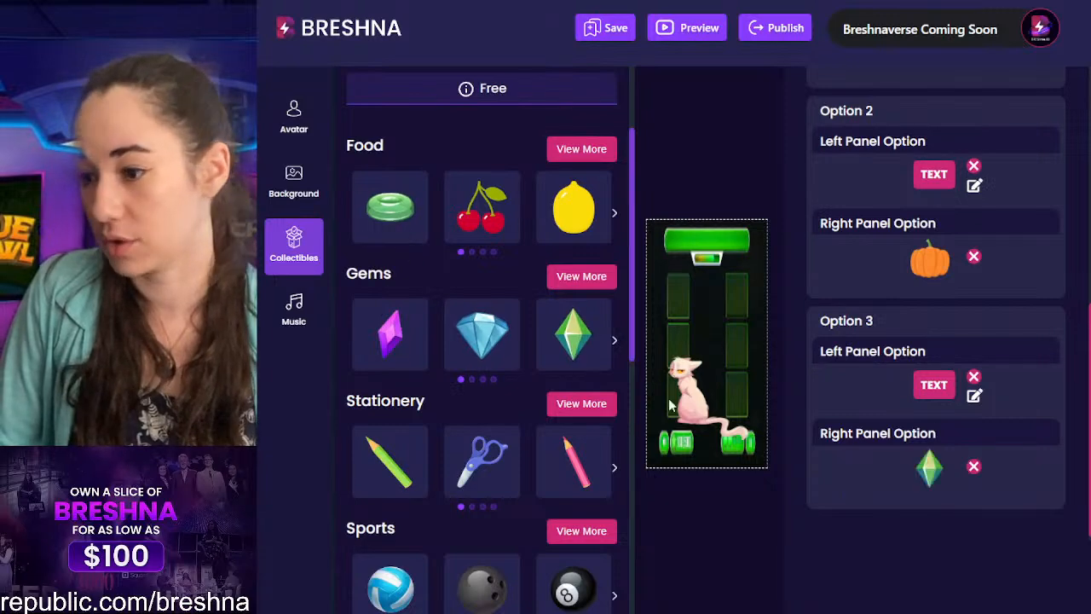
{"action": "scroll", "coordinate": [1044, 171], "scroll_direction": "up", "scroll_amount": 5}
{"action": "left_click", "coordinate": [1044, 171]}
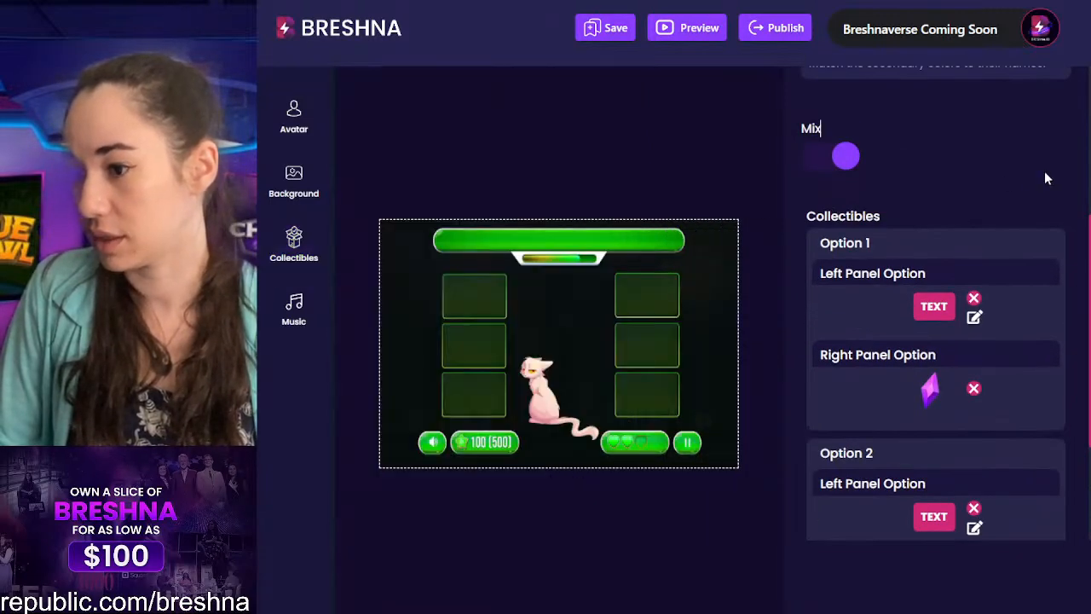
Step: Set the game title to "Hue Clue" in the game's settings
{"action": "scroll", "coordinate": [1030, 177], "scroll_direction": "down", "scroll_amount": 5}
{"action": "scroll", "coordinate": [851, 484], "scroll_direction": "up", "scroll_amount": 10}
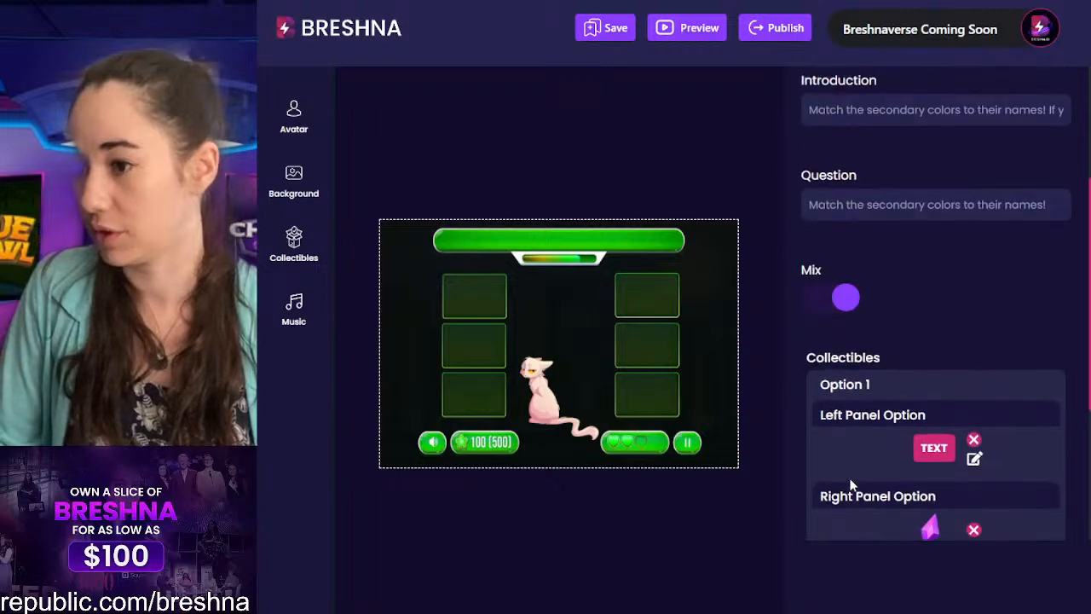
{"action": "scroll", "coordinate": [851, 485], "scroll_direction": "up", "scroll_amount": 3}
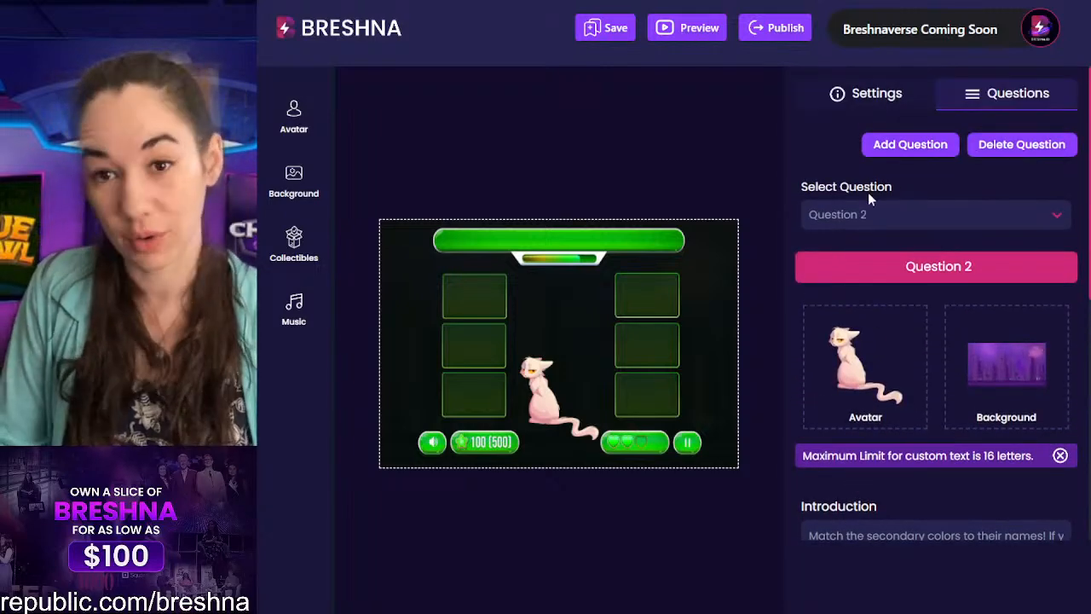
{"action": "scroll", "coordinate": [891, 256], "scroll_direction": "down", "scroll_amount": 13}
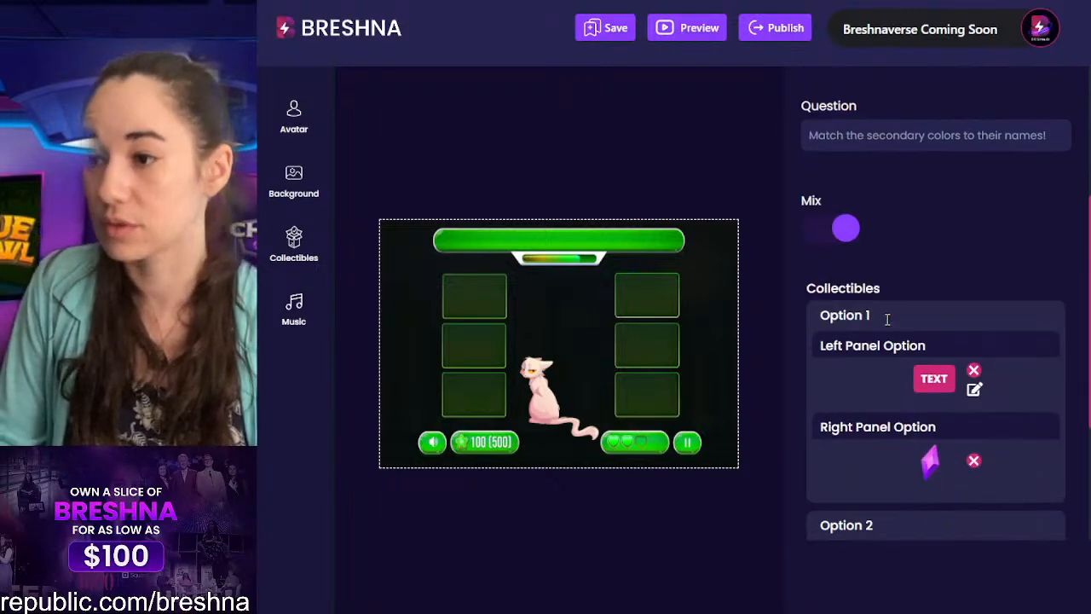
{"action": "scroll", "coordinate": [887, 319], "scroll_direction": "up", "scroll_amount": 13}
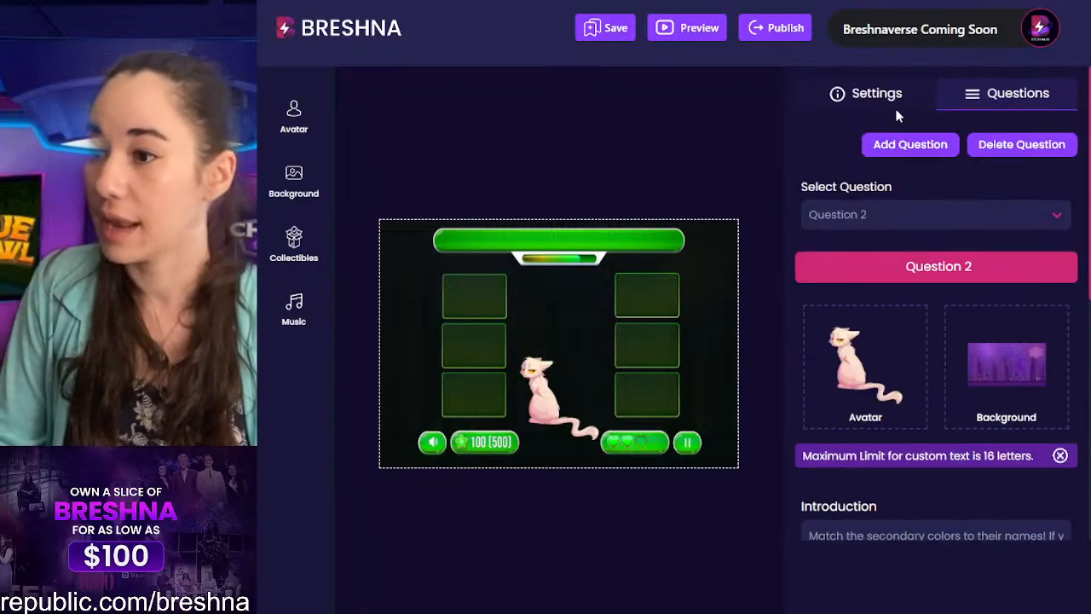
{"action": "left_click", "coordinate": [878, 94]}
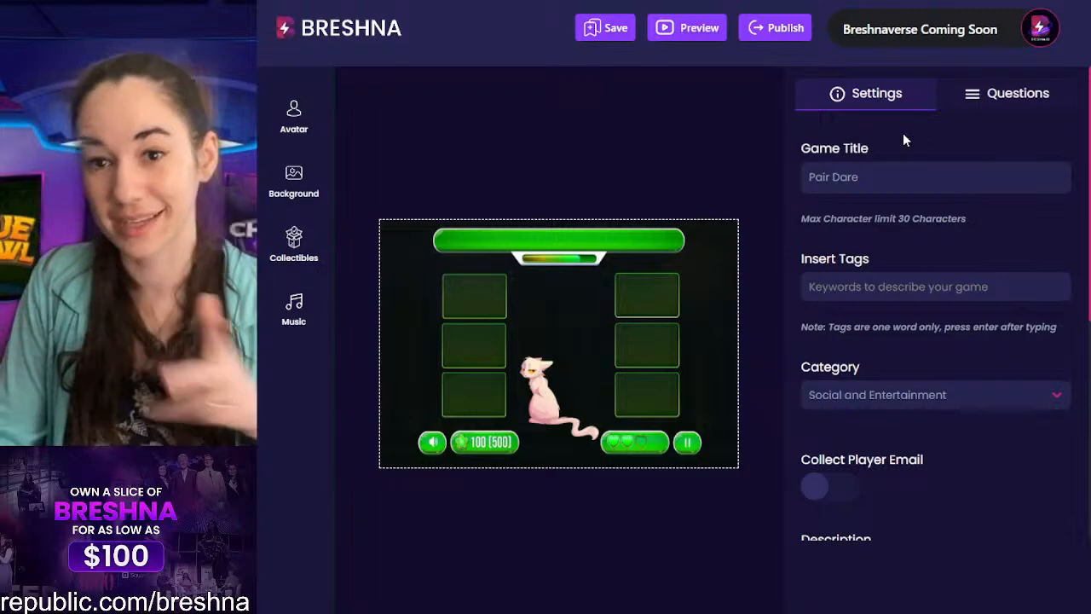
{"action": "triple_click", "coordinate": [867, 174]}
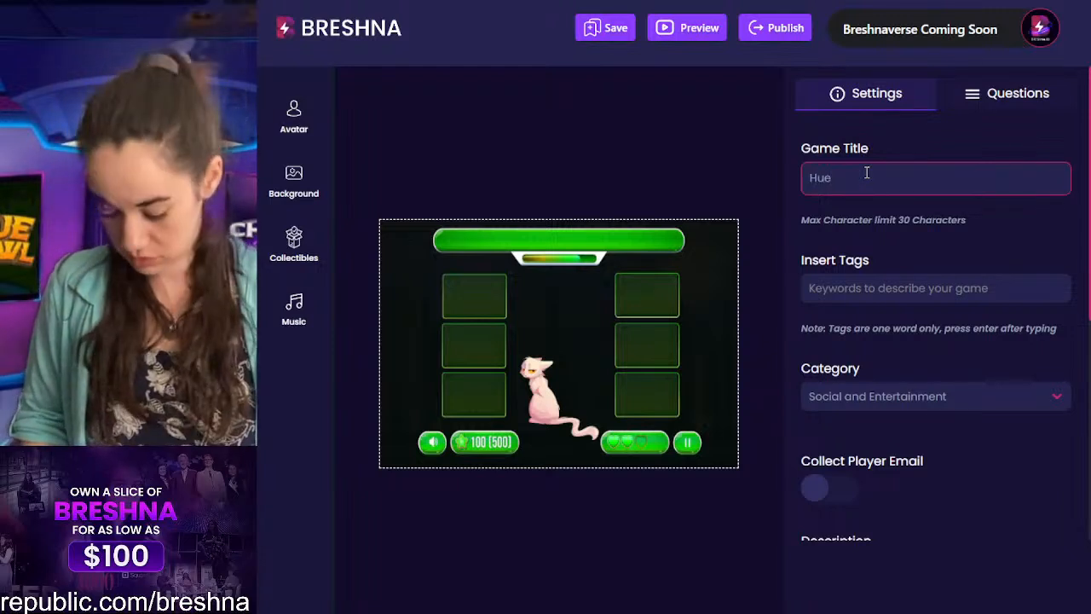
{"action": "key", "text": "Tab"}
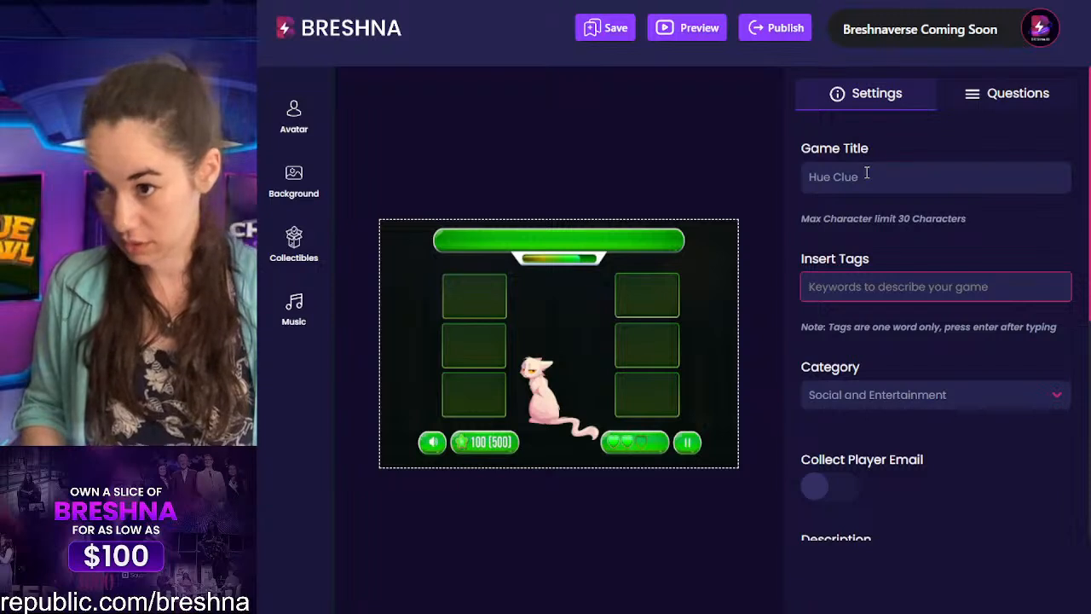
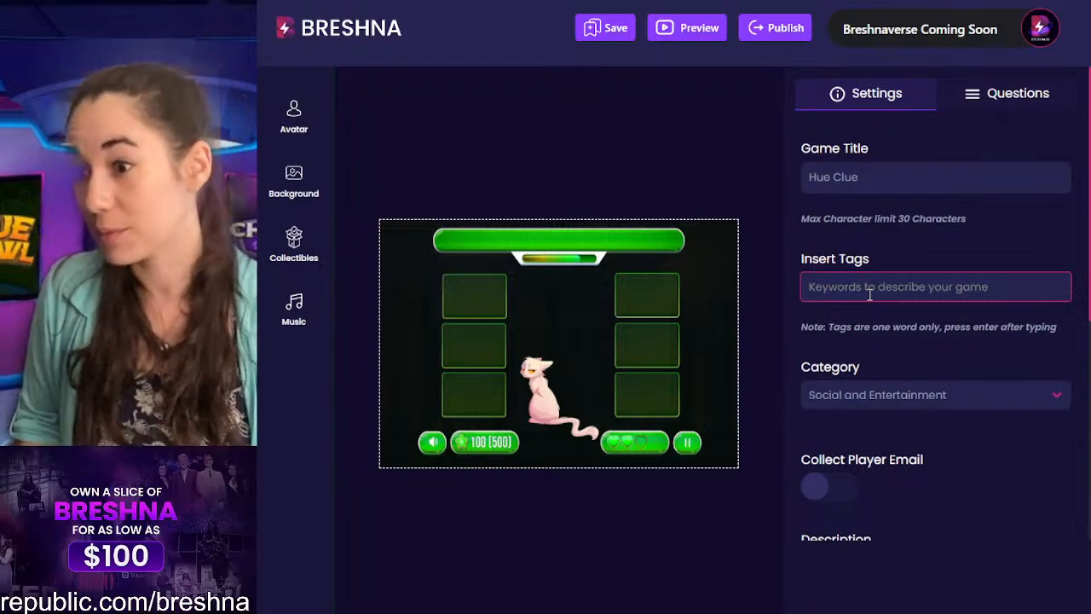
Step: Add the tags "colors", "hues" and "education" to the game's settings
{"action": "type", "text": "colors"}
{"action": "key", "text": "Return"}
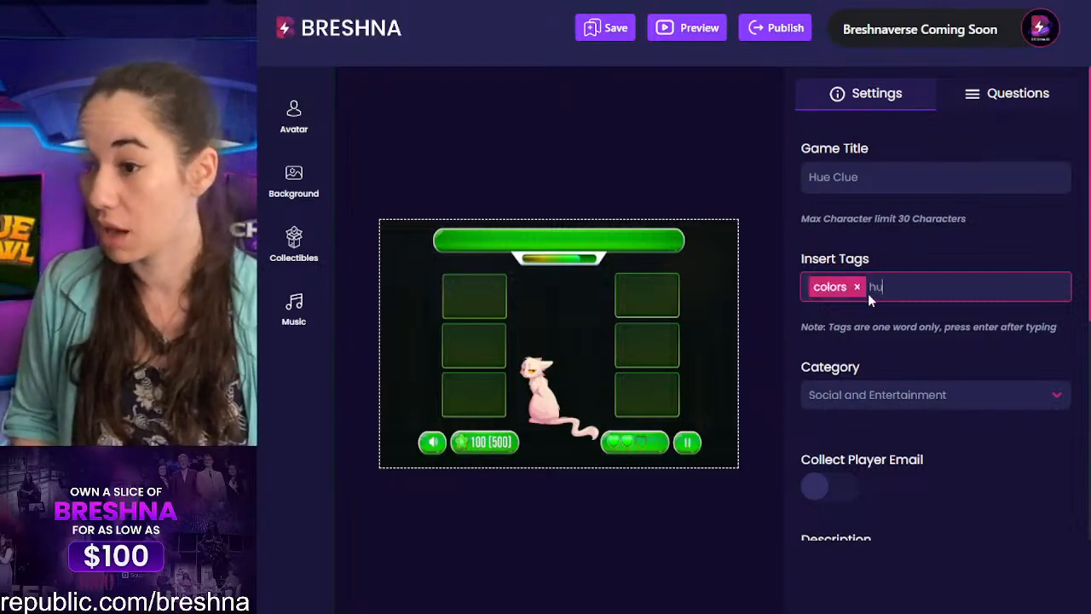
{"action": "type", "text": "hues"}
{"action": "key", "text": "Return"}
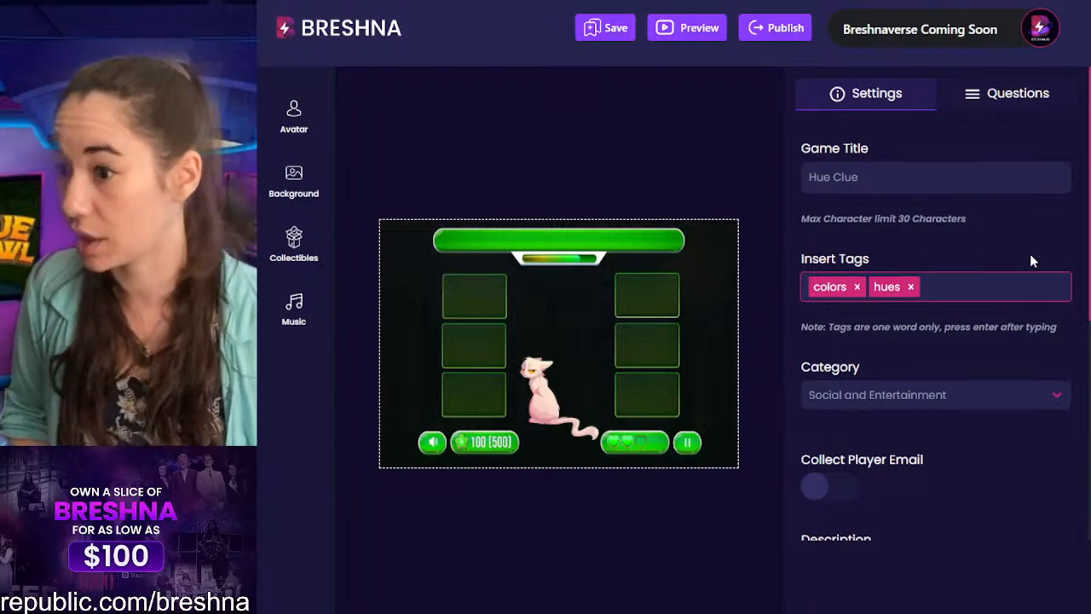
{"action": "type", "text": "education"}
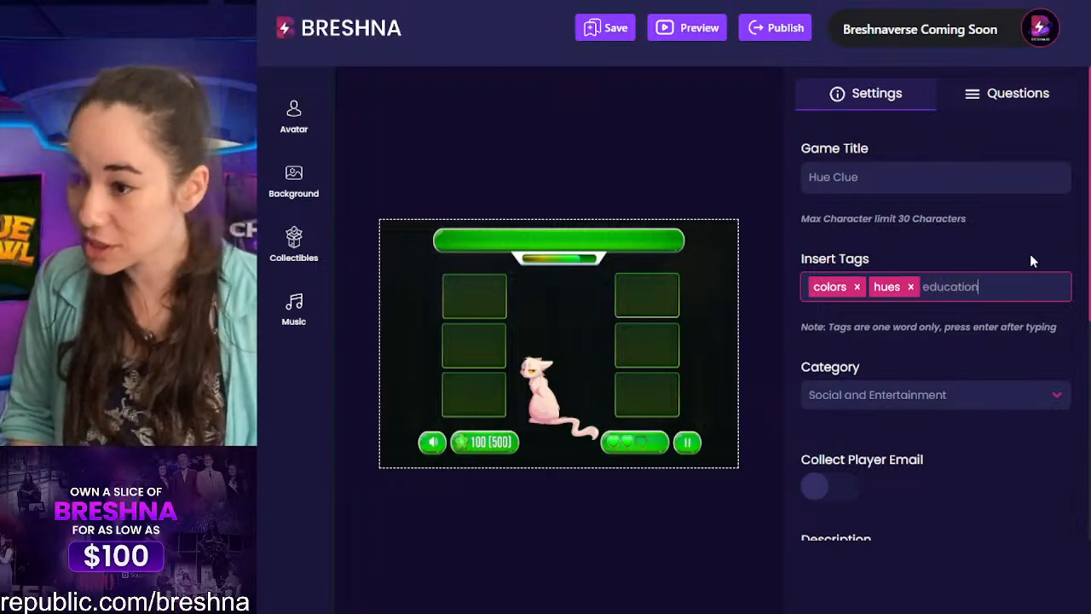
{"action": "key", "text": "Return"}
Step: Add two more game tags, "primary" and "preschool"
{"action": "type", "text": "parim"}
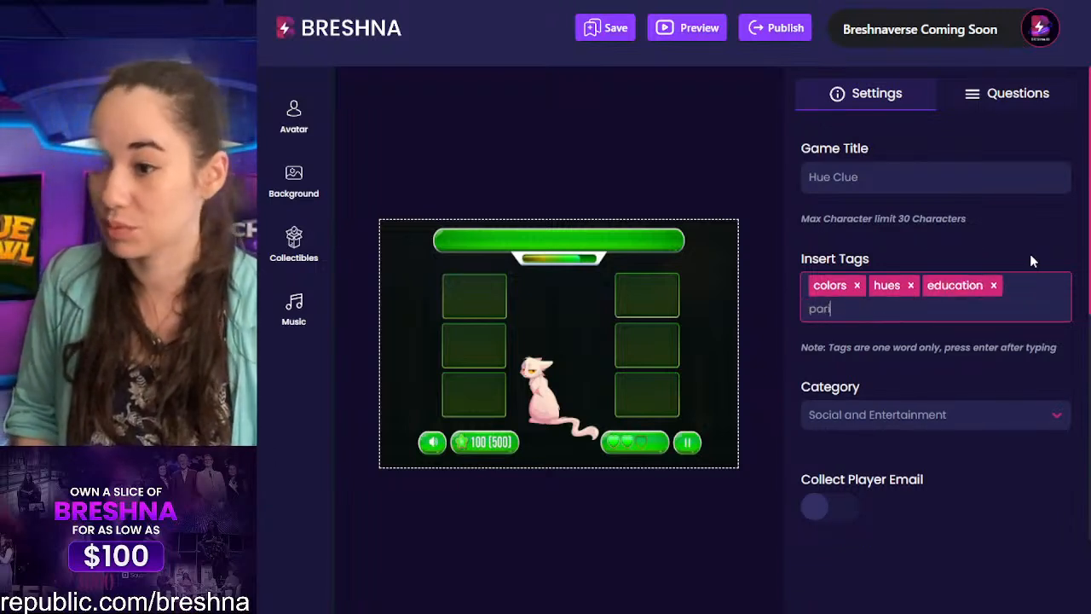
{"action": "key", "text": "BackSpace"}
{"action": "key", "text": "BackSpace"}
{"action": "key", "text": "BackSpace"}
{"action": "key", "text": "BackSpace"}
{"action": "type", "text": "rimary"}
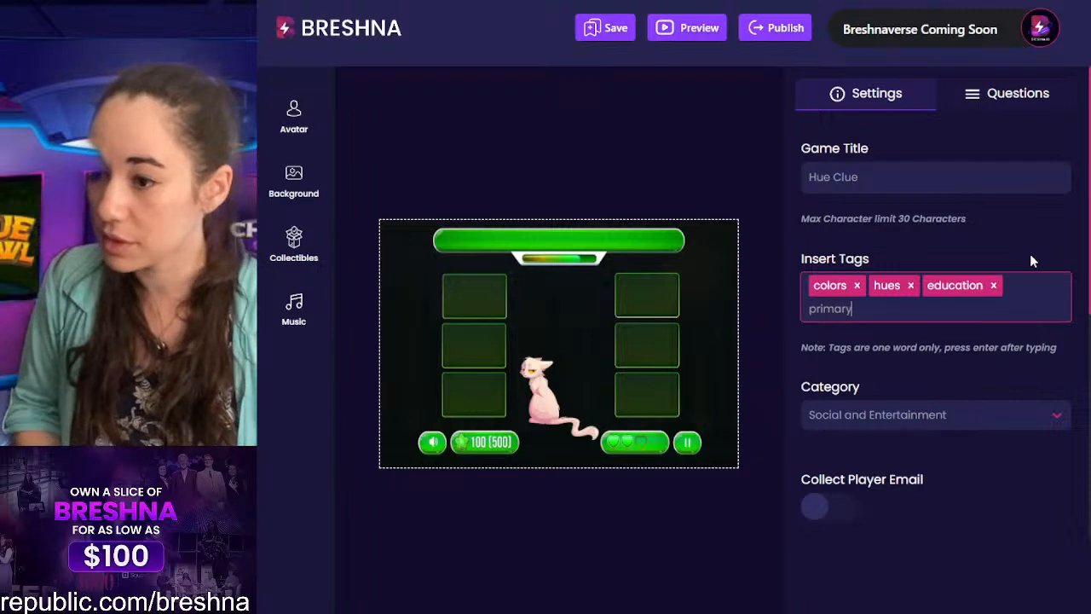
{"action": "key", "text": "Return"}
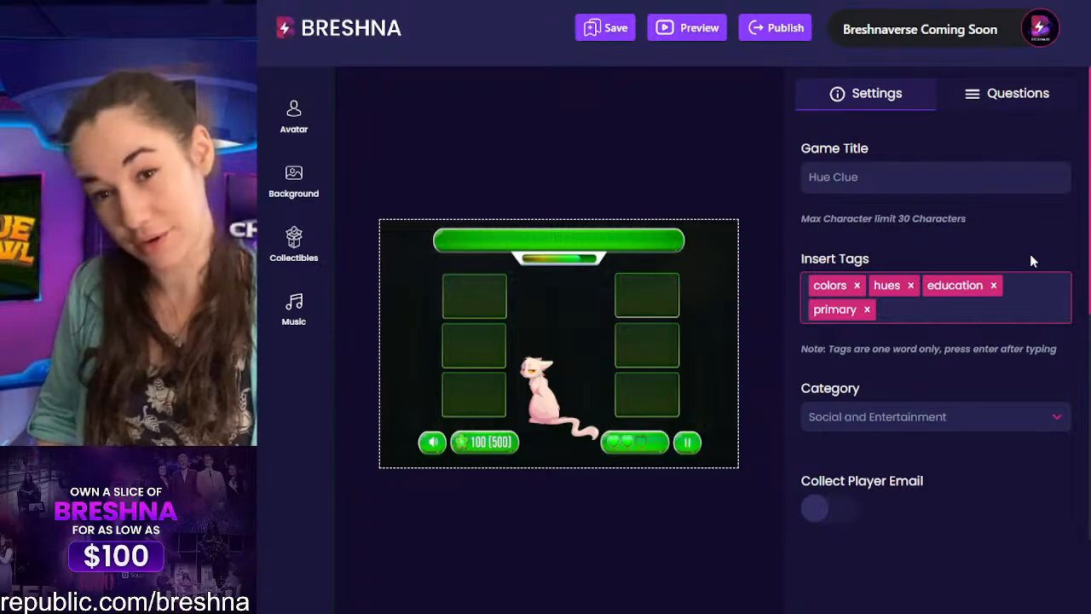
{"action": "type", "text": "presch"}
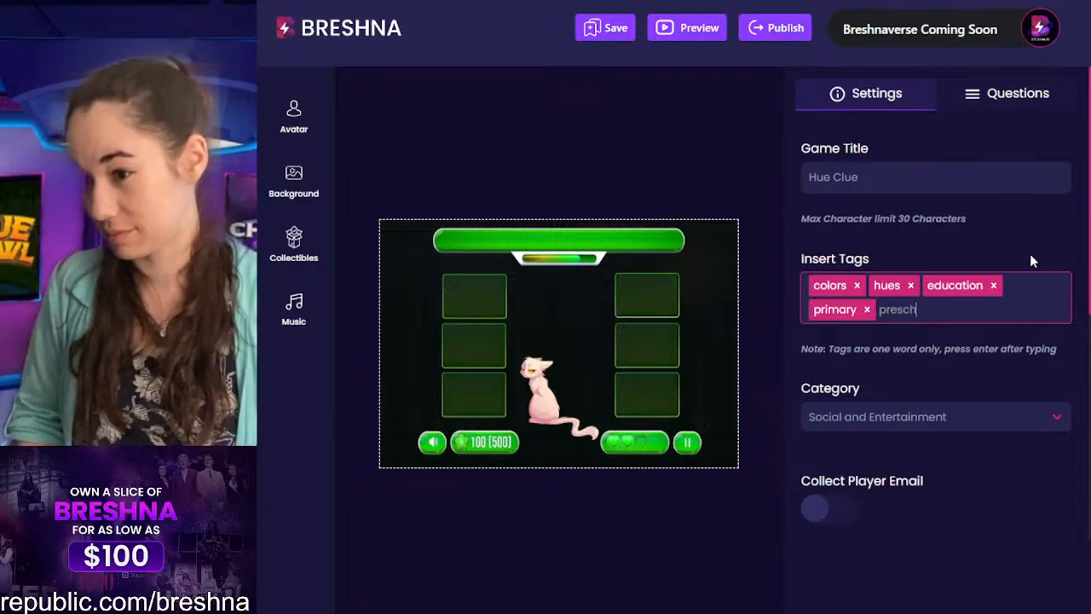
{"action": "type", "text": "ool"}
{"action": "key", "text": "Return"}
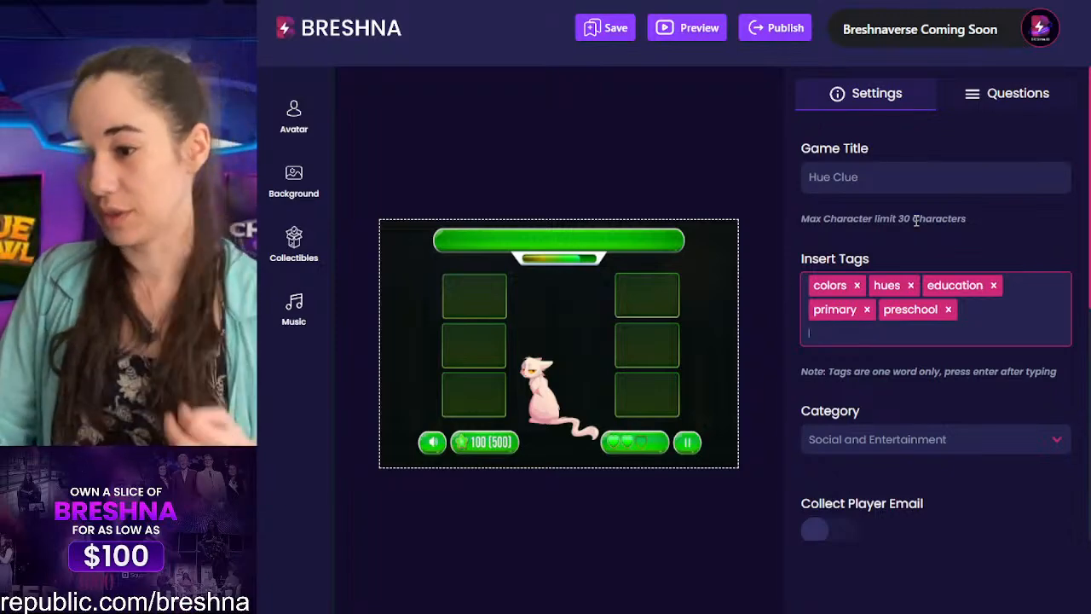
Step: Set the game's category to Education
{"action": "scroll", "coordinate": [915, 221], "scroll_direction": "down", "scroll_amount": 2}
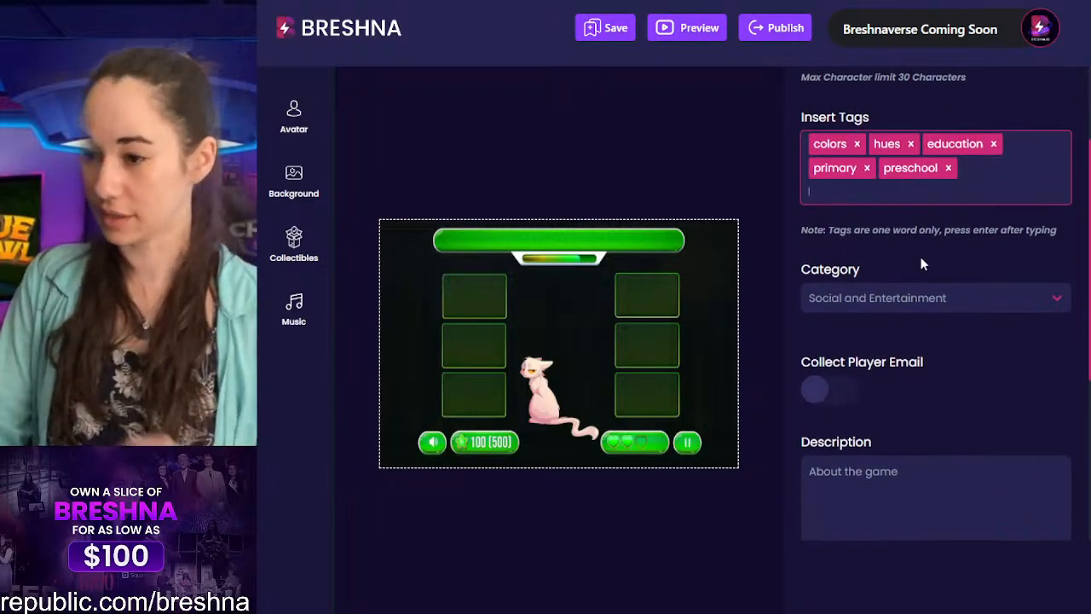
{"action": "left_click", "coordinate": [921, 298]}
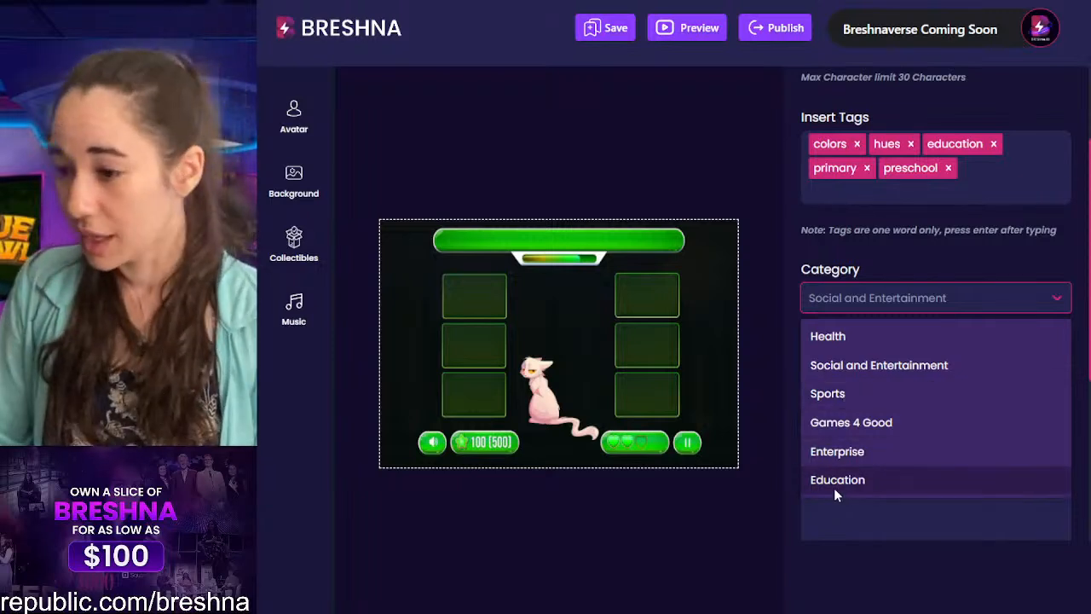
{"action": "left_click", "coordinate": [834, 482]}
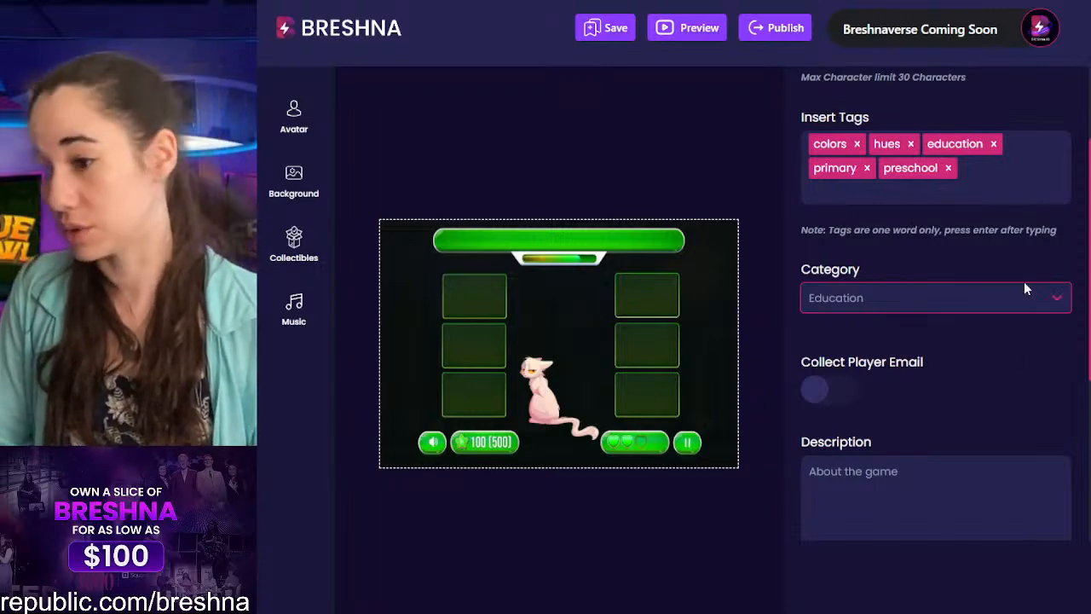
Step: Switch the Collect Player Email option on and back off
{"action": "scroll", "coordinate": [1074, 267], "scroll_direction": "down", "scroll_amount": 2}
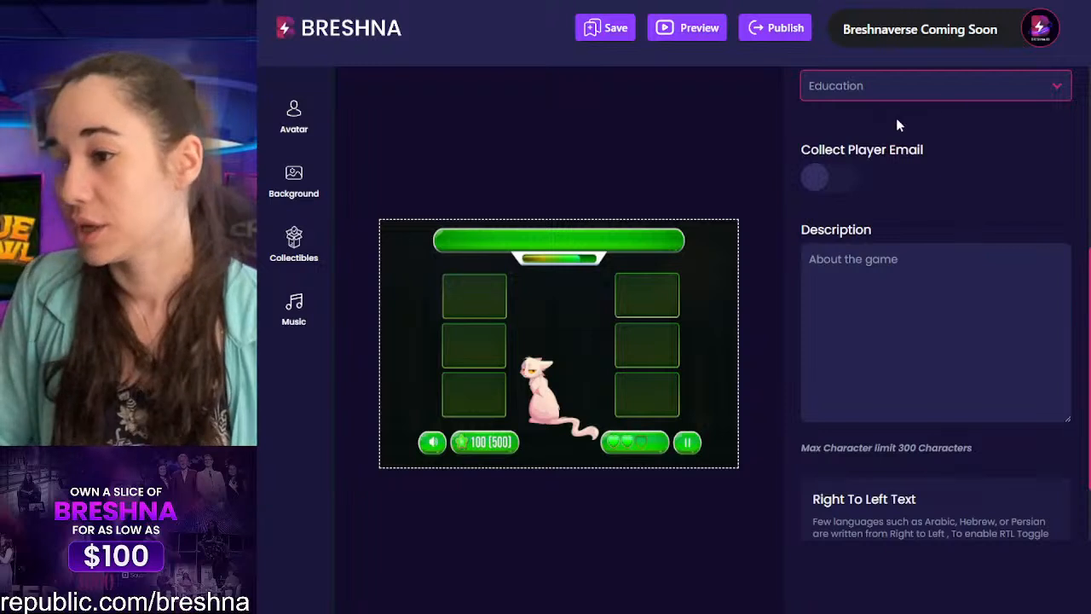
{"action": "left_click_drag", "start_coordinate": [937, 150], "coordinate": [810, 151]}
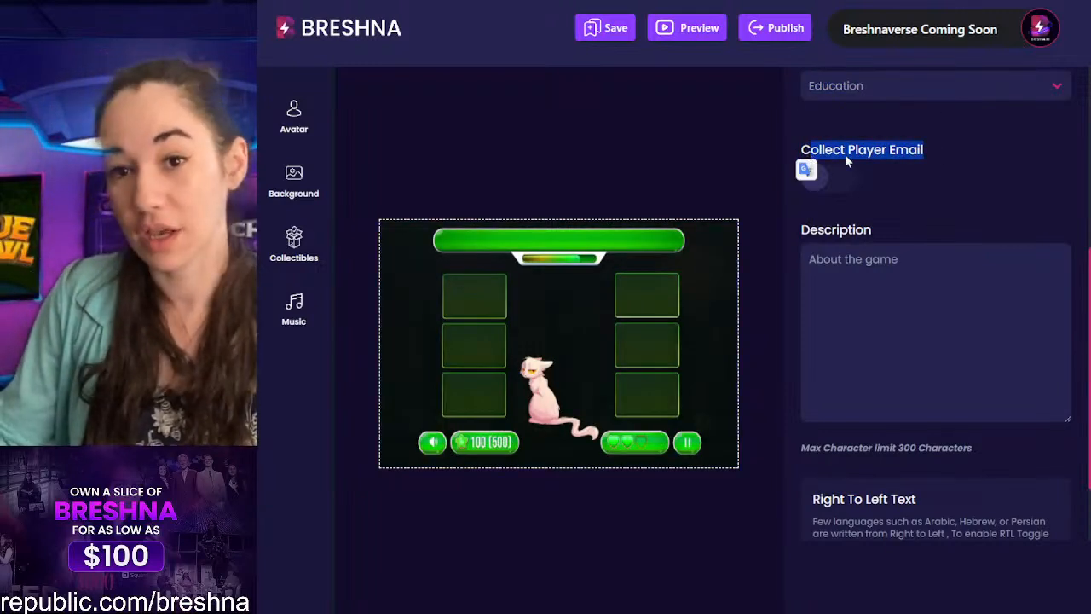
{"action": "left_click", "coordinate": [848, 157]}
{"action": "left_click", "coordinate": [839, 178]}
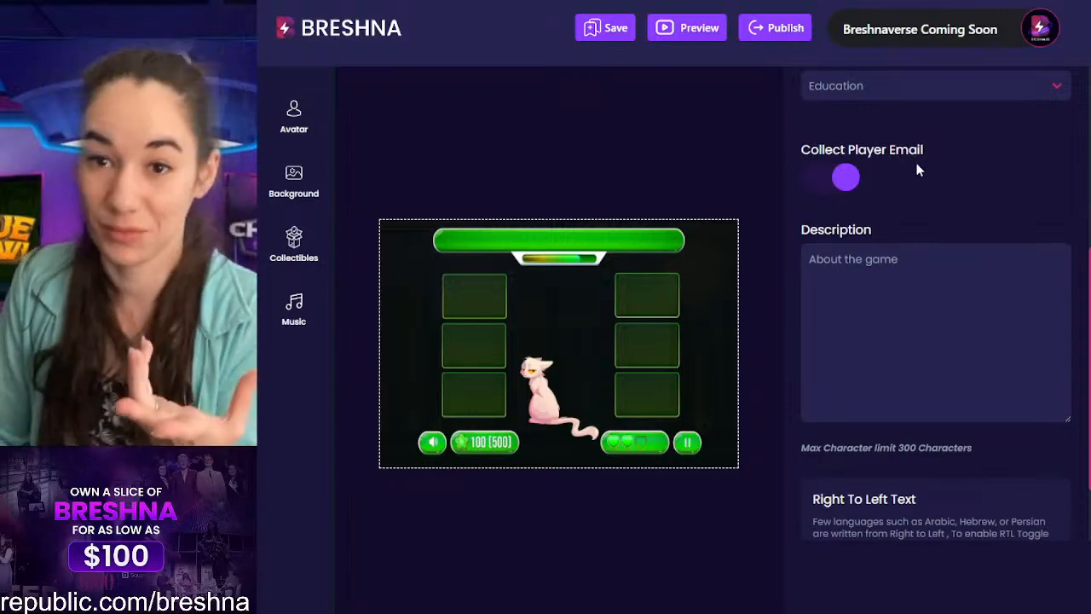
{"action": "triple_click", "coordinate": [958, 338]}
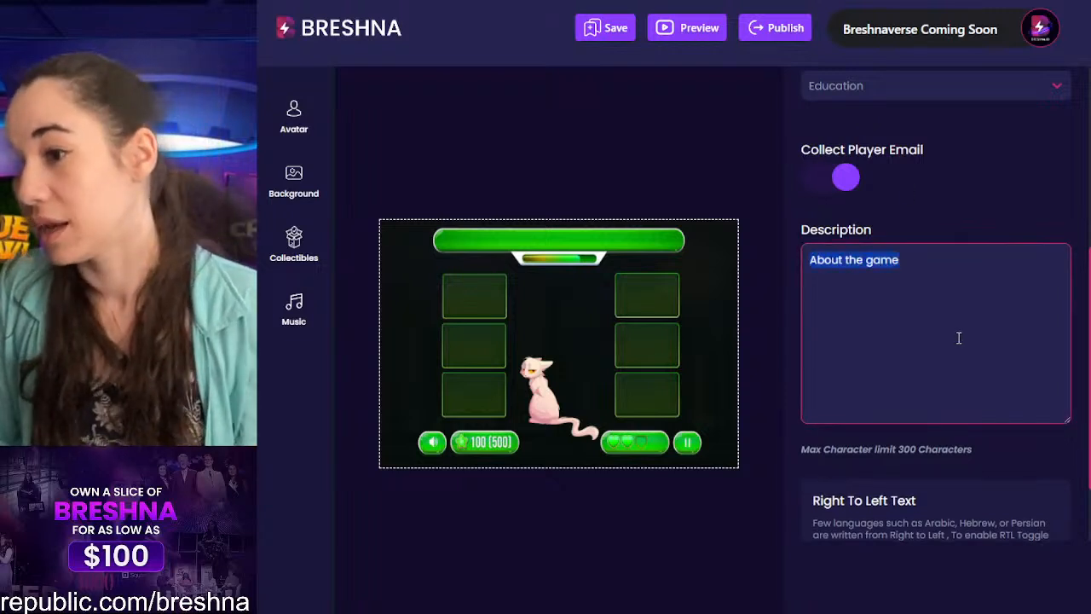
{"action": "left_click", "coordinate": [849, 188]}
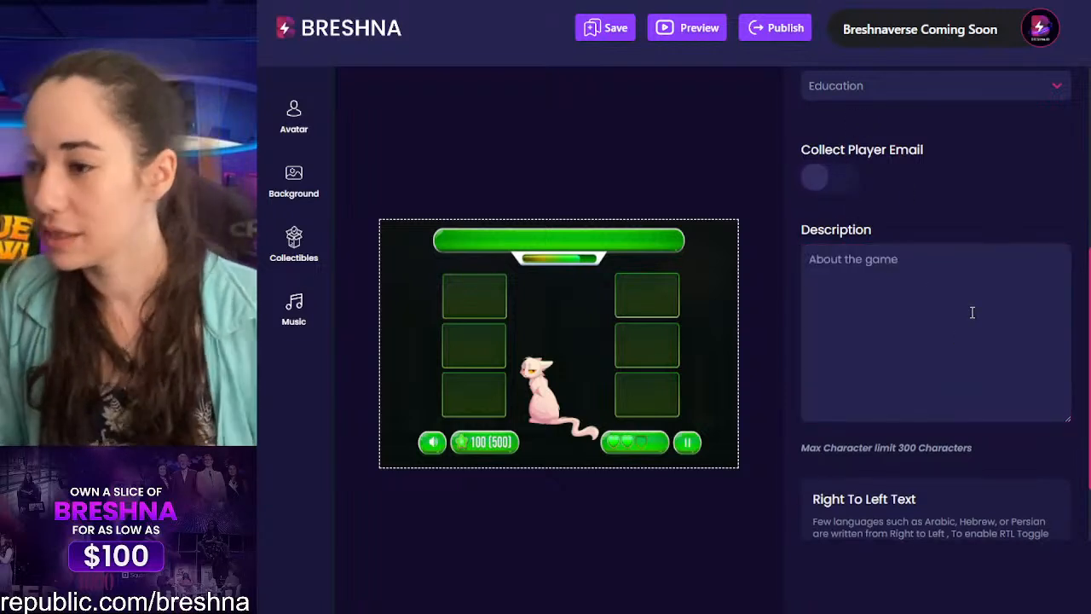
Step: Copy the introduction text of Question 2 and paste it as the game's description in the settings
{"action": "left_click", "coordinate": [956, 290]}
{"action": "triple_click", "coordinate": [954, 269]}
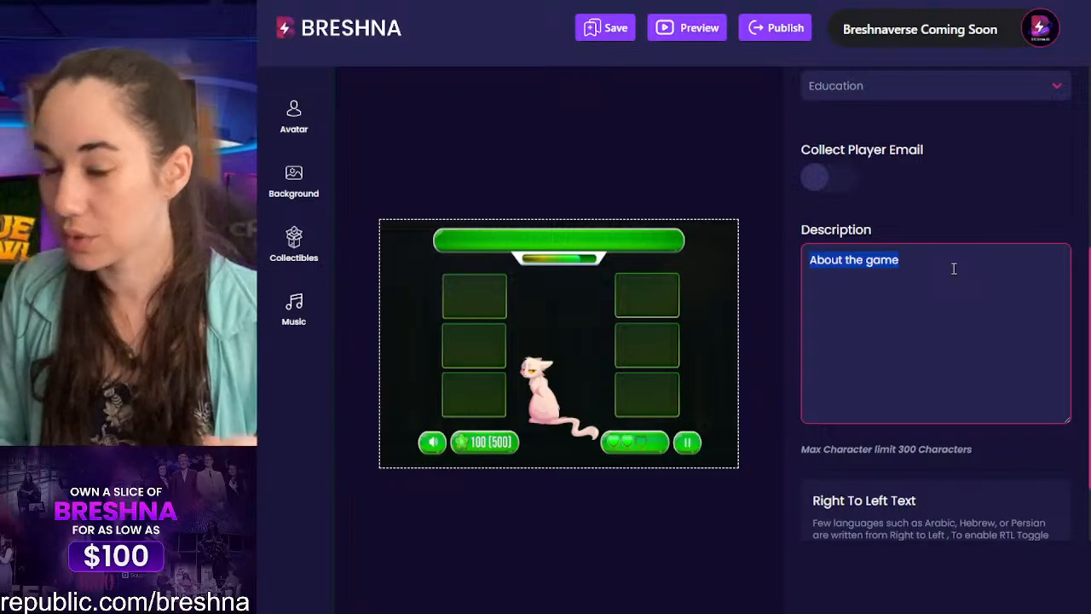
{"action": "scroll", "coordinate": [955, 271], "scroll_direction": "up", "scroll_amount": 5}
{"action": "left_click", "coordinate": [1017, 92]}
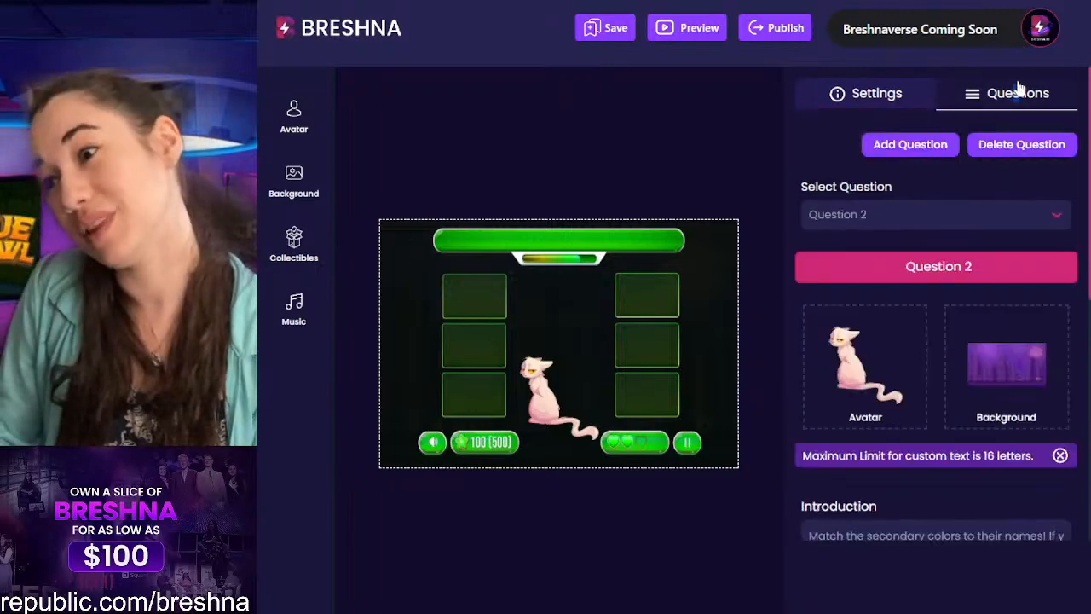
{"action": "scroll", "coordinate": [883, 192], "scroll_direction": "down", "scroll_amount": 5}
{"action": "triple_click", "coordinate": [830, 116]}
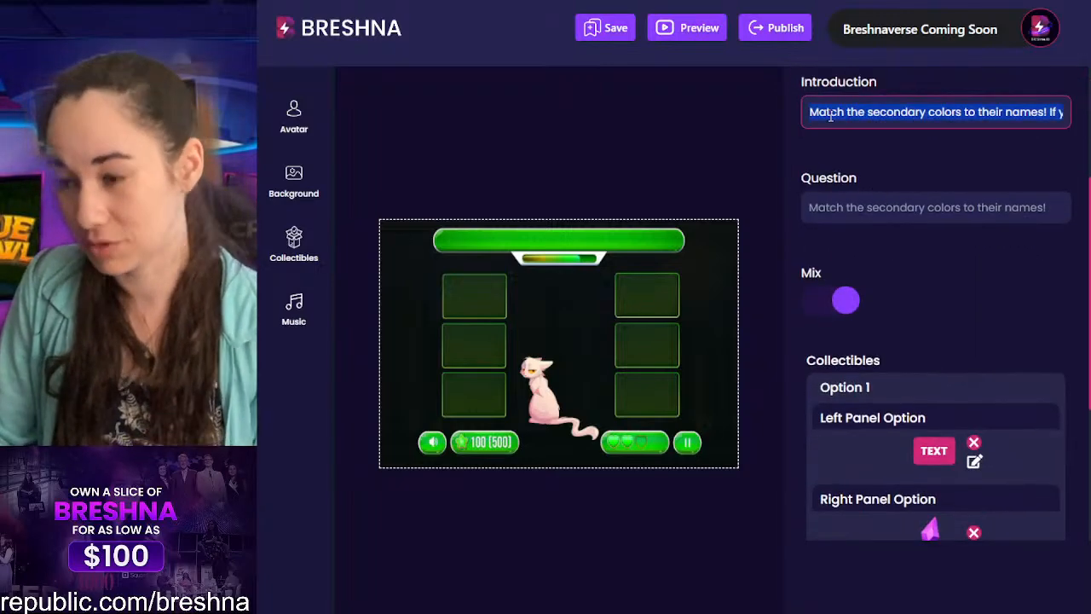
{"action": "scroll", "coordinate": [891, 193], "scroll_direction": "up", "scroll_amount": 5}
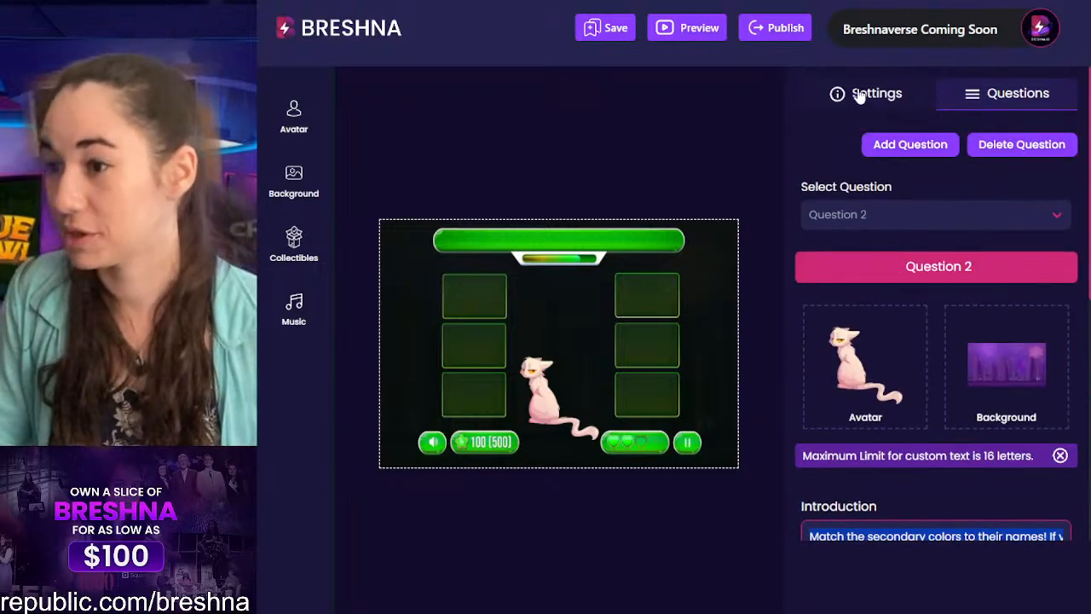
{"action": "left_click", "coordinate": [858, 92]}
{"action": "scroll", "coordinate": [869, 229], "scroll_direction": "down", "scroll_amount": 5}
{"action": "left_click", "coordinate": [870, 229]}
{"action": "type", "text": "Match the secondary colors to their names! If you want to make a fun game like this, head to breshna.io!"}
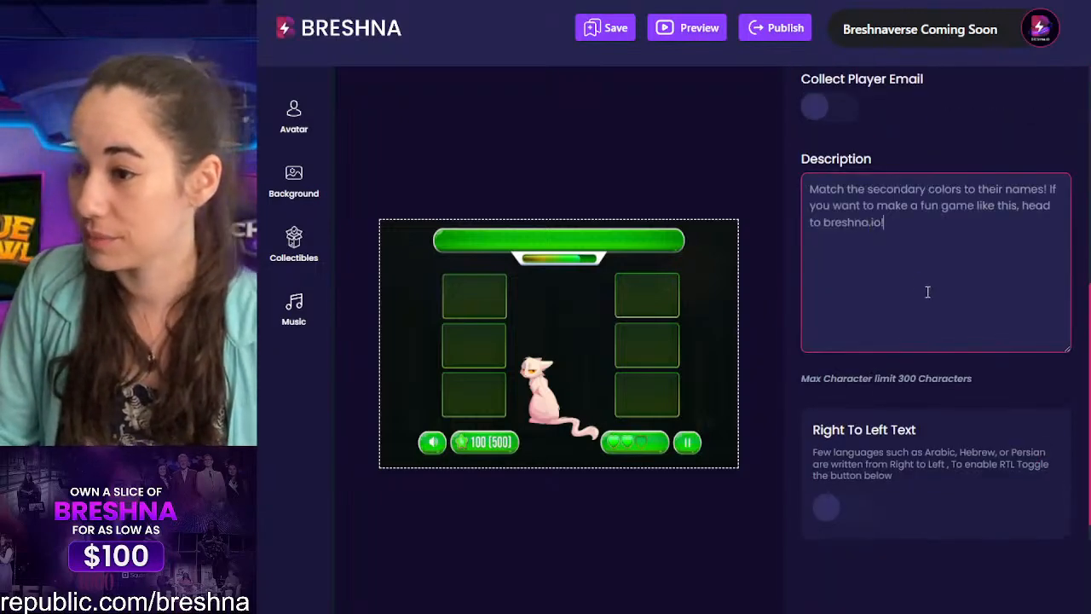
Step: Start the description with "Help Sassy the Cat" and make the following word "match" lowercase
{"action": "scroll", "coordinate": [926, 293], "scroll_direction": "up", "scroll_amount": 3}
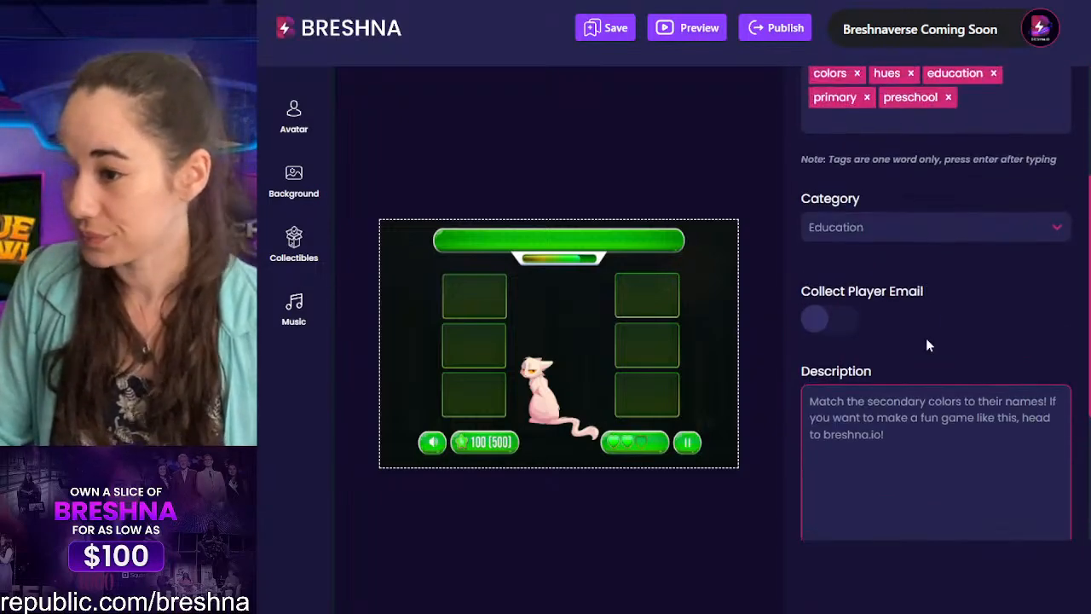
{"action": "left_click", "coordinate": [811, 399]}
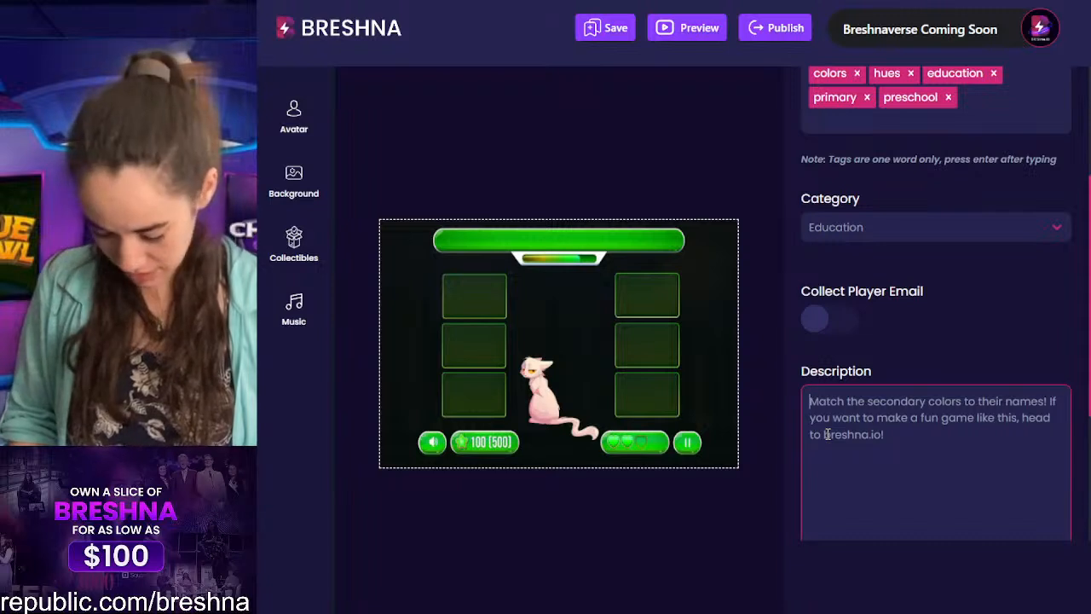
{"action": "type", "text": "Help Sassy t"}
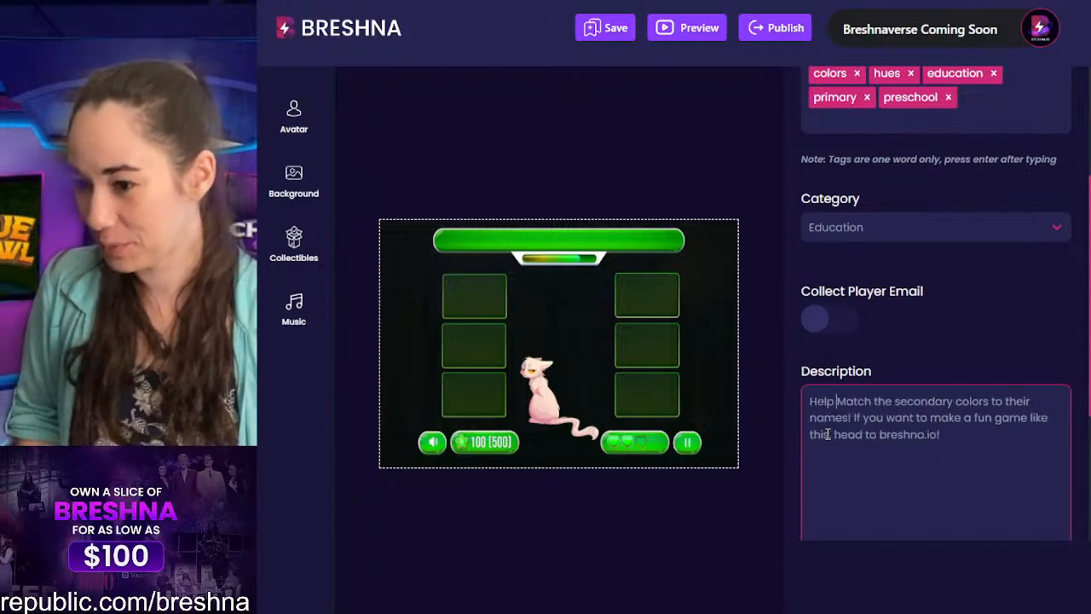
{"action": "type", "text": "he Cat"}
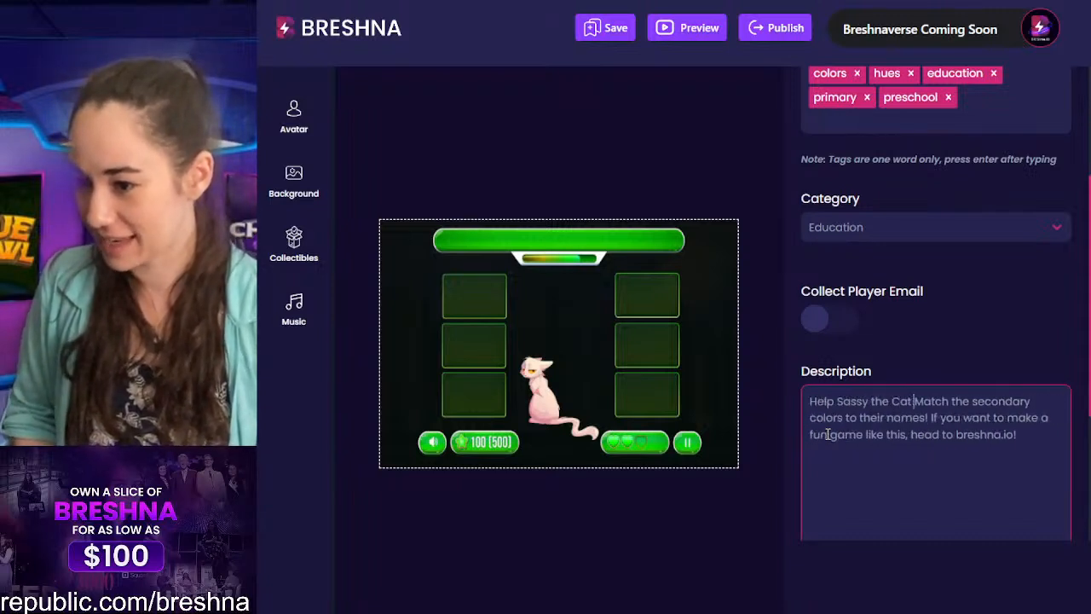
{"action": "key", "text": "Delete"}
{"action": "type", "text": "m"}
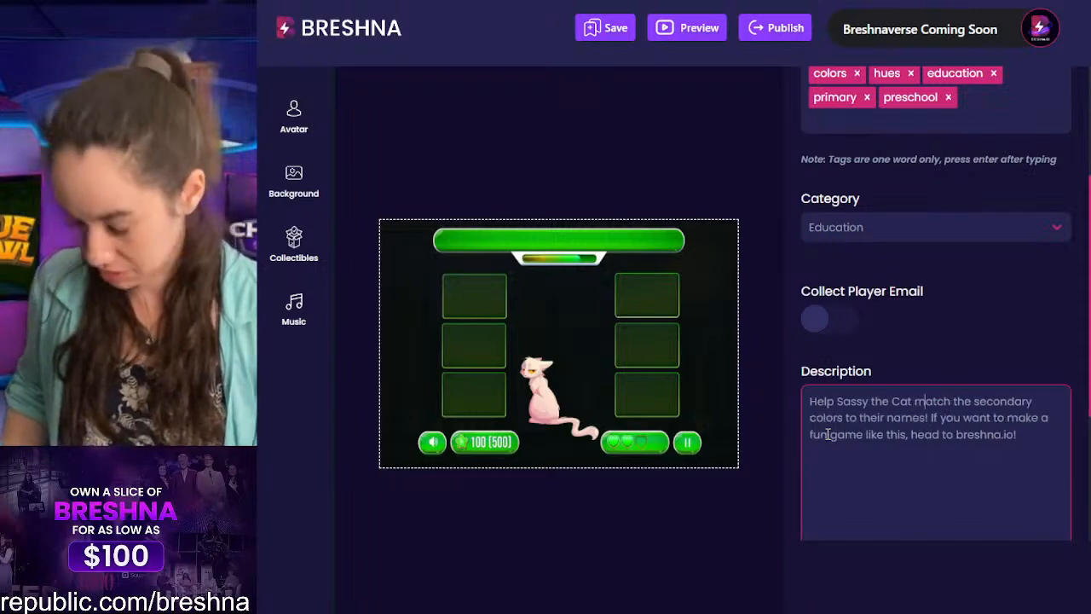
Step: Remove the word "secondary" from the description so it reads "match the colors to their names!"
{"action": "key", "text": "Right"}
{"action": "key", "text": "Right"}
{"action": "key", "text": "Right"}
{"action": "key", "text": "Right"}
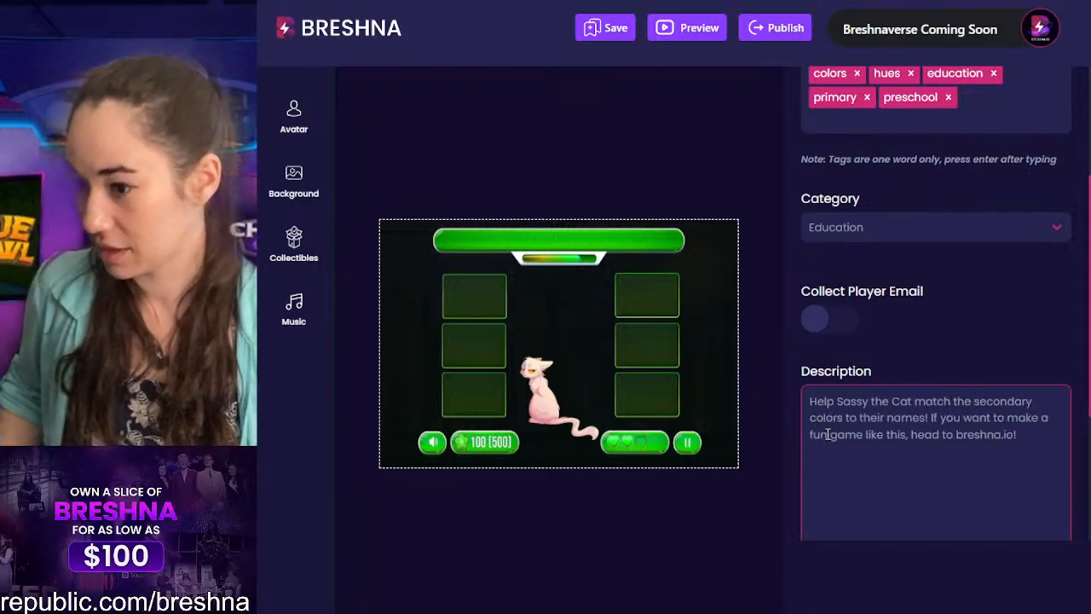
{"action": "key", "text": "Delete"}
{"action": "key", "text": "Delete"}
{"action": "key", "text": "Delete"}
{"action": "key", "text": "Delete"}
{"action": "key", "text": "Delete"}
{"action": "key", "text": "Delete"}
{"action": "key", "text": "Delete"}
{"action": "key", "text": "Delete"}
{"action": "key", "text": "Delete"}
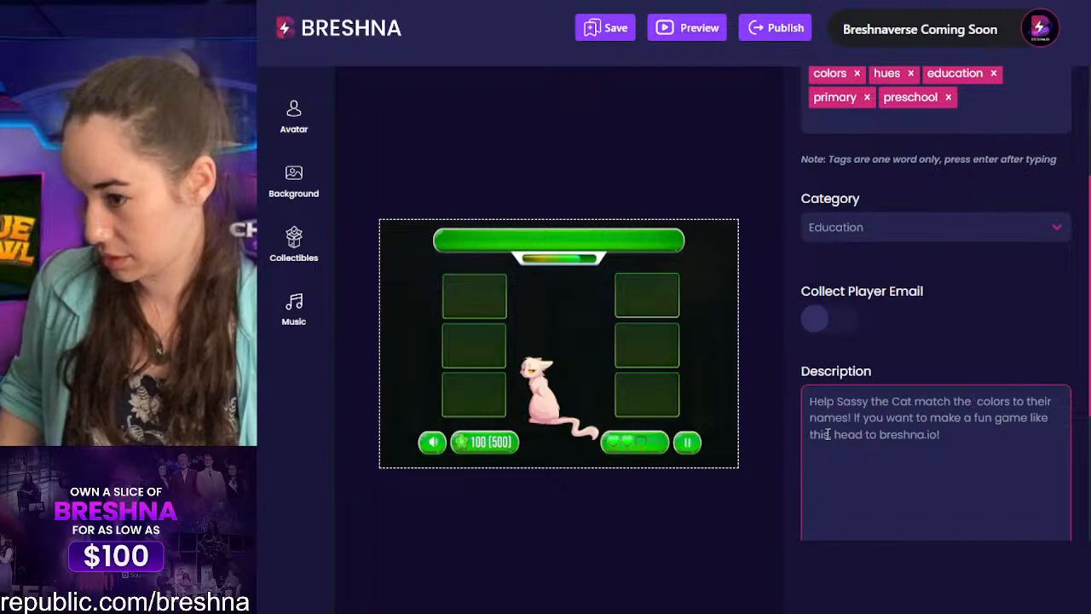
{"action": "key", "text": "Delete"}
Step: Move the description's sentence beginning "If you want to make a fun game" into its own paragraph, separated by a blank line
{"action": "key", "text": "Down"}
{"action": "key", "text": "Down"}
{"action": "key", "text": "Up"}
{"action": "key", "text": "Up"}
{"action": "key", "text": "Down"}
{"action": "key", "text": "Left"}
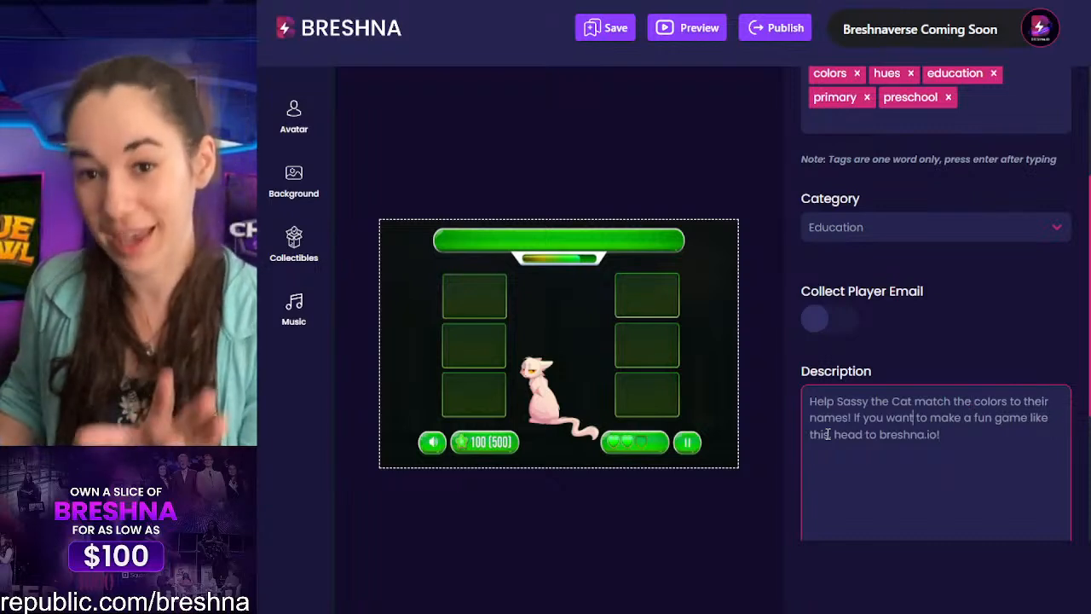
{"action": "key", "text": "Left"}
{"action": "key", "text": "Left"}
{"action": "key", "text": "Left"}
{"action": "key", "text": "Left"}
{"action": "key", "text": "Left"}
{"action": "key", "text": "Left"}
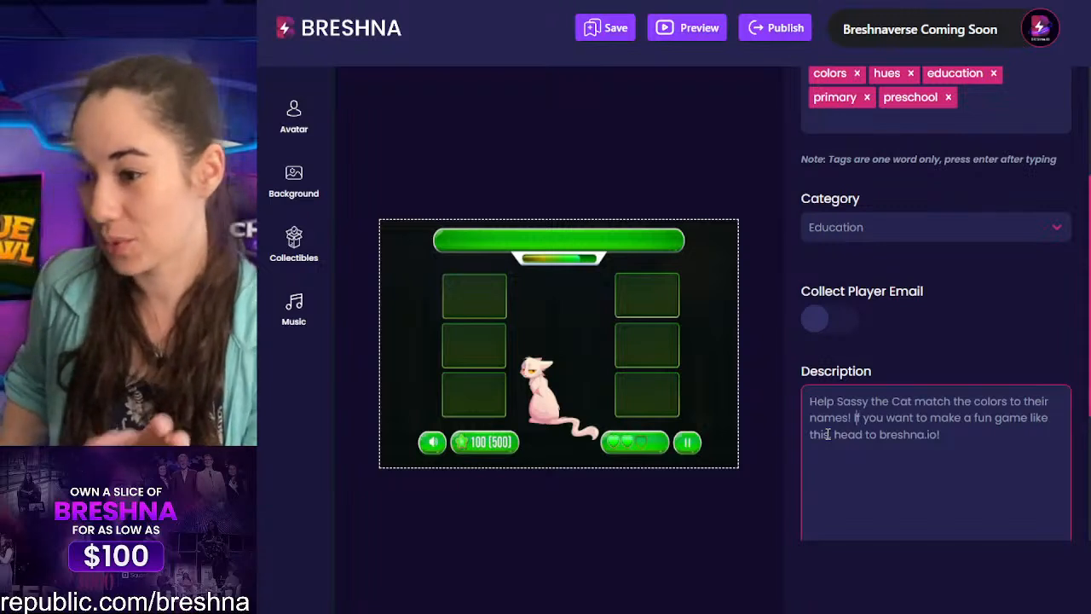
{"action": "key", "text": "Return"}
{"action": "key", "text": "Return"}
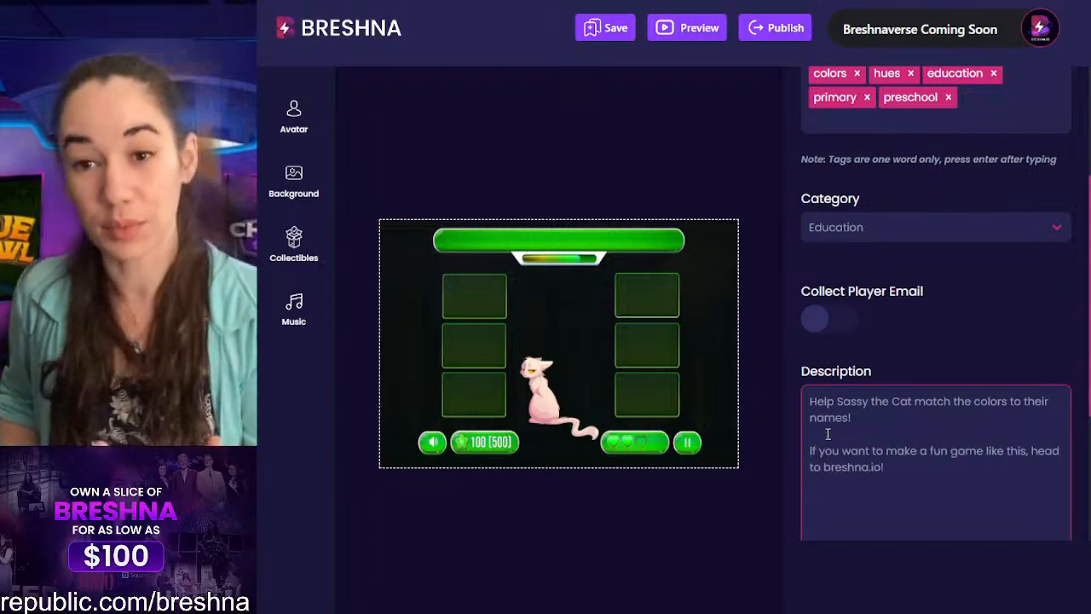
{"action": "key", "text": "Delete"}
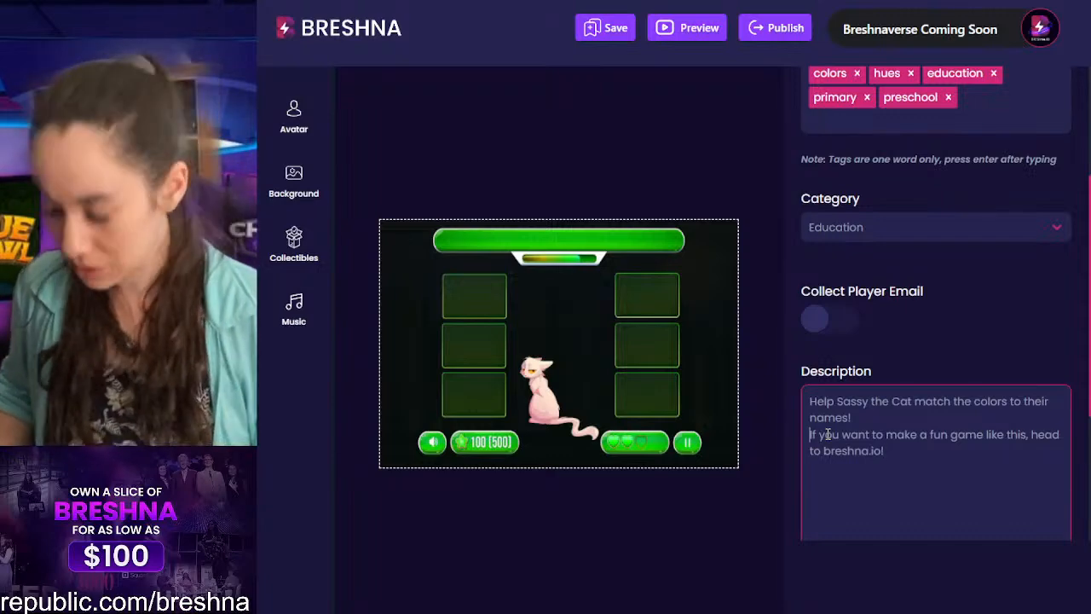
{"action": "key", "text": "Return"}
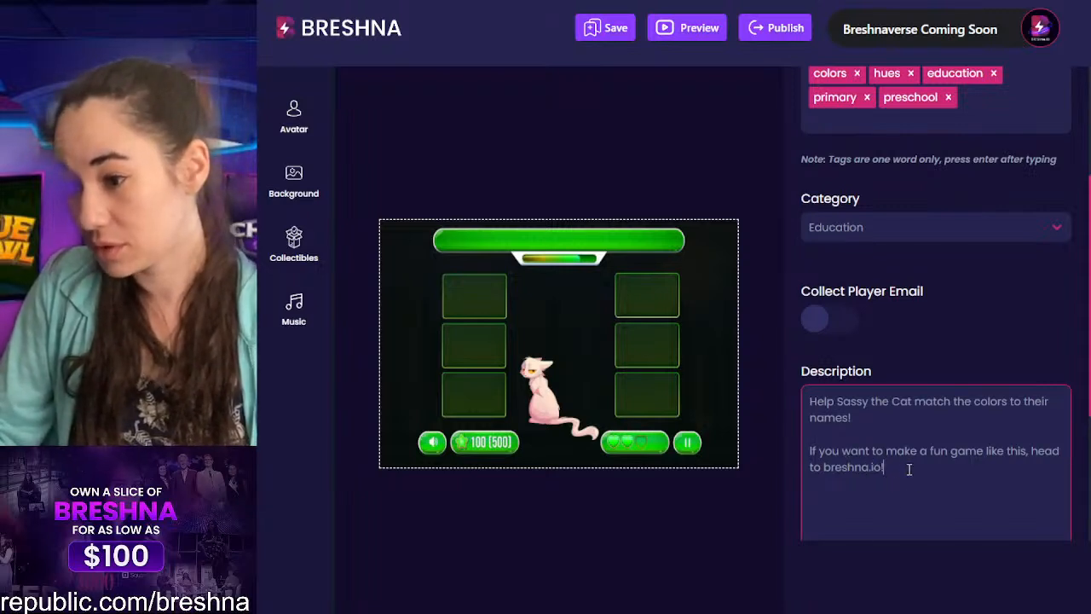
Step: Replace "breshna.io!" at the end of the description with "our website"
{"action": "key", "text": "BackSpace"}
{"action": "key", "text": "BackSpace"}
{"action": "key", "text": "BackSpace"}
{"action": "key", "text": "BackSpace"}
{"action": "key", "text": "BackSpace"}
{"action": "key", "text": "BackSpace"}
{"action": "key", "text": "BackSpace"}
{"action": "key", "text": "BackSpace"}
{"action": "key", "text": "BackSpace"}
{"action": "key", "text": "BackSpace"}
{"action": "key", "text": "BackSpace"}
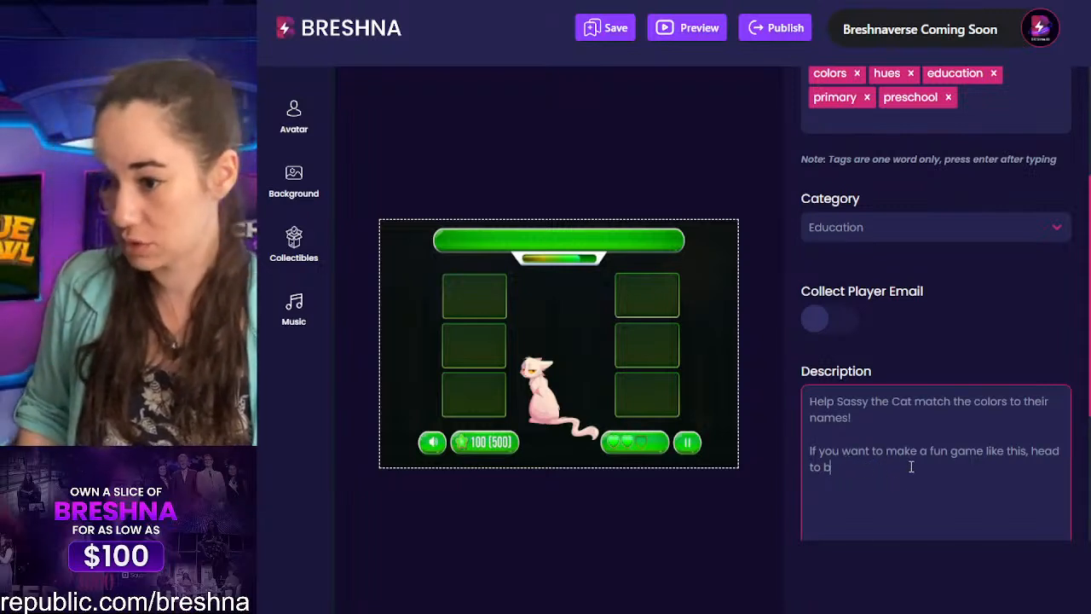
{"action": "type", "text": "our website"}
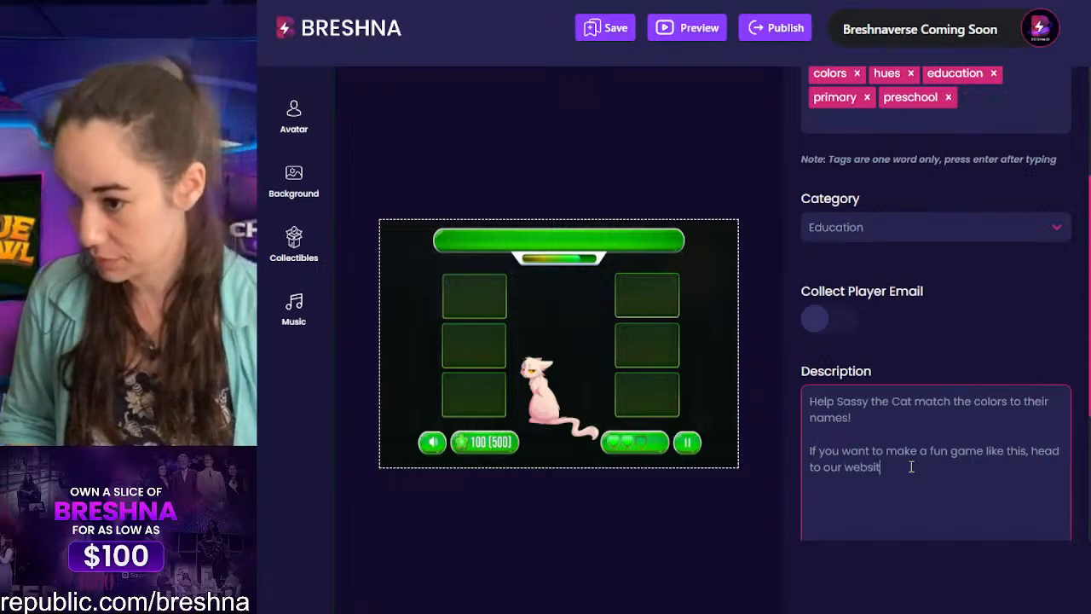
Step: Add "breshna.io" to the end of the description as its own paragraph, separated by a blank line
{"action": "key", "text": "Return"}
{"action": "key", "text": "Return"}
{"action": "type", "text": "breshna.io"}
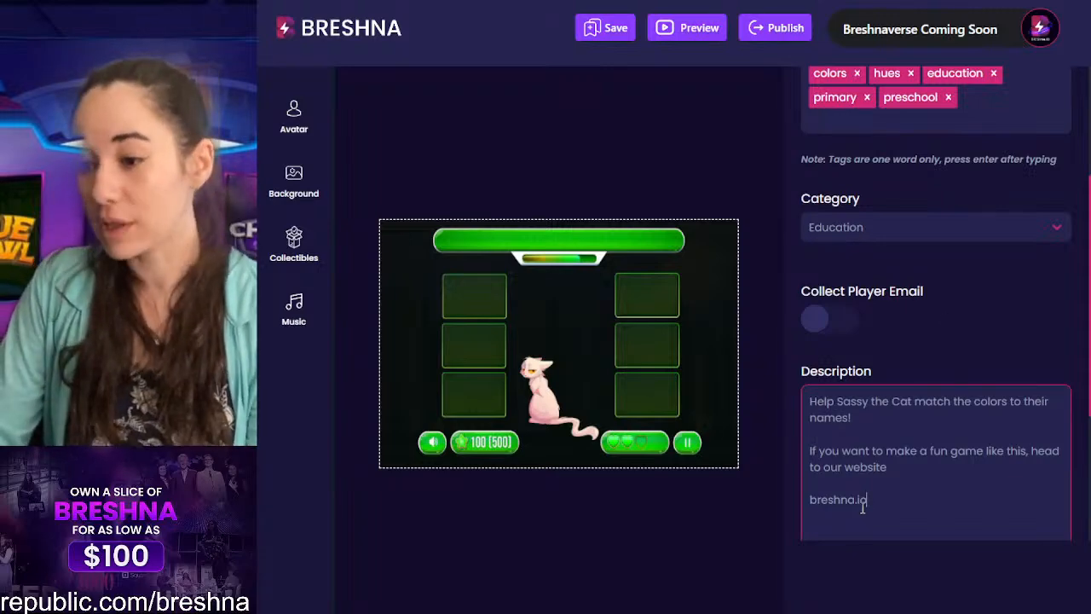
{"action": "left_click_drag", "start_coordinate": [866, 501], "coordinate": [800, 503]}
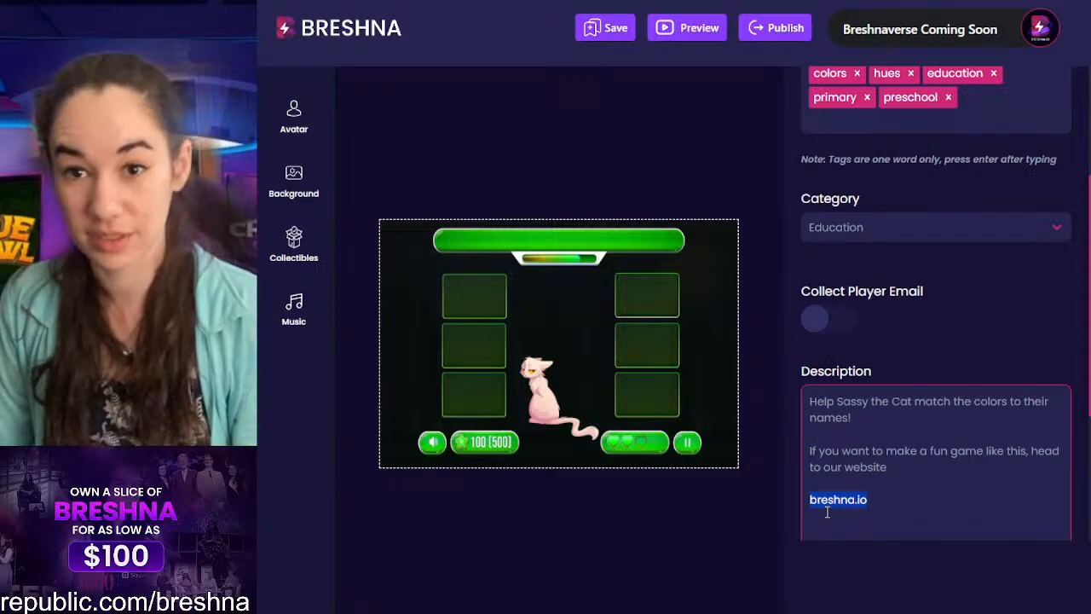
{"action": "left_click", "coordinate": [868, 493]}
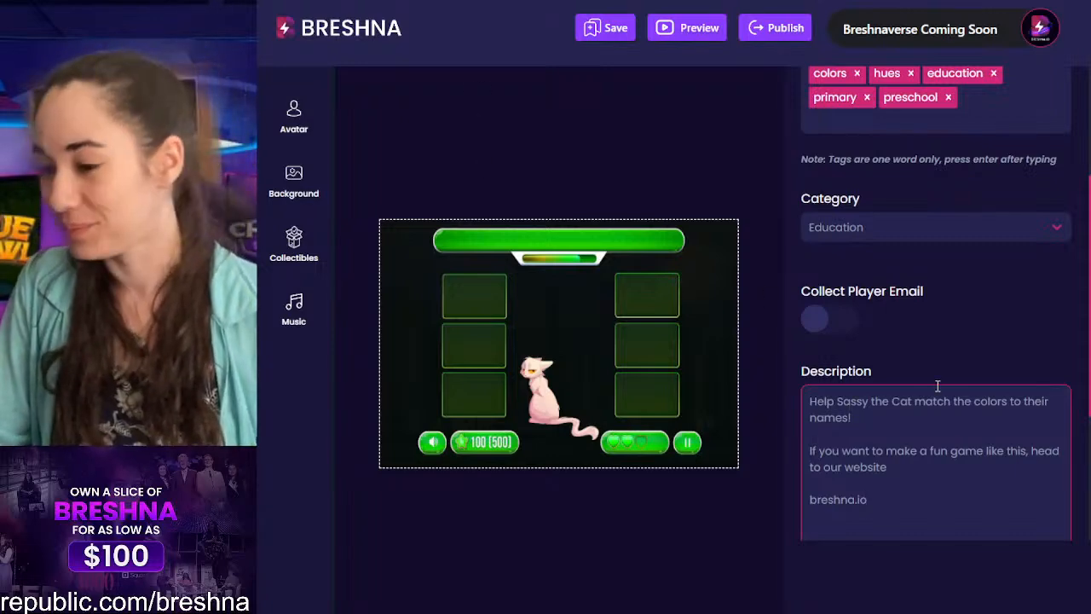
Step: Turn the Right To Left Text option on and back off
{"action": "scroll", "coordinate": [937, 386], "scroll_direction": "down", "scroll_amount": 3}
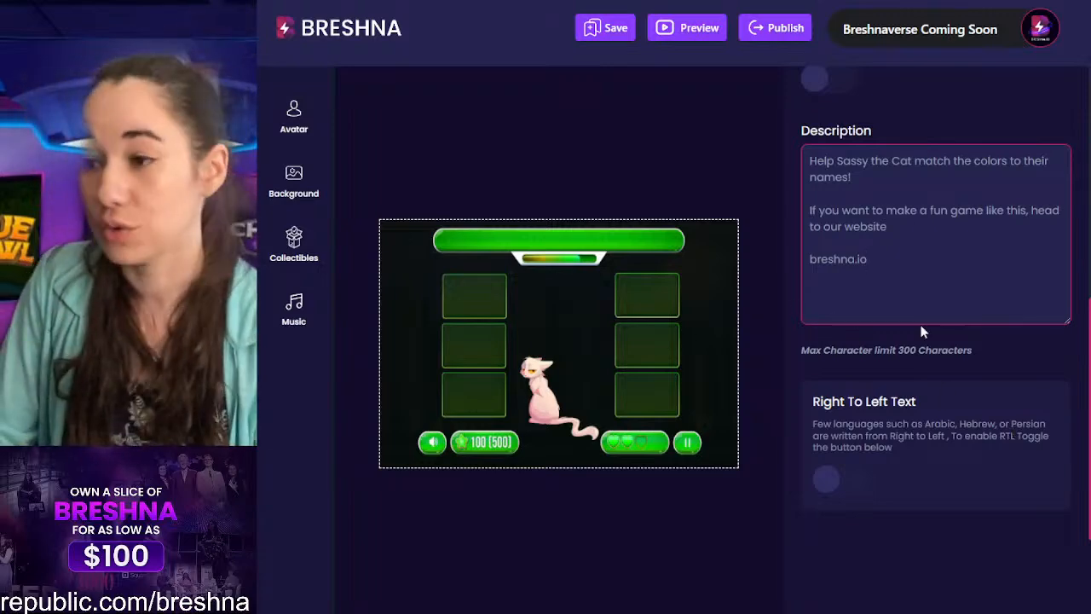
{"action": "left_click", "coordinate": [853, 484]}
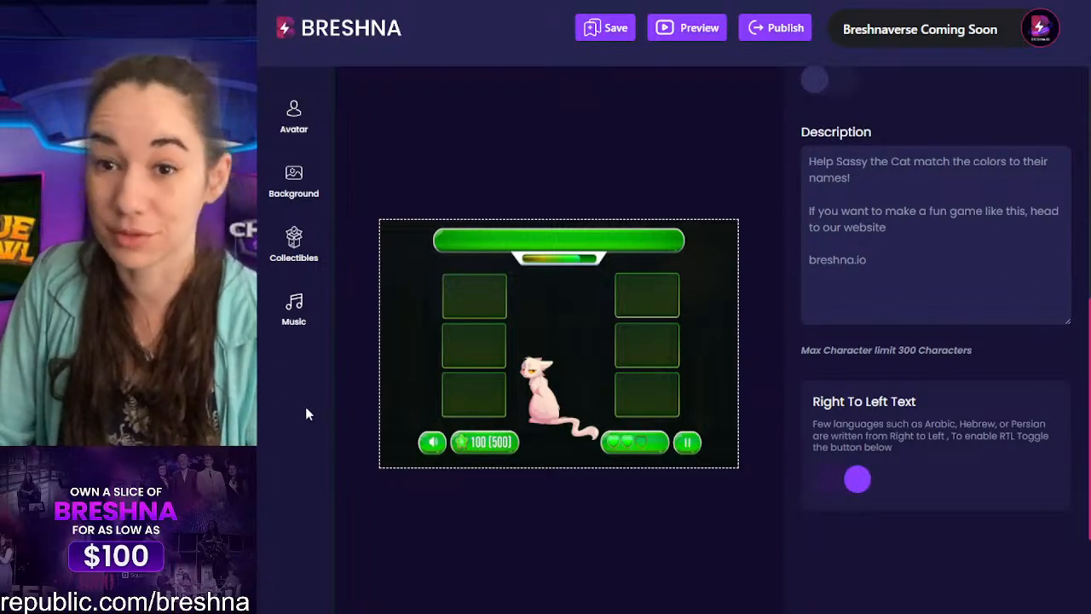
{"action": "left_click", "coordinate": [857, 489]}
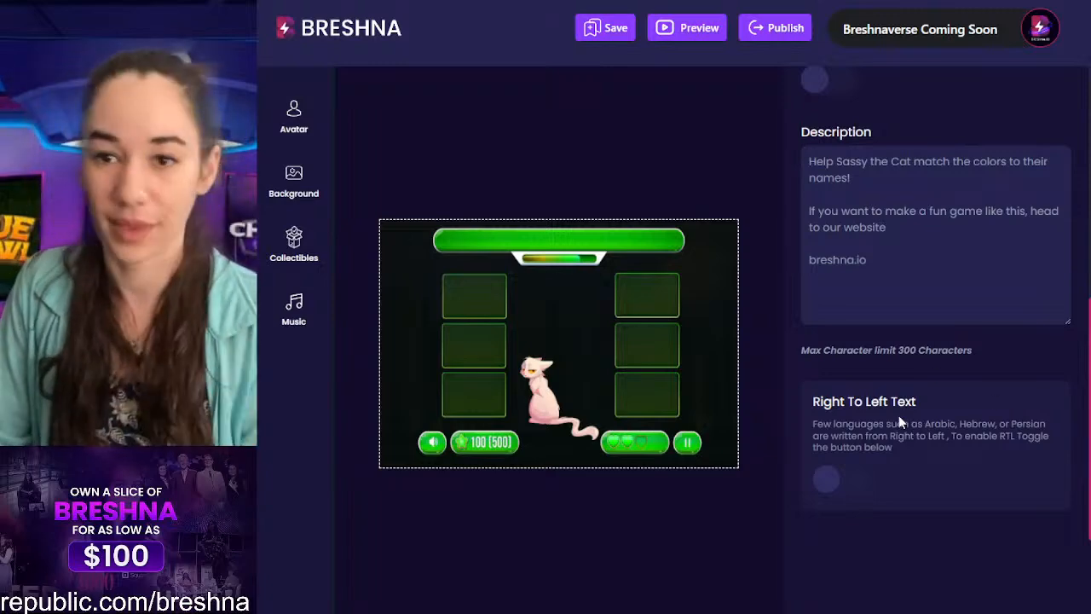
Step: Review the game's title, tags, category, player email option and description in the settings
{"action": "scroll", "coordinate": [899, 415], "scroll_direction": "up", "scroll_amount": 5}
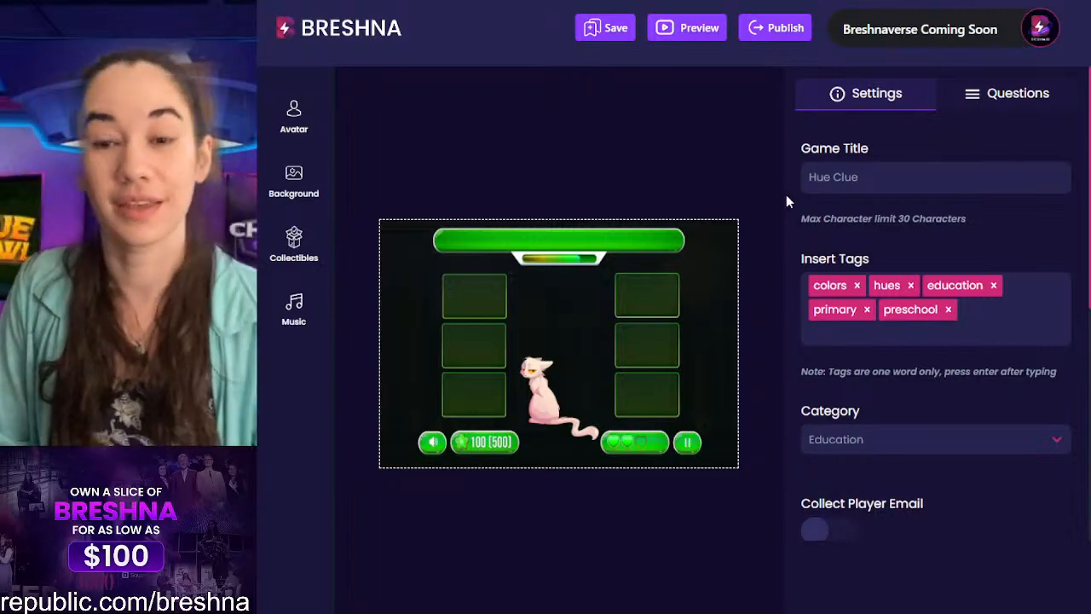
{"action": "scroll", "coordinate": [867, 253], "scroll_direction": "down", "scroll_amount": 5}
{"action": "scroll", "coordinate": [867, 253], "scroll_direction": "down", "scroll_amount": 1}
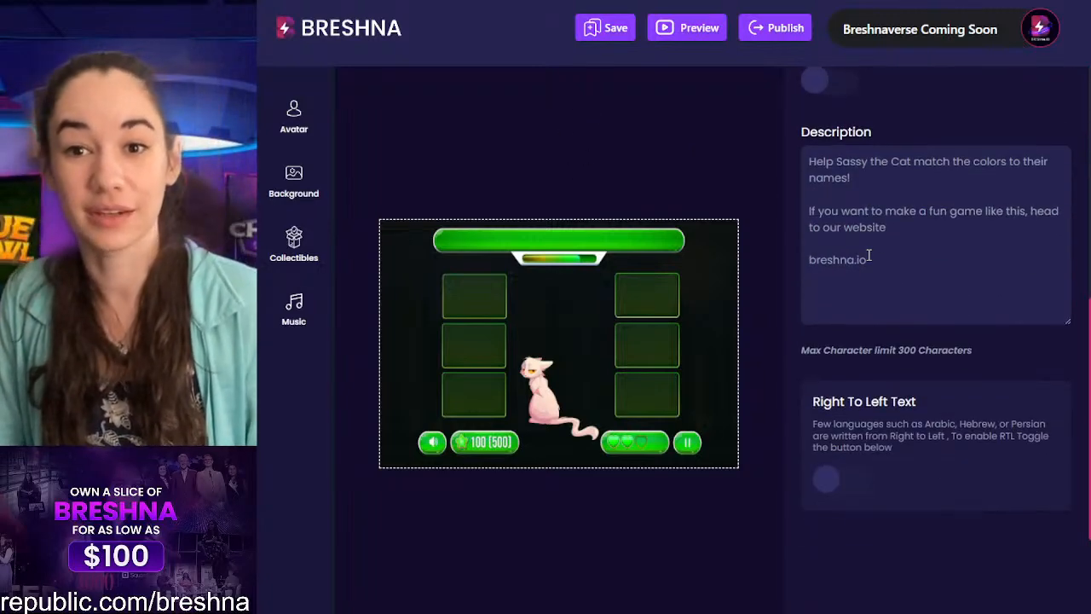
{"action": "scroll", "coordinate": [878, 328], "scroll_direction": "up", "scroll_amount": 6}
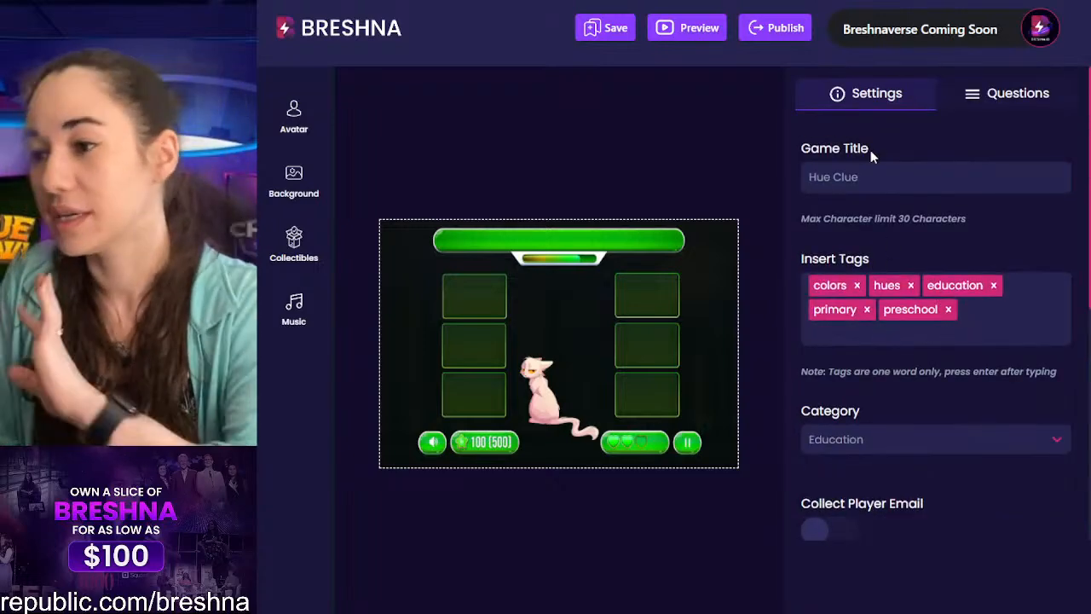
{"action": "scroll", "coordinate": [872, 154], "scroll_direction": "down", "scroll_amount": 1}
{"action": "scroll", "coordinate": [879, 165], "scroll_direction": "down", "scroll_amount": 3}
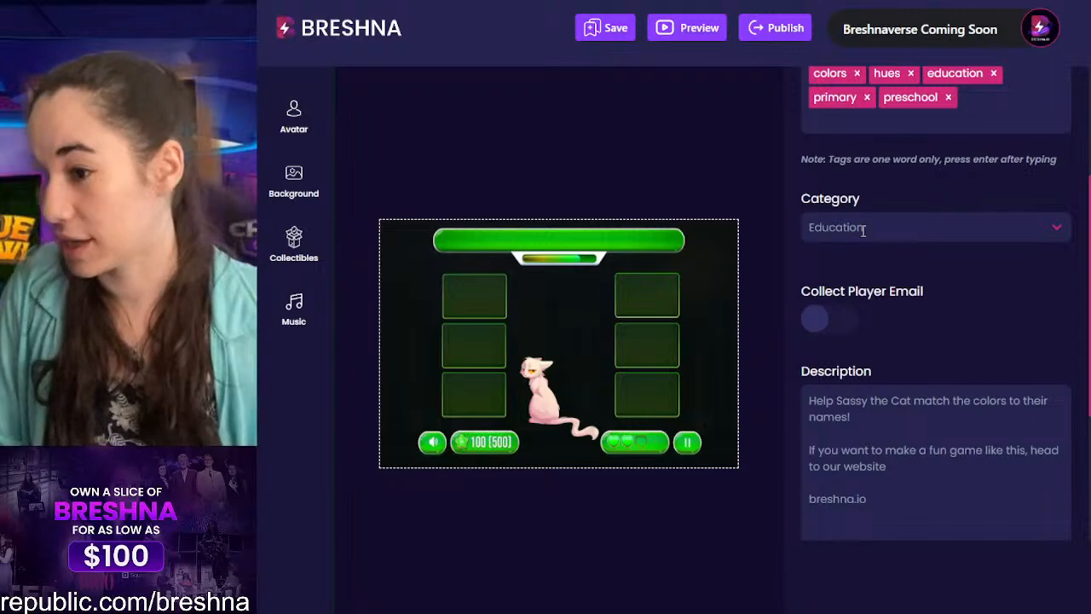
{"action": "scroll", "coordinate": [863, 230], "scroll_direction": "down", "scroll_amount": 2}
{"action": "scroll", "coordinate": [831, 188], "scroll_direction": "down", "scroll_amount": 1}
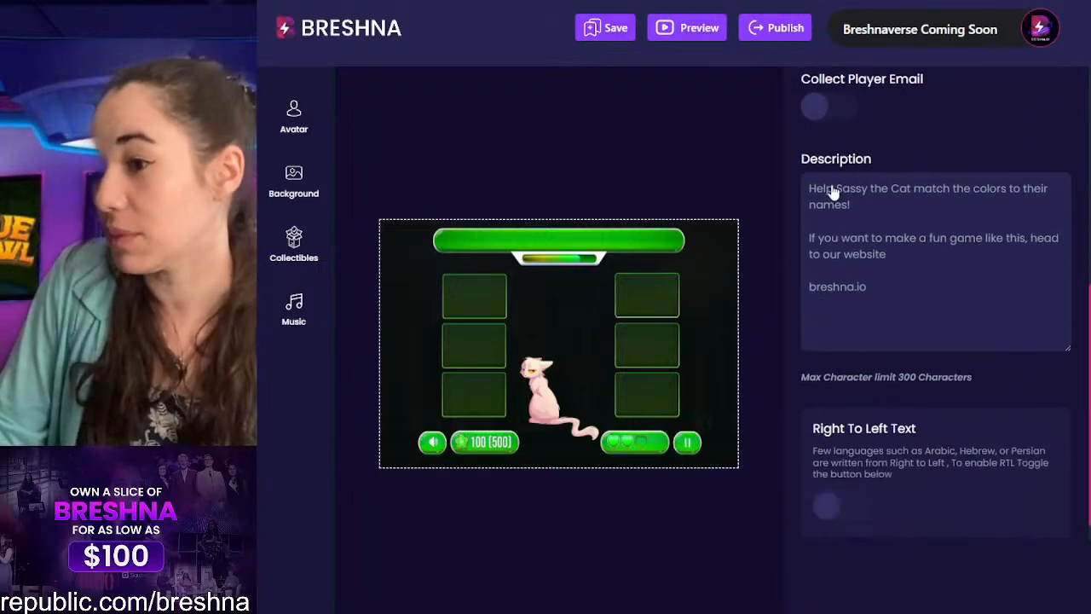
{"action": "scroll", "coordinate": [831, 190], "scroll_direction": "down", "scroll_amount": 1}
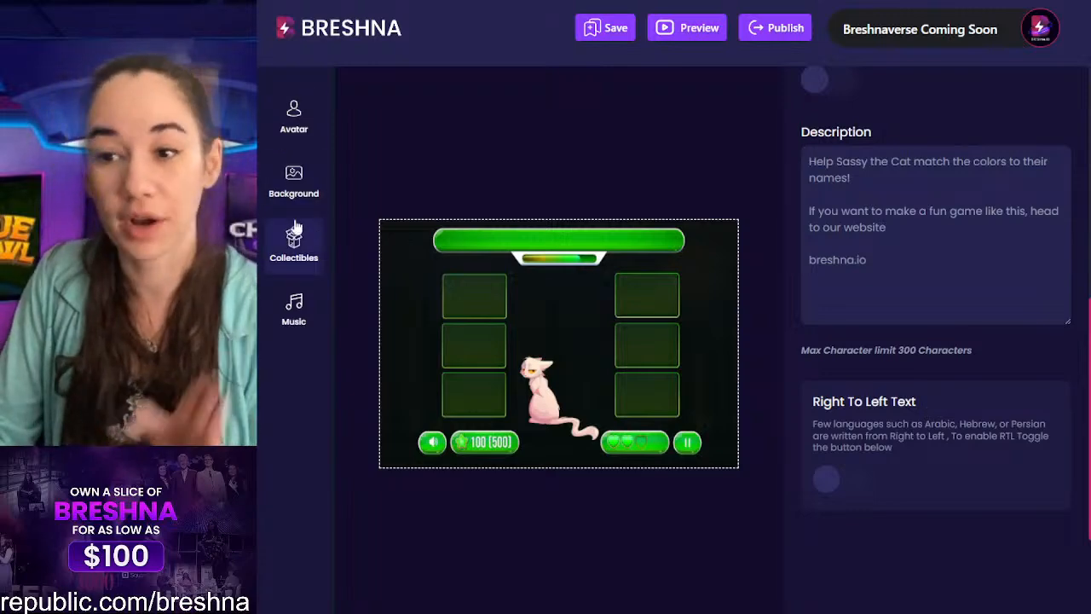
{"action": "scroll", "coordinate": [878, 219], "scroll_direction": "up", "scroll_amount": 5}
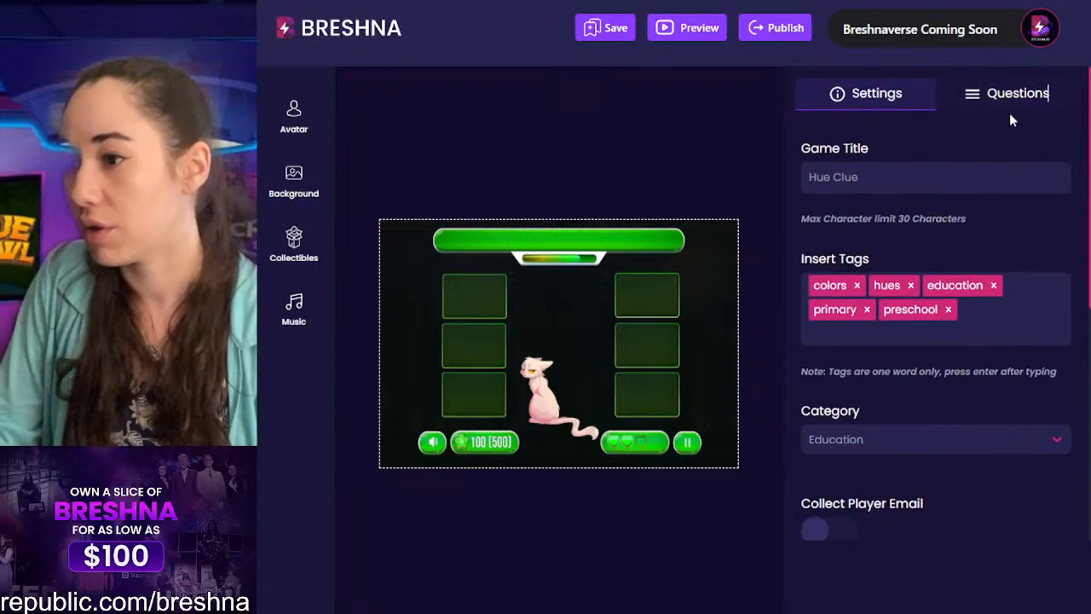
Step: Select Question 1 and review its avatar, background, introduction and question text
{"action": "left_click", "coordinate": [1009, 106]}
{"action": "left_click", "coordinate": [849, 211]}
{"action": "left_click", "coordinate": [861, 252]}
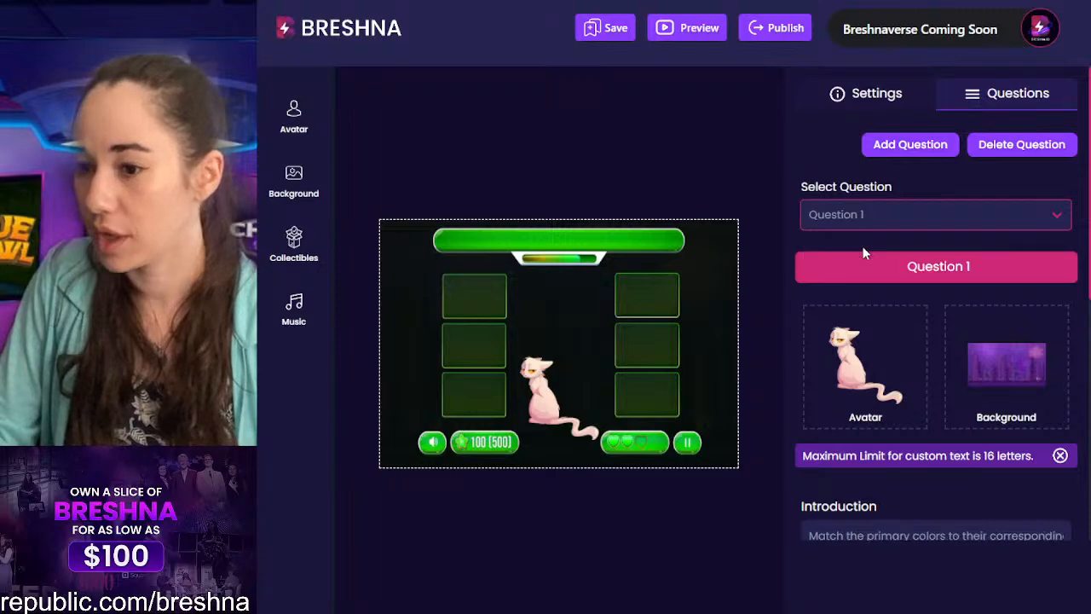
{"action": "scroll", "coordinate": [909, 356], "scroll_direction": "down", "scroll_amount": 3}
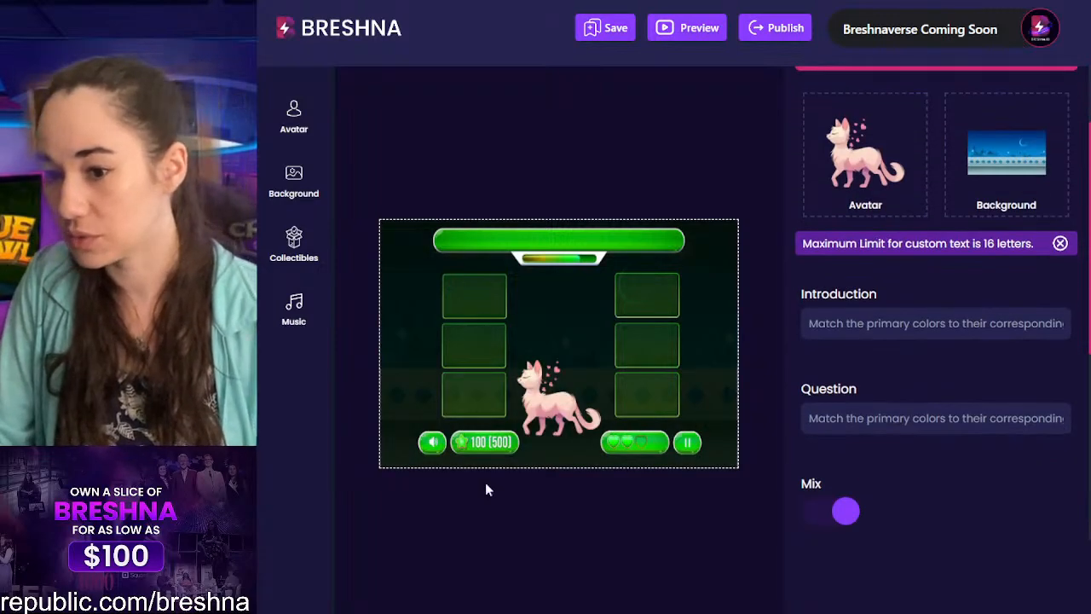
{"action": "scroll", "coordinate": [1030, 365], "scroll_direction": "down", "scroll_amount": 5}
{"action": "scroll", "coordinate": [1020, 367], "scroll_direction": "up", "scroll_amount": 6}
{"action": "scroll", "coordinate": [1020, 367], "scroll_direction": "up", "scroll_amount": 2}
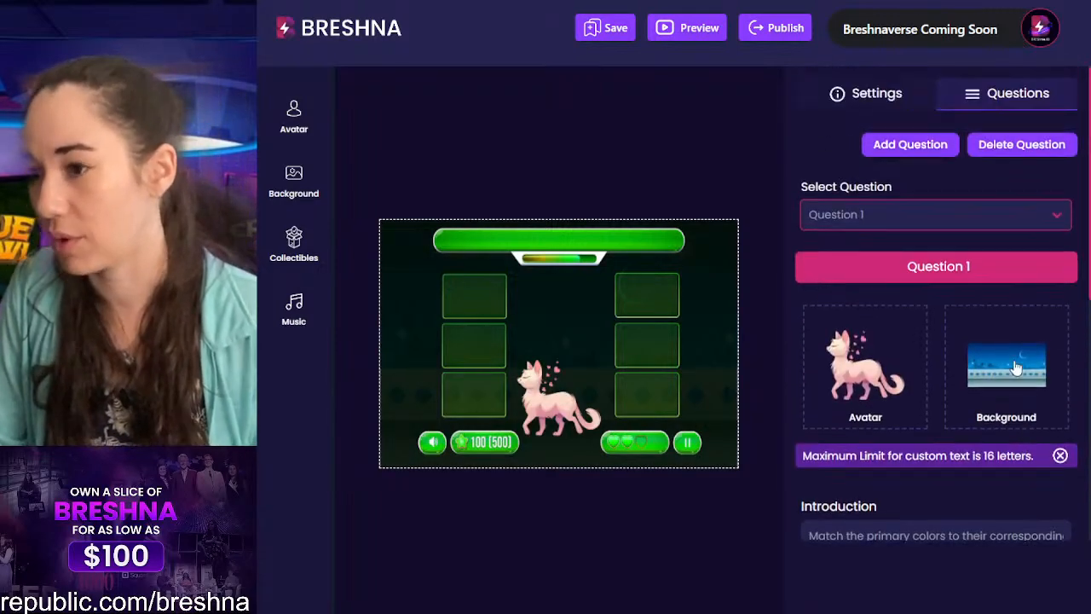
Step: Publish the game and copy its URL
{"action": "left_click", "coordinate": [767, 42]}
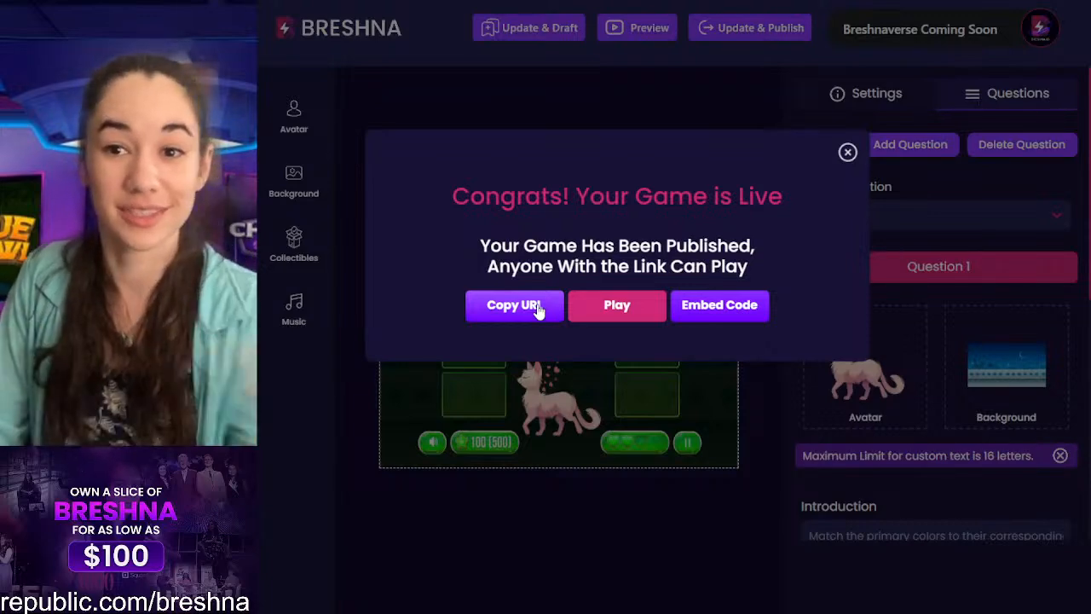
{"action": "left_click", "coordinate": [537, 308]}
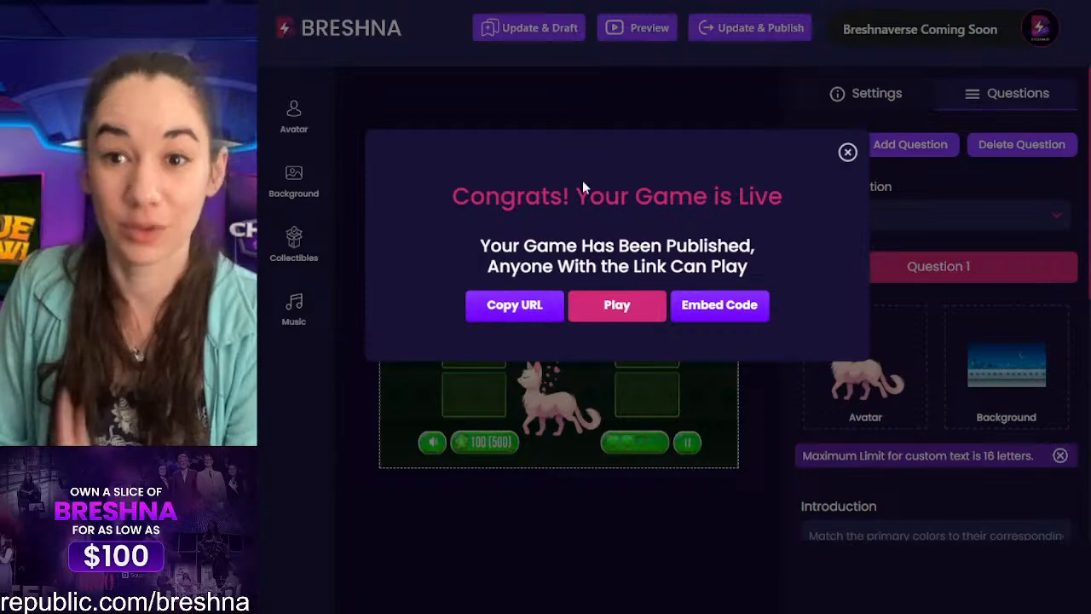
Step: View the published game's embed code, highlight all of it, and close it again
{"action": "left_click", "coordinate": [714, 317]}
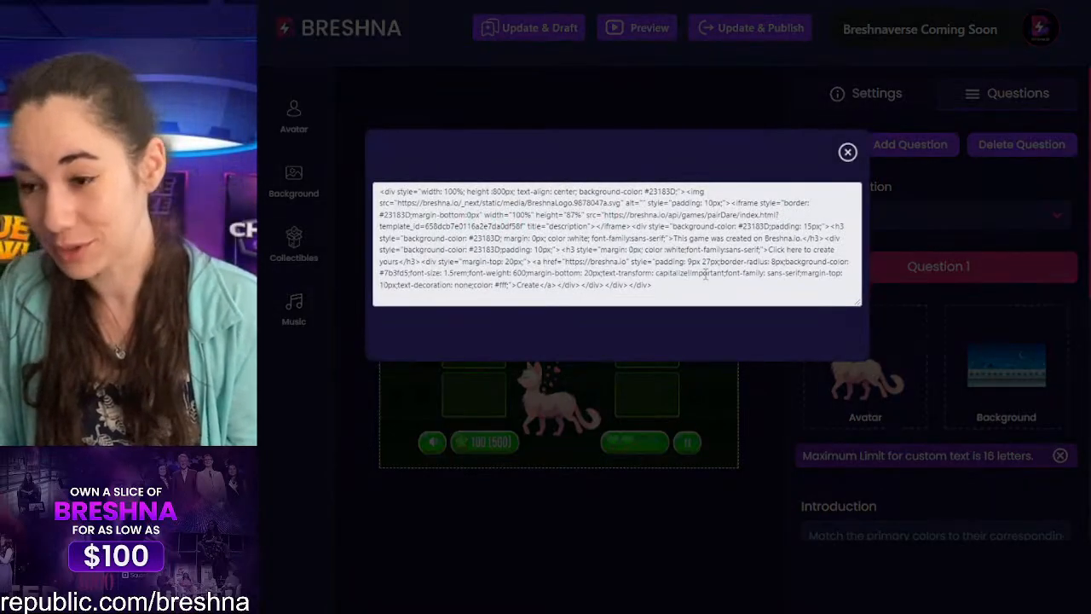
{"action": "left_click_drag", "start_coordinate": [682, 294], "coordinate": [265, 158]}
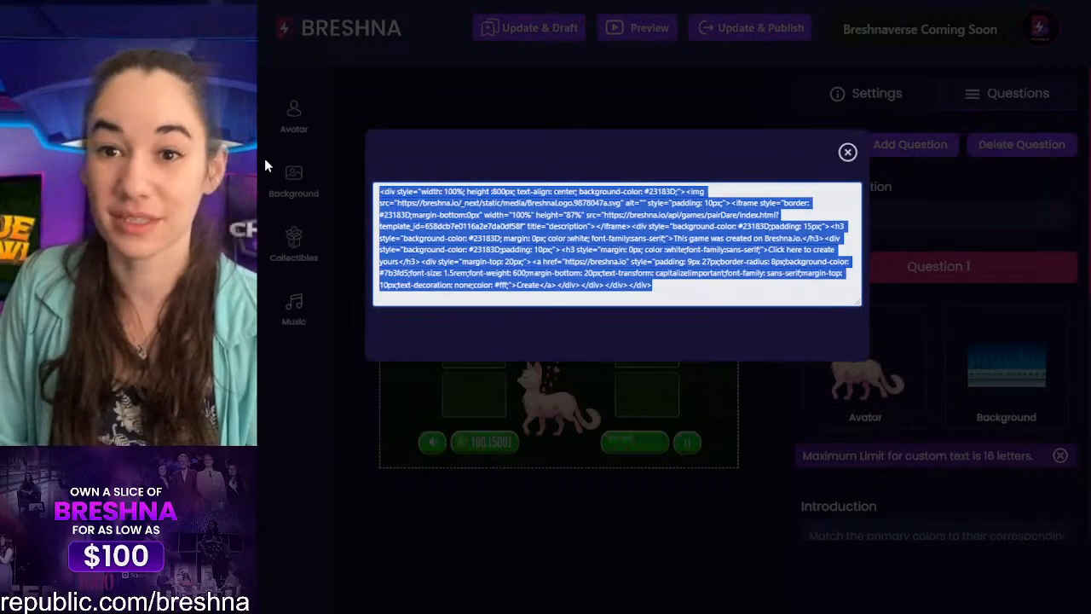
{"action": "left_click", "coordinate": [775, 298]}
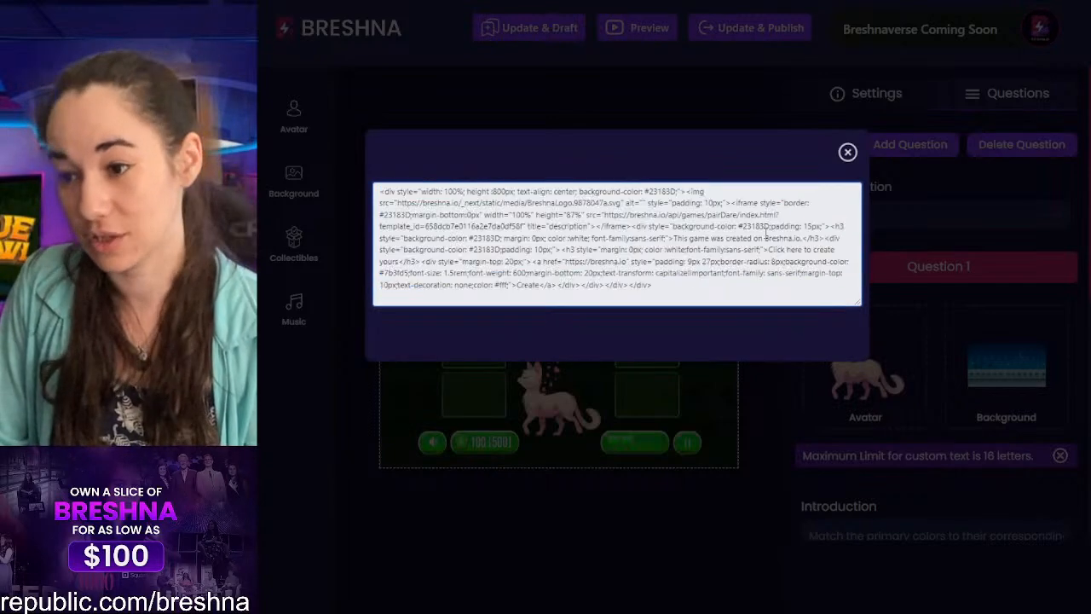
{"action": "left_click", "coordinate": [846, 152]}
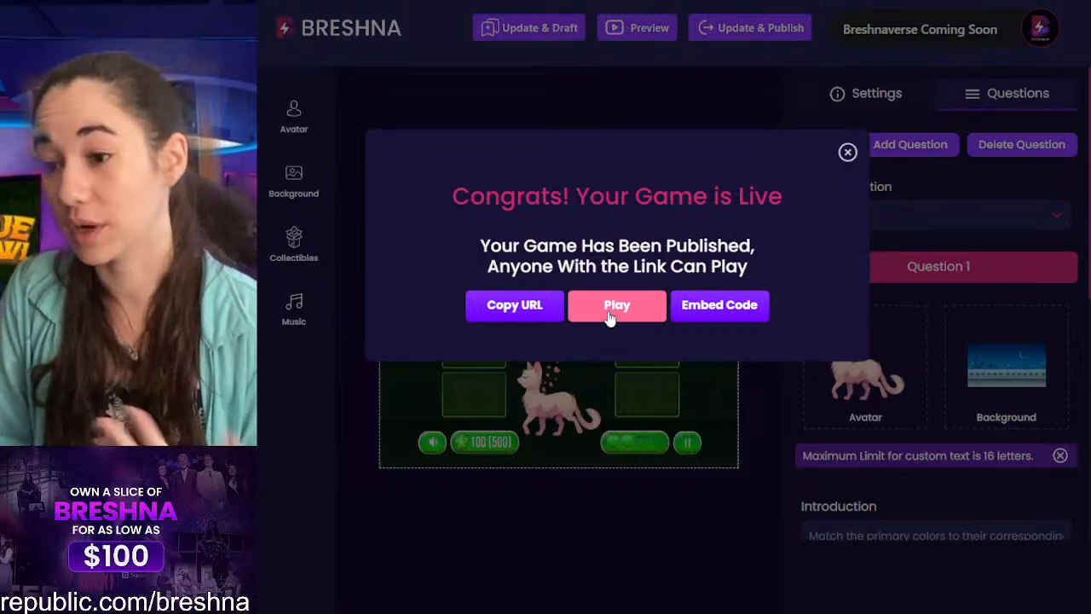
Step: Open the published game and check its About and Settings screens from the main menu
{"action": "left_click", "coordinate": [609, 312]}
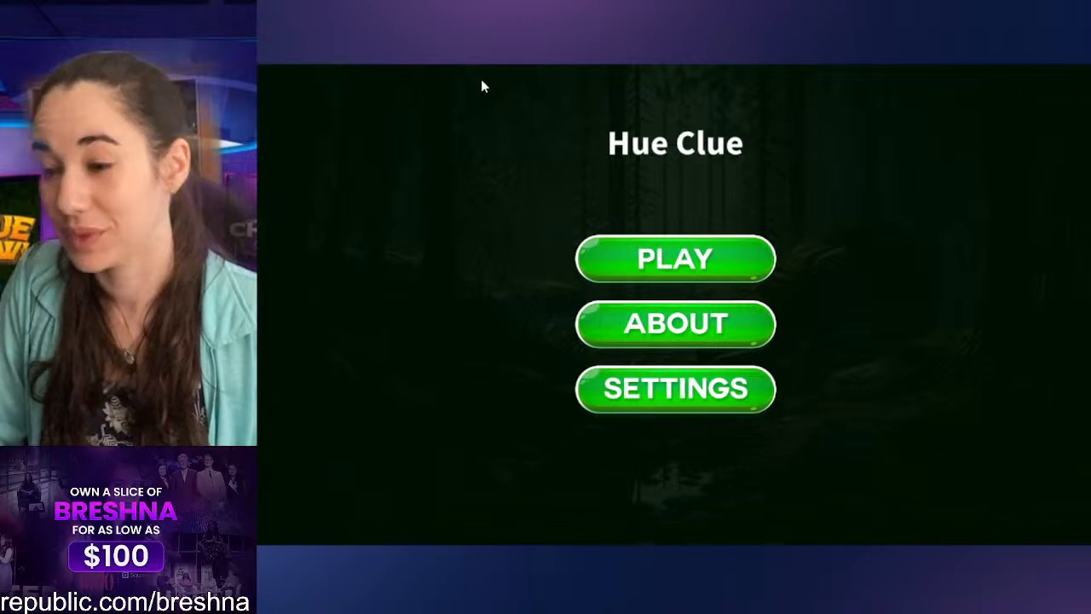
{"action": "left_click", "coordinate": [748, 325]}
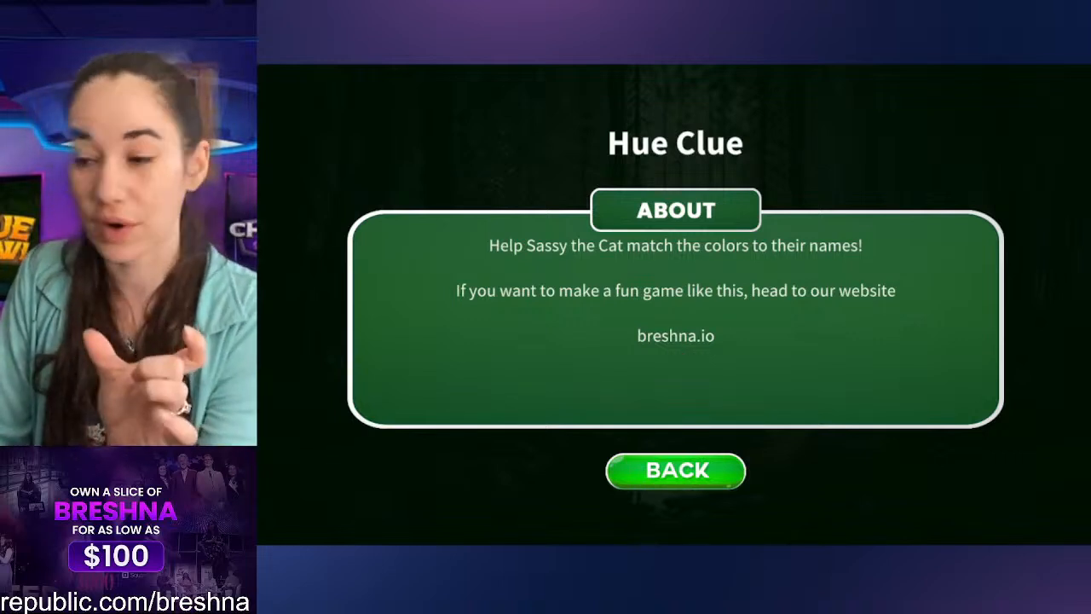
{"action": "left_click", "coordinate": [706, 470]}
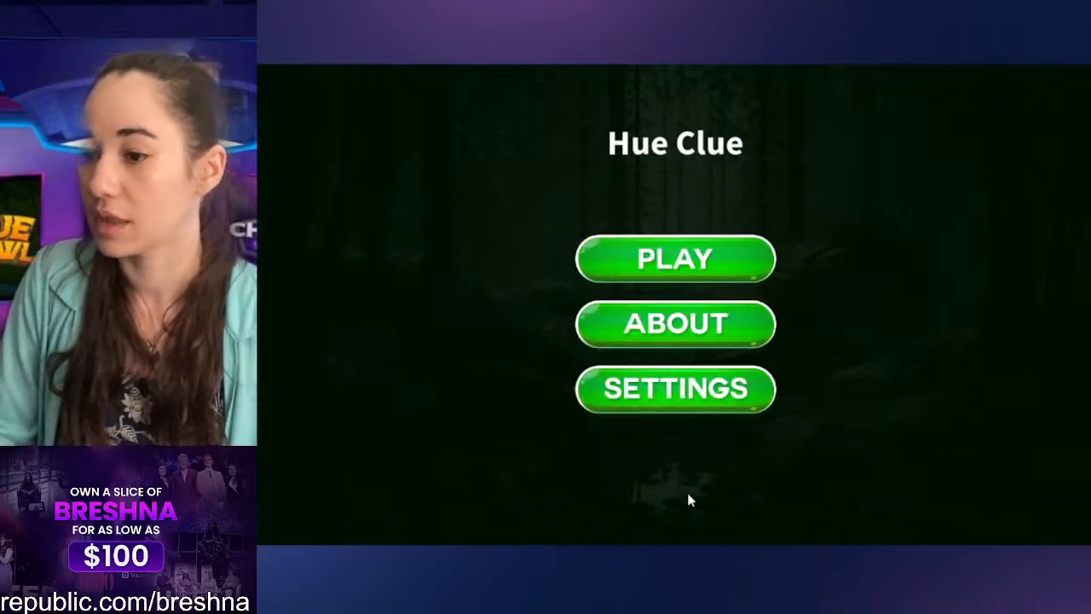
{"action": "left_click", "coordinate": [634, 411]}
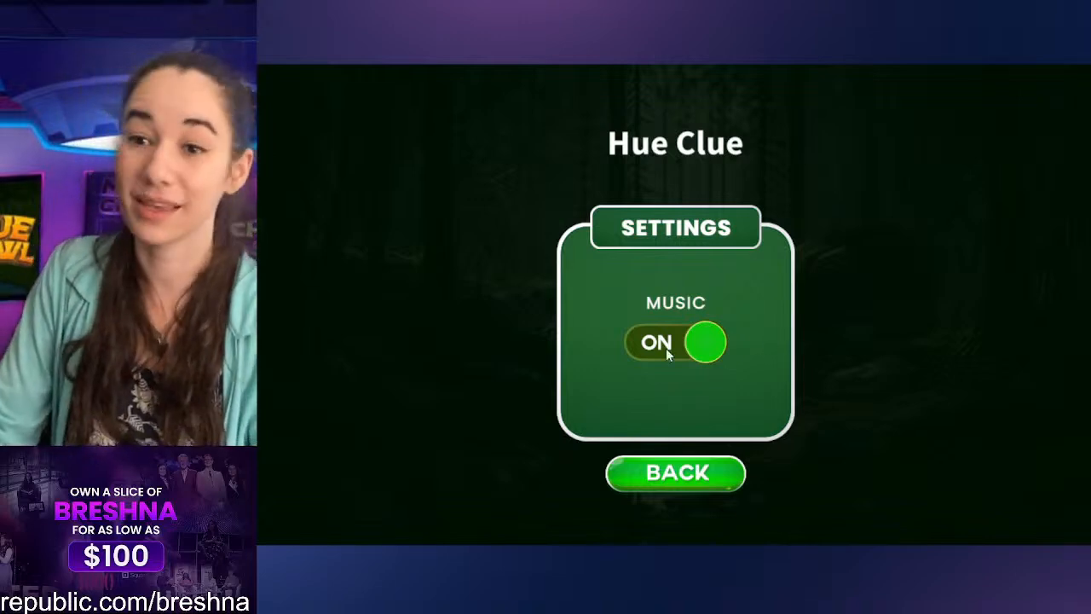
{"action": "left_click", "coordinate": [680, 475]}
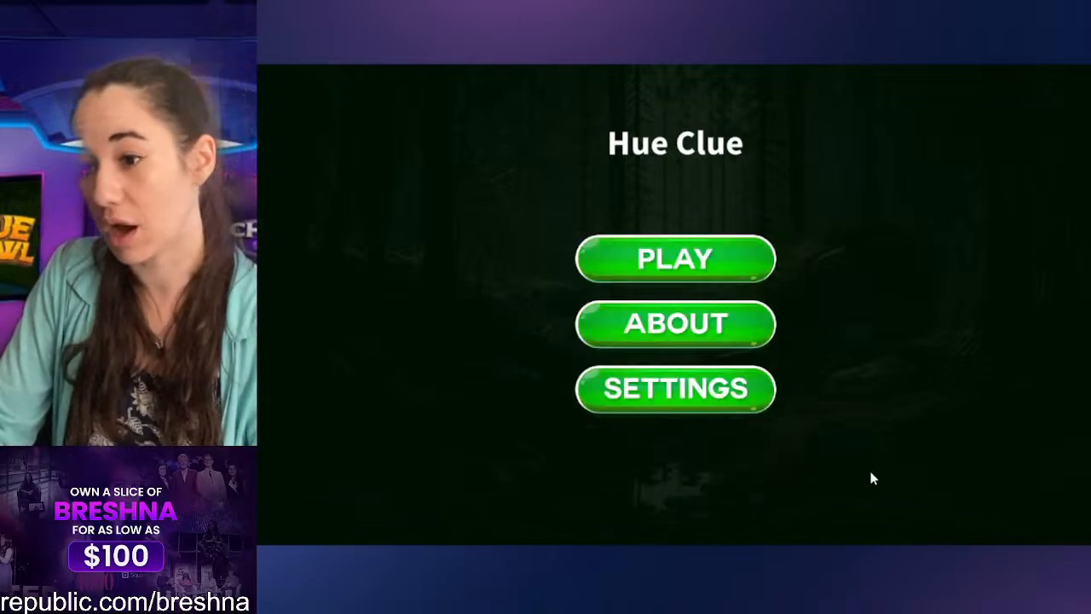
Step: Start playing the game in Self Paced mode at Easy difficulty, going past the level introduction
{"action": "left_click", "coordinate": [687, 266]}
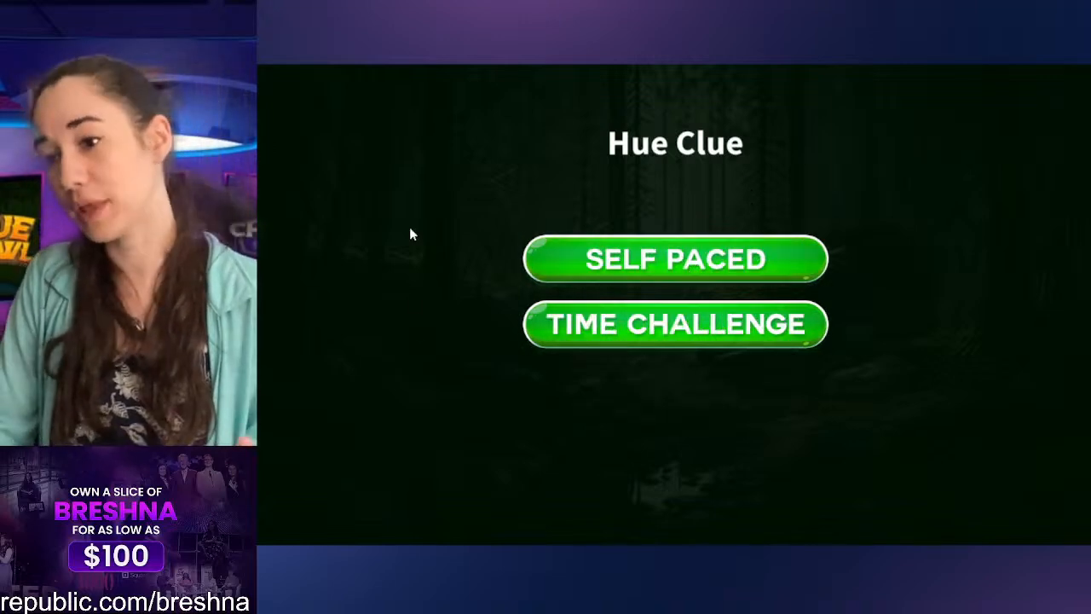
{"action": "left_click", "coordinate": [656, 262]}
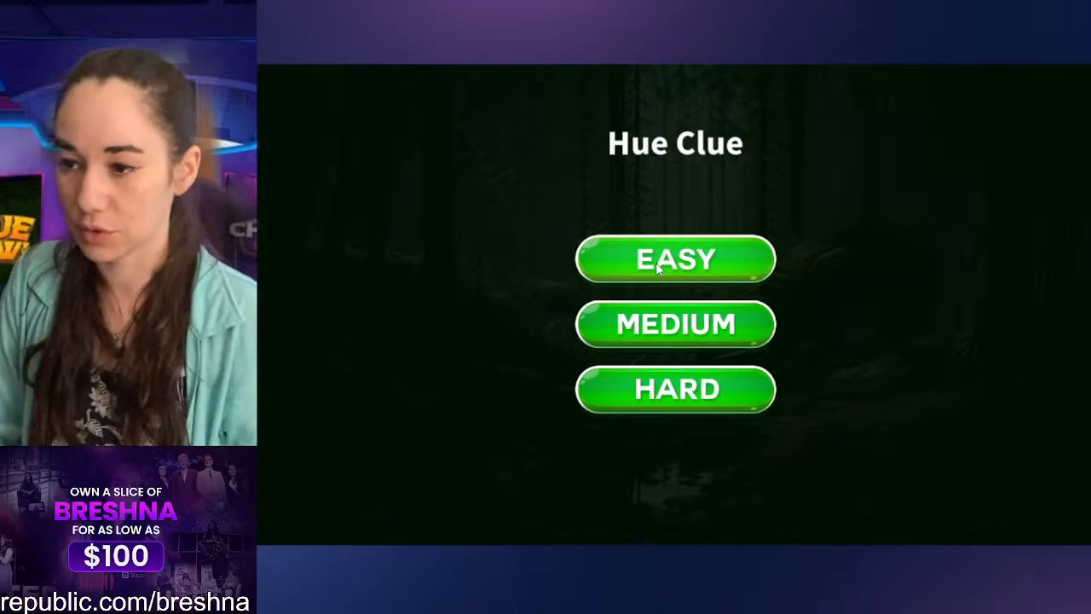
{"action": "left_click", "coordinate": [690, 267]}
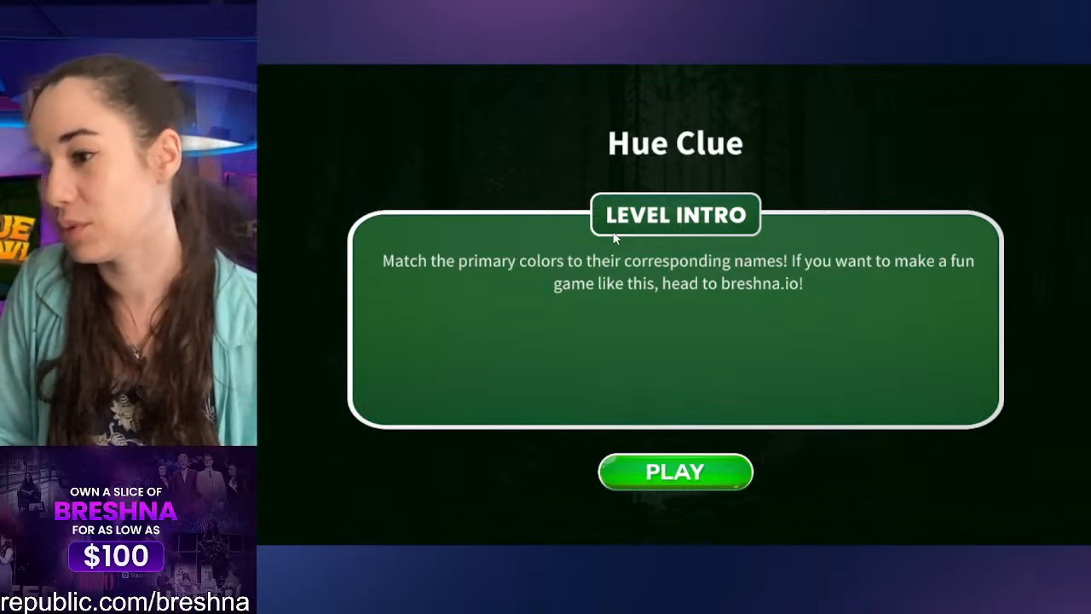
{"action": "left_click", "coordinate": [671, 483]}
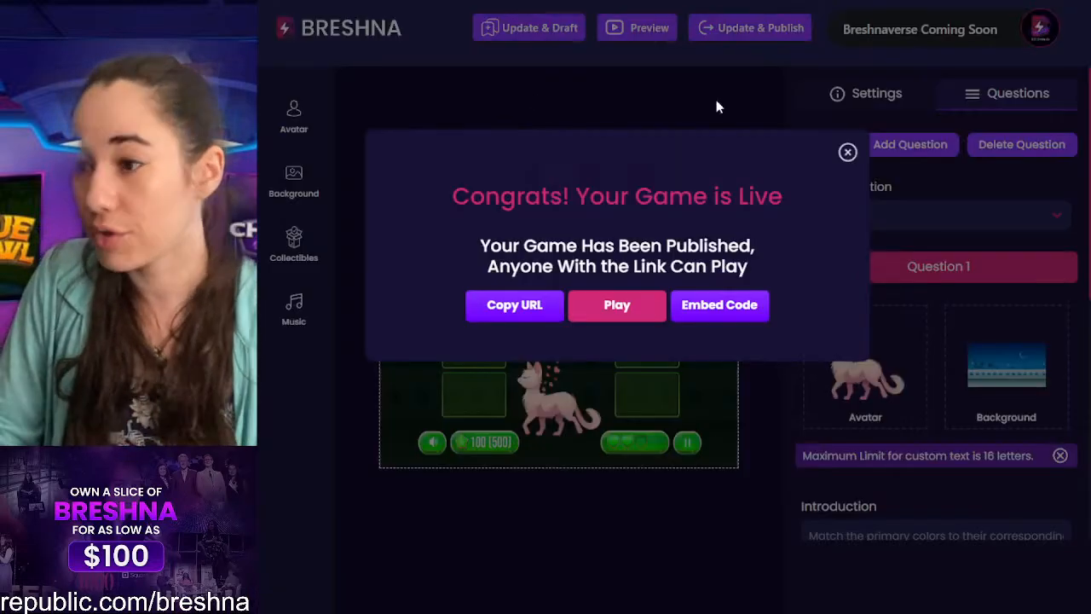
Step: Replace Question 1's background with the blue moonlit rocky desert scene from the full background library
{"action": "left_click", "coordinate": [848, 152]}
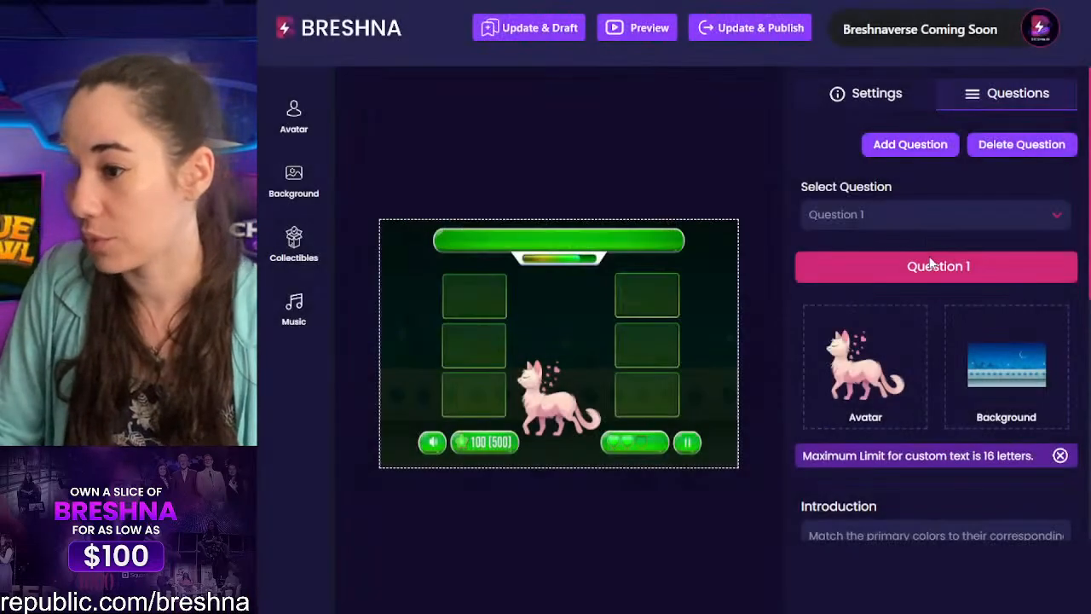
{"action": "scroll", "coordinate": [1015, 238], "scroll_direction": "down", "scroll_amount": 2}
{"action": "left_click", "coordinate": [1015, 239]}
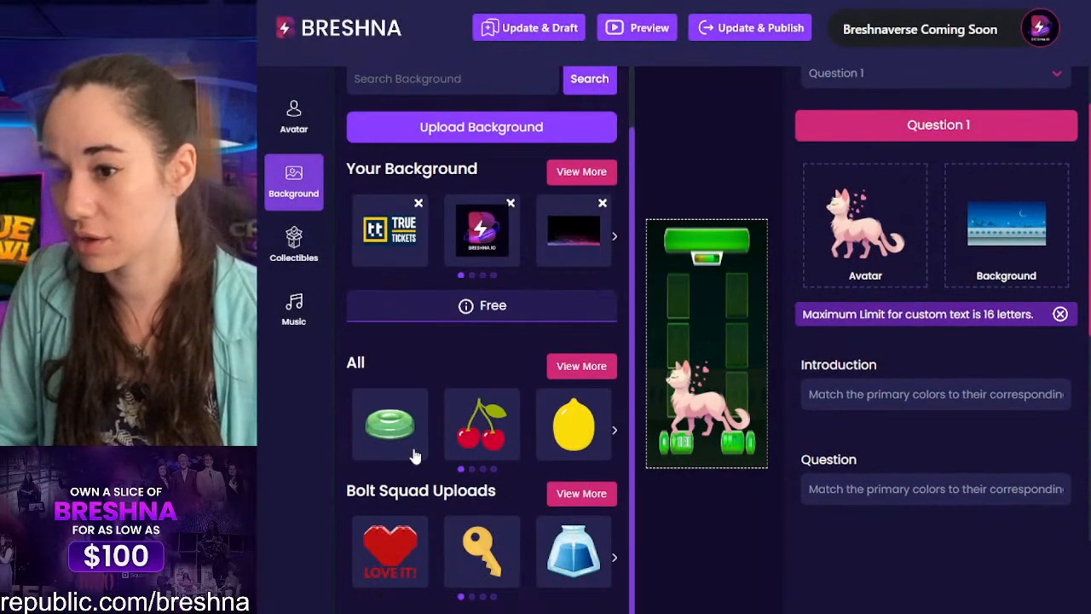
{"action": "left_click", "coordinate": [573, 366]}
{"action": "scroll", "coordinate": [532, 297], "scroll_direction": "down", "scroll_amount": 6}
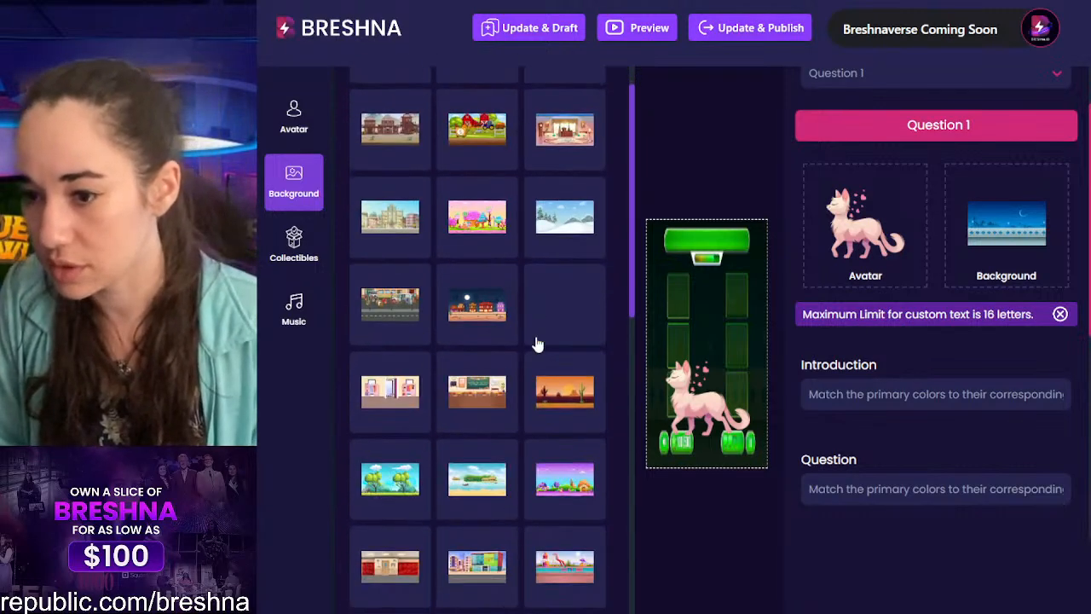
{"action": "scroll", "coordinate": [550, 367], "scroll_direction": "down", "scroll_amount": 5}
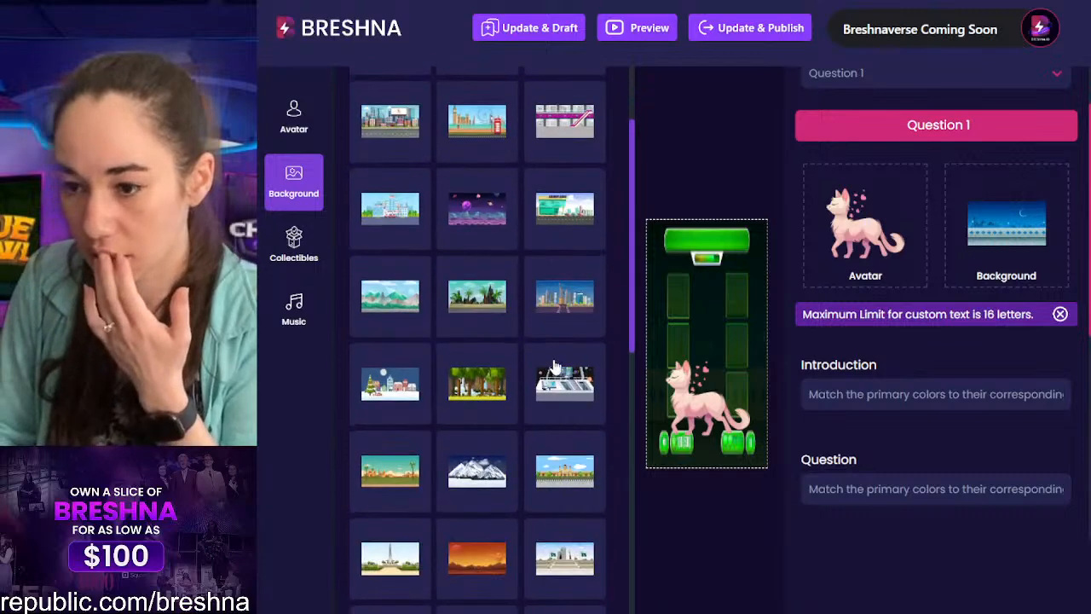
{"action": "scroll", "coordinate": [567, 358], "scroll_direction": "up", "scroll_amount": 3}
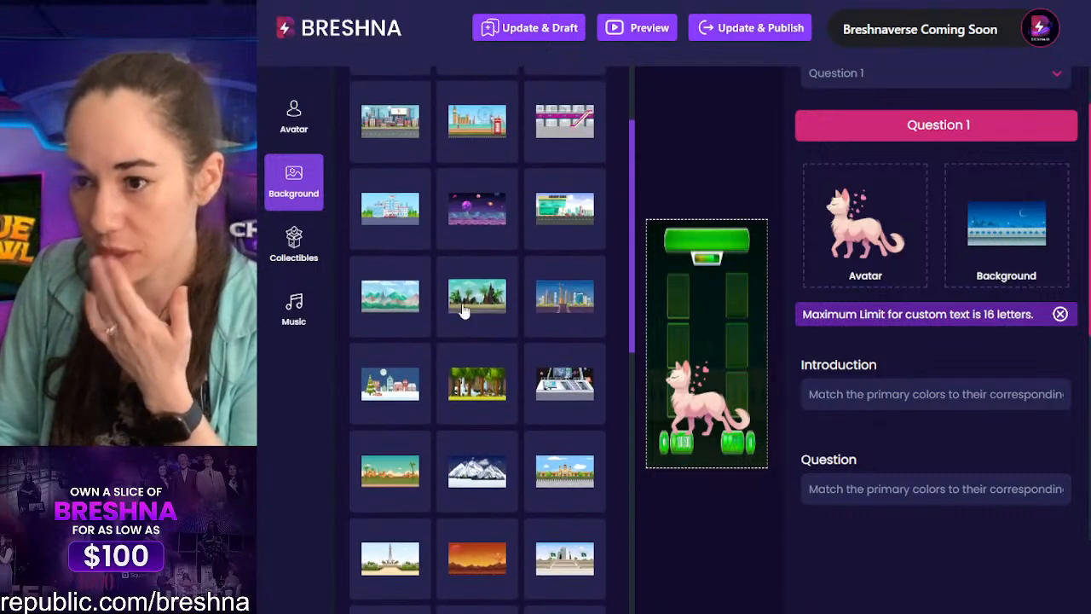
{"action": "scroll", "coordinate": [483, 220], "scroll_direction": "down", "scroll_amount": 6}
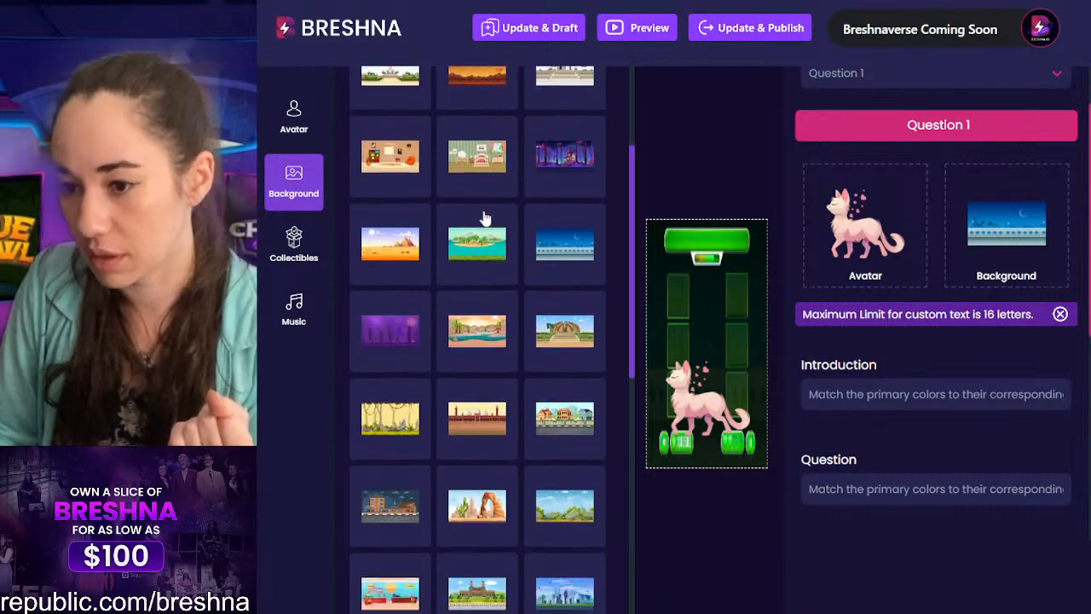
{"action": "scroll", "coordinate": [483, 219], "scroll_direction": "down", "scroll_amount": 8}
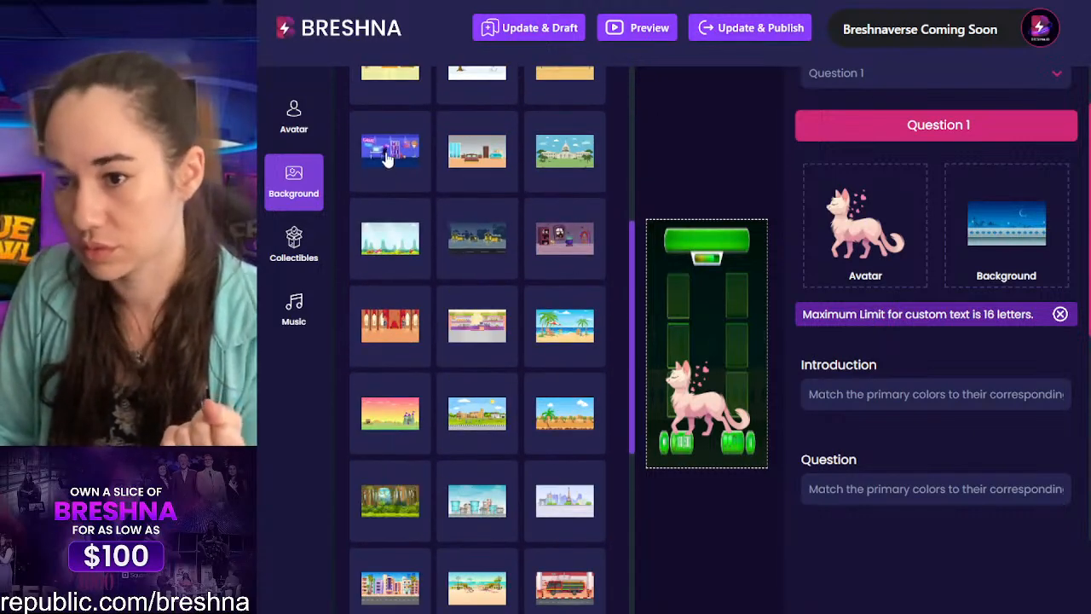
{"action": "scroll", "coordinate": [388, 158], "scroll_direction": "down", "scroll_amount": 5}
{"action": "scroll", "coordinate": [385, 158], "scroll_direction": "down", "scroll_amount": 4}
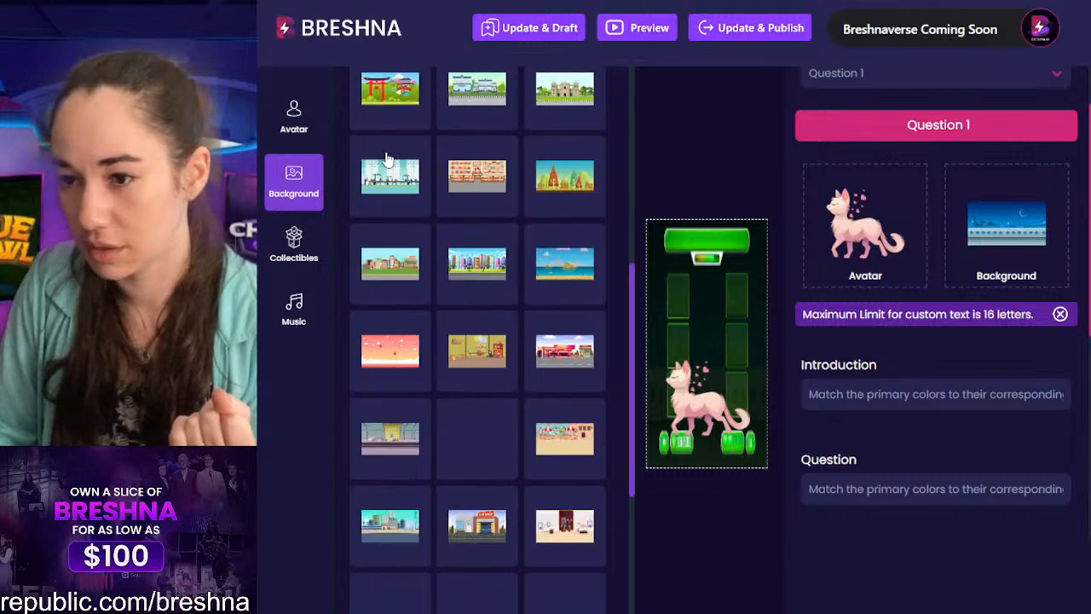
{"action": "scroll", "coordinate": [388, 158], "scroll_direction": "down", "scroll_amount": 8}
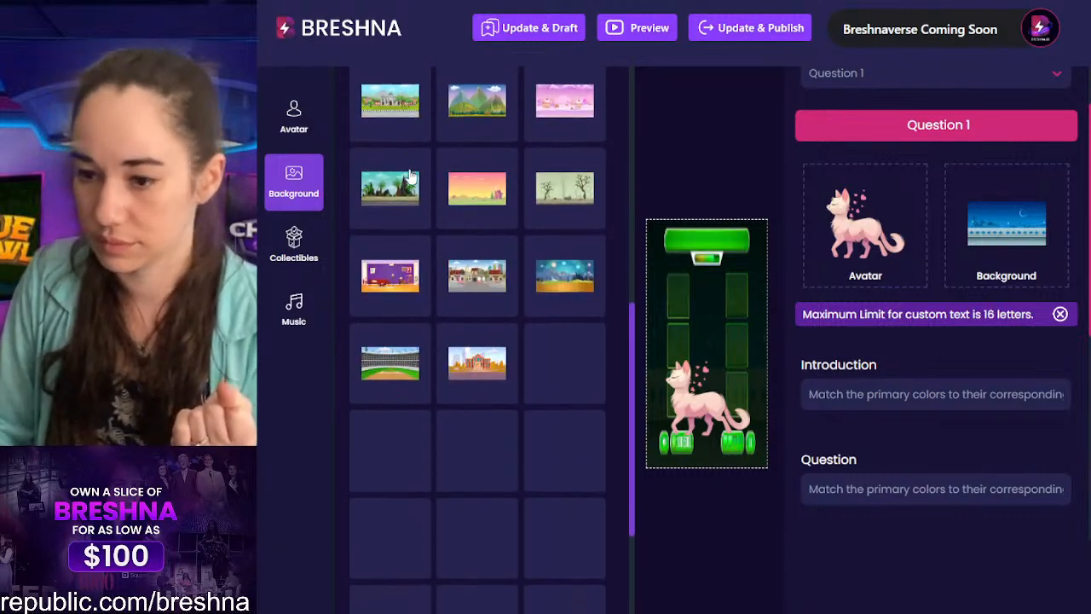
{"action": "scroll", "coordinate": [472, 354], "scroll_direction": "down", "scroll_amount": 6}
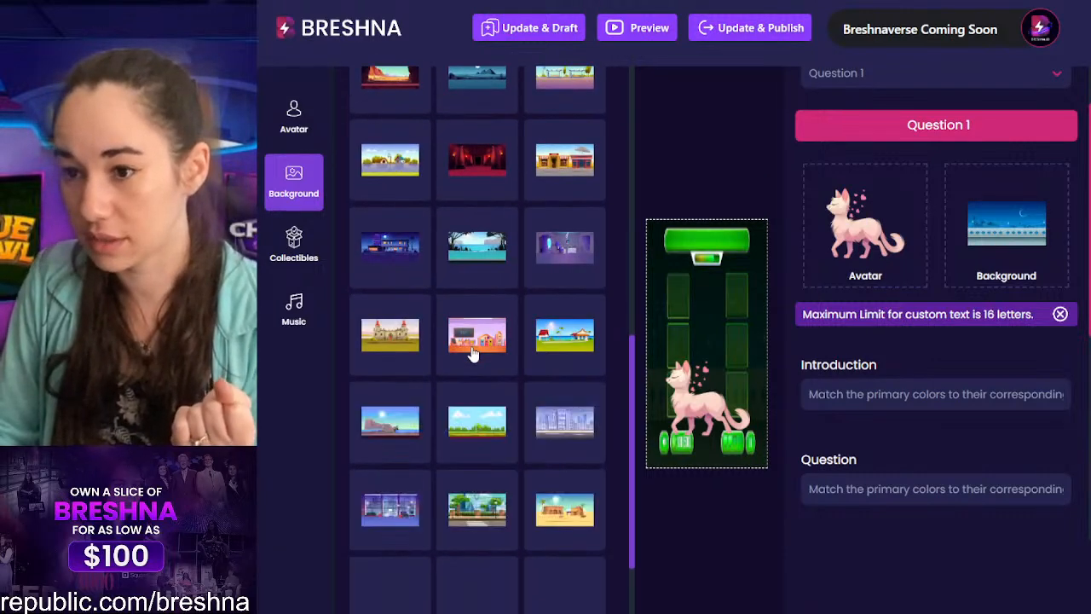
{"action": "scroll", "coordinate": [407, 171], "scroll_direction": "down", "scroll_amount": 8}
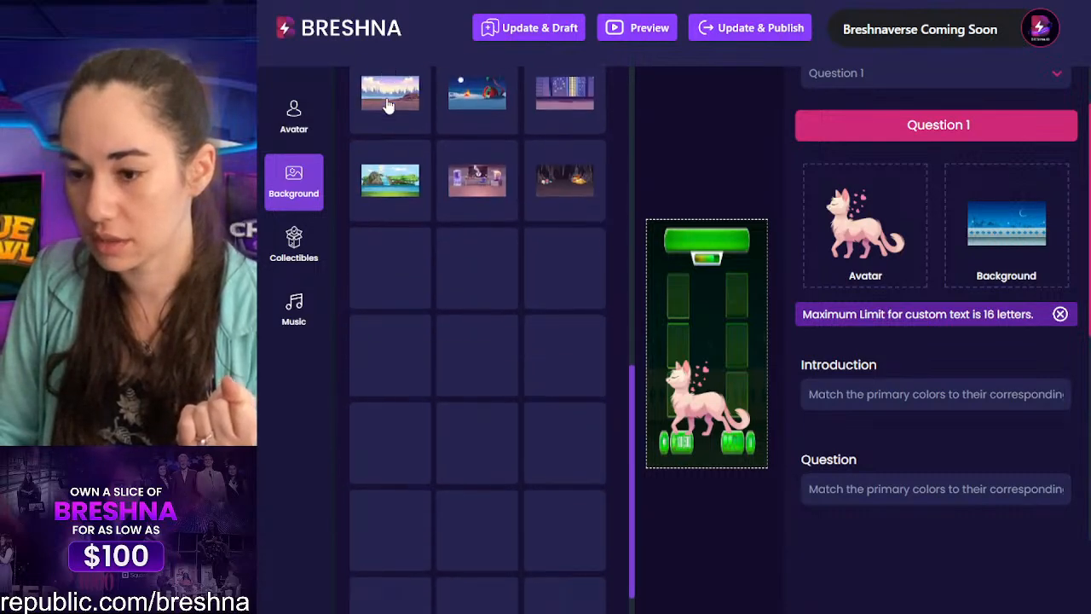
{"action": "scroll", "coordinate": [511, 473], "scroll_direction": "down", "scroll_amount": 1}
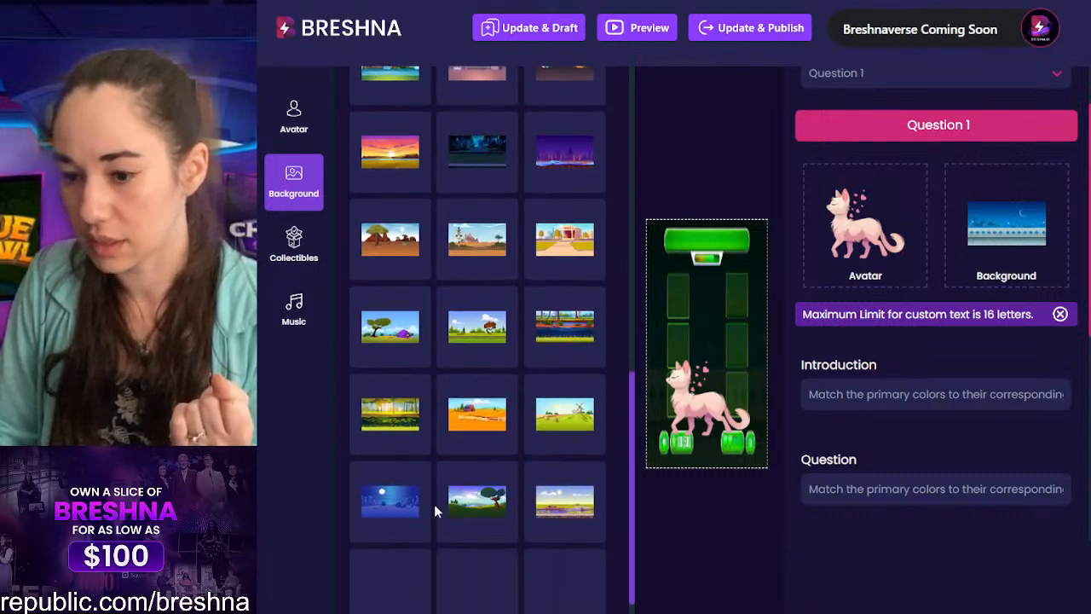
{"action": "left_click", "coordinate": [381, 511]}
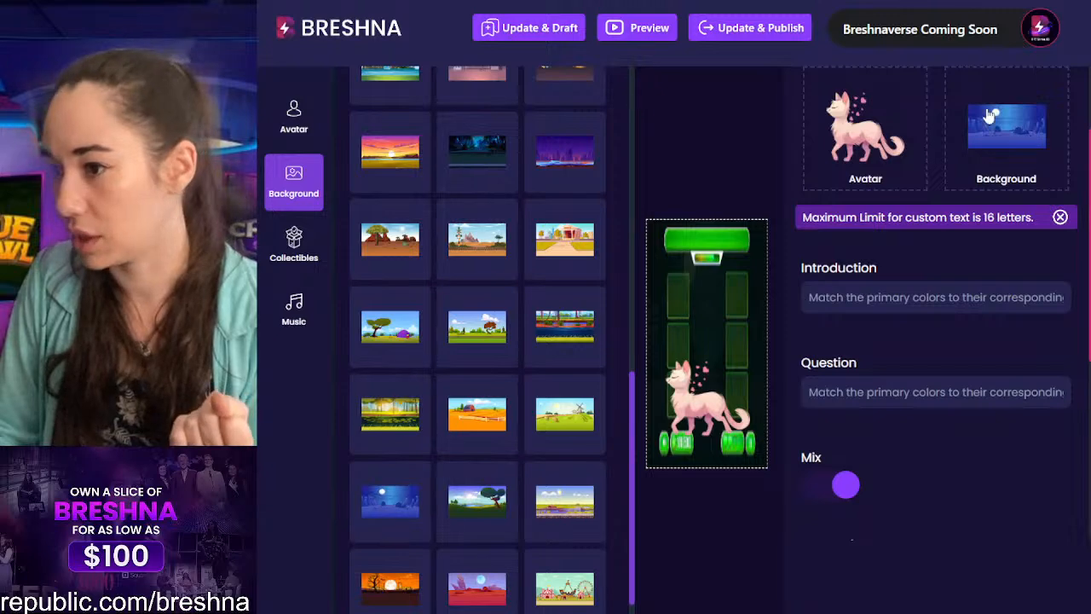
Step: Republish the updated game and start playing level 1 of the published version, going past the level introduction
{"action": "left_click", "coordinate": [724, 29]}
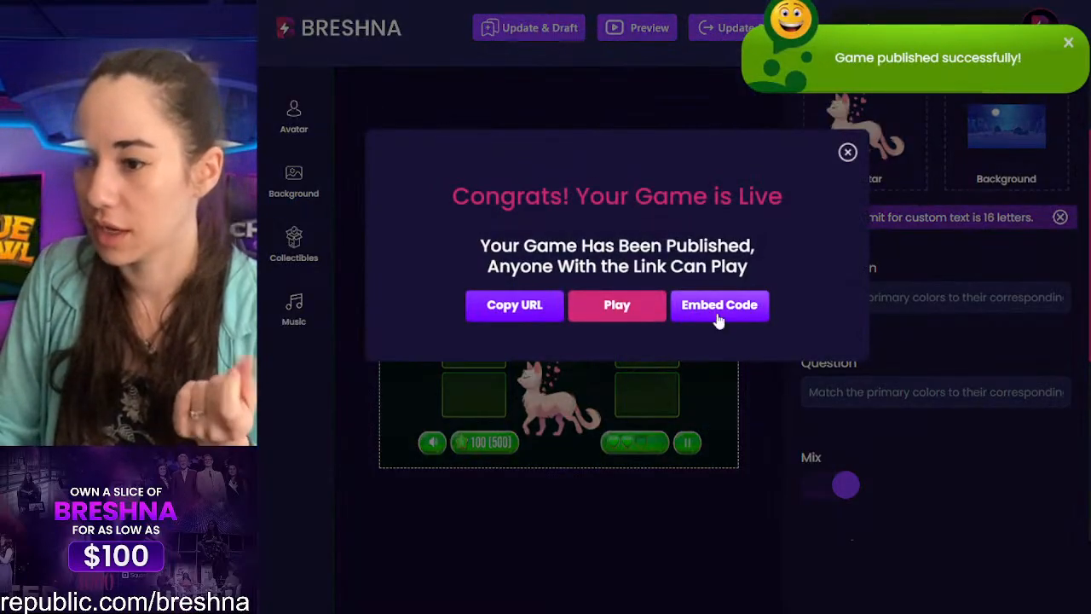
{"action": "left_click", "coordinate": [604, 319]}
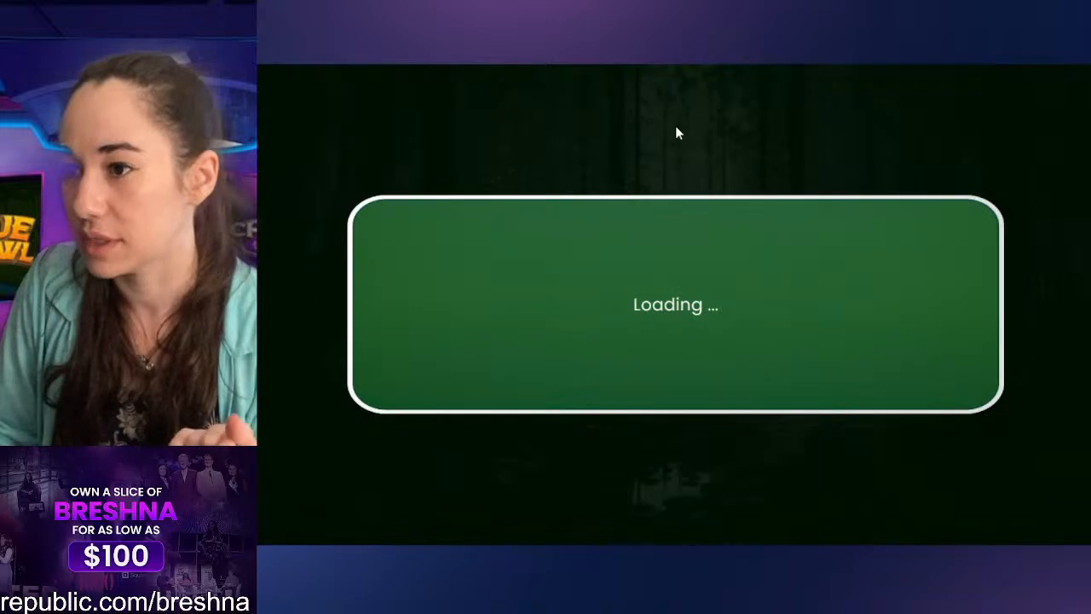
{"action": "left_click", "coordinate": [705, 271]}
{"action": "left_click", "coordinate": [715, 254]}
{"action": "left_click", "coordinate": [712, 248]}
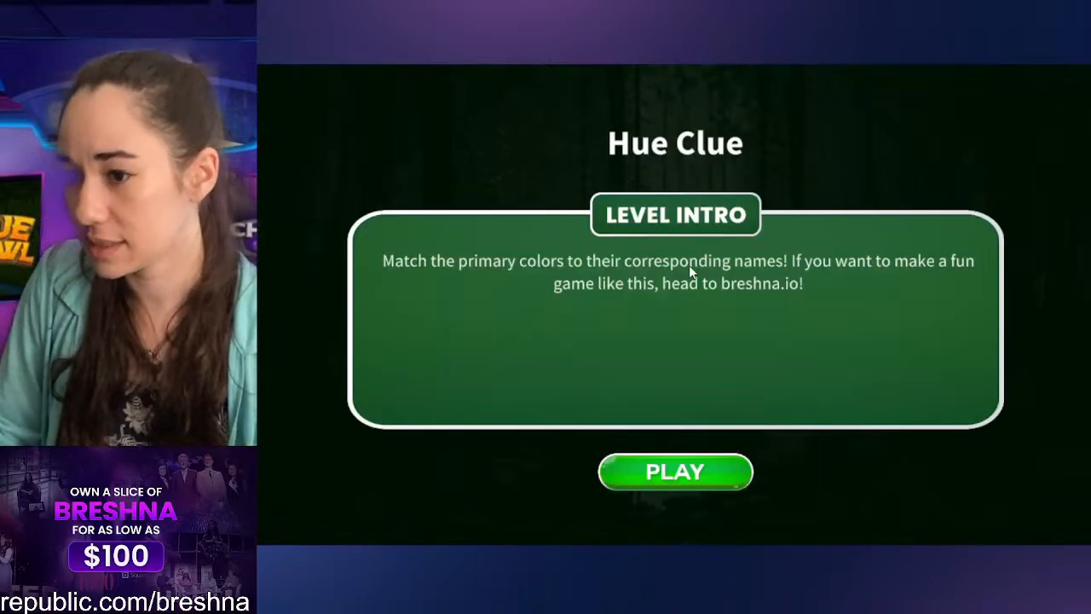
{"action": "left_click", "coordinate": [679, 487]}
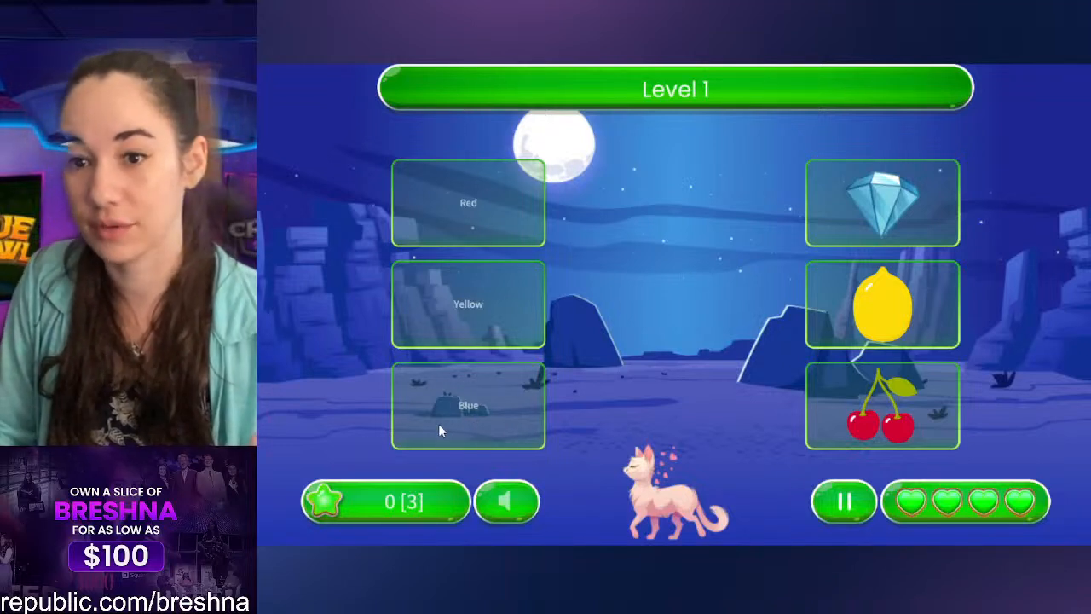
Step: Match Red to the cherries, Yellow to the lemon and Blue to the diamond, and continue to the level 2 introduction
{"action": "left_click", "coordinate": [436, 201]}
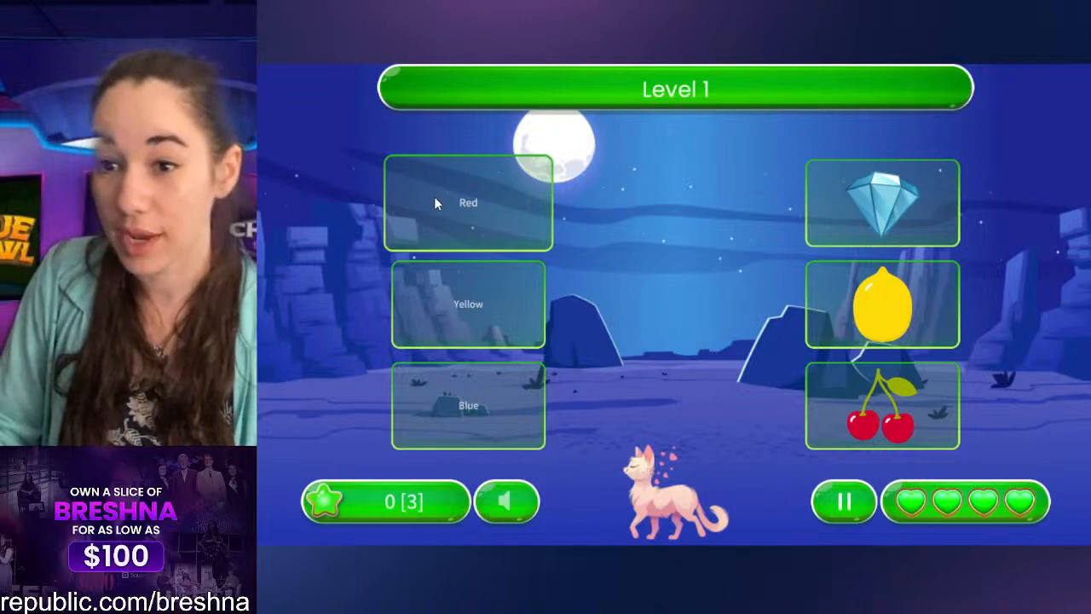
{"action": "left_click", "coordinate": [908, 414]}
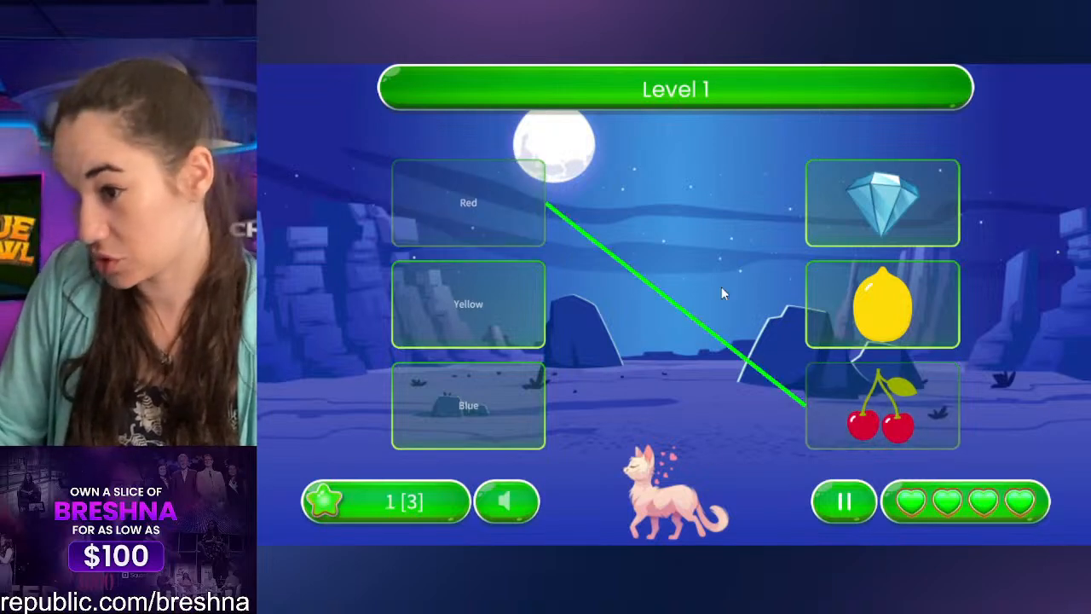
{"action": "left_click", "coordinate": [470, 312]}
{"action": "left_click", "coordinate": [925, 288]}
{"action": "left_click", "coordinate": [463, 421]}
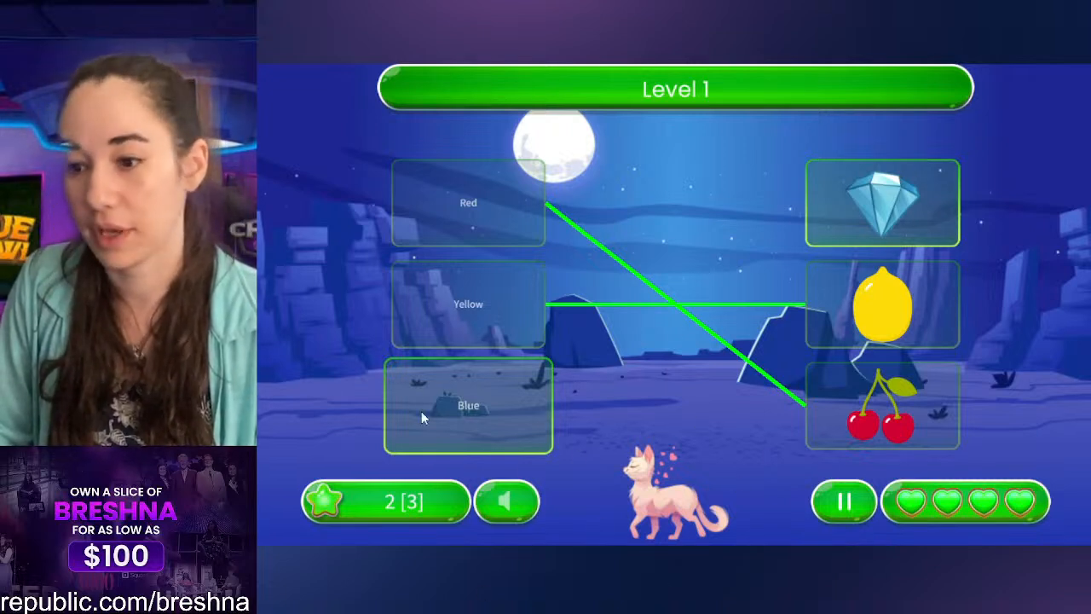
{"action": "left_click", "coordinate": [875, 237]}
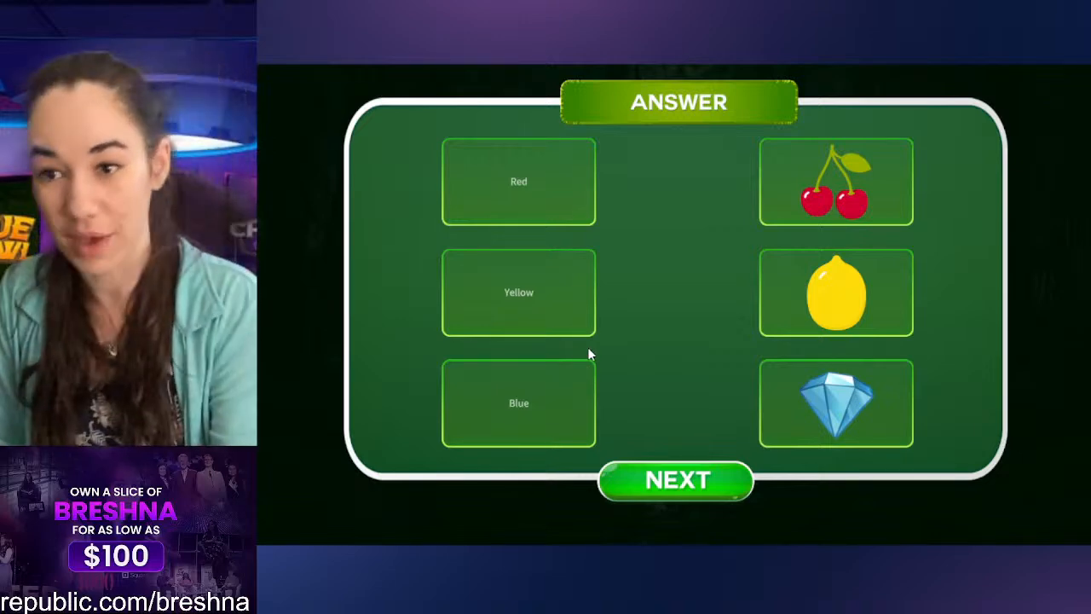
{"action": "left_click", "coordinate": [675, 483]}
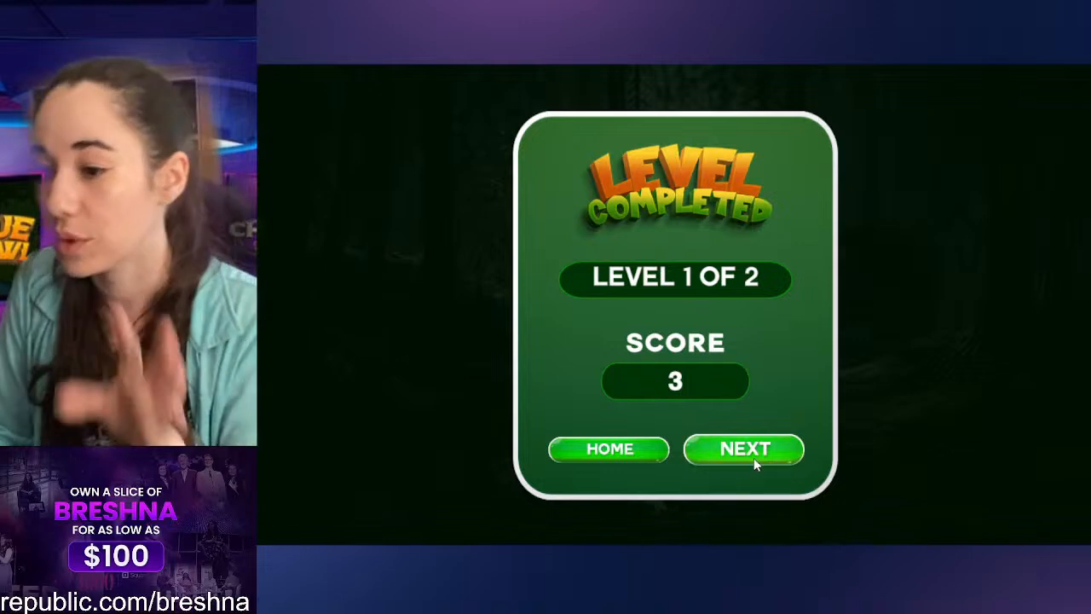
{"action": "left_click", "coordinate": [750, 447]}
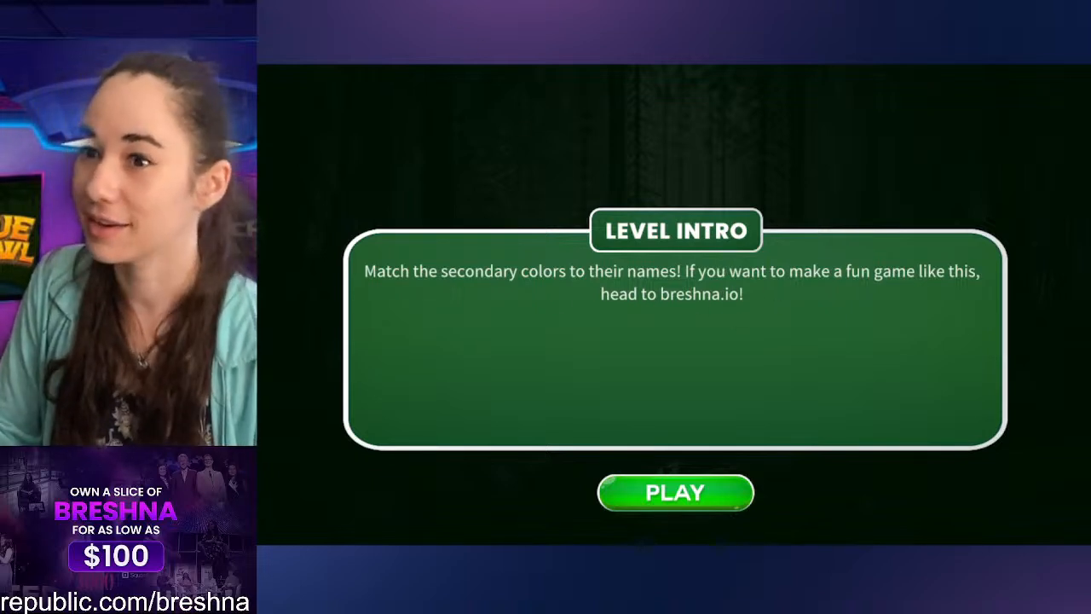
Step: Check Question 1's introduction text in the game editor and return to the published game
{"action": "key", "text": "ctrl+shift+Tab"}
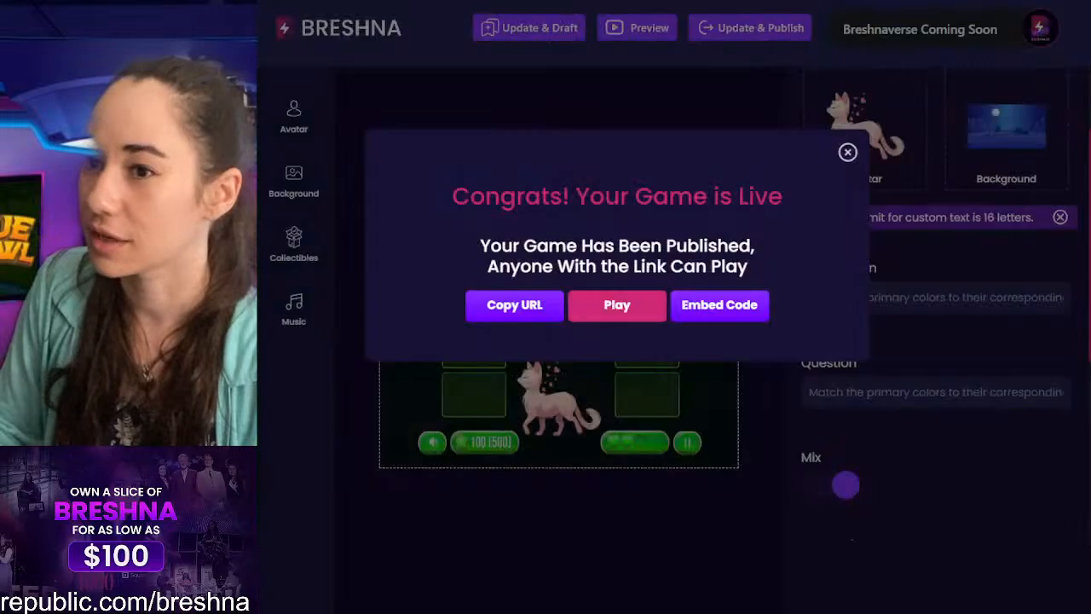
{"action": "left_click", "coordinate": [966, 248]}
{"action": "scroll", "coordinate": [865, 515], "scroll_direction": "up", "scroll_amount": 3}
{"action": "scroll", "coordinate": [938, 272], "scroll_direction": "down", "scroll_amount": 4}
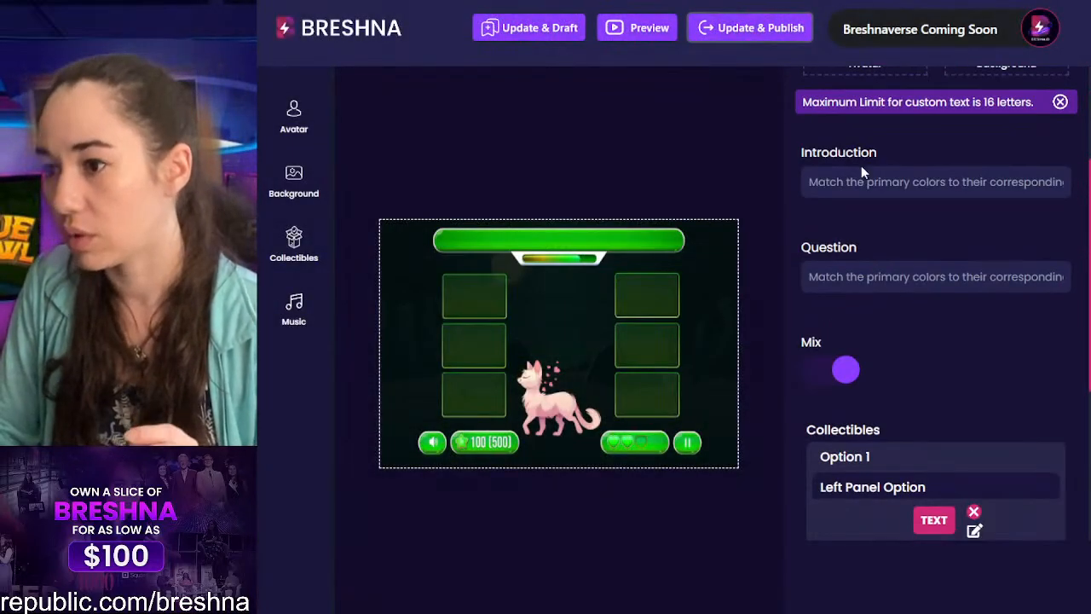
{"action": "double_click", "coordinate": [882, 182]}
{"action": "left_click", "coordinate": [893, 162]}
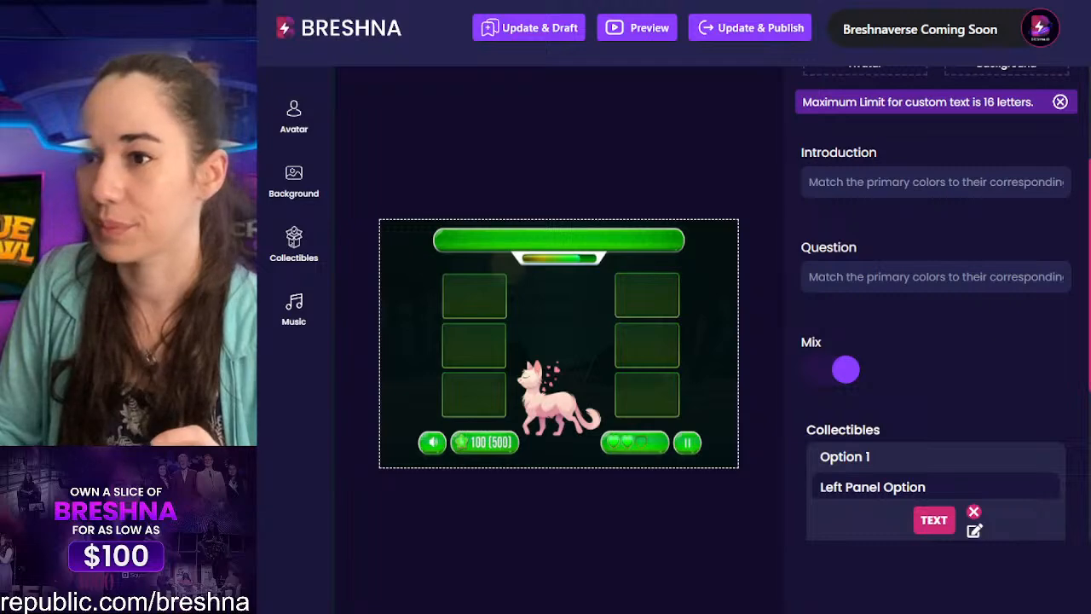
{"action": "key", "text": "ctrl+Tab"}
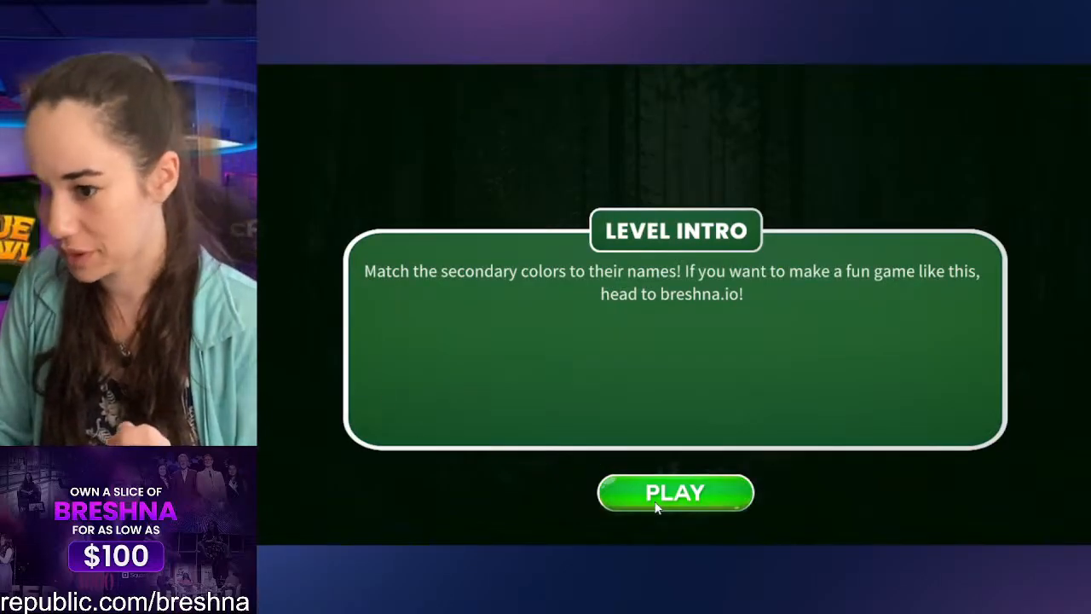
Step: Play level 2, matching Green to the green gem, purple to the purple crystal and Orange to the pumpkin
{"action": "left_click", "coordinate": [641, 494]}
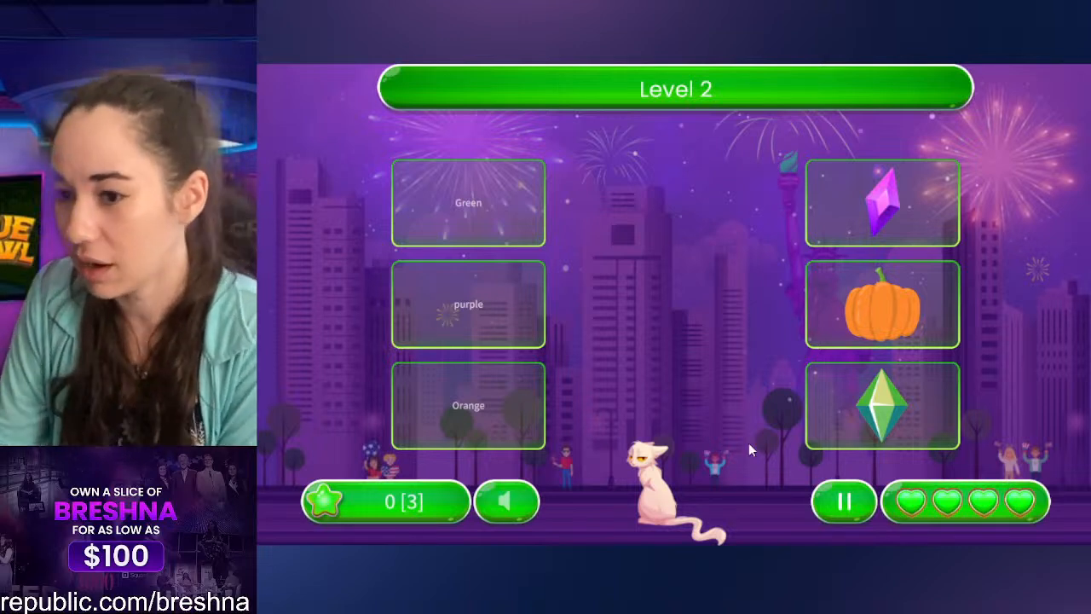
{"action": "left_click", "coordinate": [442, 225]}
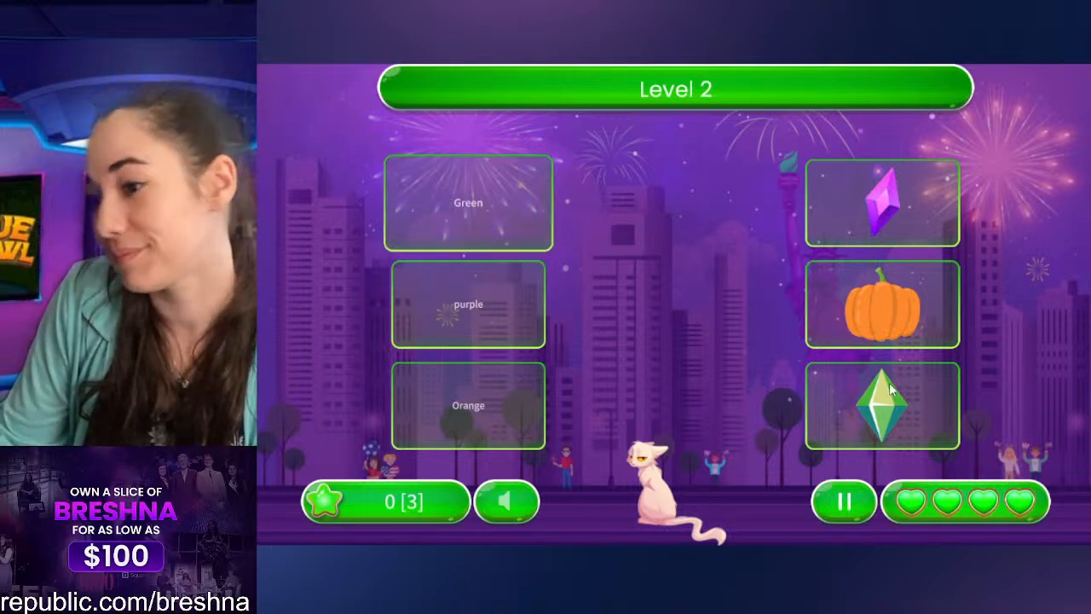
{"action": "left_click", "coordinate": [467, 300]}
{"action": "left_click", "coordinate": [846, 215]}
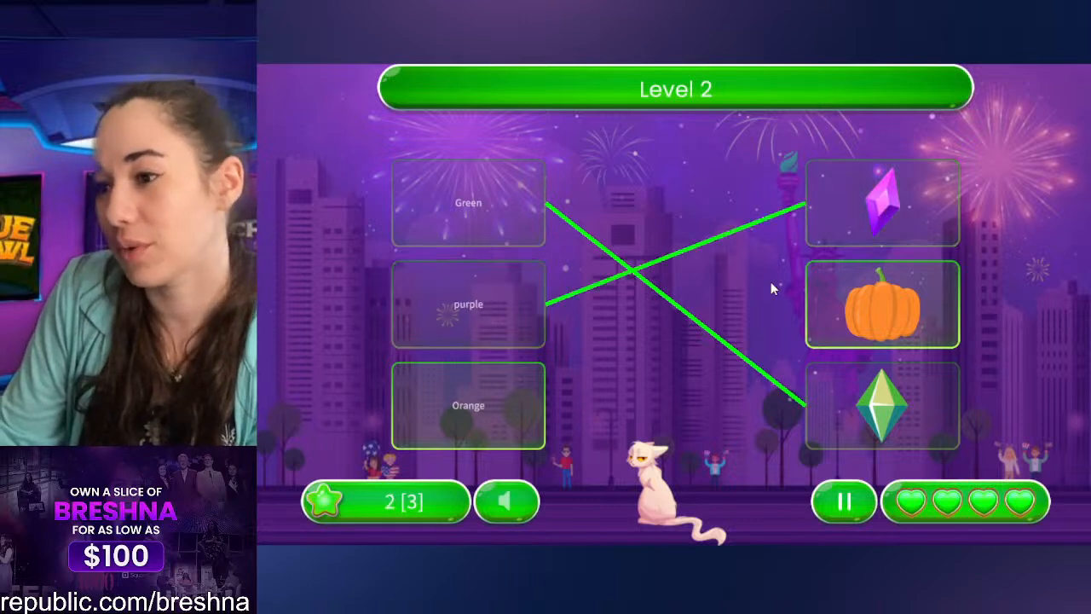
{"action": "left_click", "coordinate": [466, 422]}
{"action": "left_click", "coordinate": [874, 295]}
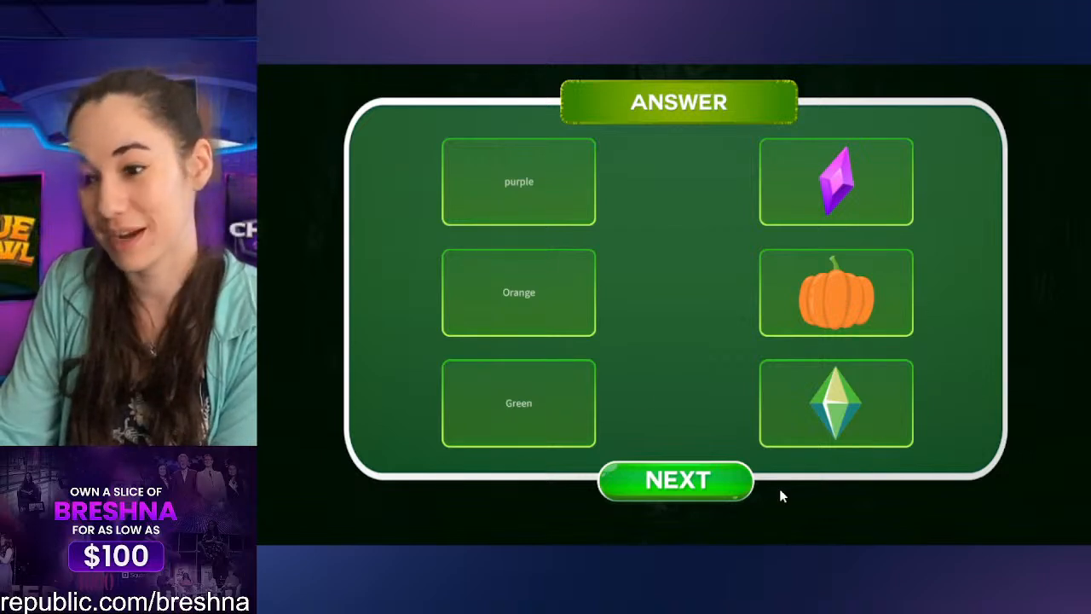
Step: Go past the answers to the game's main menu and return to Question 1 in the game editor
{"action": "left_click", "coordinate": [712, 483]}
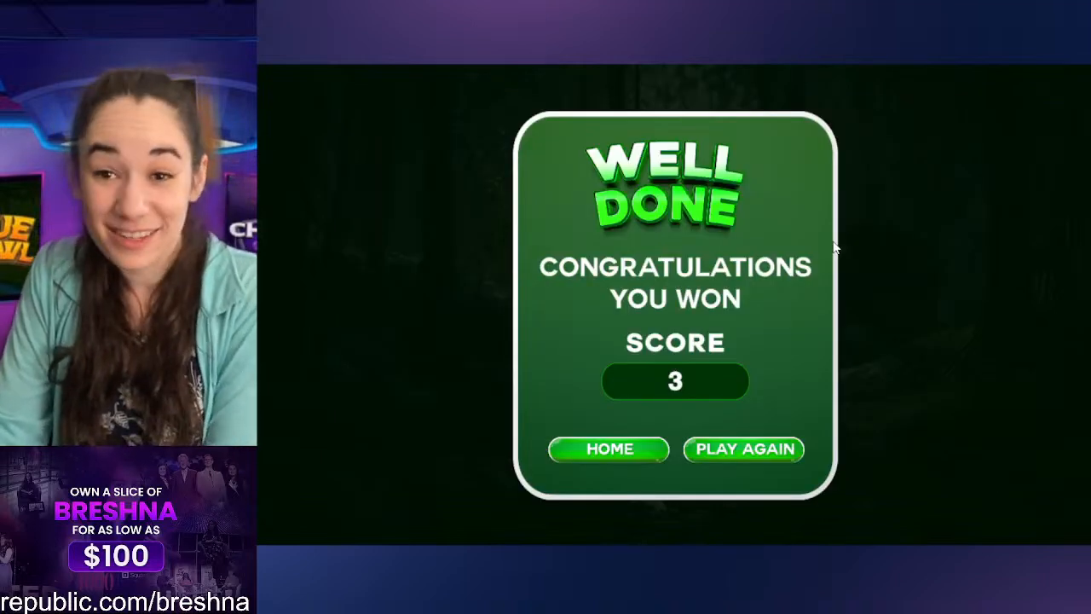
{"action": "left_click", "coordinate": [600, 455]}
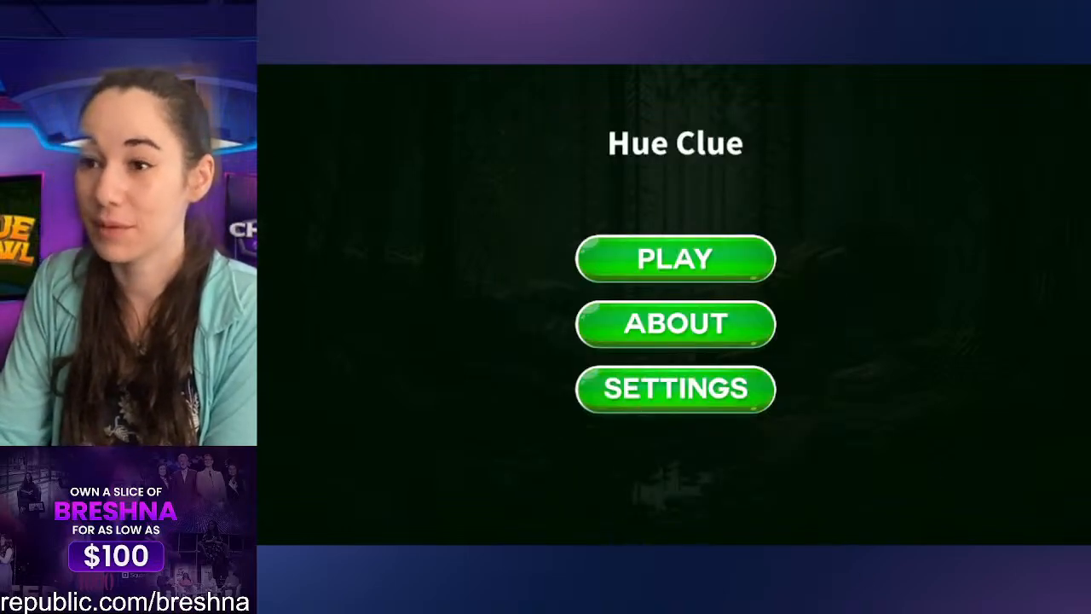
{"action": "key", "text": "Escape"}
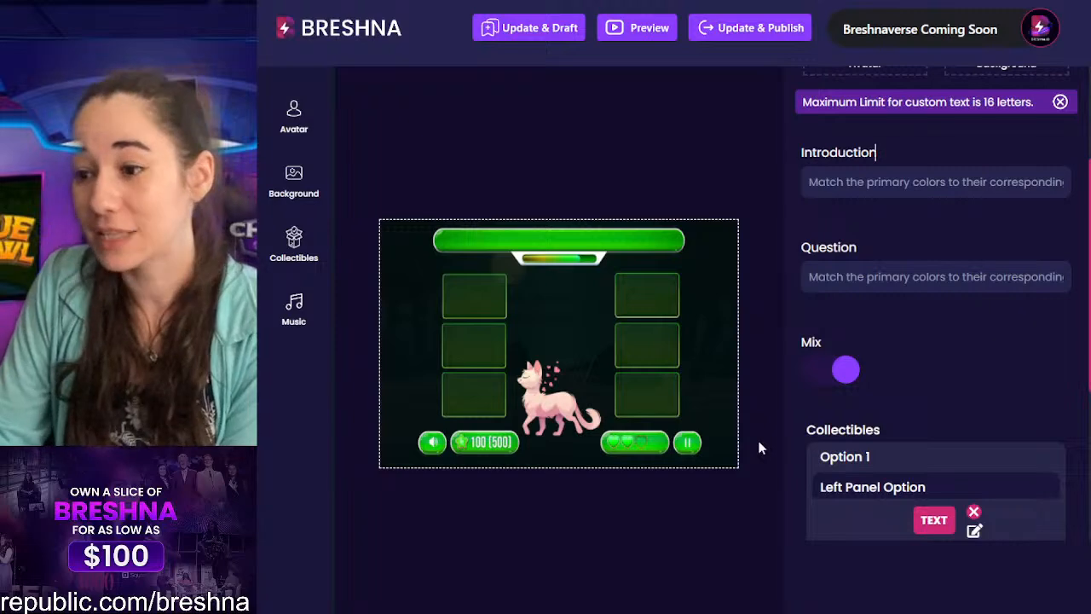
{"action": "scroll", "coordinate": [828, 361], "scroll_direction": "up", "scroll_amount": 4}
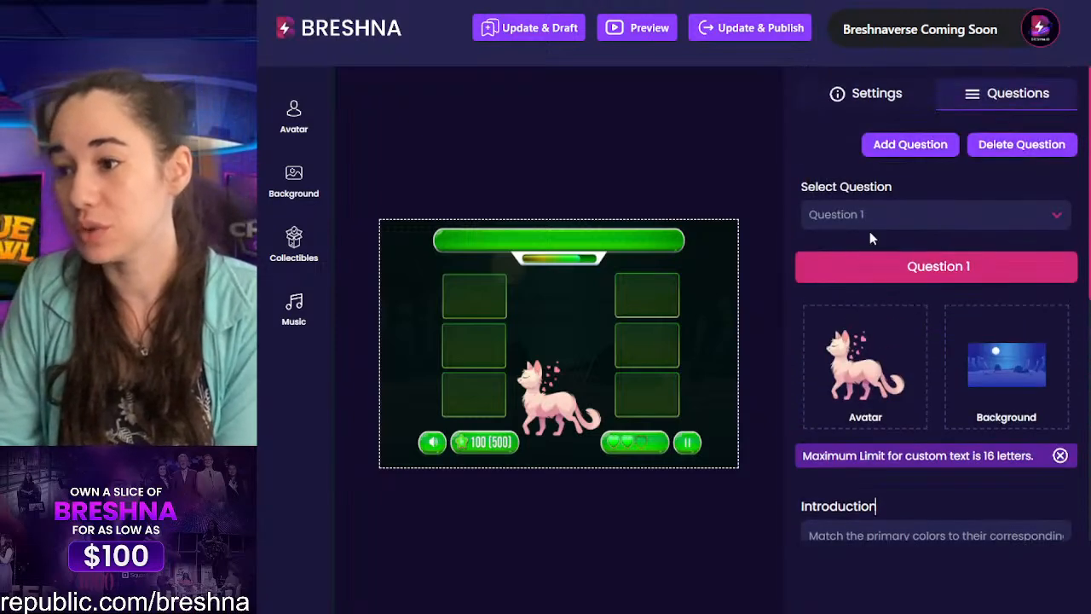
{"action": "left_click", "coordinate": [820, 214]}
{"action": "left_click", "coordinate": [799, 168]}
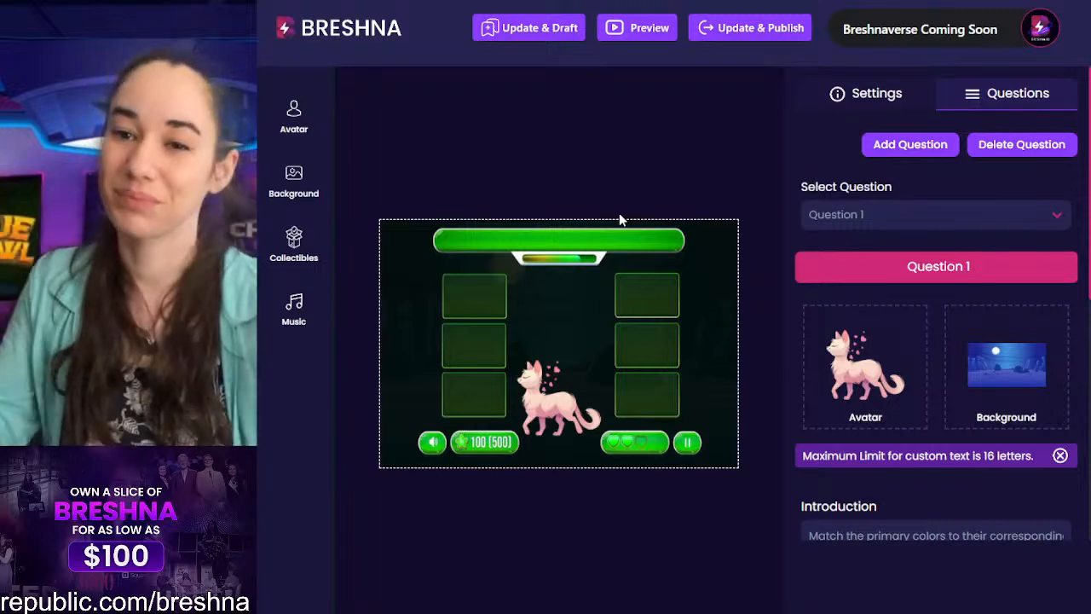
Step: Open the Breshna home page and look over the game templates, the pitch show section and the footer's contact form and social links
{"action": "left_click", "coordinate": [300, 32]}
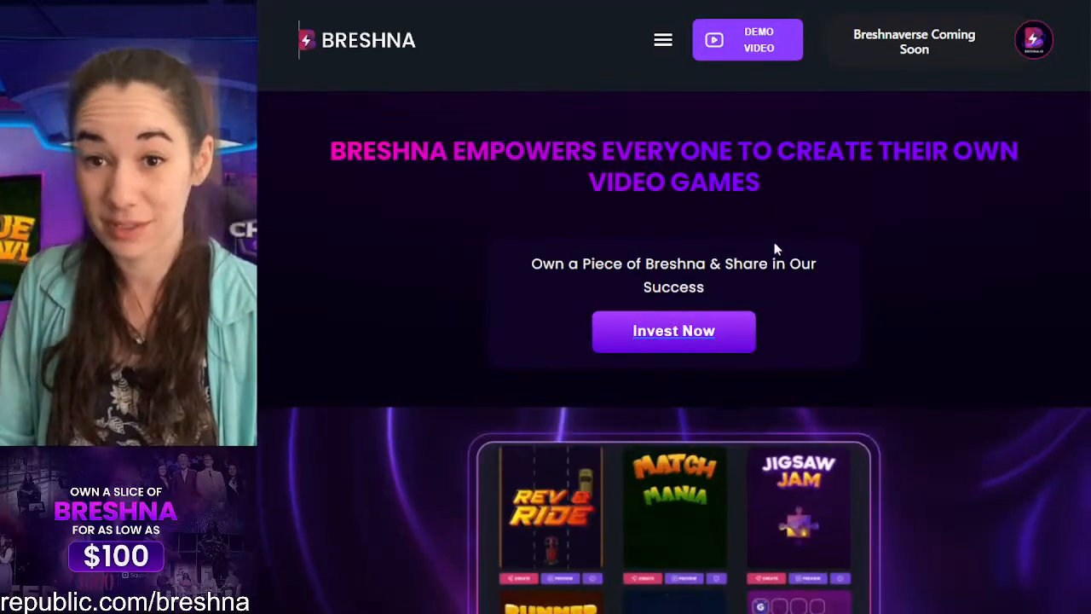
{"action": "scroll", "coordinate": [774, 243], "scroll_direction": "down", "scroll_amount": 5}
{"action": "scroll", "coordinate": [772, 240], "scroll_direction": "down", "scroll_amount": 8}
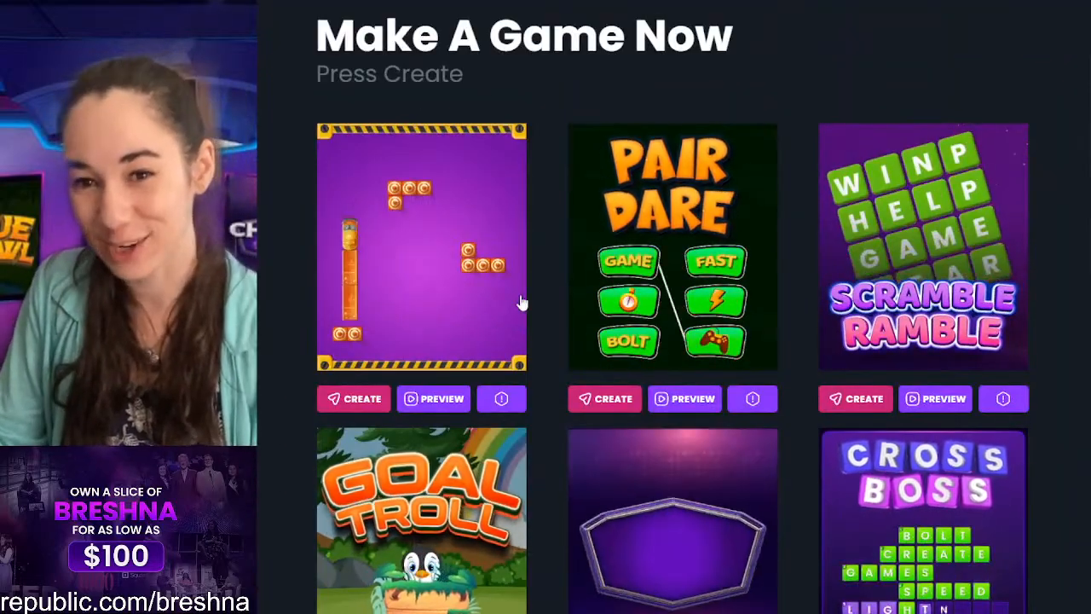
{"action": "scroll", "coordinate": [522, 303], "scroll_direction": "up", "scroll_amount": 10}
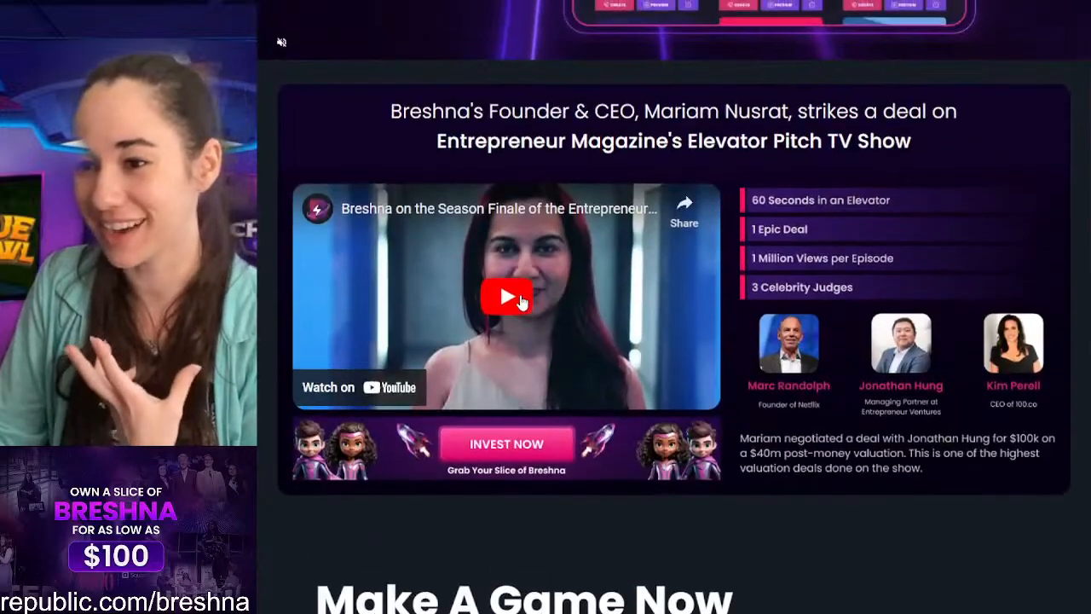
{"action": "scroll", "coordinate": [535, 313], "scroll_direction": "up", "scroll_amount": 2}
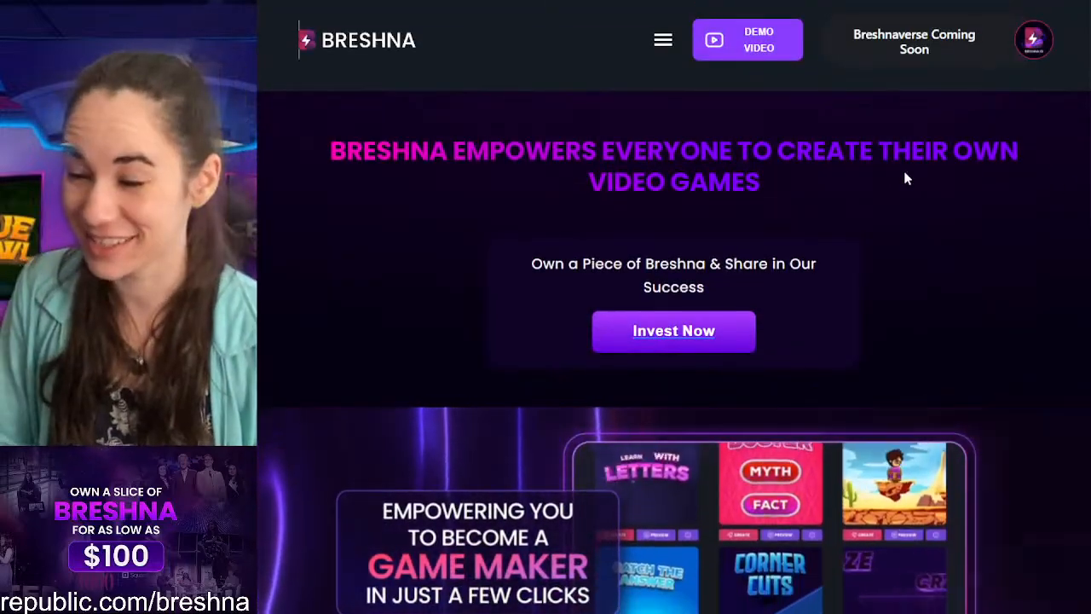
{"action": "scroll", "coordinate": [903, 172], "scroll_direction": "down", "scroll_amount": 15}
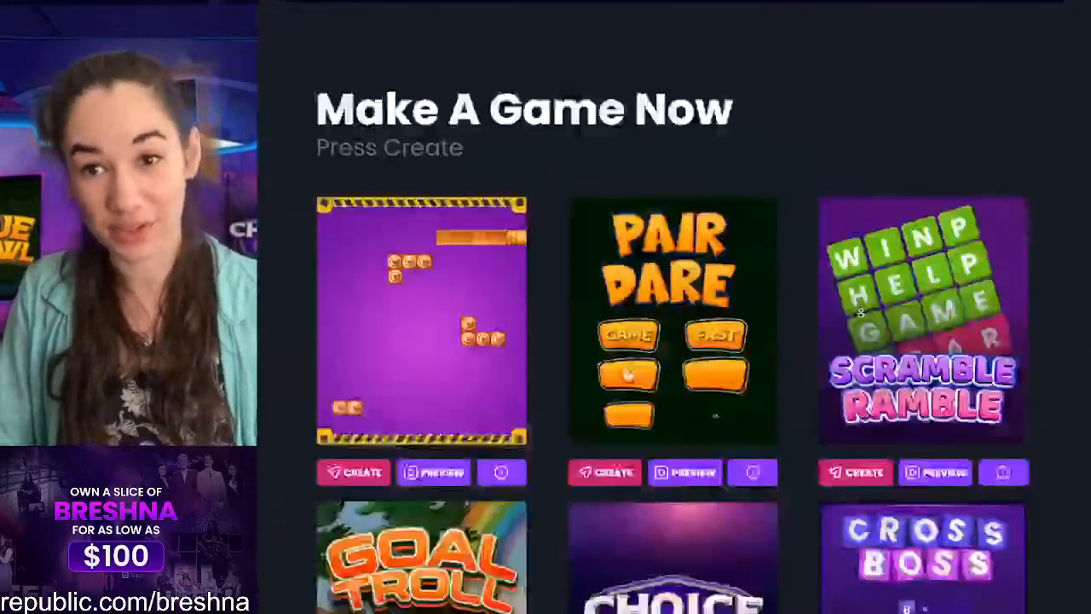
{"action": "scroll", "coordinate": [861, 312], "scroll_direction": "down", "scroll_amount": 15}
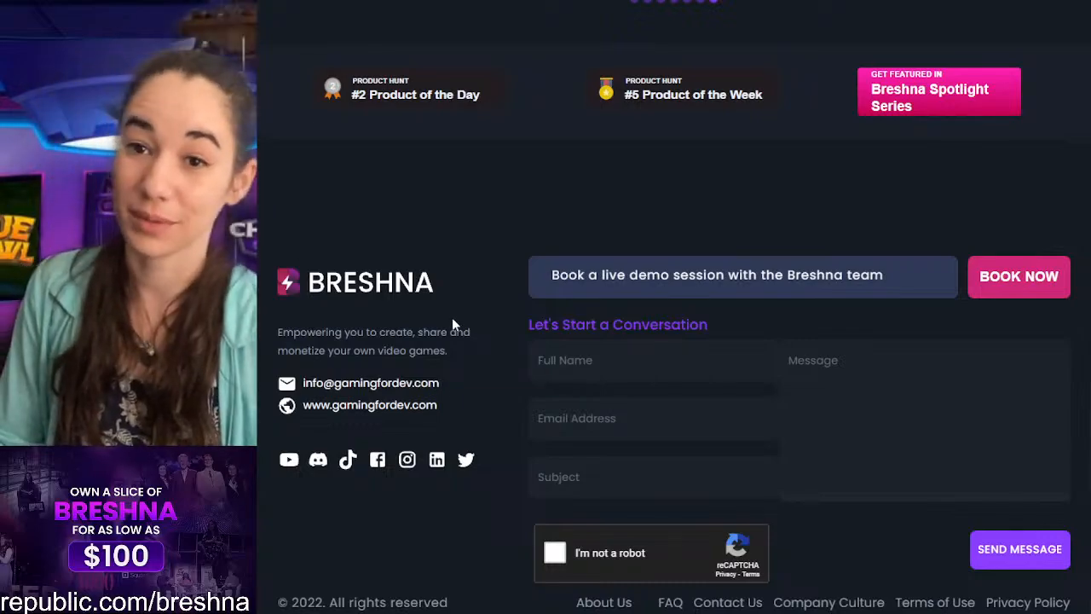
{"action": "scroll", "coordinate": [490, 315], "scroll_direction": "up", "scroll_amount": 15}
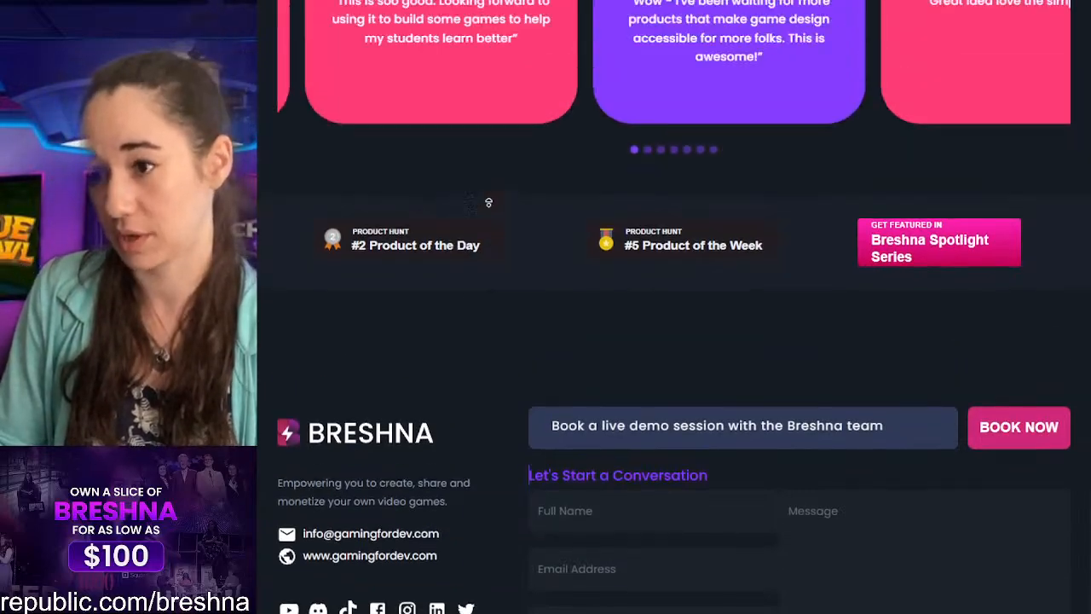
{"action": "scroll", "coordinate": [491, 176], "scroll_direction": "up", "scroll_amount": 15}
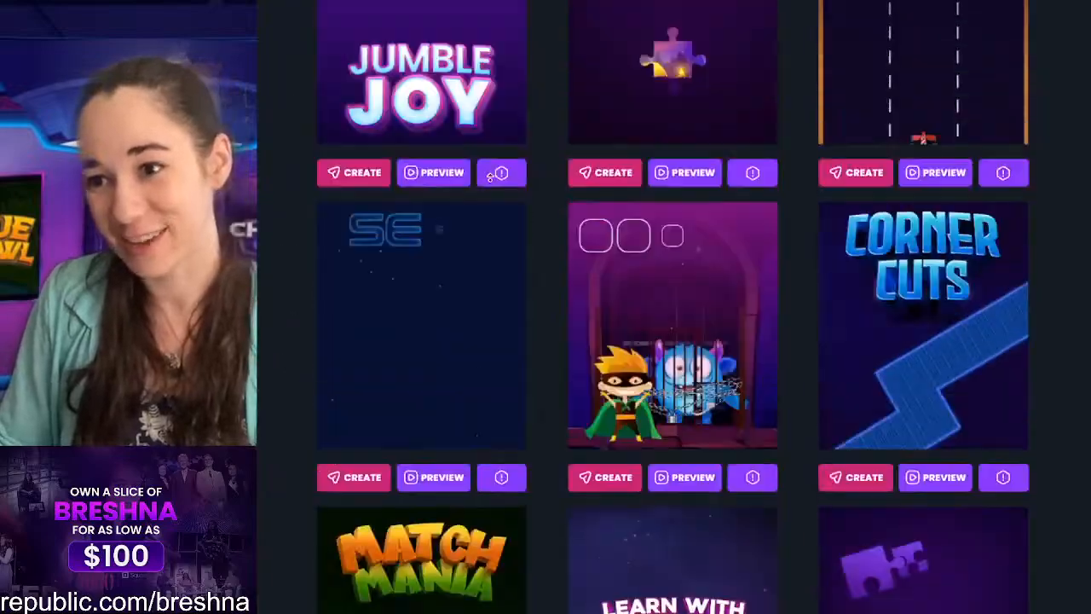